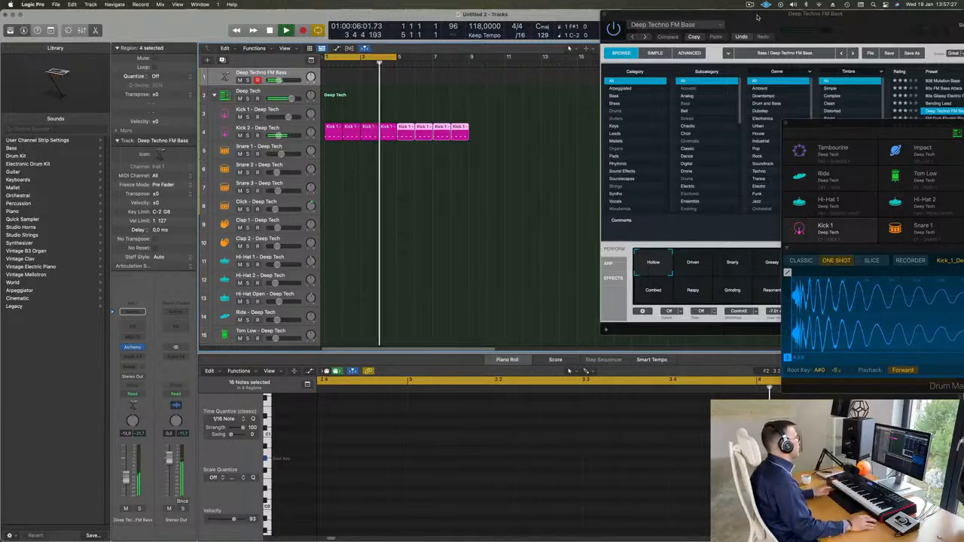
Step: Copy the first Kick 1 region onto the Snare 1 track
{"action": "left_click", "coordinate": [333, 132]}
{"action": "left_click_drag", "start_coordinate": [335, 162], "coordinate": [356, 134]}
{"action": "key", "text": "space"}
Step: Delete two notes in the copied region and transpose the remaining two down three semitones
{"action": "left_click", "coordinate": [334, 147]}
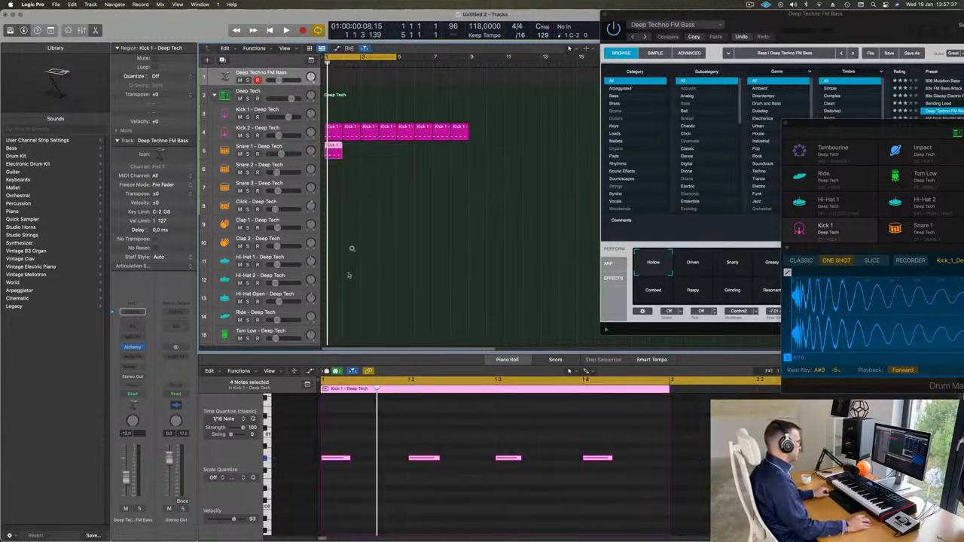
{"action": "left_click_drag", "start_coordinate": [345, 448], "coordinate": [654, 489]}
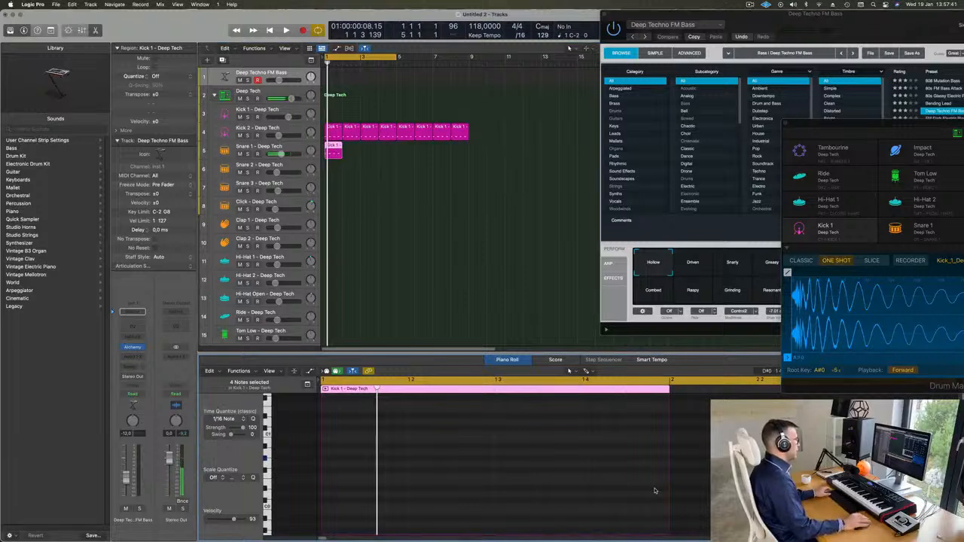
{"action": "scroll", "coordinate": [603, 488], "scroll_direction": "up", "scroll_amount": 2}
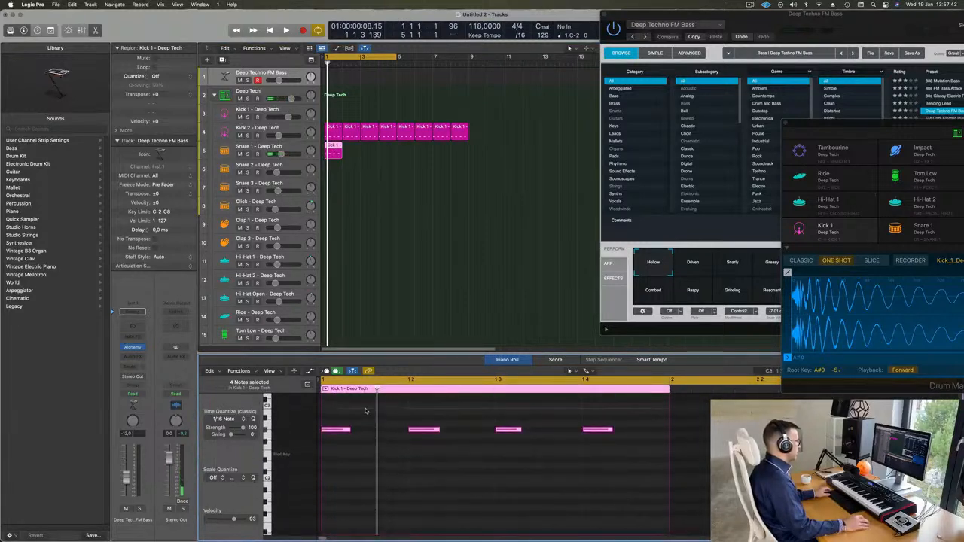
{"action": "left_click_drag", "start_coordinate": [361, 412], "coordinate": [339, 435]}
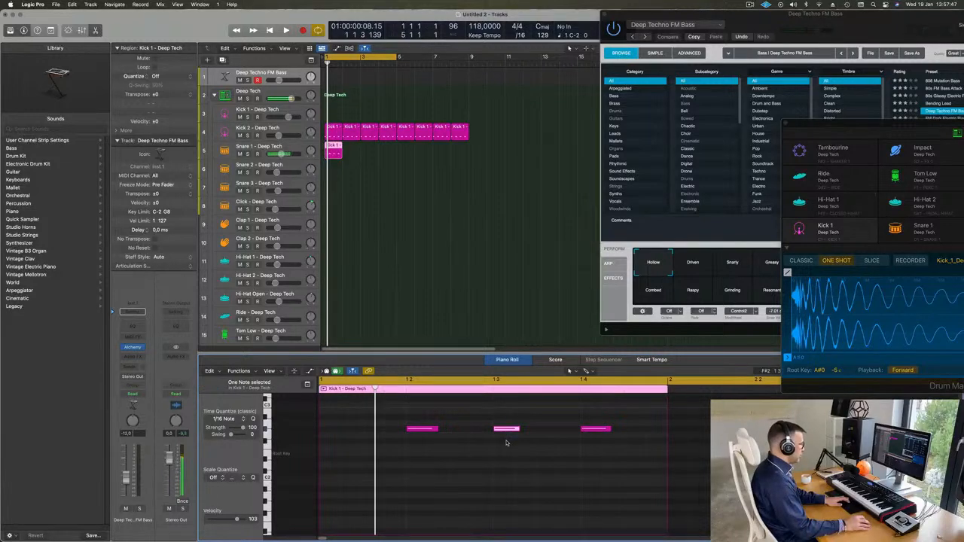
{"action": "key", "text": "BackSpace"}
{"action": "left_click_drag", "start_coordinate": [417, 407], "coordinate": [715, 483]}
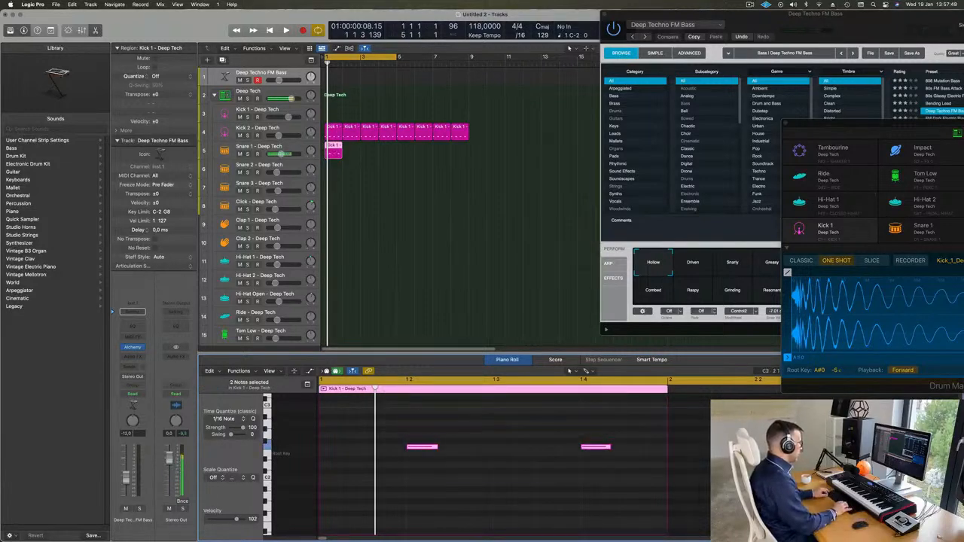
{"action": "key", "text": "space"}
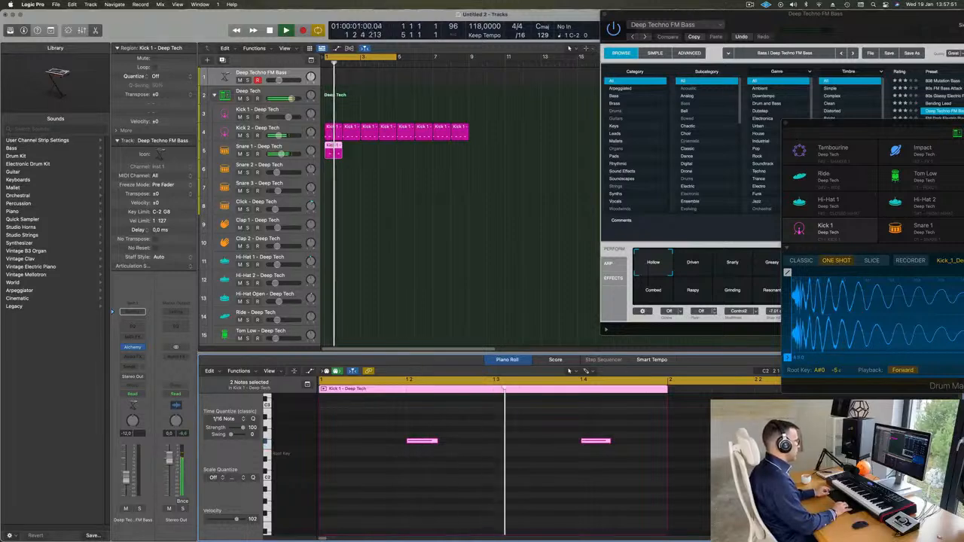
{"action": "key", "text": "alt+Down"}
{"action": "key", "text": "alt+Down"}
{"action": "key", "text": "alt+Down"}
{"action": "key", "text": "space"}
{"action": "key", "text": "space"}
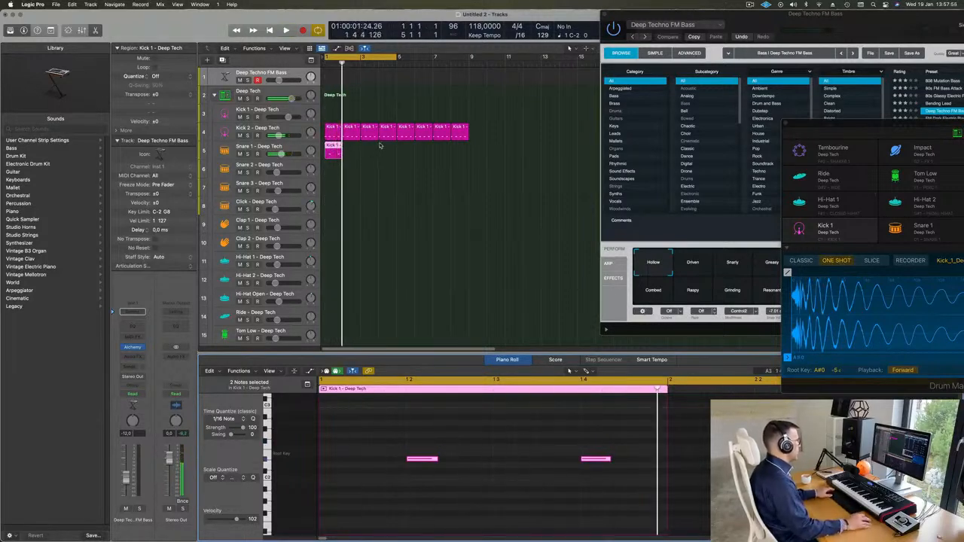
Step: Repeat the edited Snare 1 region across the following bars
{"action": "left_click", "coordinate": [342, 154]}
{"action": "left_click", "coordinate": [330, 154]}
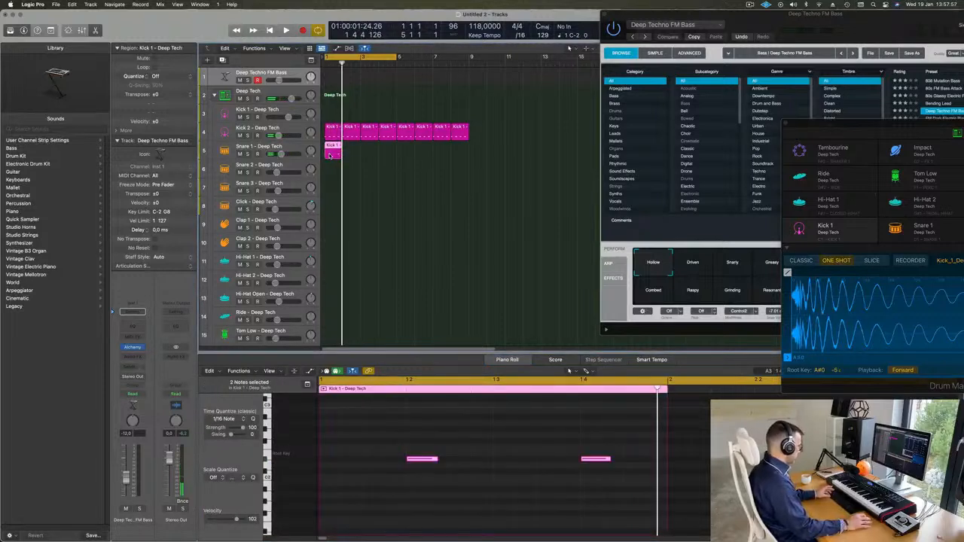
{"action": "key", "text": "super+r"}
{"action": "key", "text": "super+r"}
{"action": "key", "text": "super+r"}
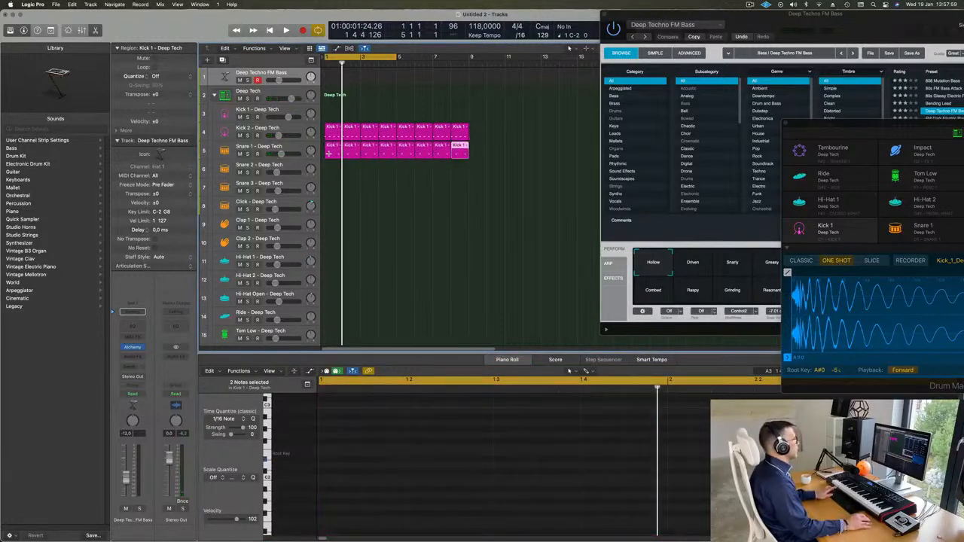
Step: Copy a Kick 1 region onto the Hi-Hat Open track and shift its four notes onto the off-beats
{"action": "key", "text": "space"}
{"action": "left_click", "coordinate": [330, 149]}
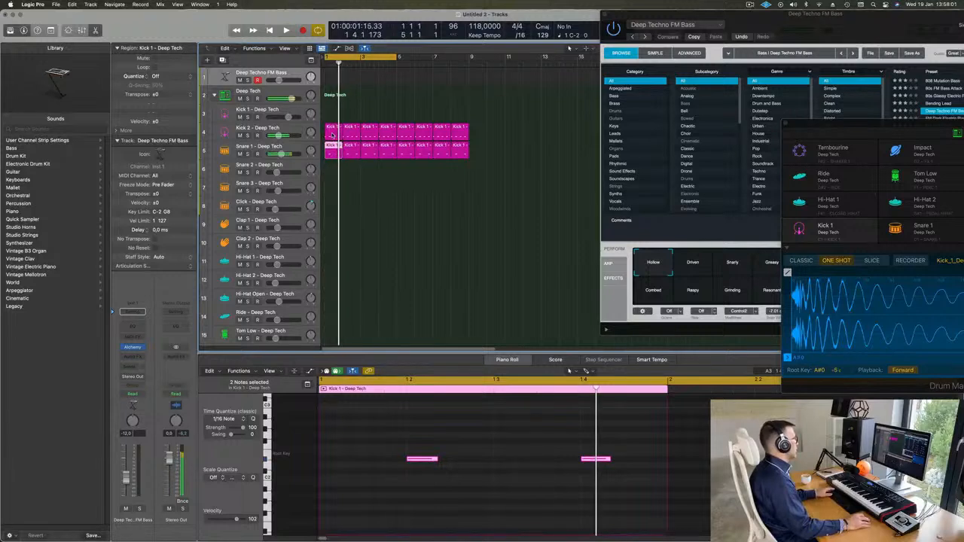
{"action": "left_click_drag", "start_coordinate": [331, 136], "coordinate": [331, 303]}
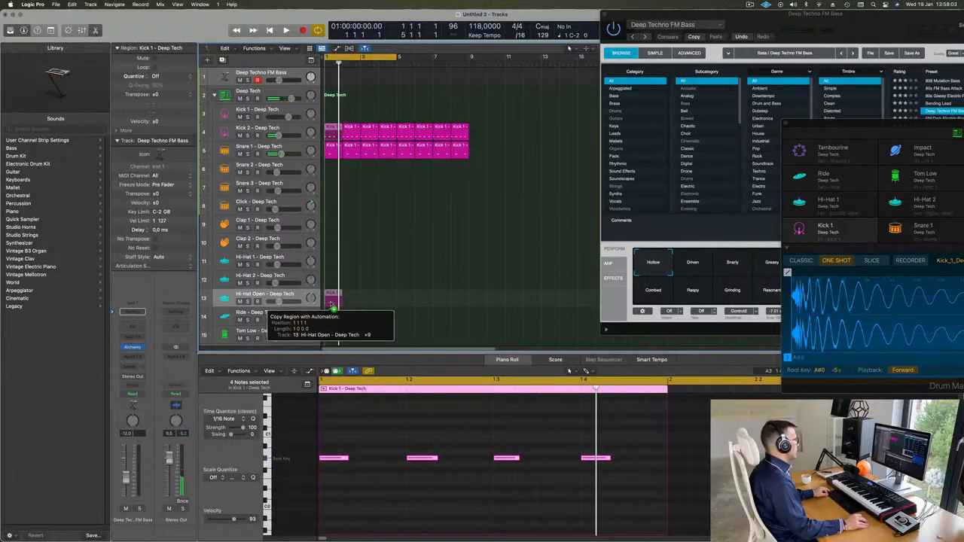
{"action": "left_click_drag", "start_coordinate": [336, 438], "coordinate": [699, 517]}
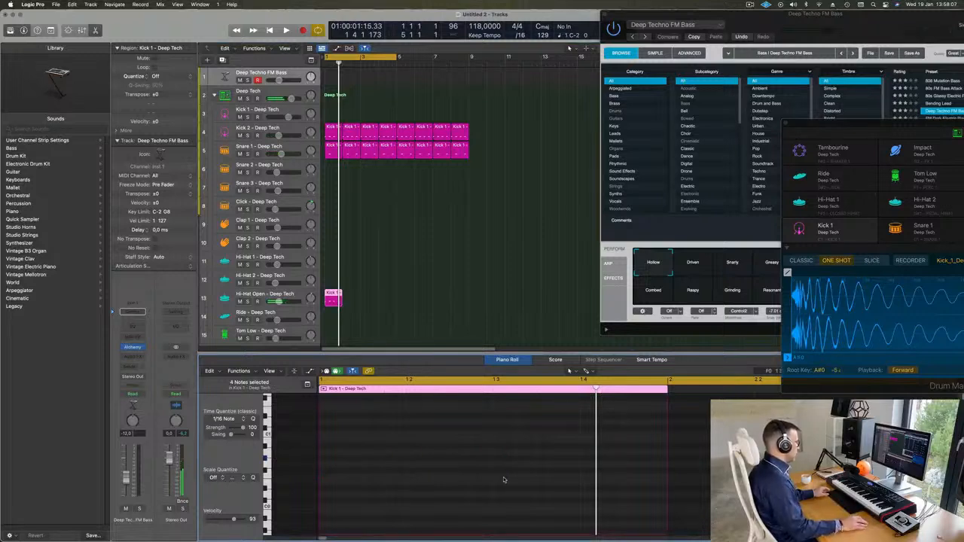
{"action": "scroll", "coordinate": [504, 480], "scroll_direction": "up", "scroll_amount": 2}
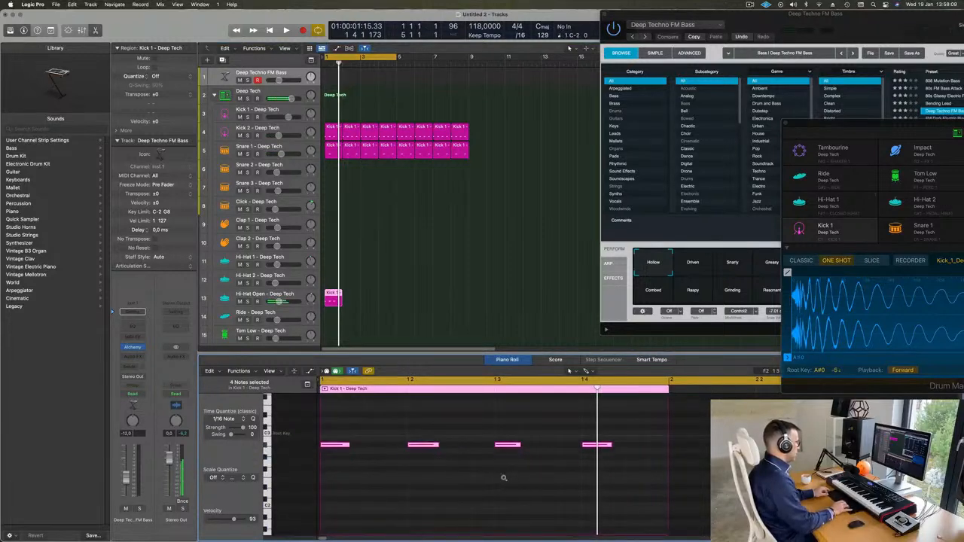
{"action": "key", "text": "space"}
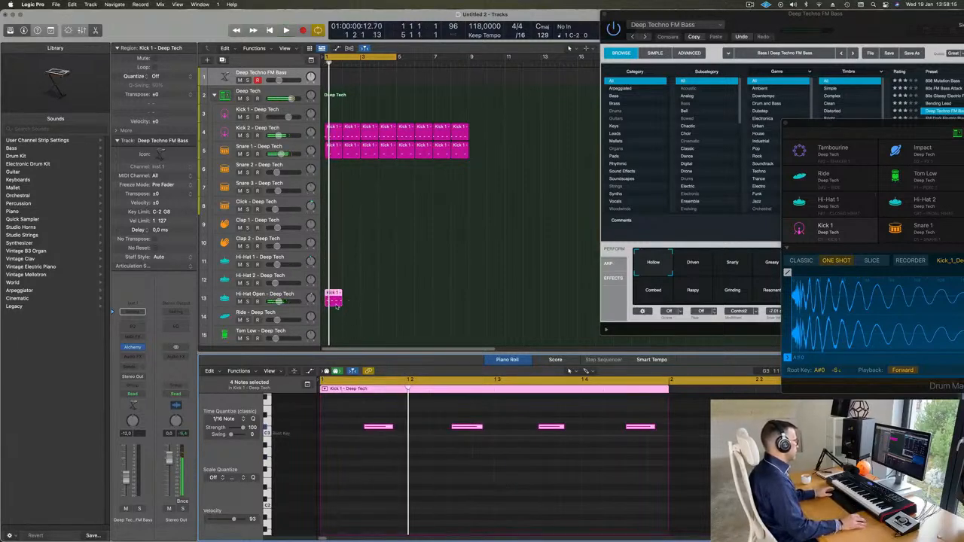
Step: Repeat the hi-hat region across all eight bars and audition the arrangement
{"action": "key", "text": "super+r"}
{"action": "key", "text": "super+r"}
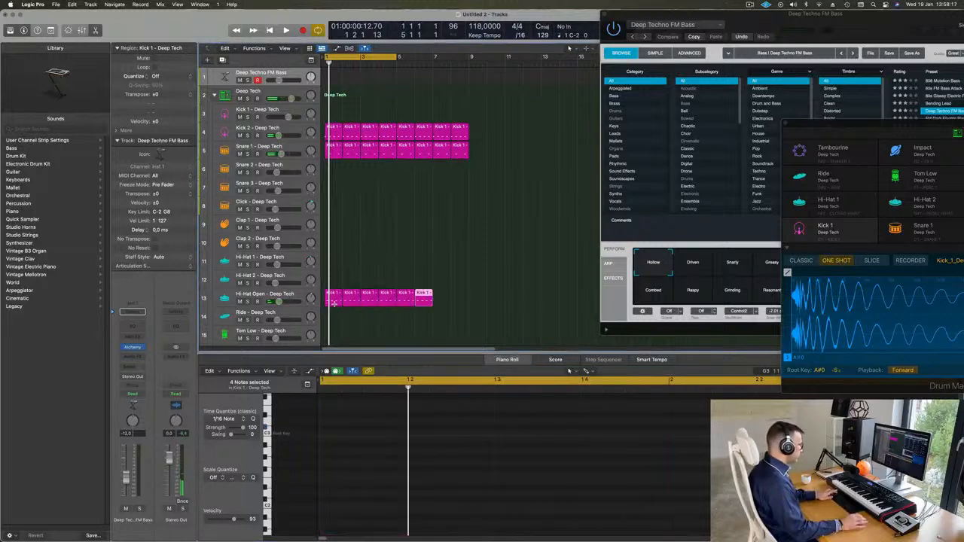
{"action": "key", "text": "space"}
{"action": "left_click", "coordinate": [381, 257]}
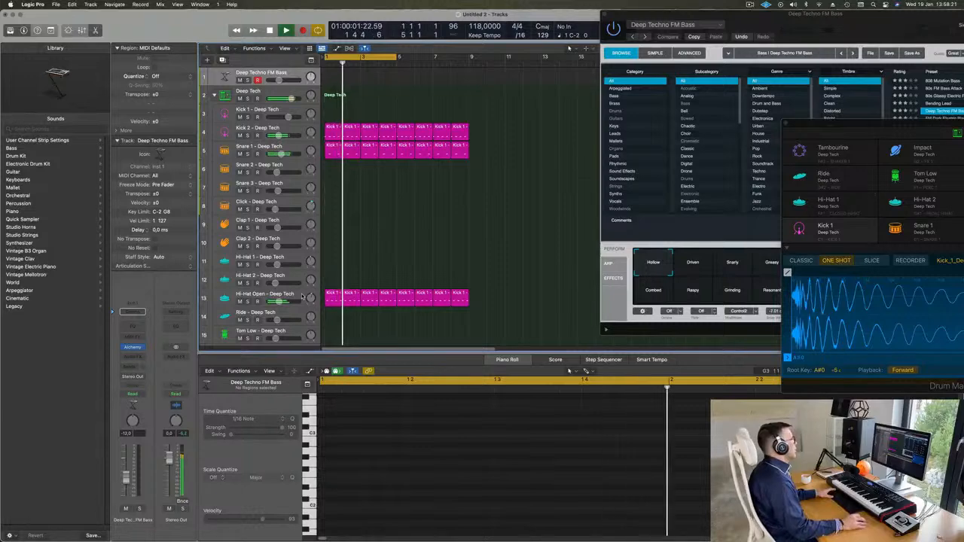
{"action": "left_click", "coordinate": [302, 296]}
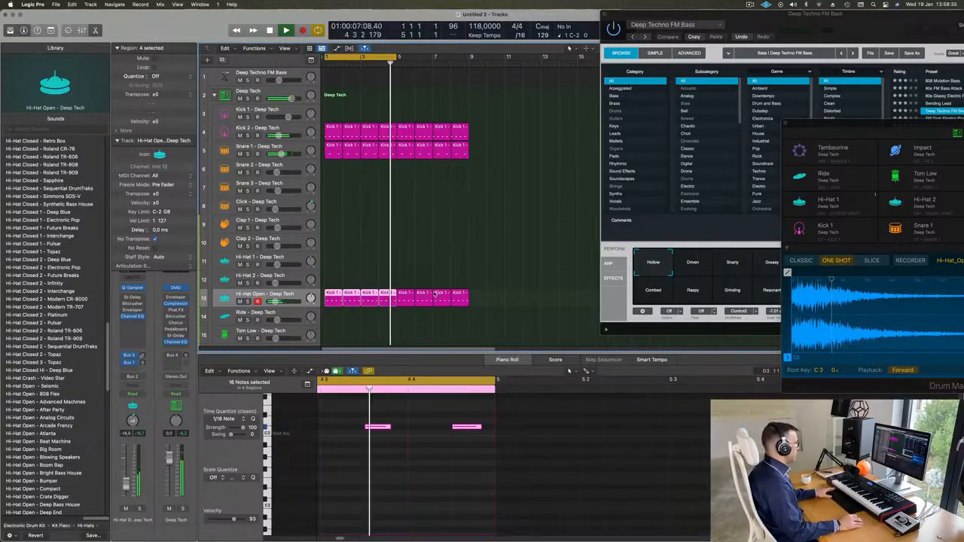
Step: Copy a Kick 1 region onto the Tom Low track
{"action": "scroll", "coordinate": [407, 221], "scroll_direction": "down", "scroll_amount": 3}
{"action": "left_click", "coordinate": [407, 221]}
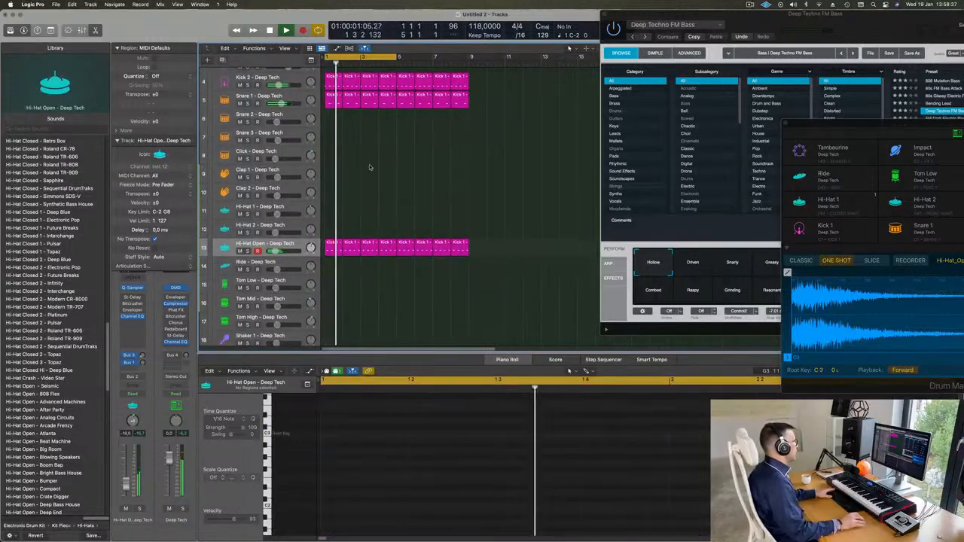
{"action": "scroll", "coordinate": [329, 143], "scroll_direction": "up", "scroll_amount": 3}
{"action": "key", "text": "space"}
{"action": "left_click_drag", "start_coordinate": [330, 143], "coordinate": [325, 325]}
Step: Keep the two notes in the copied Tom Low region and audition the pattern
{"action": "left_click_drag", "start_coordinate": [379, 453], "coordinate": [623, 526]}
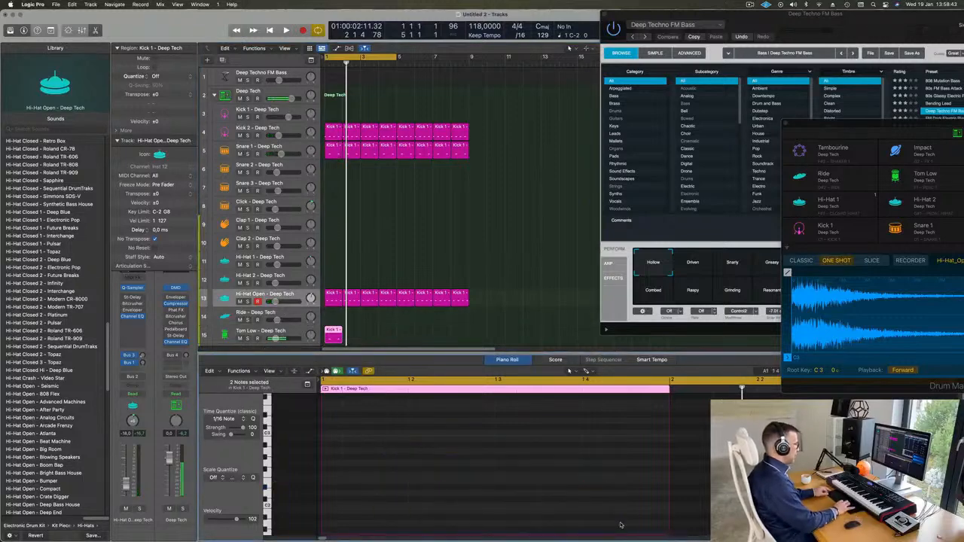
{"action": "scroll", "coordinate": [600, 491], "scroll_direction": "down", "scroll_amount": 5}
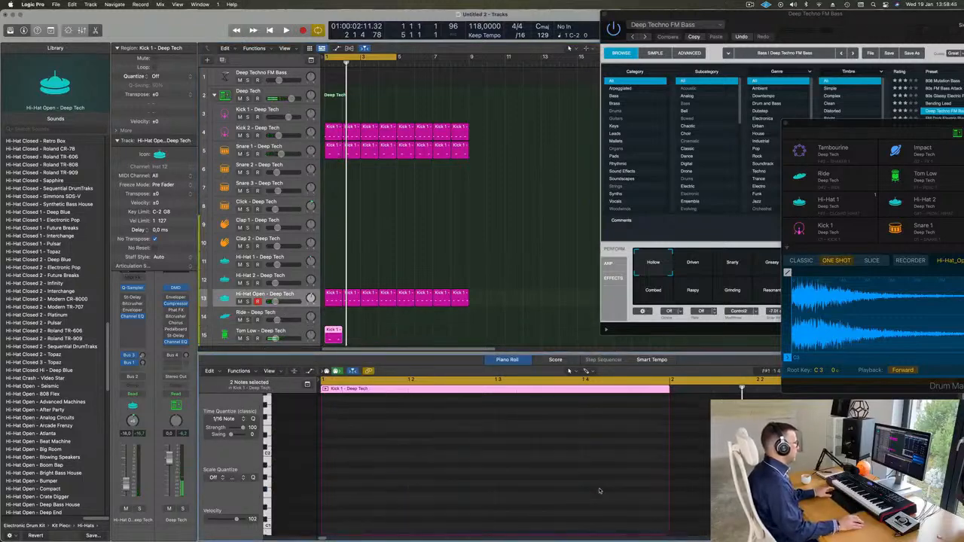
{"action": "key", "text": "space"}
{"action": "left_click_drag", "start_coordinate": [559, 511], "coordinate": [614, 518]}
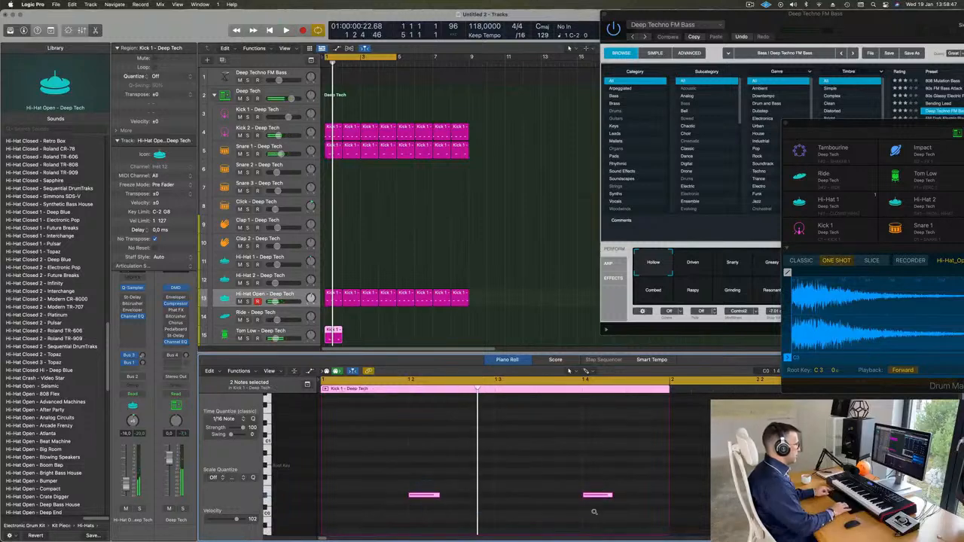
{"action": "key", "text": "space"}
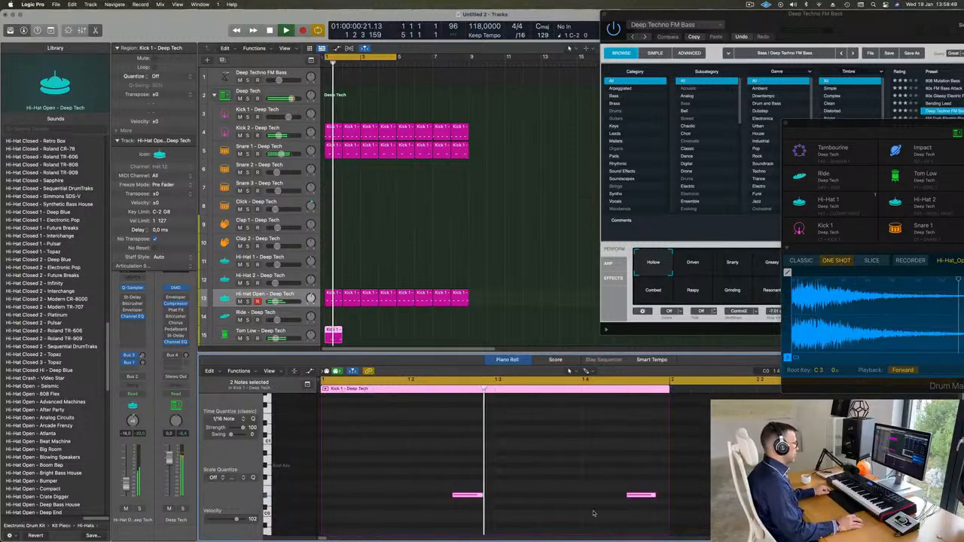
Step: Repeat the Tom Low region across all eight bars, shrink track heights, and select all regions
{"action": "left_click", "coordinate": [292, 332]}
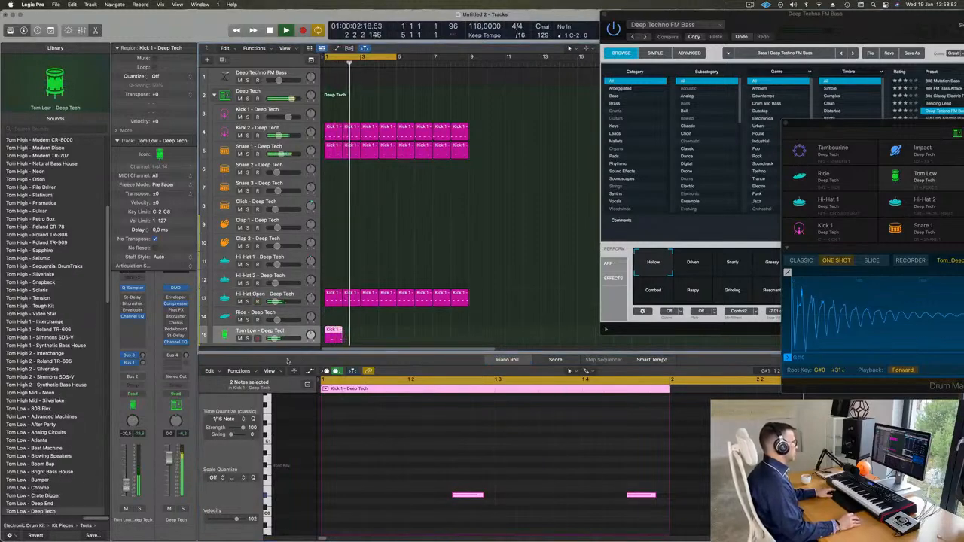
{"action": "key", "text": "space"}
{"action": "key", "text": "space"}
{"action": "left_click_drag", "start_coordinate": [385, 333], "coordinate": [329, 335]}
{"action": "key", "text": "super+r"}
{"action": "key", "text": "super+r"}
{"action": "key", "text": "super+r"}
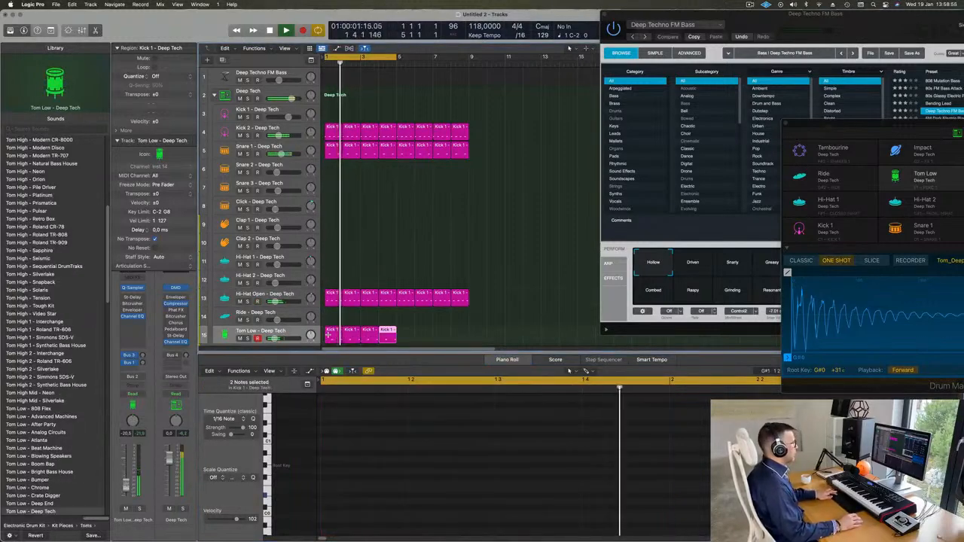
{"action": "key", "text": "super+r"}
{"action": "key", "text": "super+r"}
{"action": "key", "text": "super+r"}
{"action": "key", "text": "super+Up"}
{"action": "key", "text": "super+Up"}
{"action": "key", "text": "super+Up"}
{"action": "key", "text": "super+Up"}
{"action": "key", "text": "super+Up"}
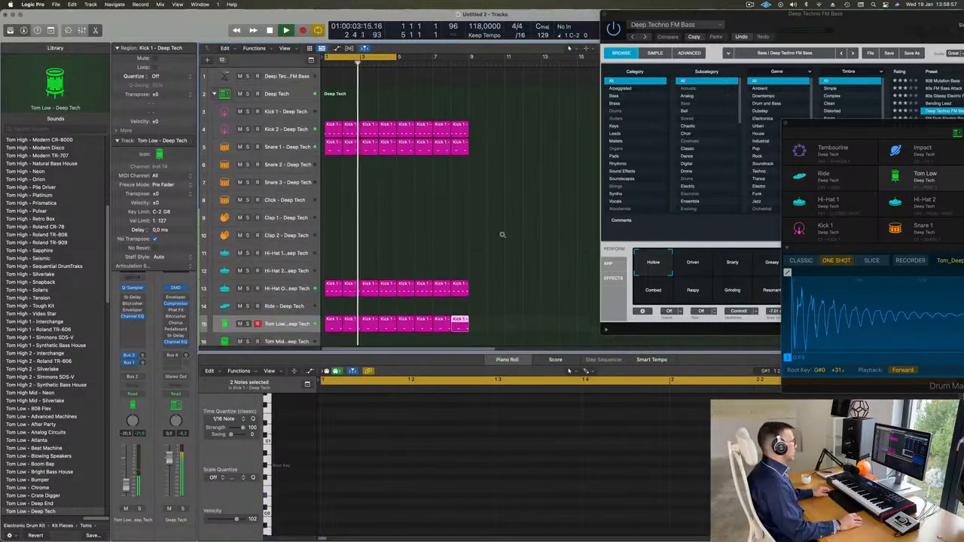
{"action": "key", "text": "super+a"}
Step: Colour and name all selected regions after their tracks, e.g. Snare 1, Hi-Hat, Tom Low
{"action": "right_click", "coordinate": [439, 133]}
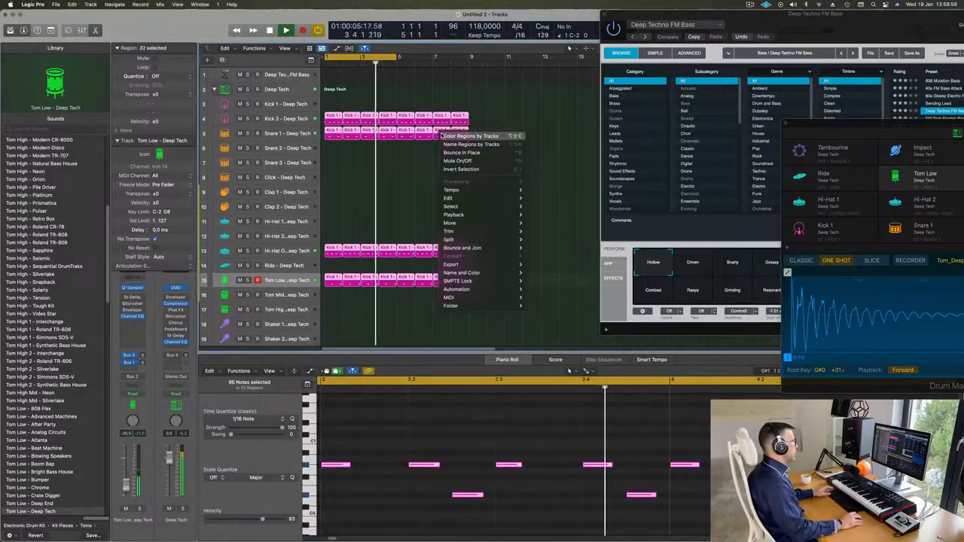
{"action": "left_click", "coordinate": [447, 133]}
{"action": "right_click", "coordinate": [446, 133]}
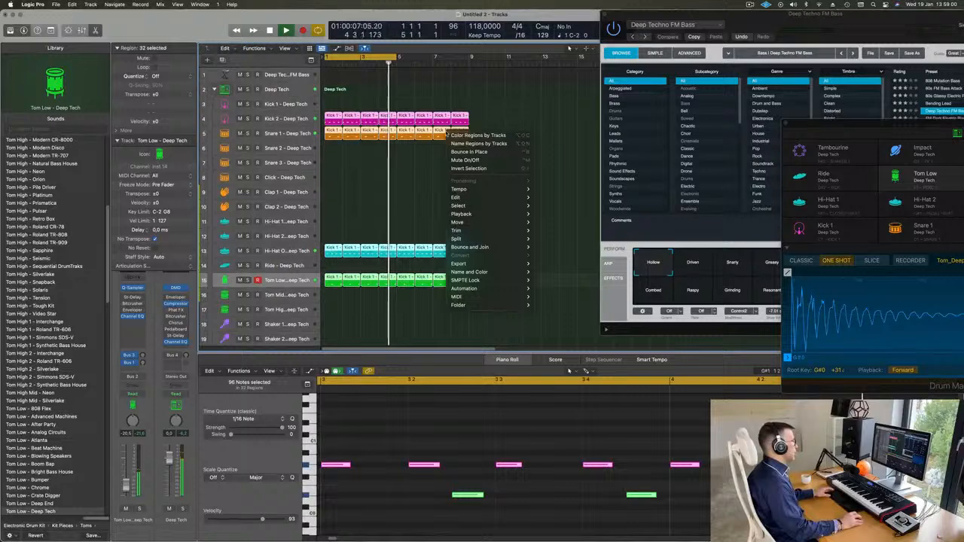
{"action": "left_click", "coordinate": [454, 144]}
{"action": "right_click", "coordinate": [389, 306]}
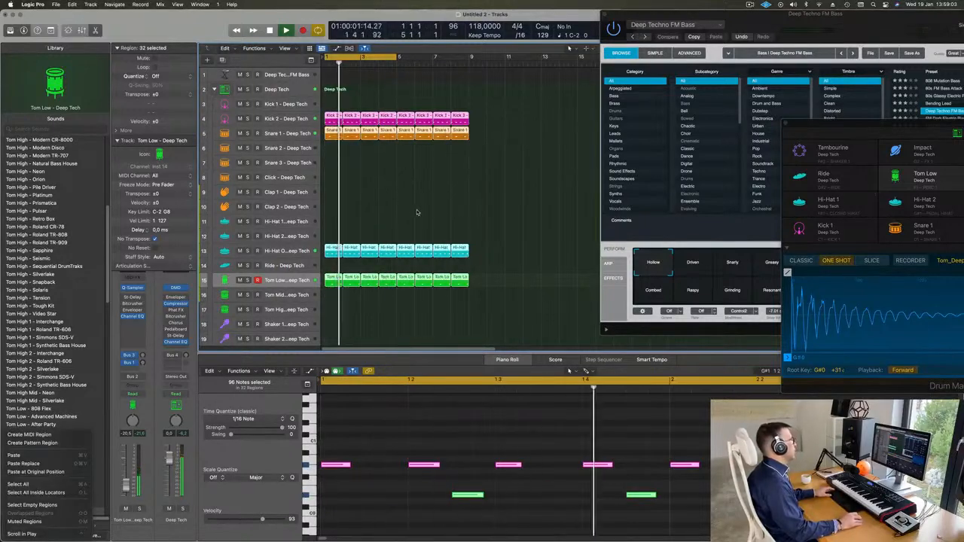
{"action": "left_click", "coordinate": [290, 75]}
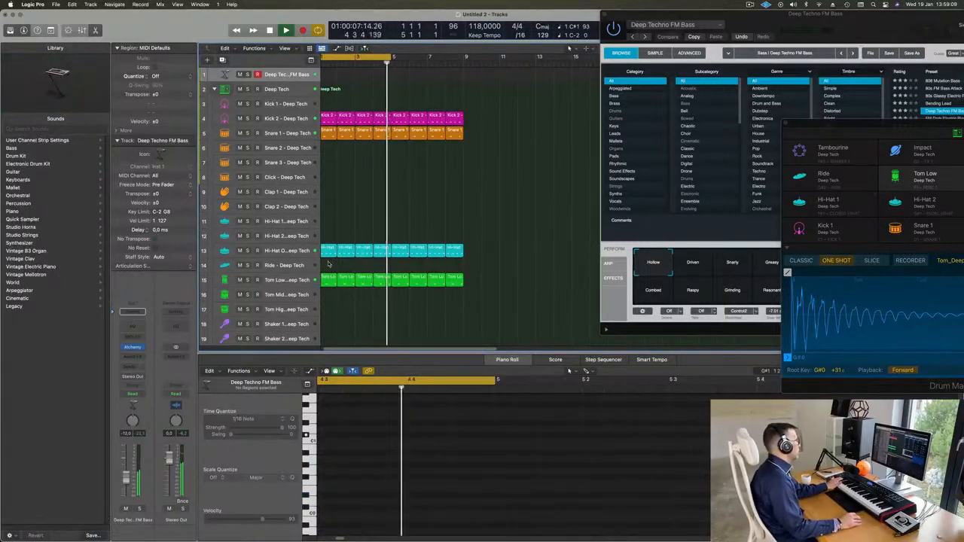
Step: Extend the cycle to bar 9, enlarge the Deep Techno FM Bass track, and record the bass line
{"action": "key", "text": "Return"}
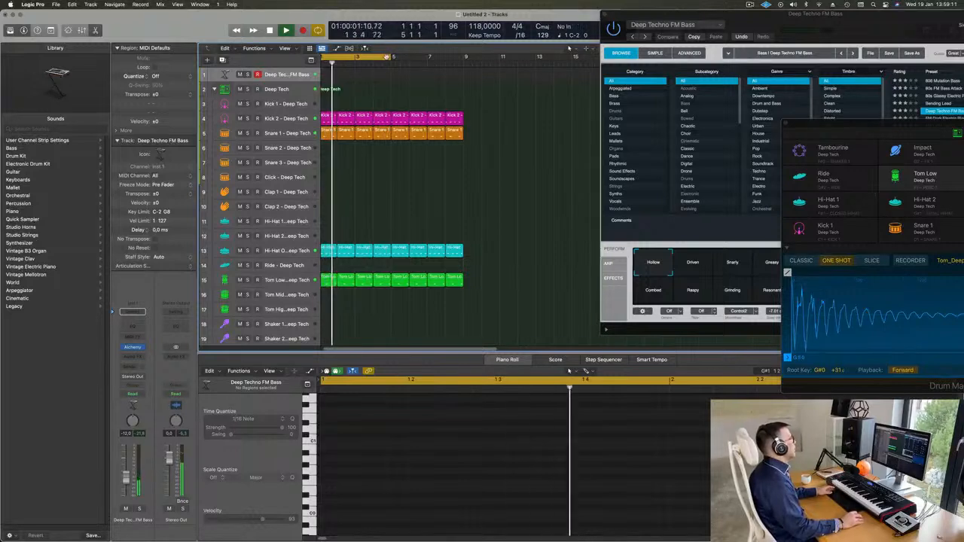
{"action": "left_click_drag", "start_coordinate": [392, 57], "coordinate": [461, 72]}
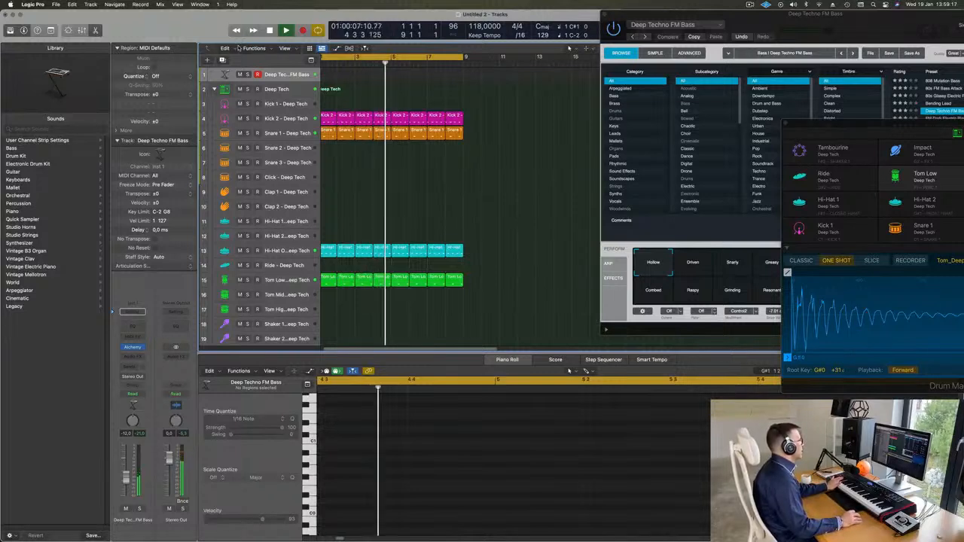
{"action": "key", "text": "ctrl+alt+super+t"}
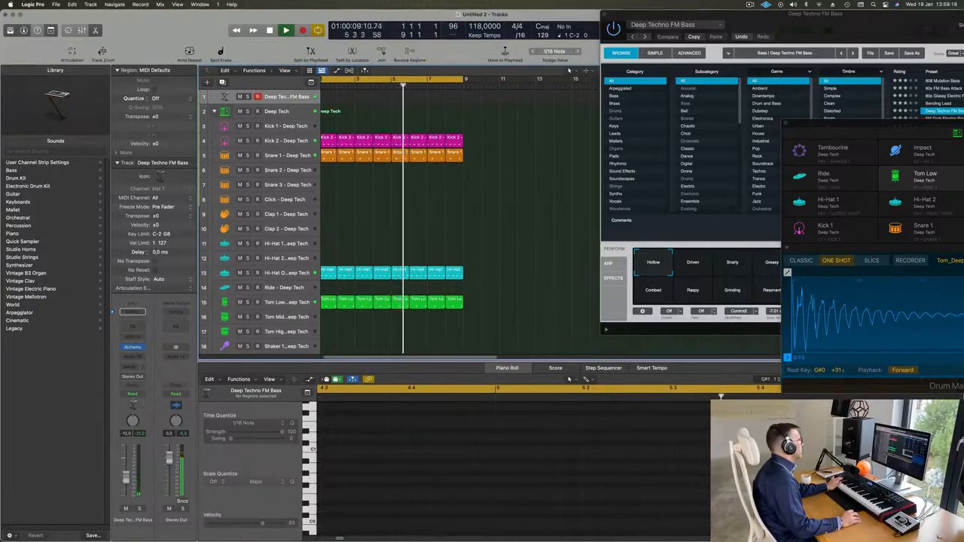
{"action": "key", "text": "ctrl+z"}
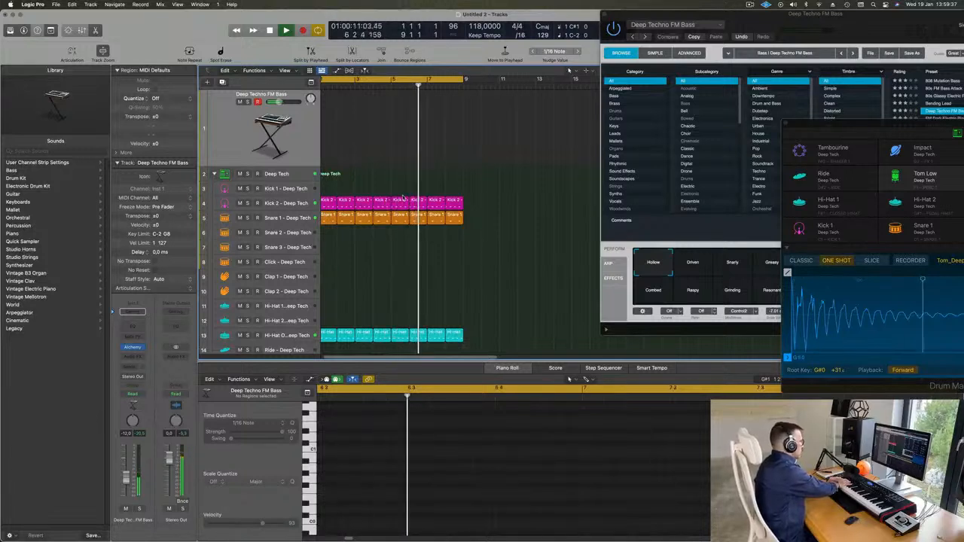
{"action": "key", "text": "r"}
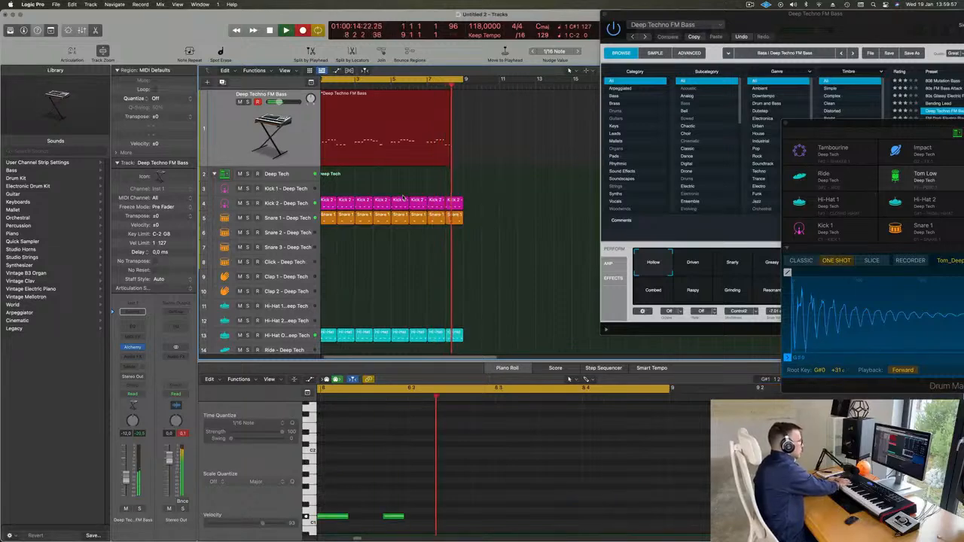
Step: Stop recording and select only the recorded bass region
{"action": "key", "text": "space"}
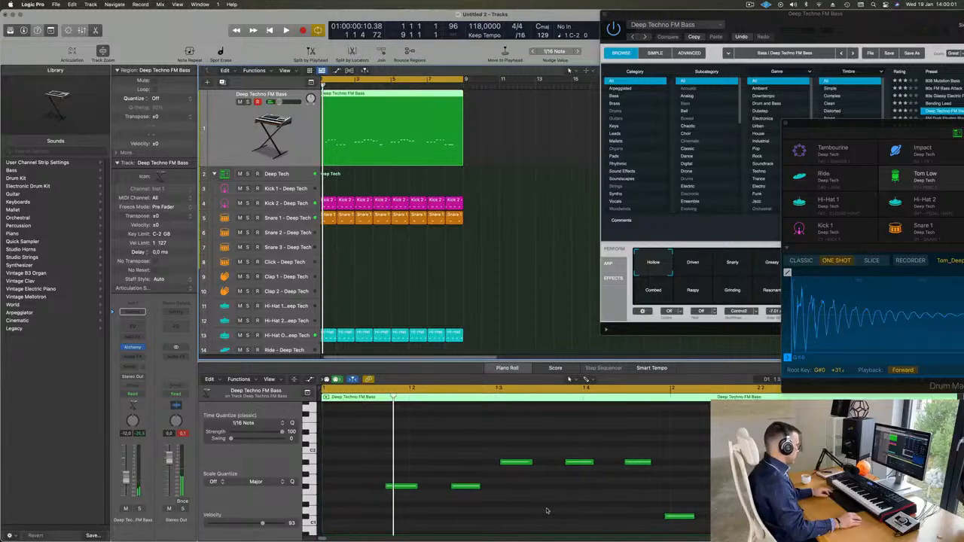
{"action": "key", "text": "super+a"}
{"action": "left_click", "coordinate": [541, 228]}
{"action": "left_click", "coordinate": [418, 106]}
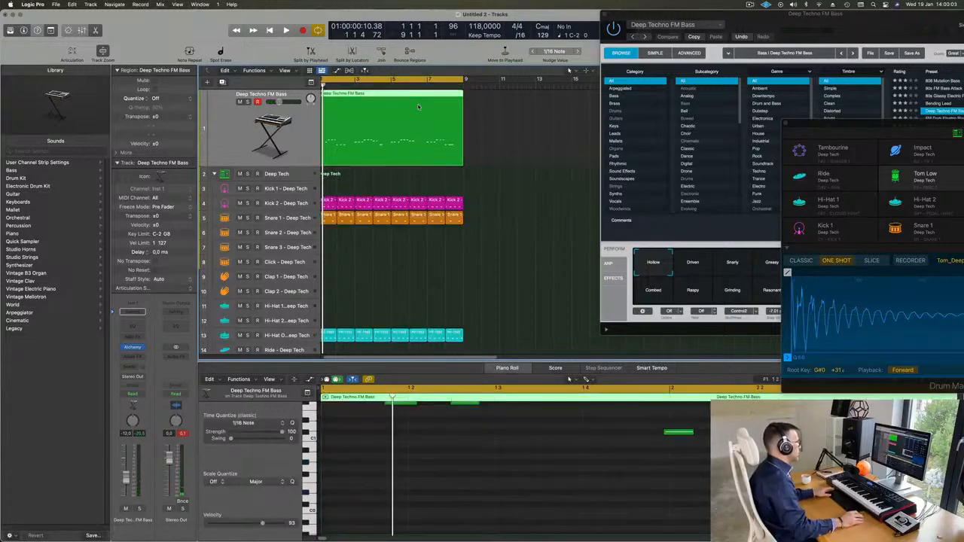
{"action": "scroll", "coordinate": [475, 515], "scroll_direction": "up", "scroll_amount": 5}
{"action": "key", "text": "super+a"}
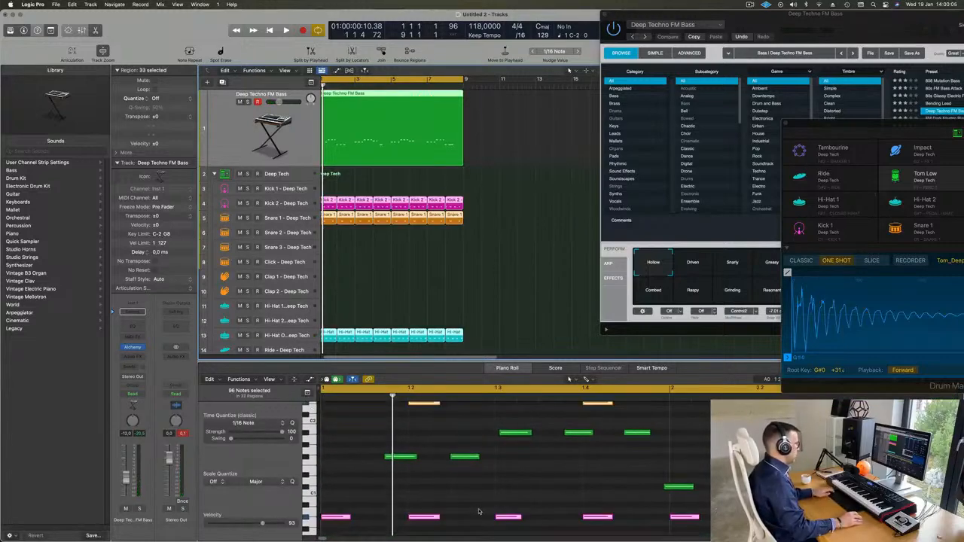
{"action": "left_click", "coordinate": [506, 289]}
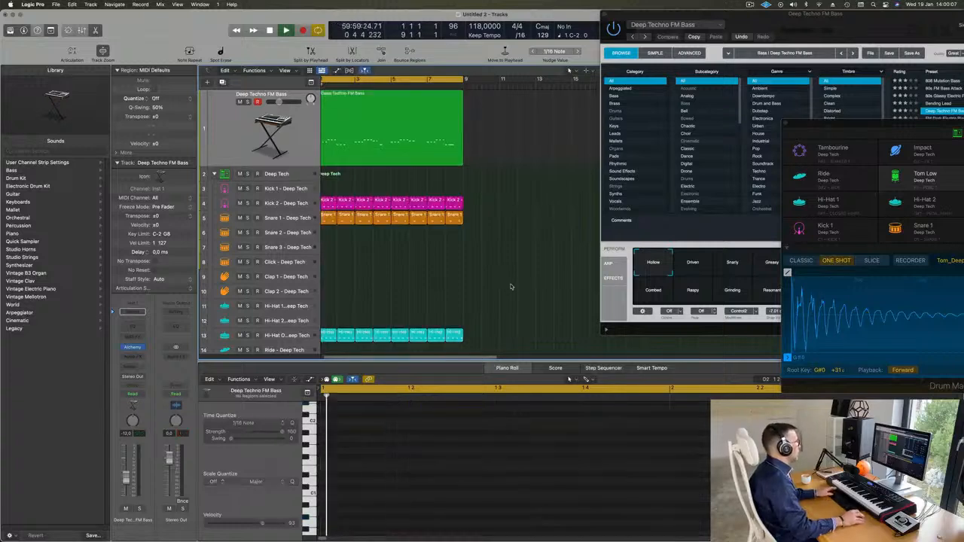
{"action": "key", "text": "space"}
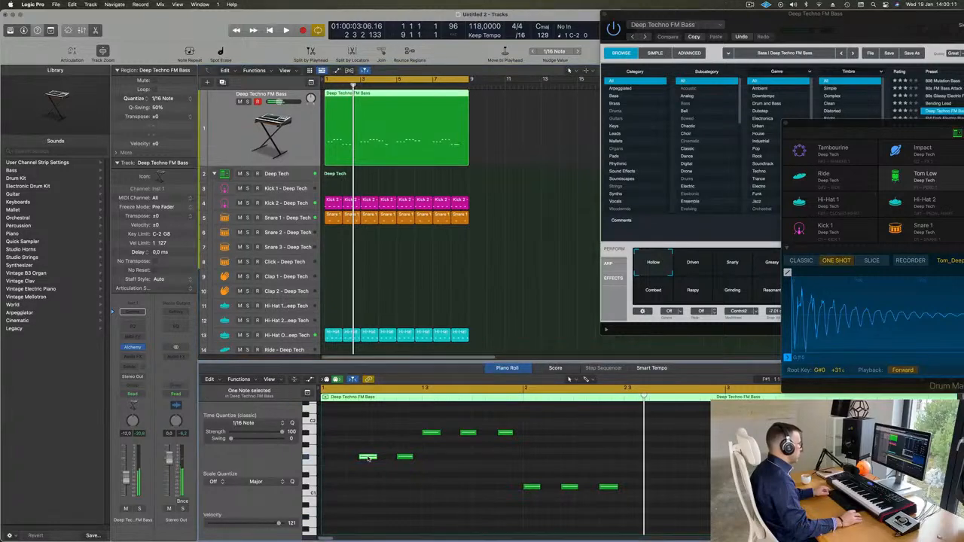
Step: Move the F#1 note earlier onto bar 1 and replay the bass from the start
{"action": "left_click_drag", "start_coordinate": [369, 458], "coordinate": [335, 460]}
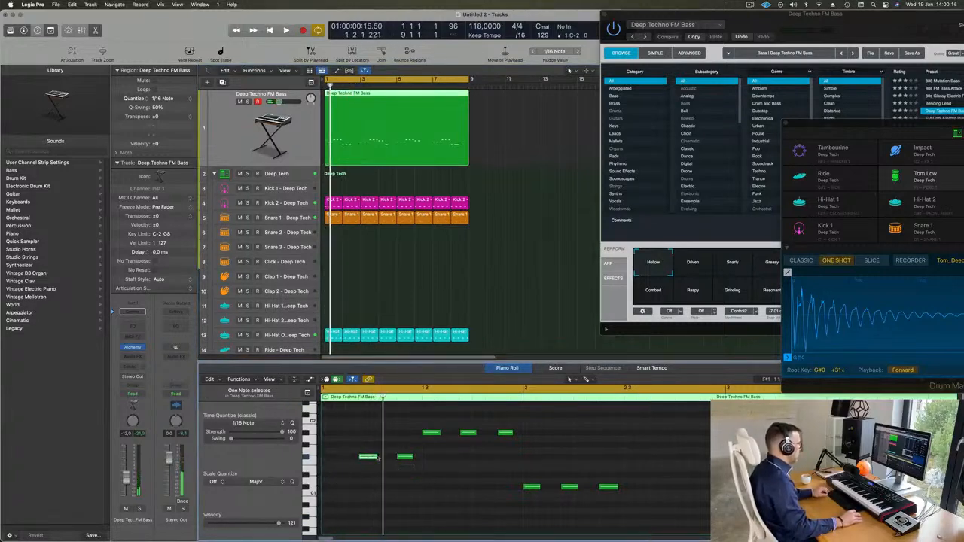
{"action": "left_click_drag", "start_coordinate": [368, 460], "coordinate": [332, 461]}
{"action": "key", "text": "space"}
{"action": "key", "text": "super+Left"}
{"action": "key", "text": "super+Left"}
{"action": "key", "text": "super+Left"}
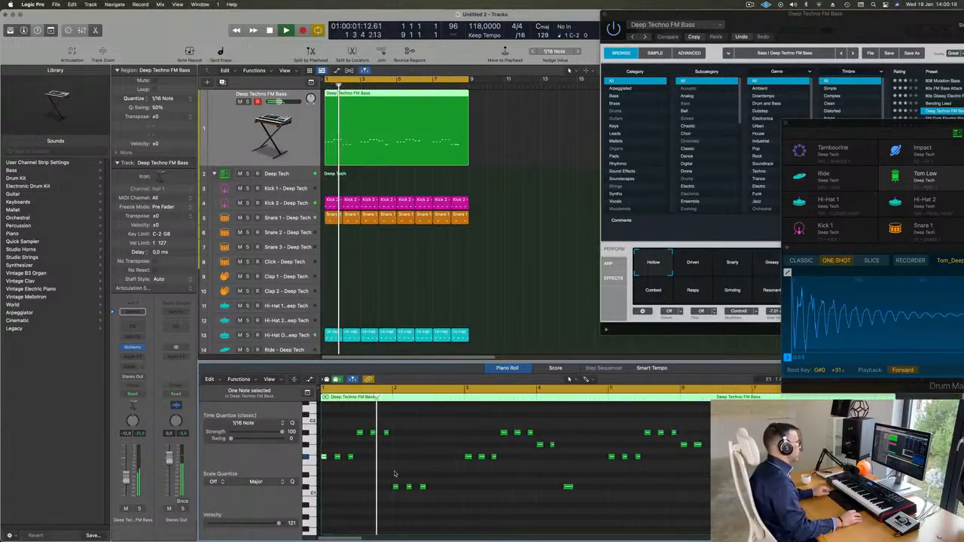
{"action": "key", "text": "super+Left"}
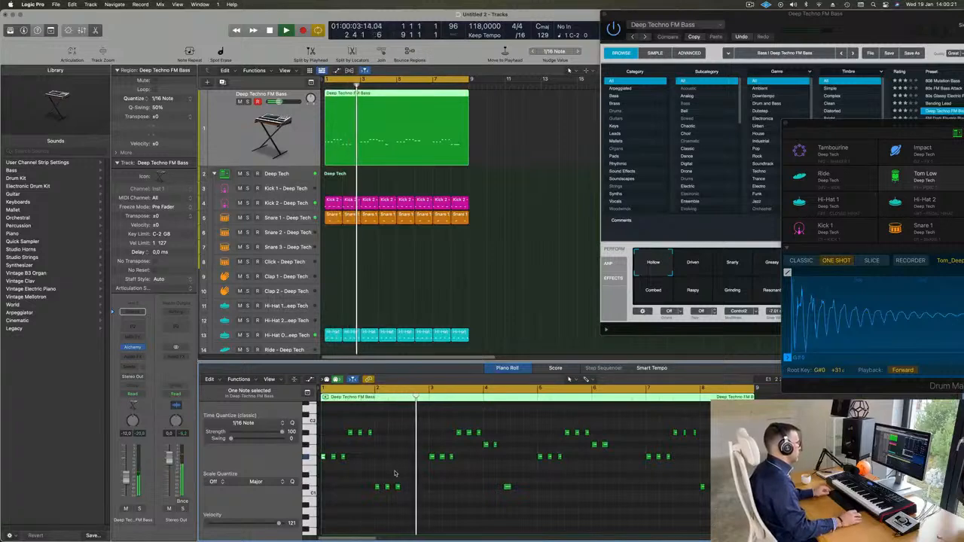
{"action": "key", "text": "super+Right"}
{"action": "scroll", "coordinate": [400, 473], "scroll_direction": "left", "scroll_amount": 1}
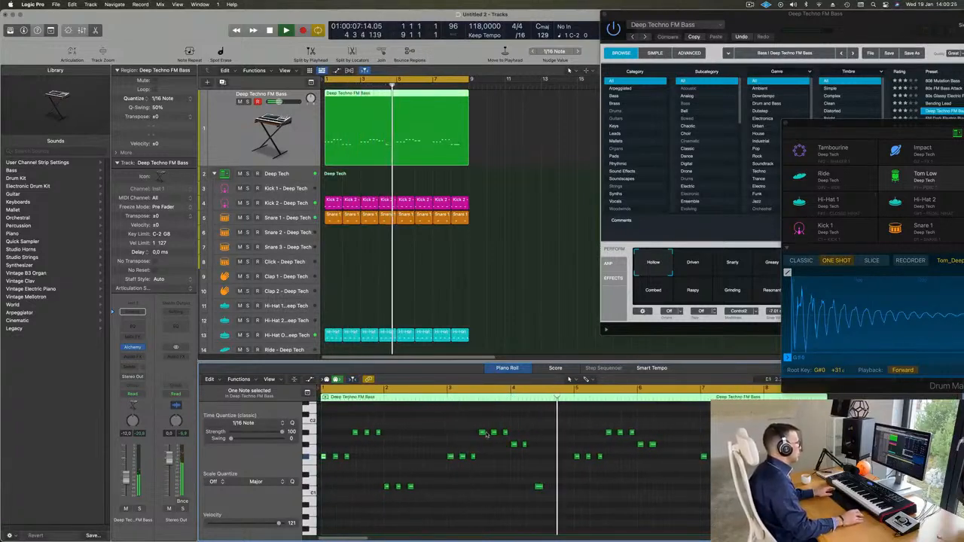
{"action": "key", "text": "Return"}
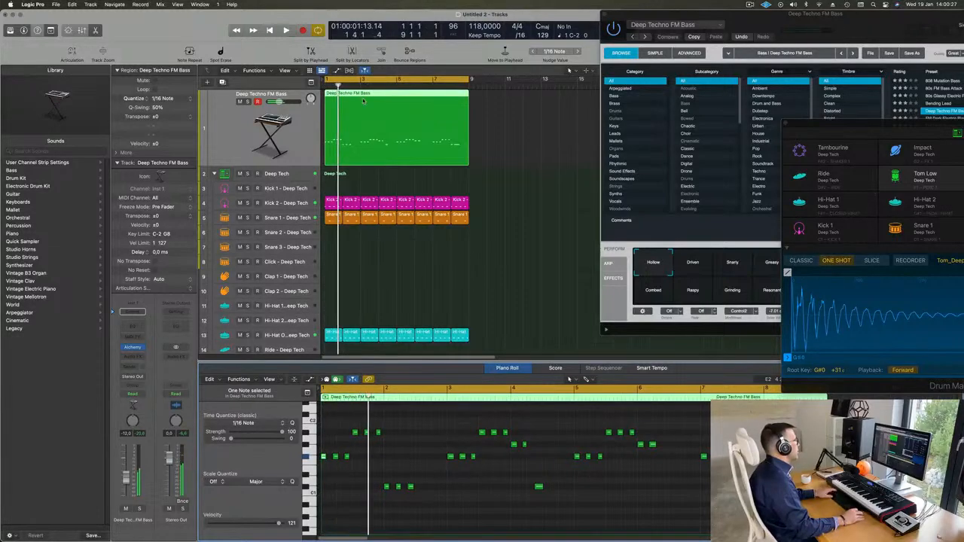
{"action": "key", "text": "Return"}
Step: Split the bass region at bar 3 and delete the right part
{"action": "double_click", "coordinate": [360, 94], "text": "super"}
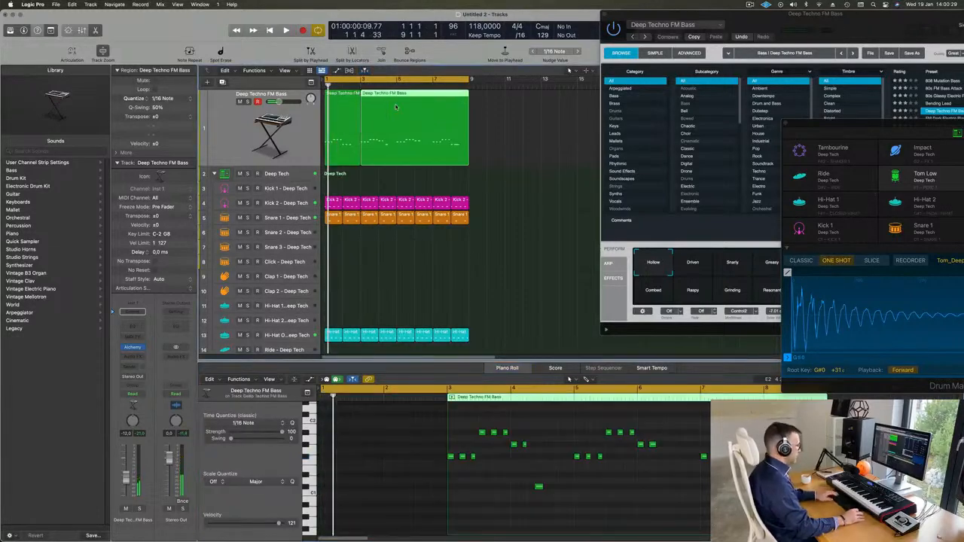
{"action": "key", "text": "Delete"}
{"action": "key", "text": "space"}
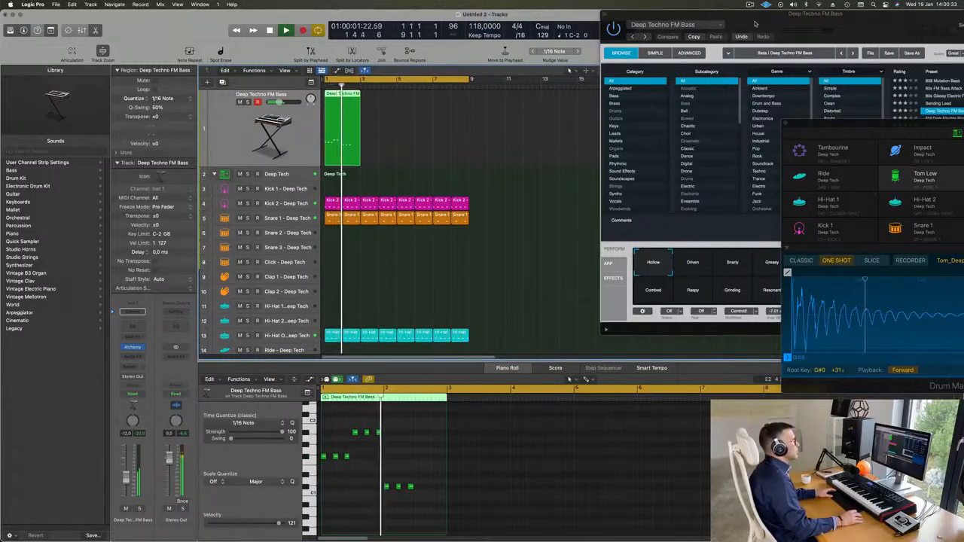
{"action": "left_click_drag", "start_coordinate": [755, 22], "coordinate": [706, 98]}
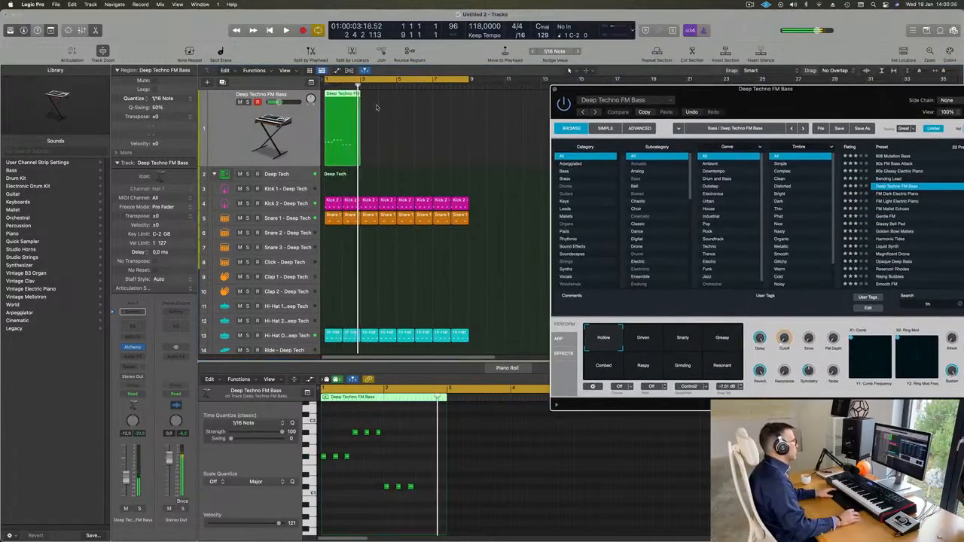
Step: Copy the two-bar bass region to bar 3, then both regions to bar 5
{"action": "left_click_drag", "start_coordinate": [334, 96], "coordinate": [374, 105]}
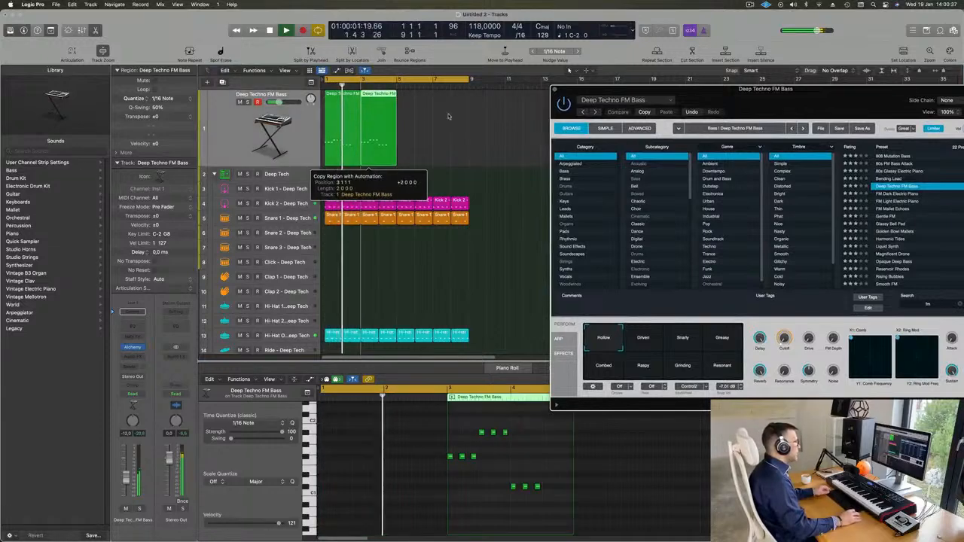
{"action": "left_click_drag", "start_coordinate": [471, 117], "coordinate": [319, 129]}
{"action": "left_click_drag", "start_coordinate": [364, 96], "coordinate": [411, 108]}
{"action": "key", "text": "Return"}
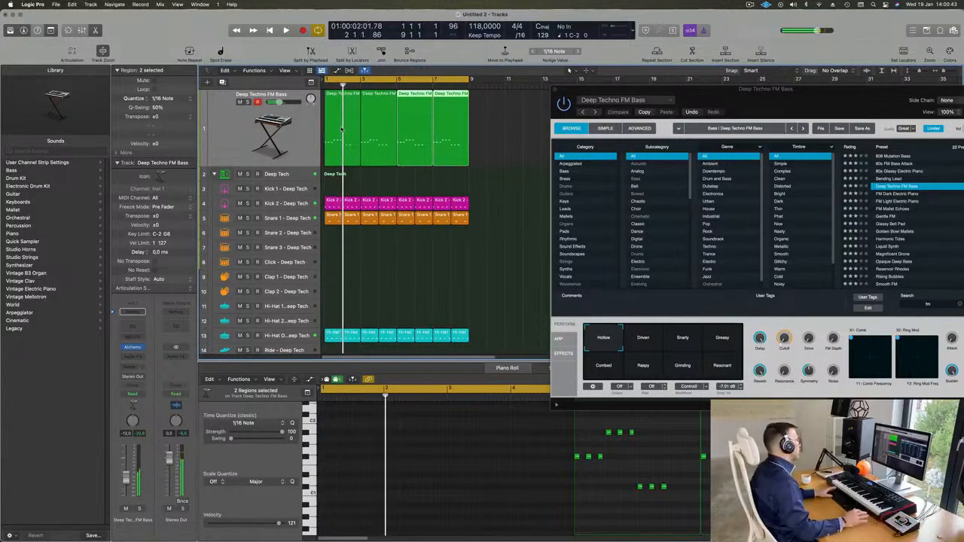
{"action": "key", "text": "Return"}
{"action": "key", "text": "Return"}
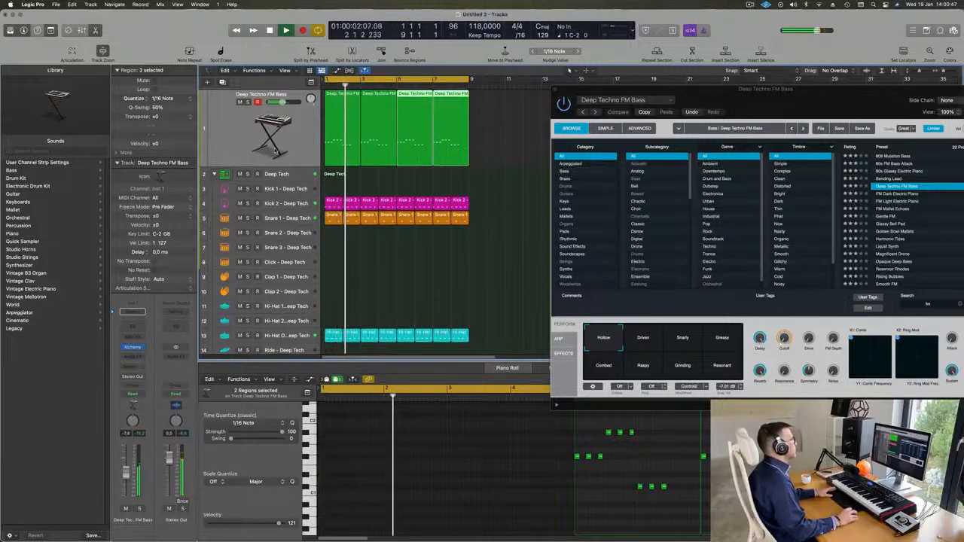
Step: Create a duplicate bass track and copy the first bass region onto it
{"action": "left_click", "coordinate": [230, 126]}
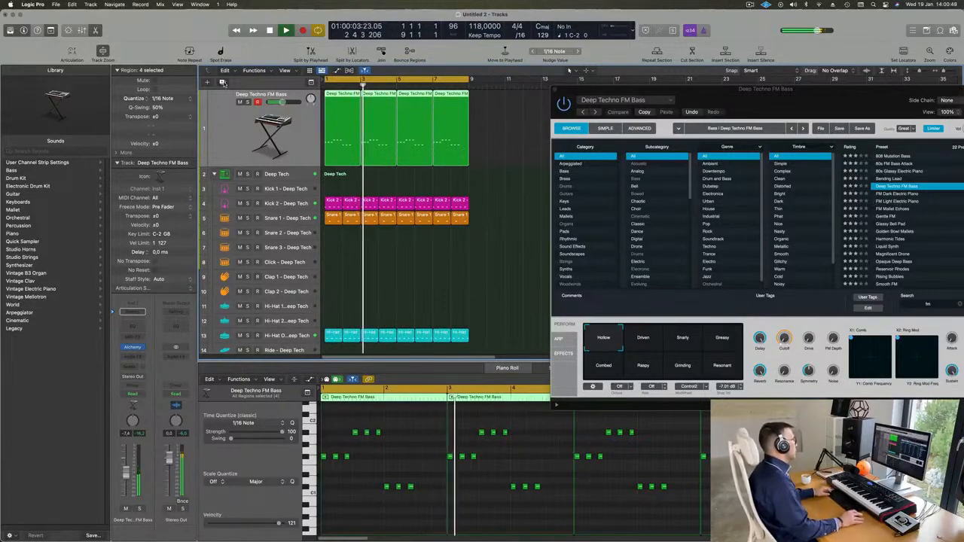
{"action": "left_click", "coordinate": [222, 82]}
{"action": "left_click_drag", "start_coordinate": [338, 101], "coordinate": [344, 139]}
Step: Reduce the copied region to a single F#1 note stretched into bar 2, then open its Alchemy
{"action": "scroll", "coordinate": [401, 464], "scroll_direction": "right", "scroll_amount": 3}
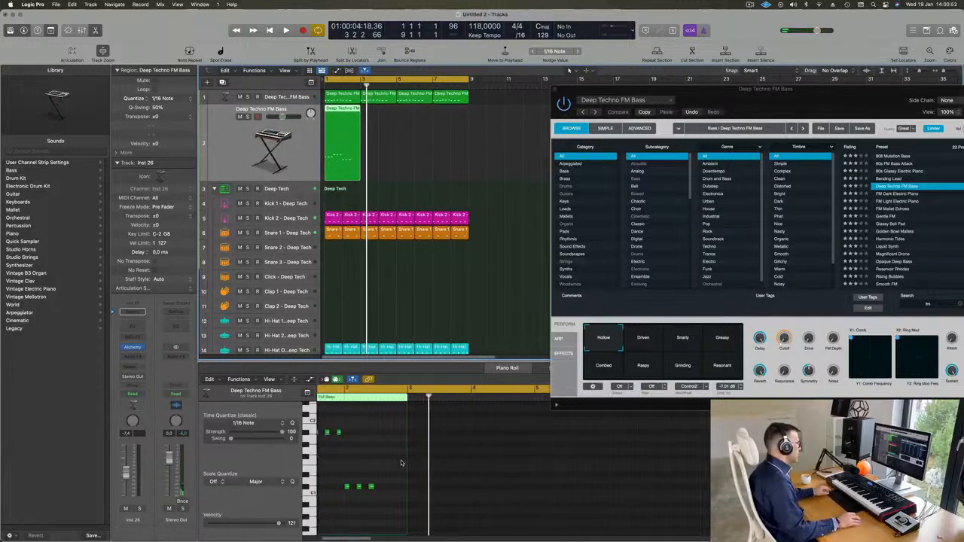
{"action": "scroll", "coordinate": [402, 464], "scroll_direction": "left", "scroll_amount": 3}
{"action": "left_click_drag", "start_coordinate": [332, 432], "coordinate": [423, 488]}
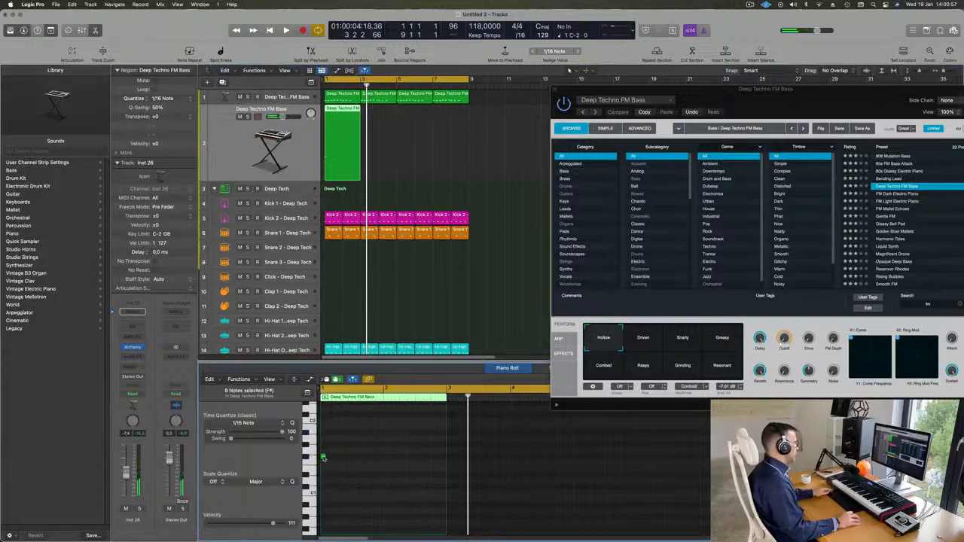
{"action": "left_click_drag", "start_coordinate": [323, 457], "coordinate": [436, 457]}
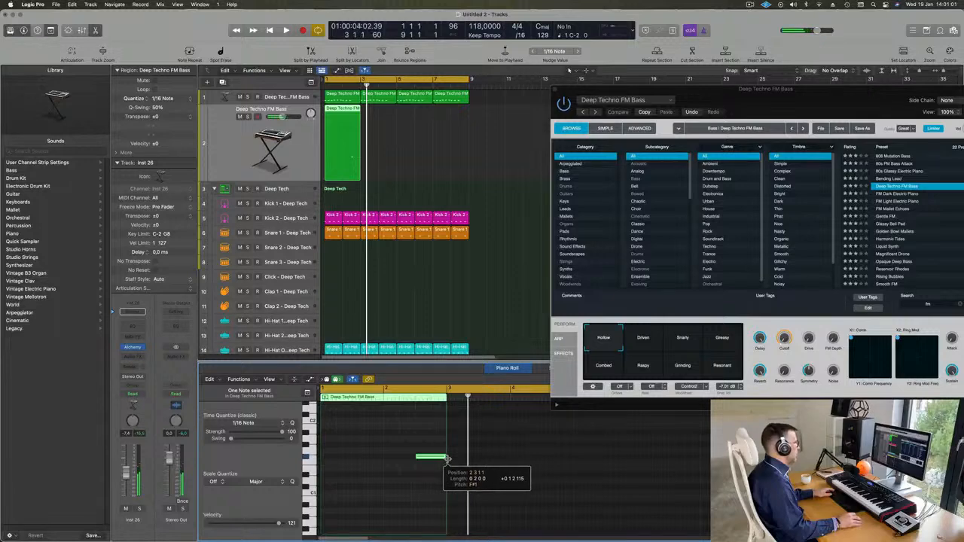
{"action": "left_click", "coordinate": [350, 134]}
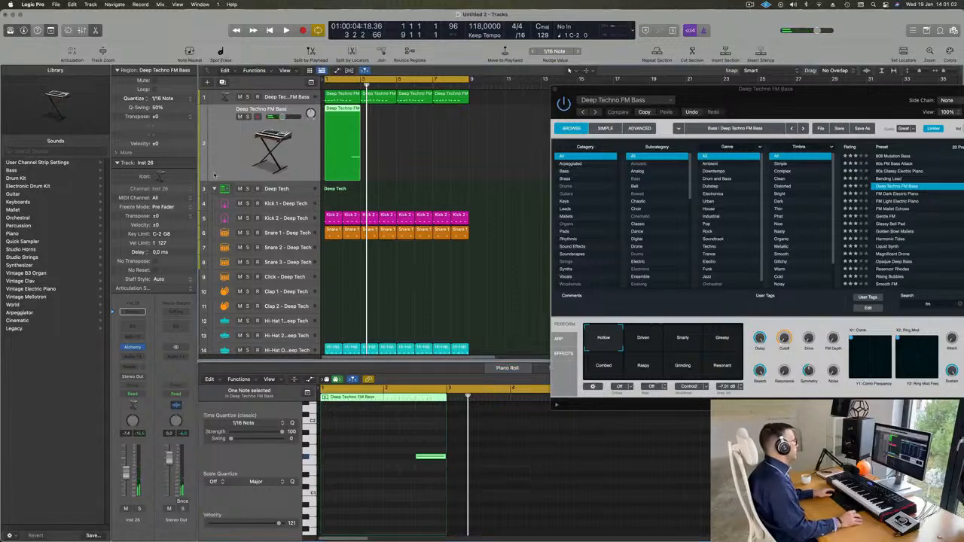
{"action": "left_click", "coordinate": [133, 348]}
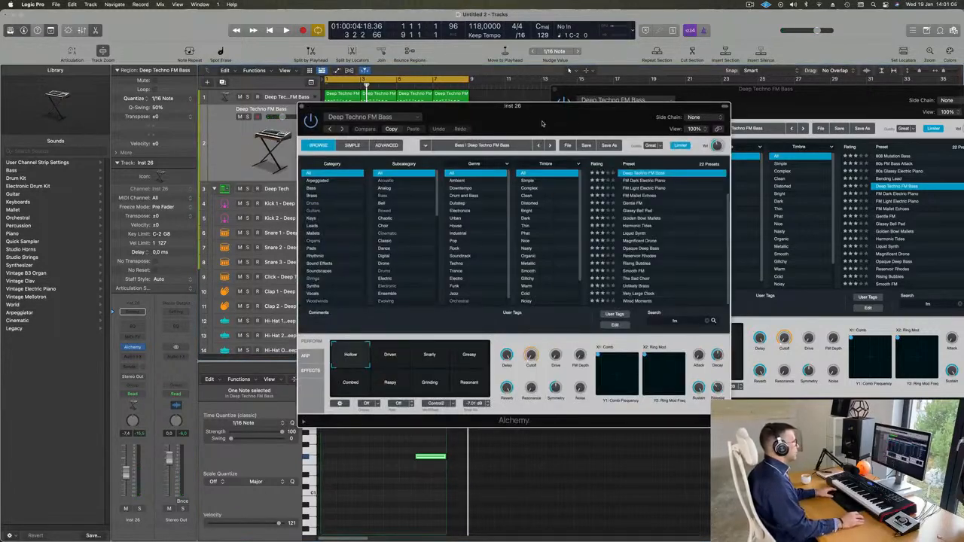
Step: Load the Alchemy Short Vox Brass preset from the Brass category on track 2
{"action": "key", "text": "space"}
{"action": "left_click_drag", "start_coordinate": [507, 130], "coordinate": [625, 158]}
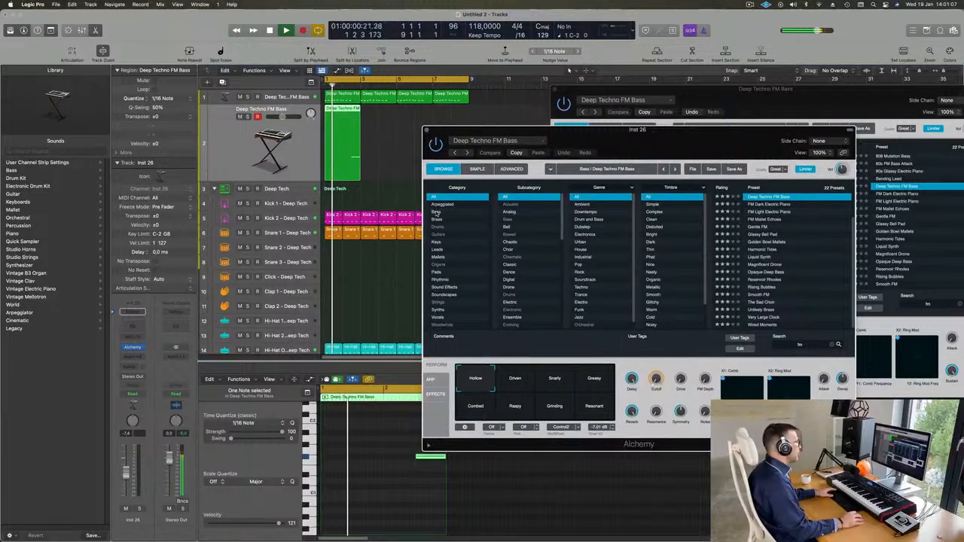
{"action": "left_click", "coordinate": [458, 219]}
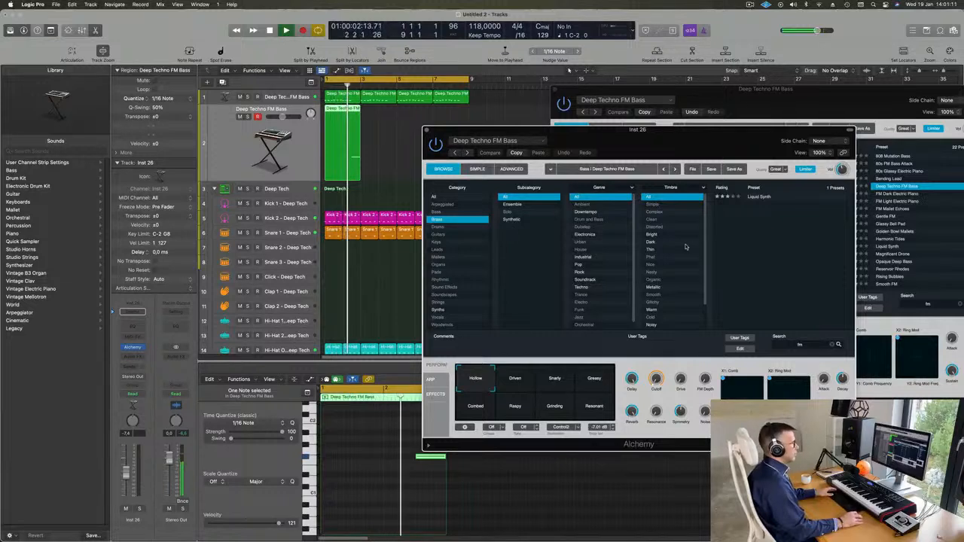
{"action": "left_click", "coordinate": [837, 342]}
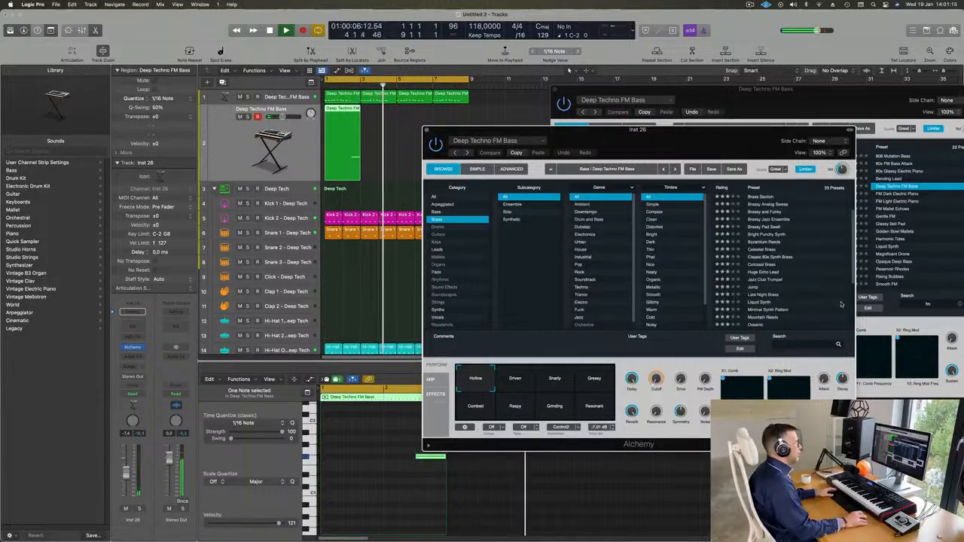
{"action": "scroll", "coordinate": [767, 275], "scroll_direction": "down", "scroll_amount": 4}
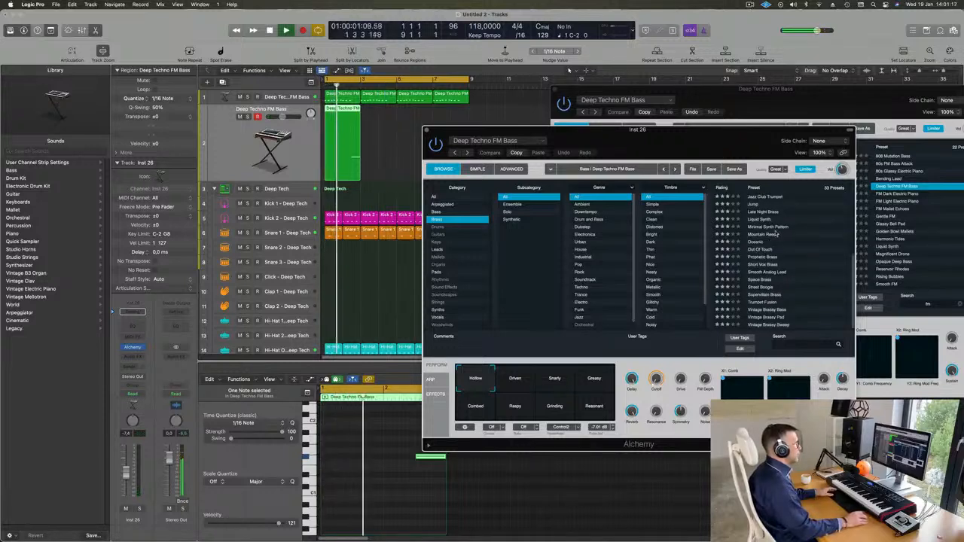
{"action": "left_click", "coordinate": [767, 265]}
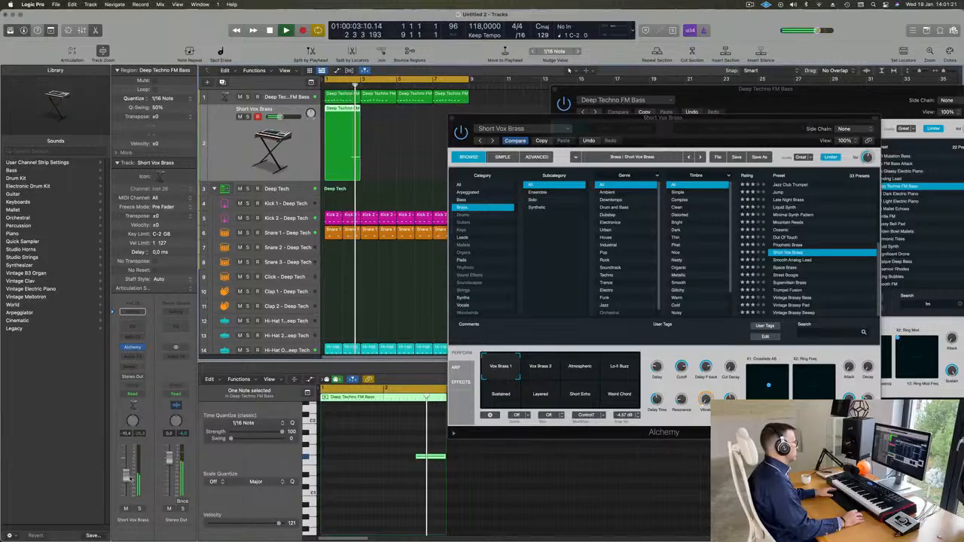
{"action": "left_click_drag", "start_coordinate": [720, 125], "coordinate": [748, 90]}
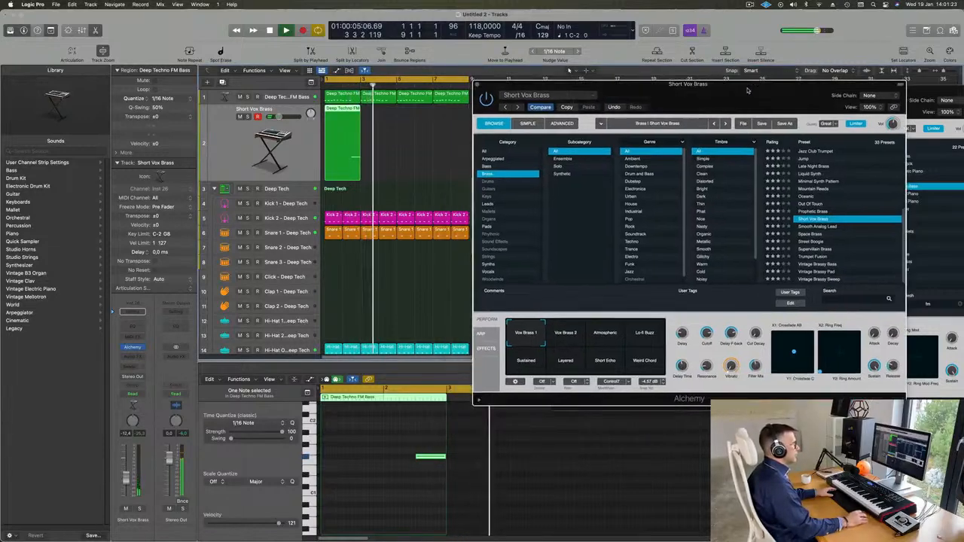
Step: Repeat track 2's green region across the following bars
{"action": "left_click", "coordinate": [335, 146]}
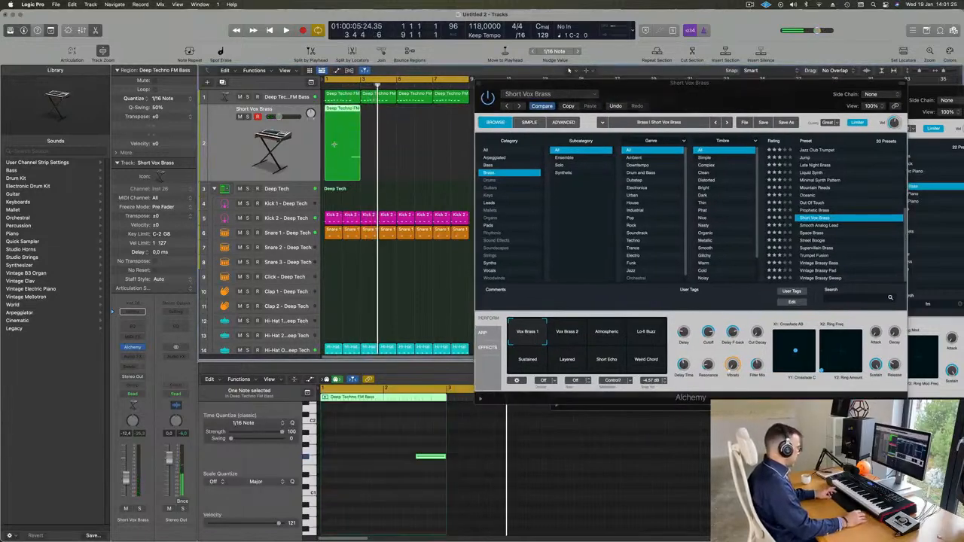
{"action": "key", "text": "super+r"}
{"action": "key", "text": "super+r"}
{"action": "key", "text": "super+r"}
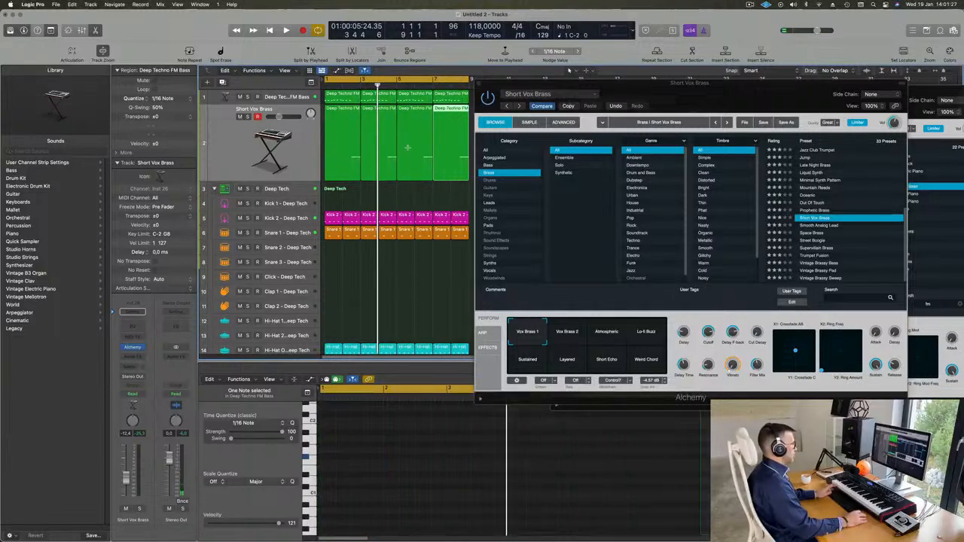
{"action": "left_click_drag", "start_coordinate": [730, 85], "coordinate": [741, 54]}
{"action": "key", "text": "space"}
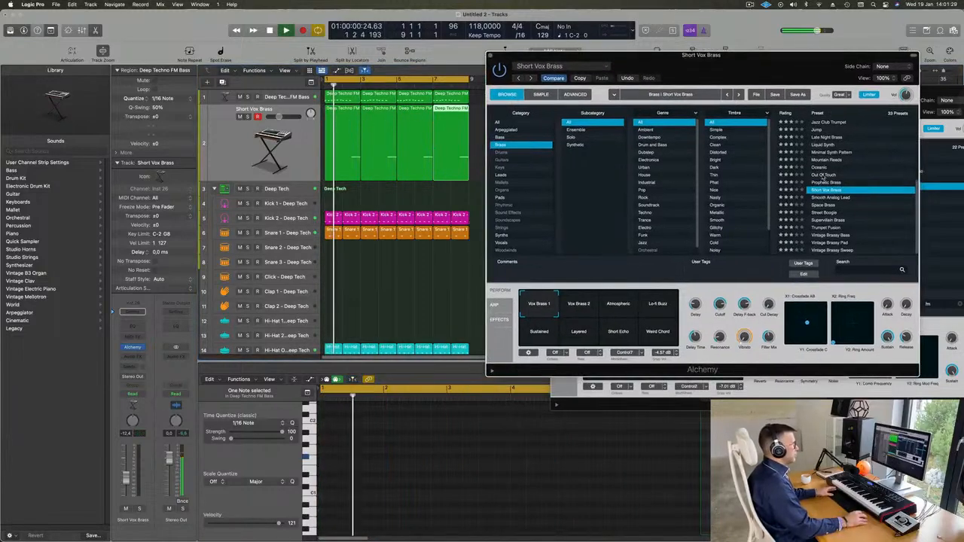
Step: Audition Out Of Touch, Liquid Synth, Brassy Pad Swell and Brass Response with its Soft/Fat Brass variations
{"action": "left_click", "coordinate": [824, 175]}
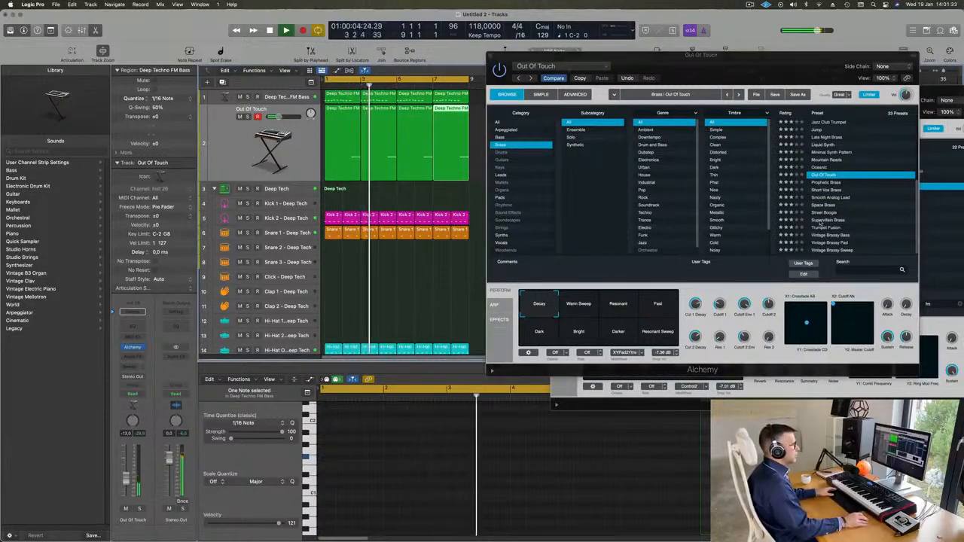
{"action": "scroll", "coordinate": [835, 195], "scroll_direction": "up", "scroll_amount": 3}
{"action": "left_click", "coordinate": [826, 180]}
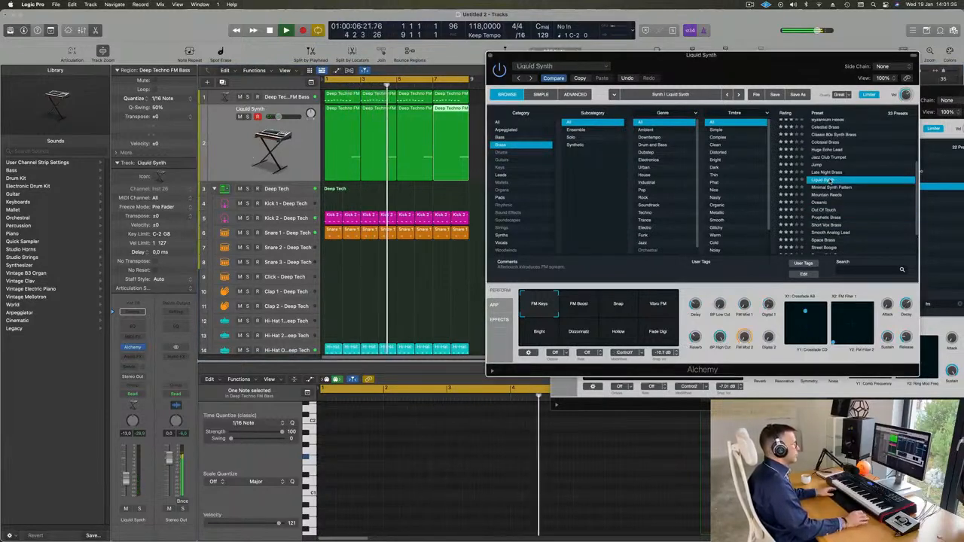
{"action": "scroll", "coordinate": [828, 170], "scroll_direction": "up", "scroll_amount": 4}
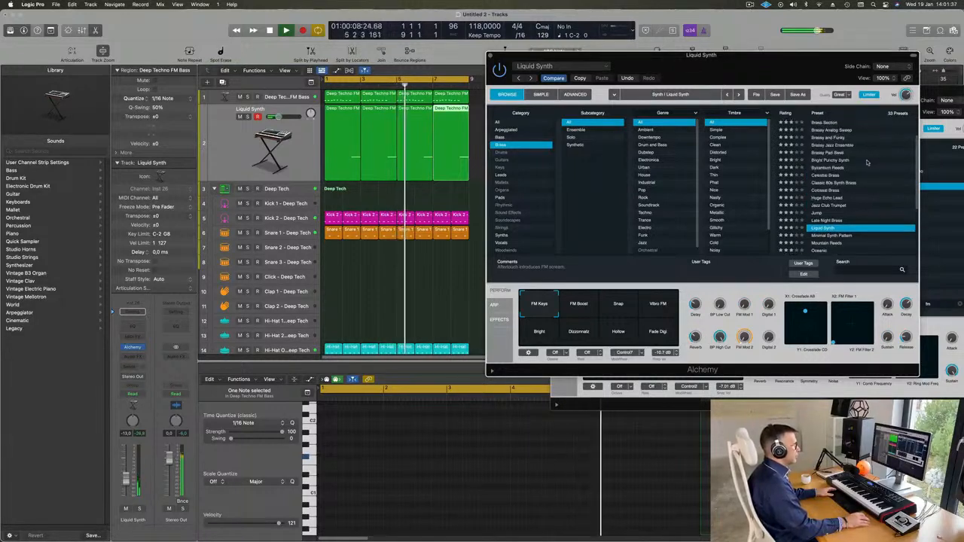
{"action": "left_click", "coordinate": [827, 153]}
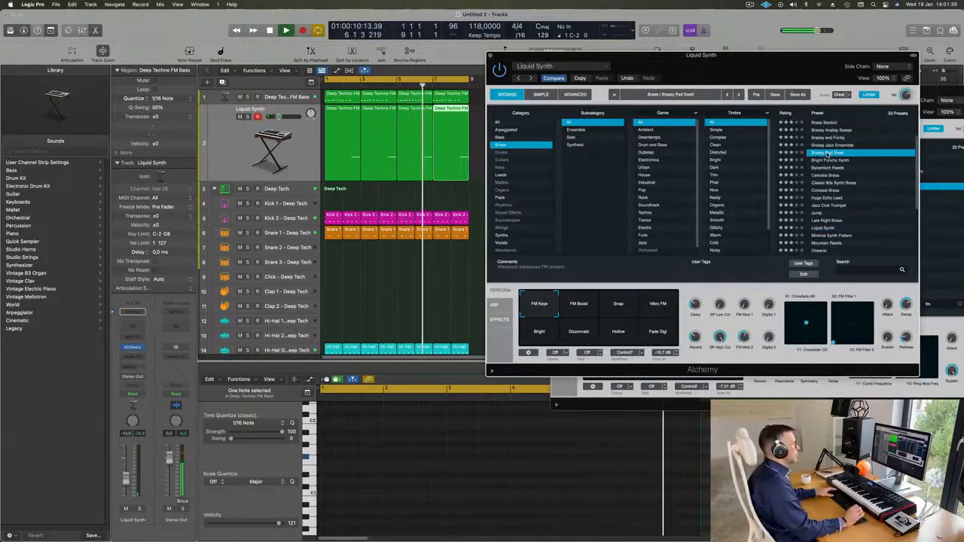
{"action": "scroll", "coordinate": [831, 172], "scroll_direction": "up", "scroll_amount": 4}
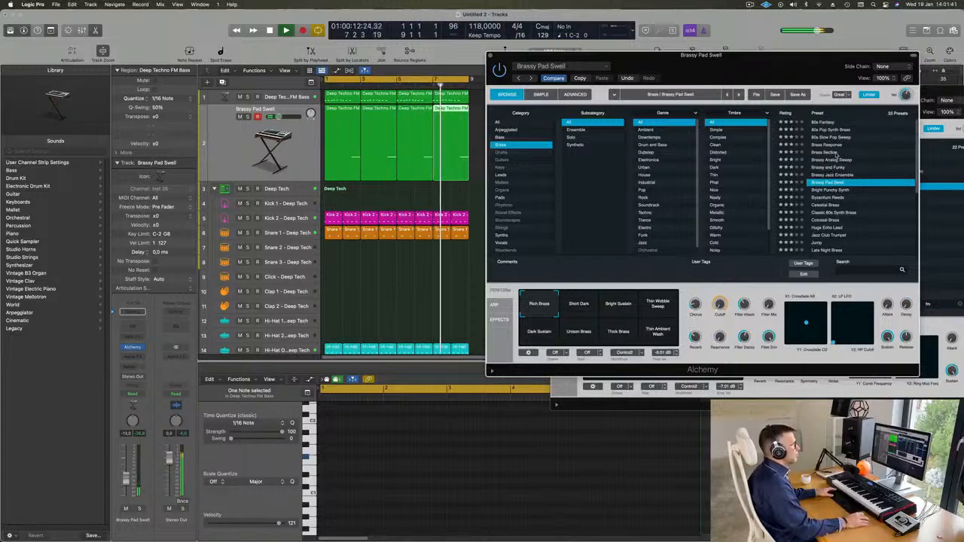
{"action": "left_click", "coordinate": [829, 144]}
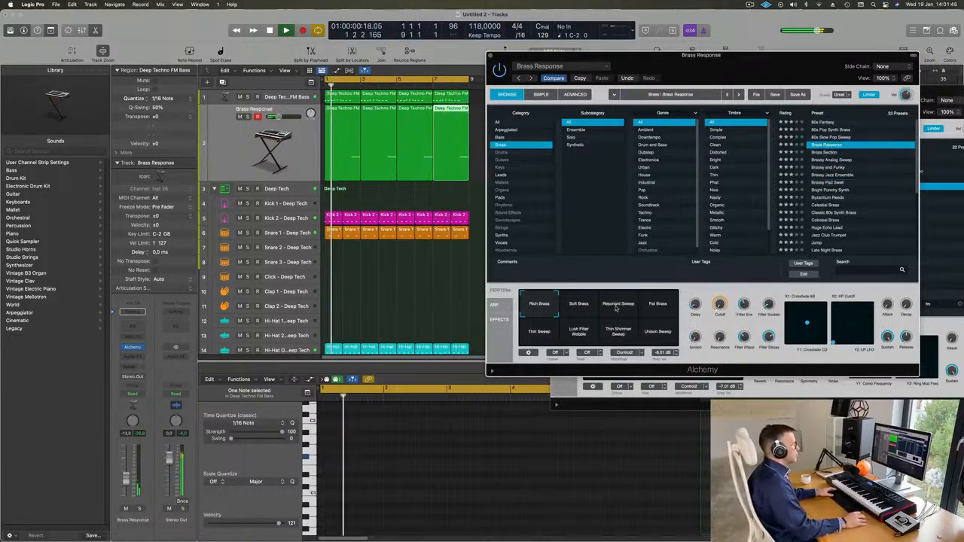
{"action": "left_click", "coordinate": [583, 311]}
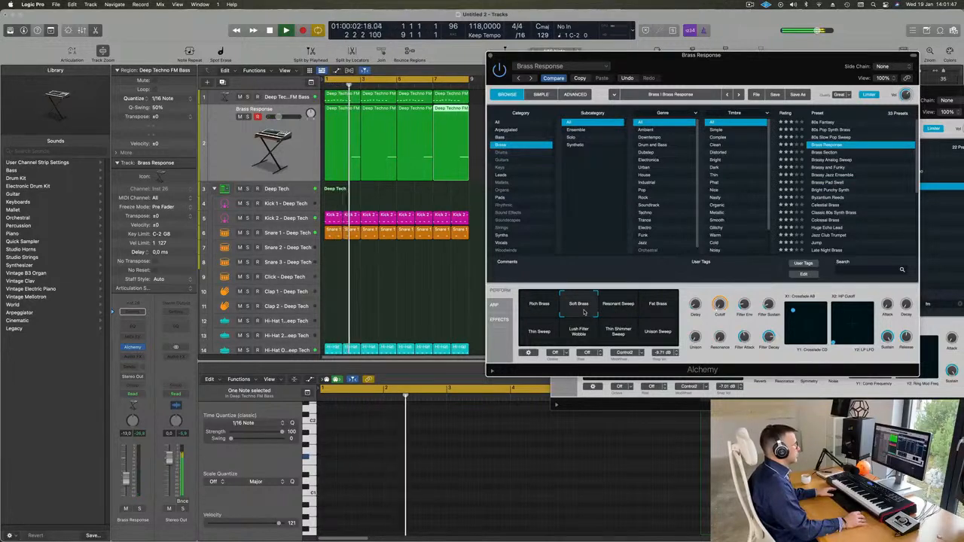
{"action": "left_click", "coordinate": [660, 308]}
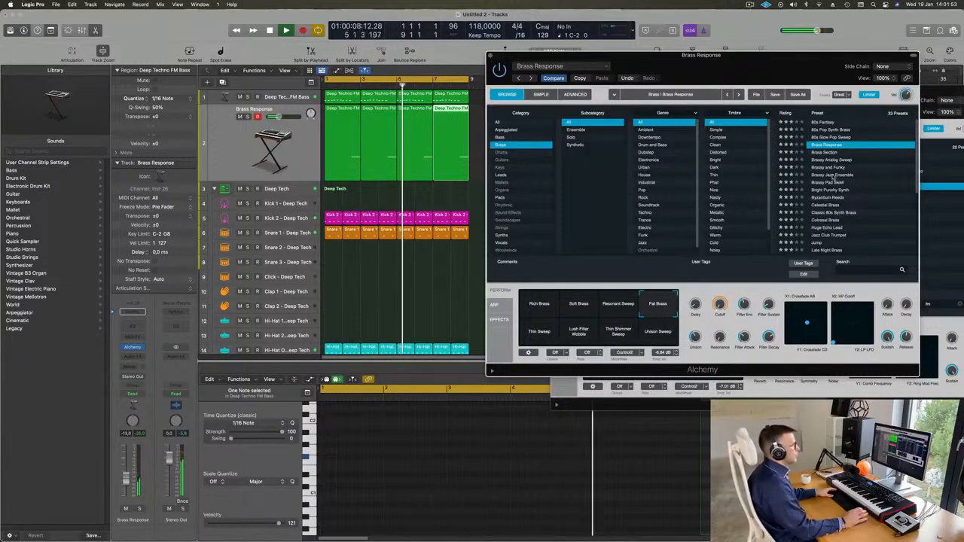
Step: Try Brassy Jazz Ensemble, Celestial Brass and Byzantium Reeds with the Chopper variation
{"action": "left_click", "coordinate": [833, 176]}
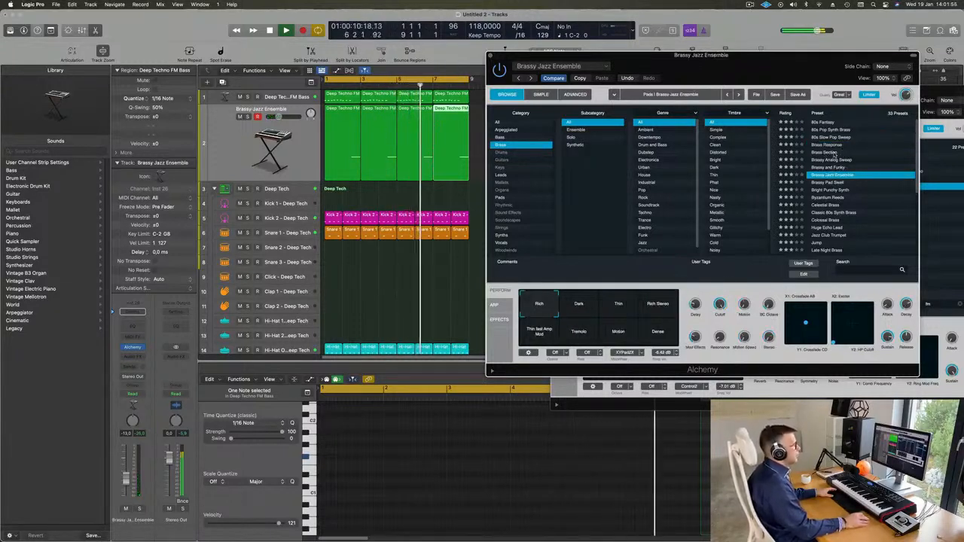
{"action": "scroll", "coordinate": [891, 175], "scroll_direction": "down", "scroll_amount": 3}
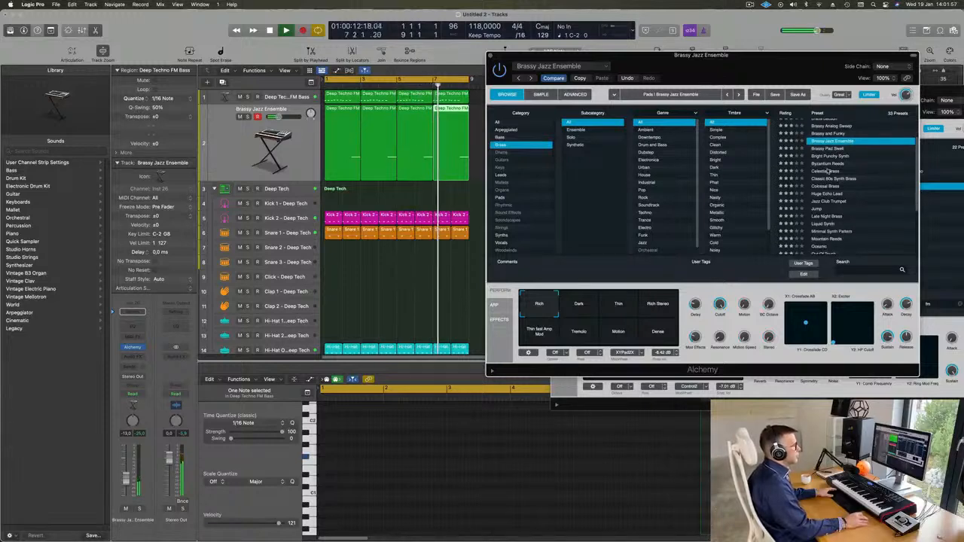
{"action": "left_click", "coordinate": [826, 171]}
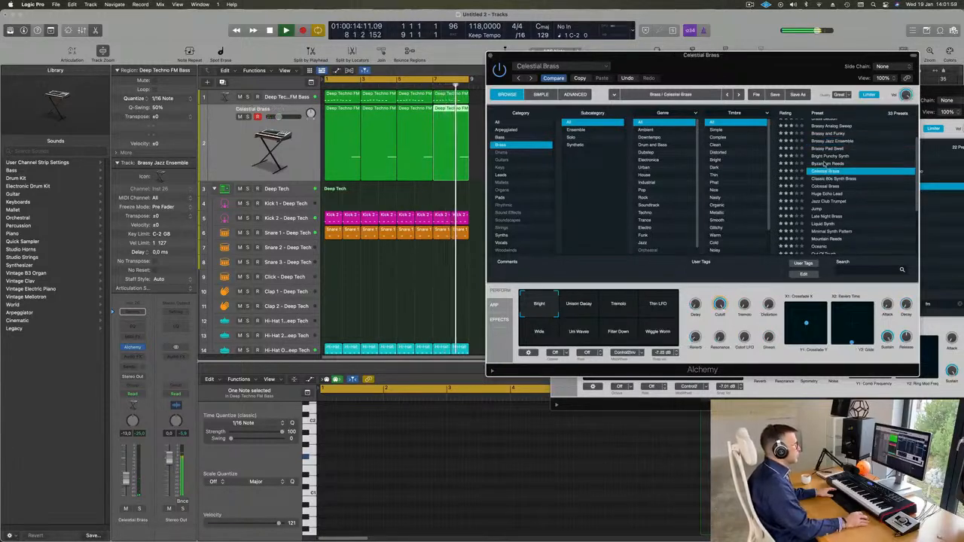
{"action": "left_click", "coordinate": [826, 164]}
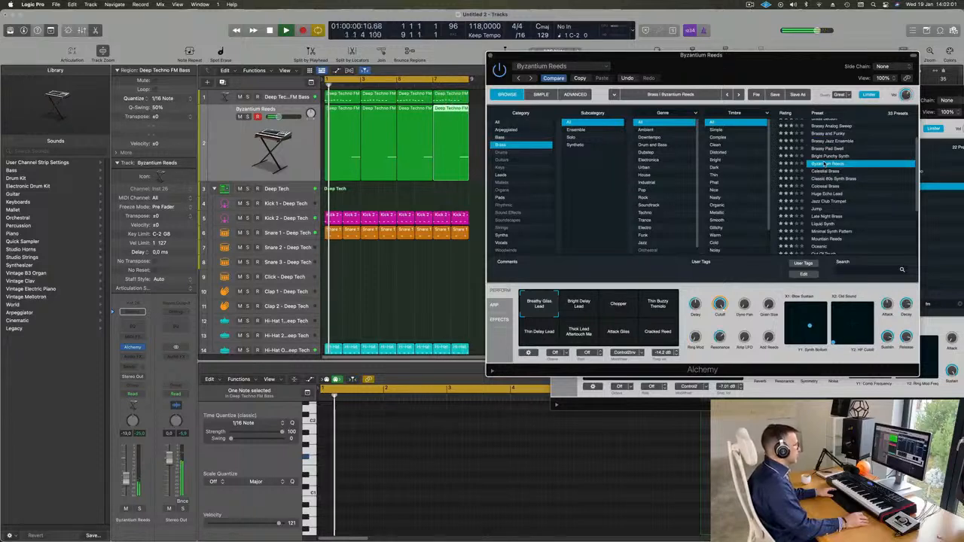
{"action": "scroll", "coordinate": [859, 199], "scroll_direction": "down", "scroll_amount": 2}
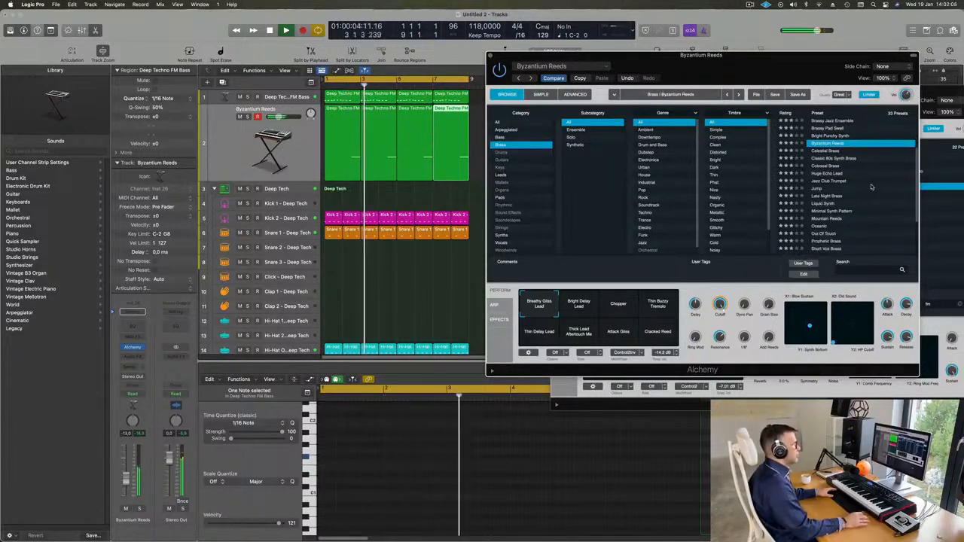
{"action": "left_click", "coordinate": [612, 294]}
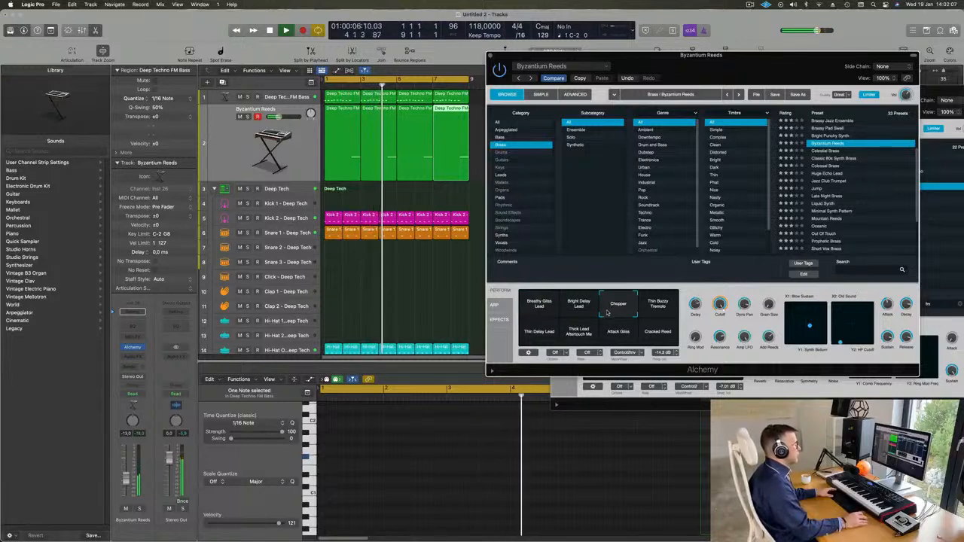
Step: Audition Huge Echo Lead, Jazz Club Trumpet, Jump and Oceanic, settling on Prophetic Brass
{"action": "left_click", "coordinate": [843, 174]}
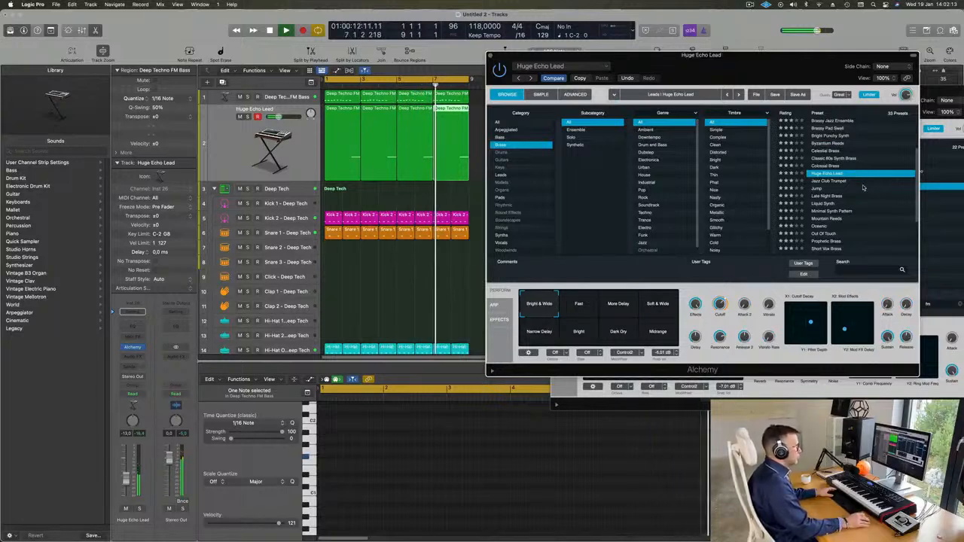
{"action": "left_click", "coordinate": [824, 182]}
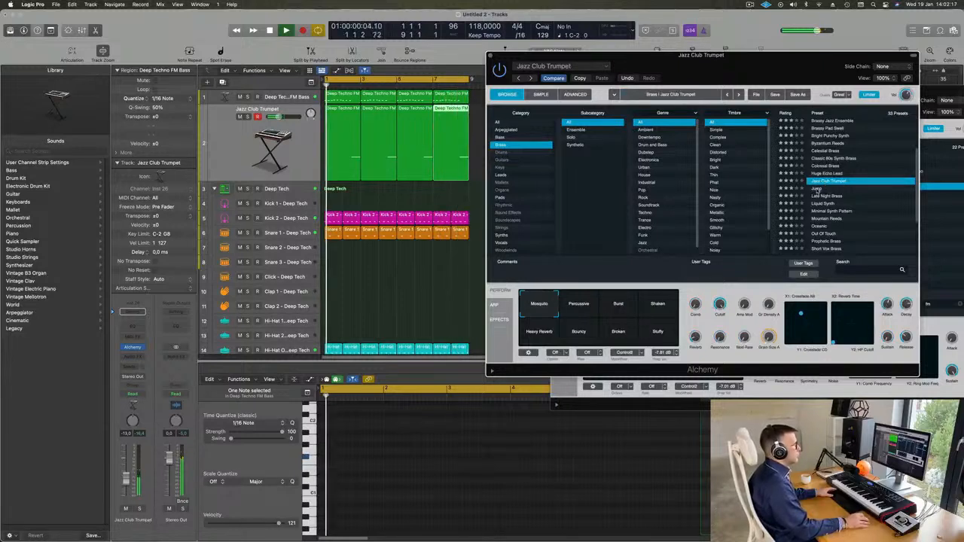
{"action": "left_click", "coordinate": [818, 189]}
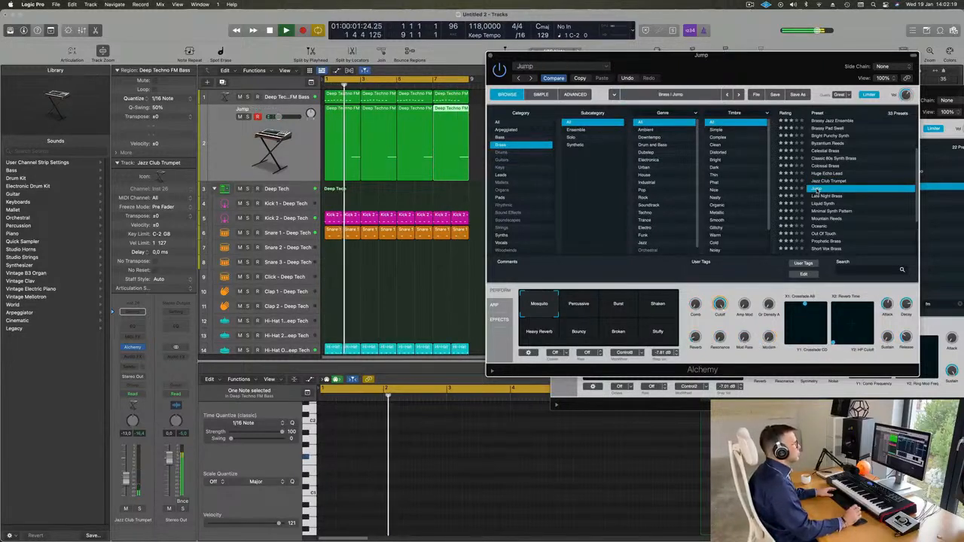
{"action": "scroll", "coordinate": [873, 185], "scroll_direction": "down", "scroll_amount": 2}
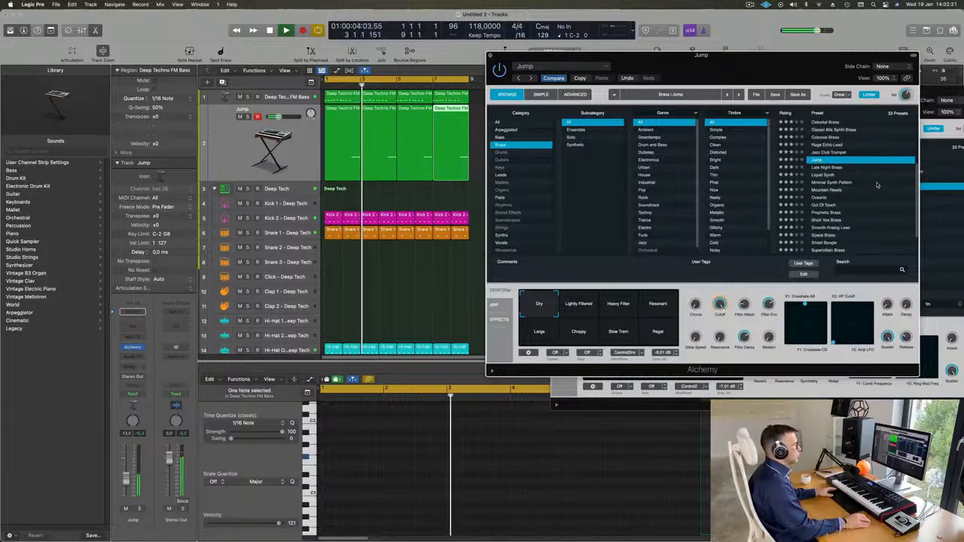
{"action": "key", "text": "Down"}
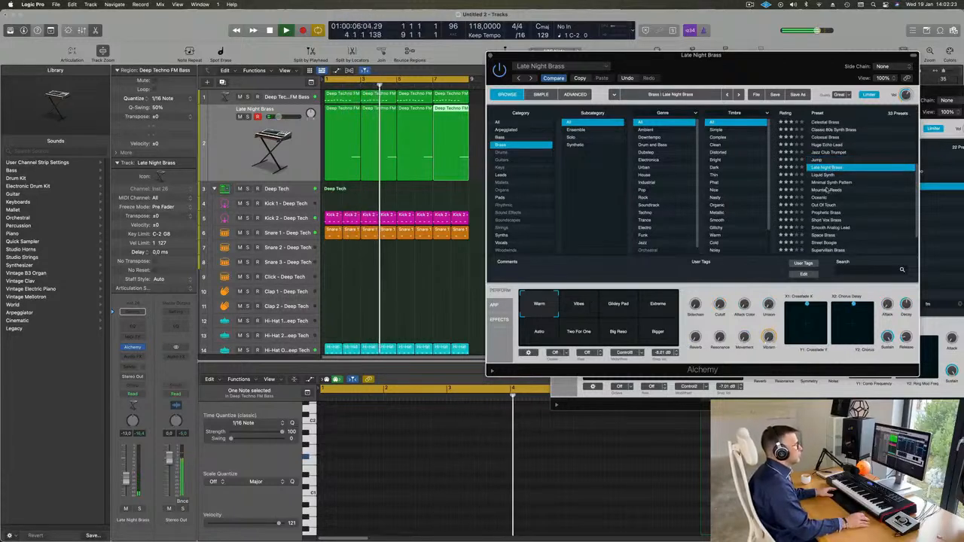
{"action": "left_click", "coordinate": [866, 196]}
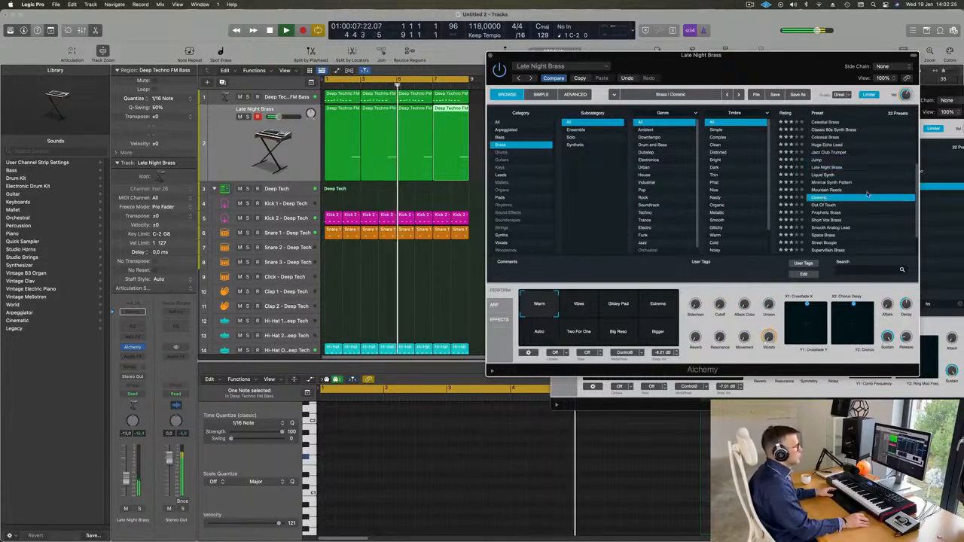
{"action": "scroll", "coordinate": [868, 194], "scroll_direction": "down", "scroll_amount": 2}
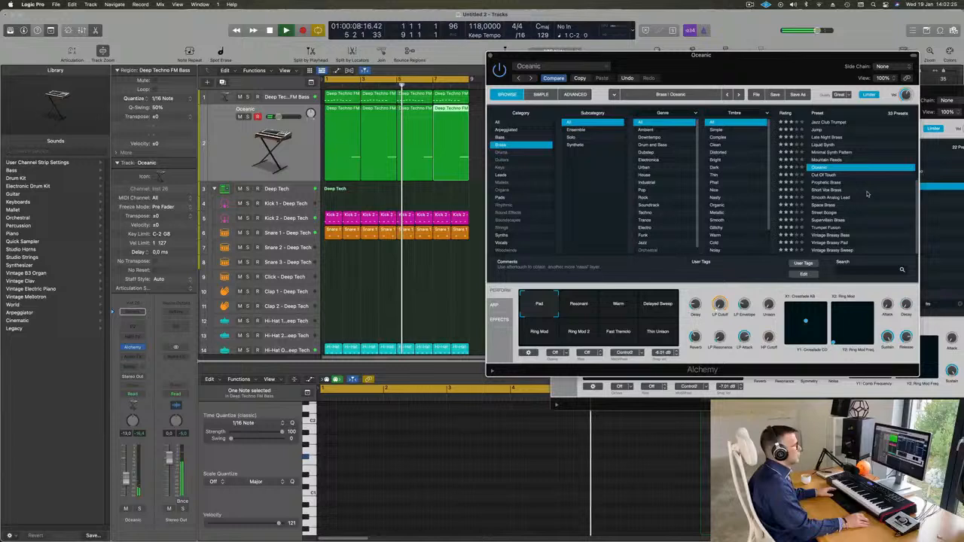
{"action": "left_click", "coordinate": [827, 183]}
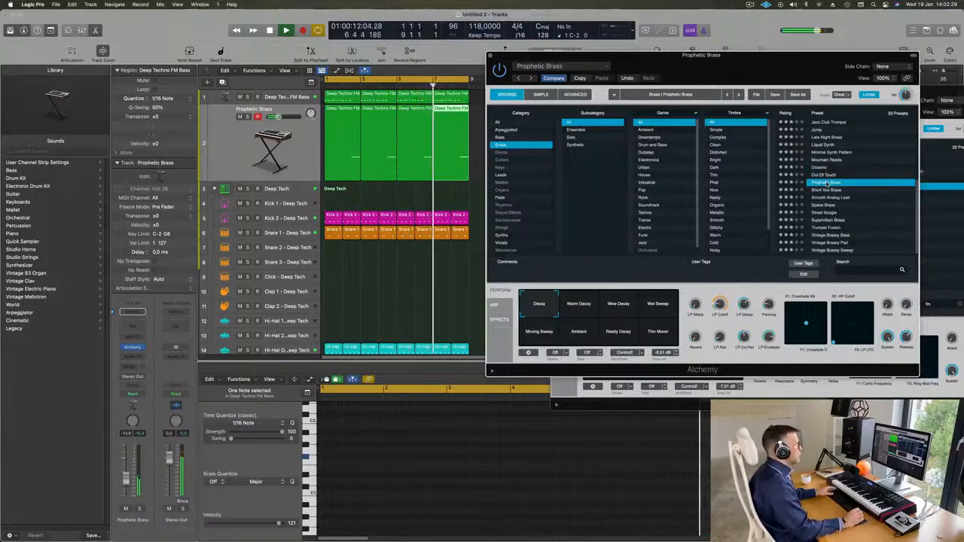
Step: Set Prophetic Brass to the Wow Decay snapshot and raise its fader to -11.0 dB
{"action": "left_click_drag", "start_coordinate": [758, 66], "coordinate": [748, 62]}
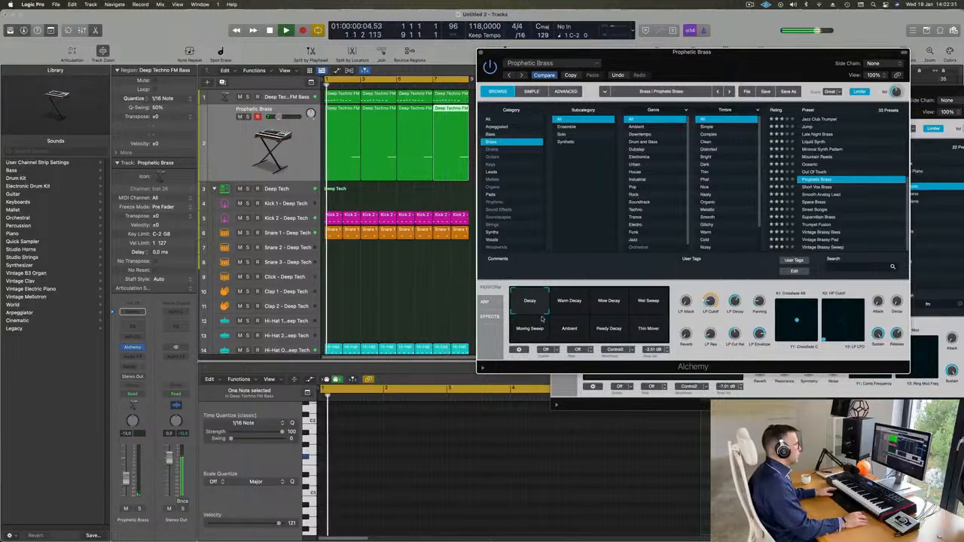
{"action": "left_click", "coordinate": [566, 314]}
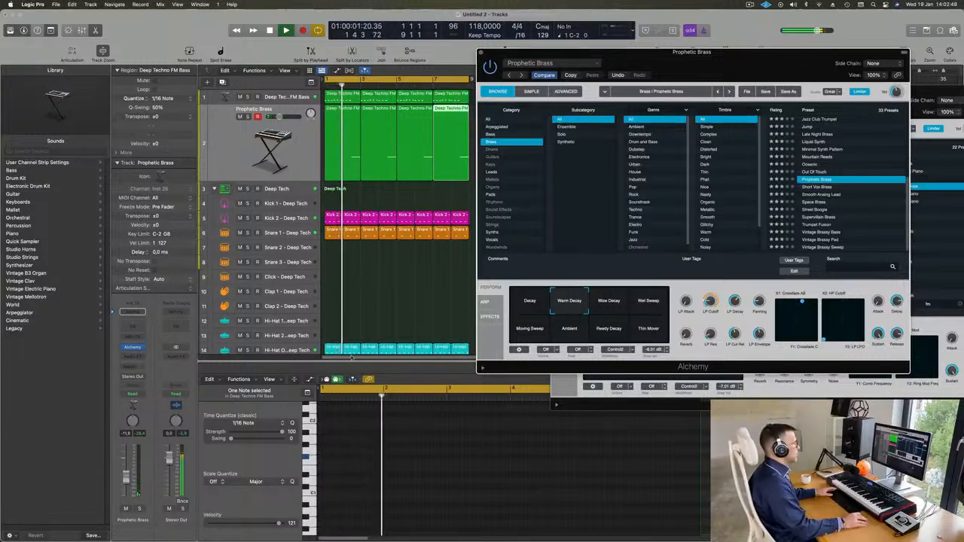
{"action": "left_click", "coordinate": [600, 306]}
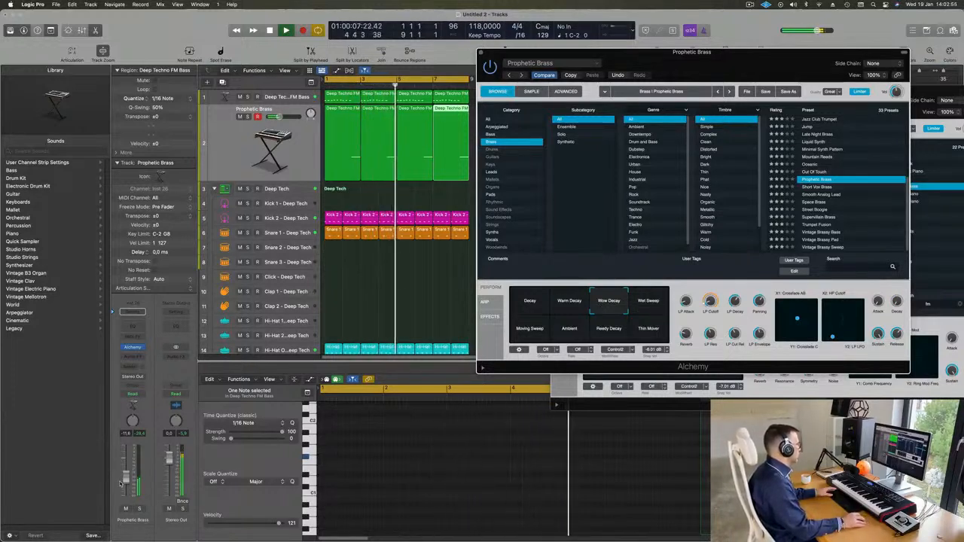
{"action": "left_click_drag", "start_coordinate": [126, 480], "coordinate": [126, 478]}
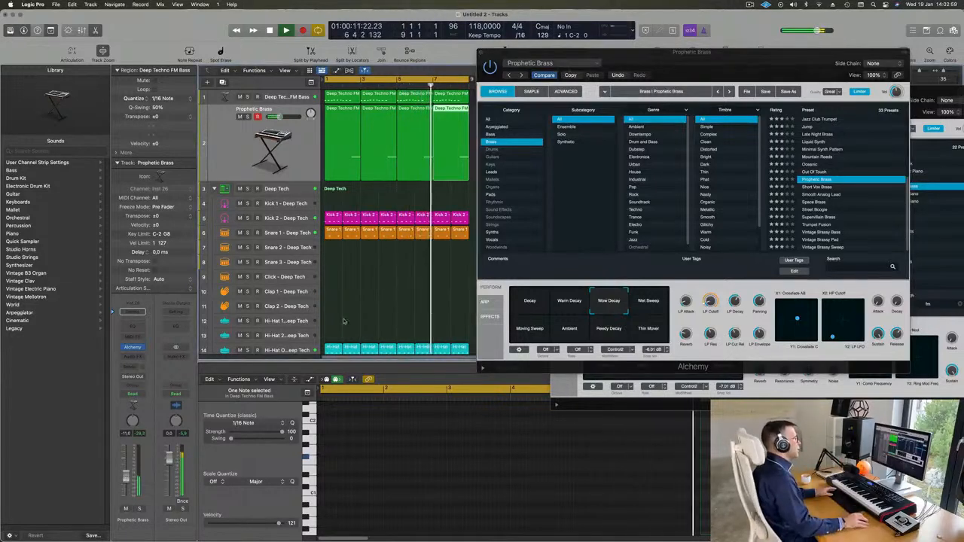
{"action": "left_click", "coordinate": [576, 331]}
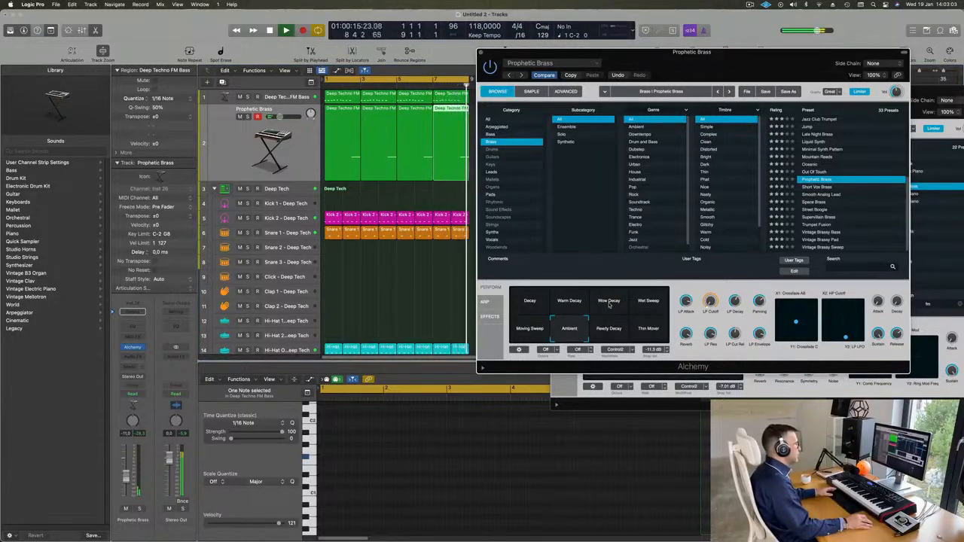
{"action": "left_click", "coordinate": [609, 304]}
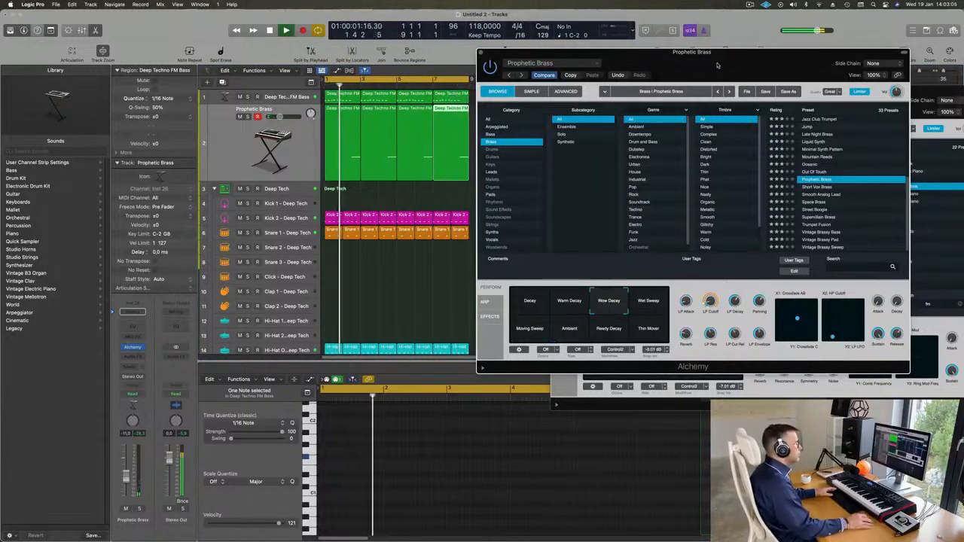
{"action": "left_click_drag", "start_coordinate": [531, 56], "coordinate": [475, 62]}
Step: Close the Prophetic Brass, FM bass and drum kit plug-in windows
{"action": "left_click", "coordinate": [425, 58]}
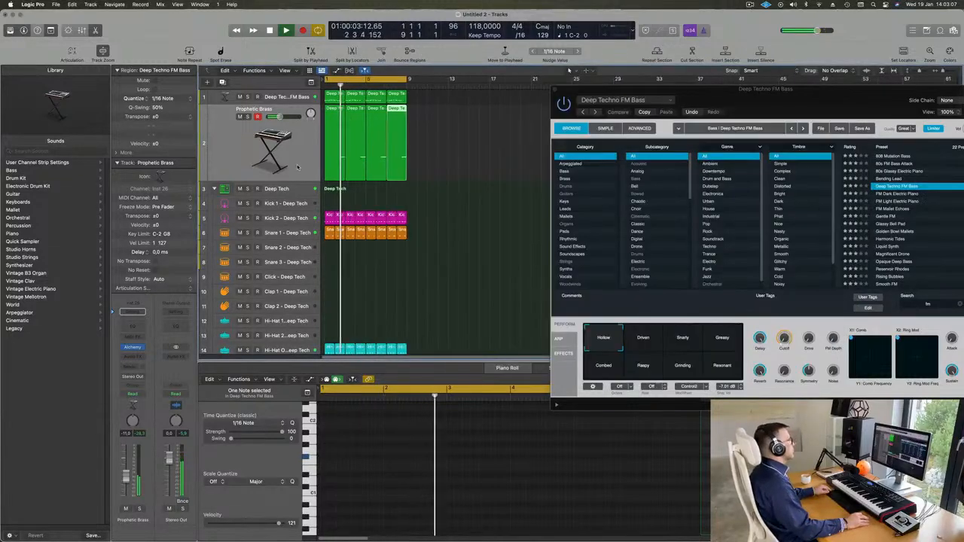
{"action": "scroll", "coordinate": [299, 167], "scroll_direction": "down", "scroll_amount": 4}
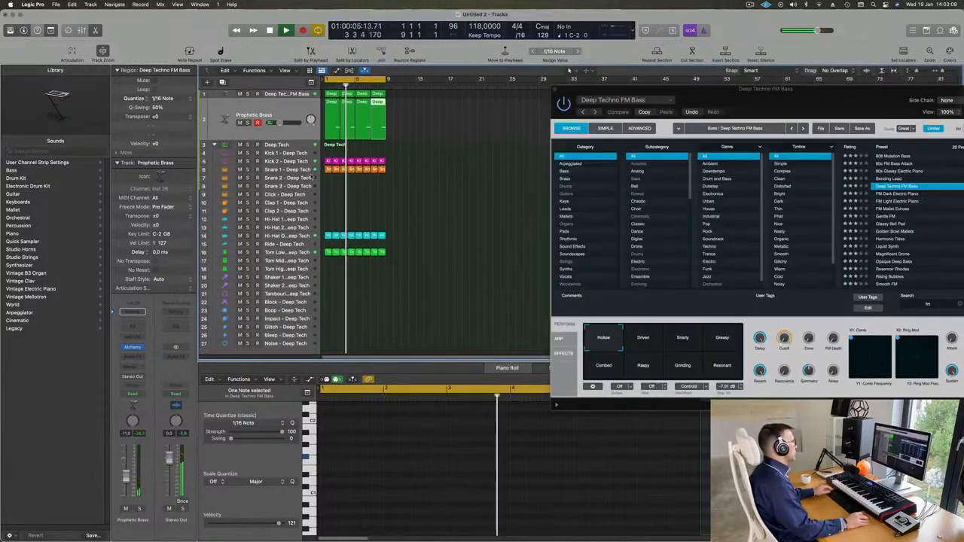
{"action": "left_click_drag", "start_coordinate": [771, 100], "coordinate": [571, 187]}
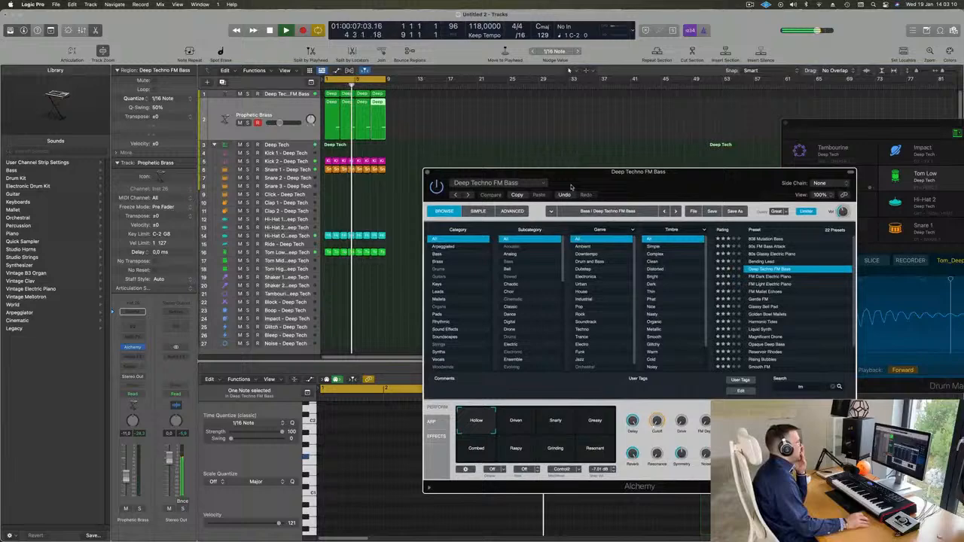
{"action": "left_click", "coordinate": [428, 174]}
{"action": "left_click_drag", "start_coordinate": [789, 128], "coordinate": [467, 165]}
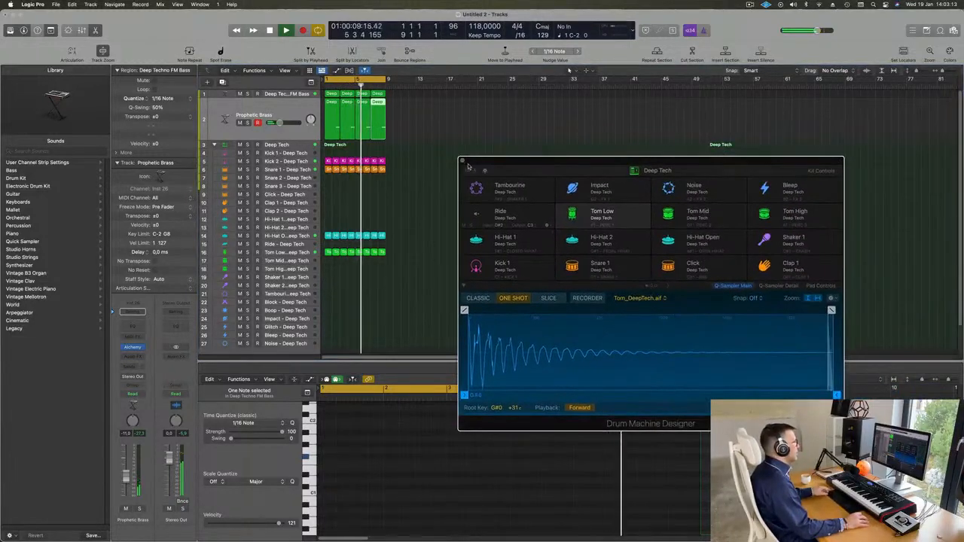
{"action": "left_click", "coordinate": [463, 162]}
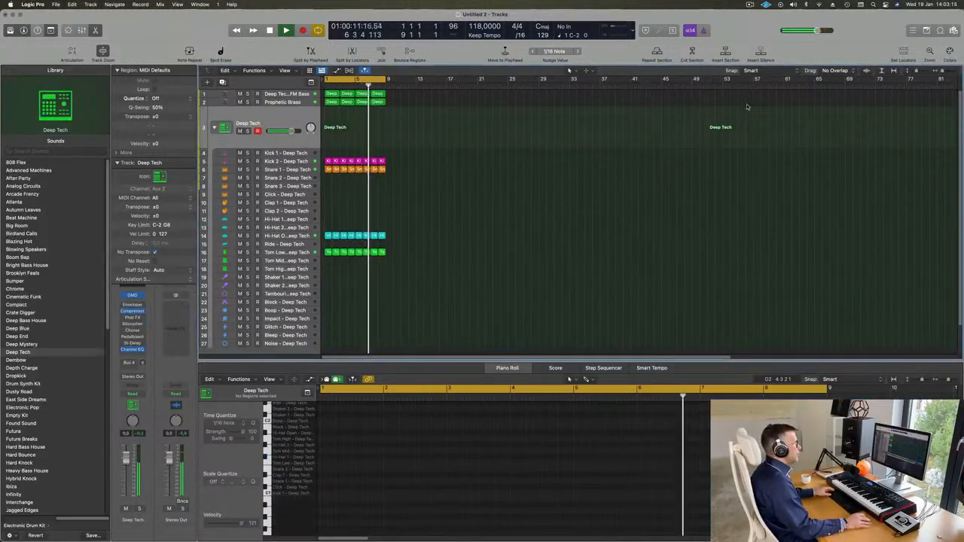
Step: Open the Loop Browser with O and scroll through the loops matching deep
{"action": "left_click", "coordinate": [926, 31]}
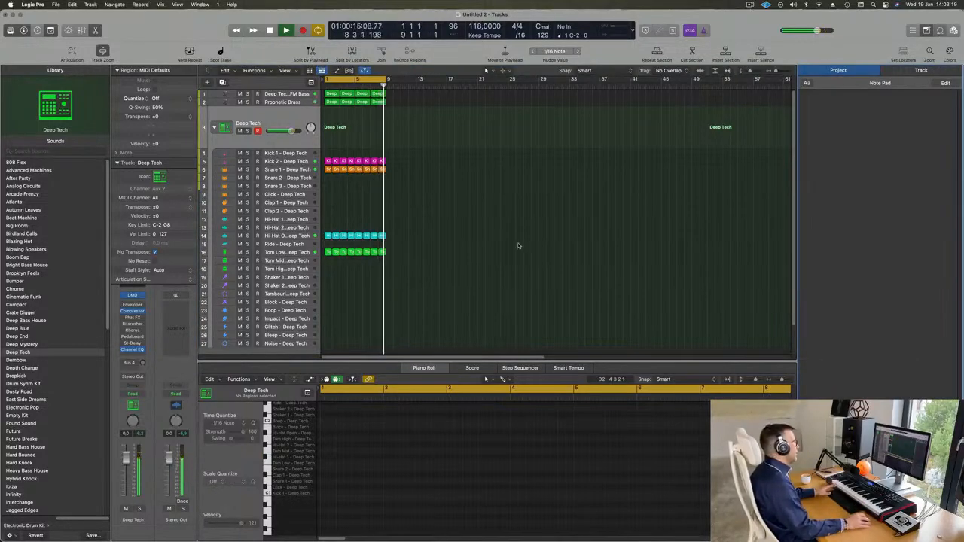
{"action": "key", "text": "o"}
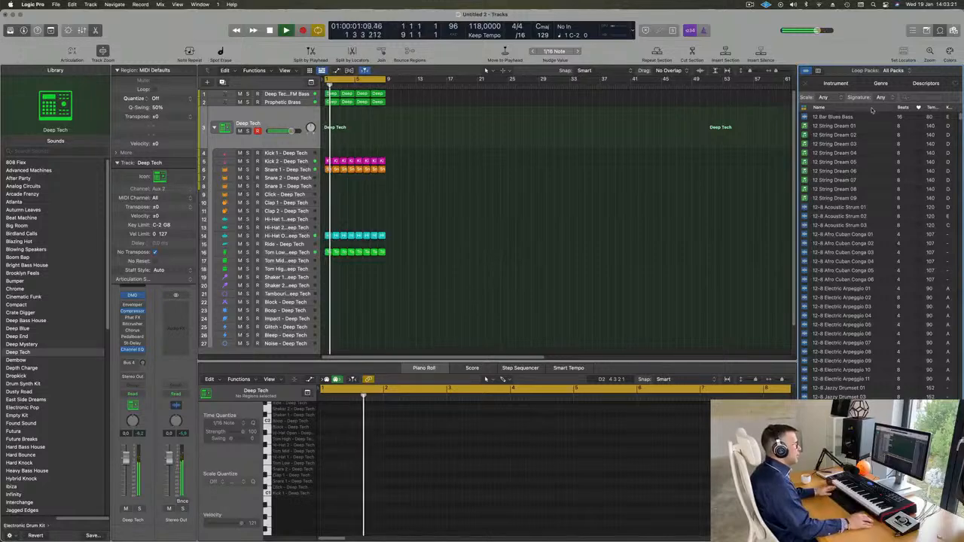
{"action": "scroll", "coordinate": [853, 173], "scroll_direction": "down", "scroll_amount": 10}
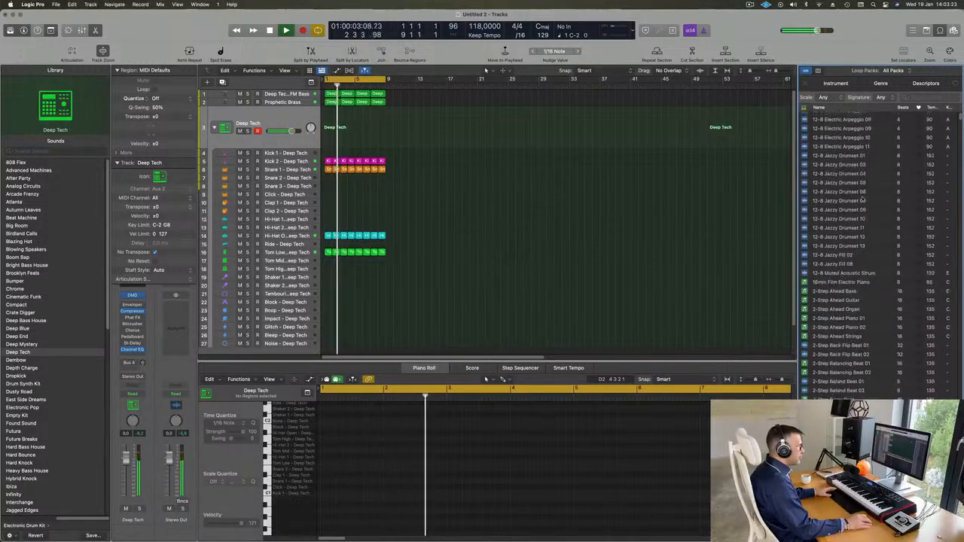
{"action": "scroll", "coordinate": [866, 198], "scroll_direction": "down", "scroll_amount": 15}
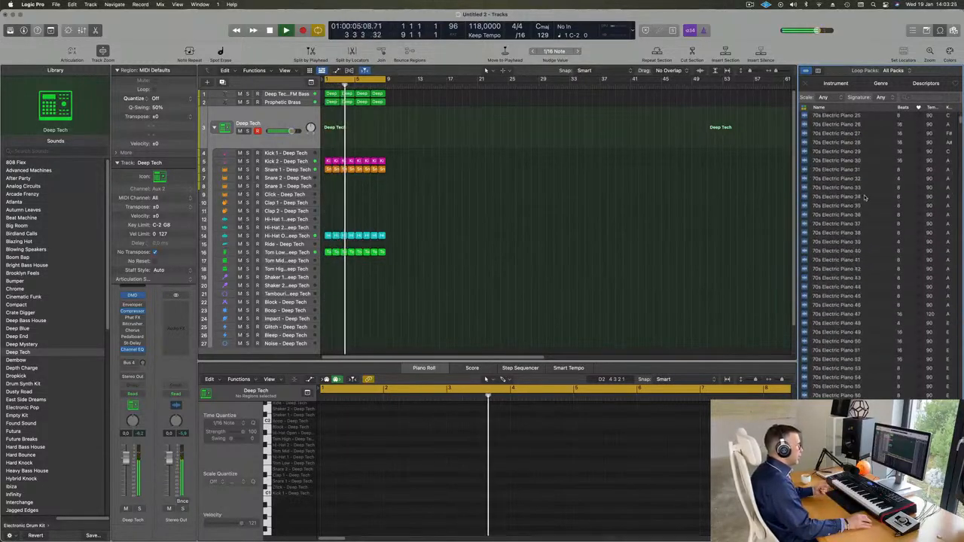
{"action": "scroll", "coordinate": [865, 197], "scroll_direction": "down", "scroll_amount": 15}
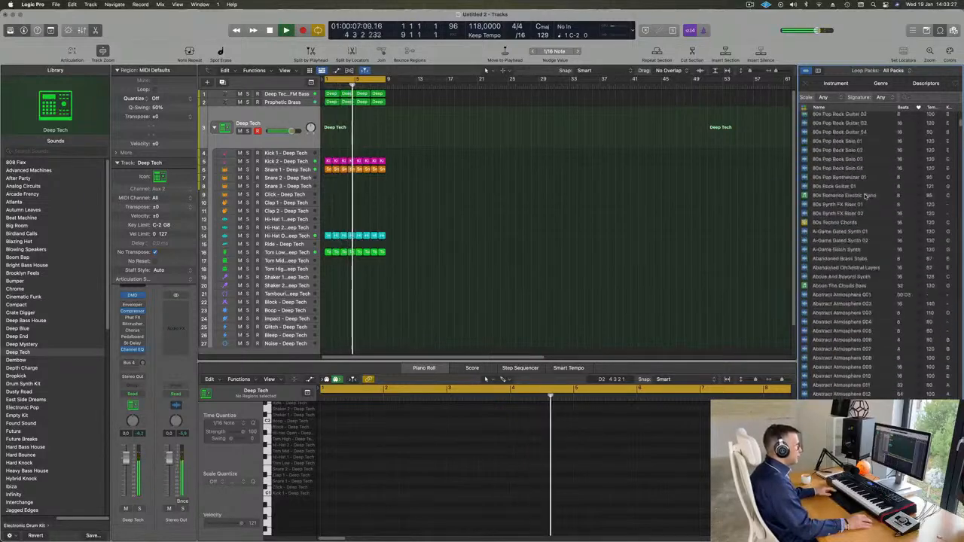
{"action": "scroll", "coordinate": [864, 196], "scroll_direction": "down", "scroll_amount": 5}
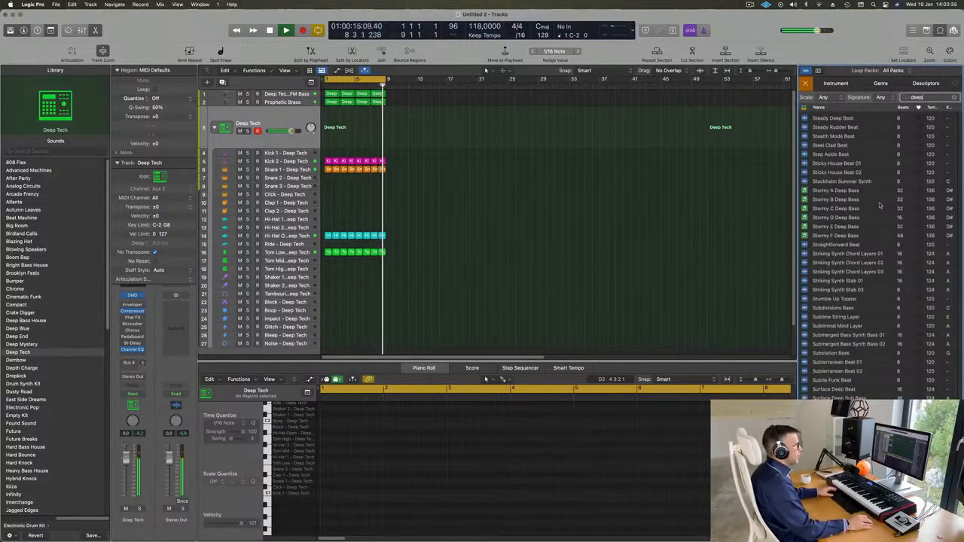
Step: Preview the Deep Thumpy Beat, Desire A Deep Bass and Dez - Roll Deep loops
{"action": "scroll", "coordinate": [879, 205], "scroll_direction": "up", "scroll_amount": 20}
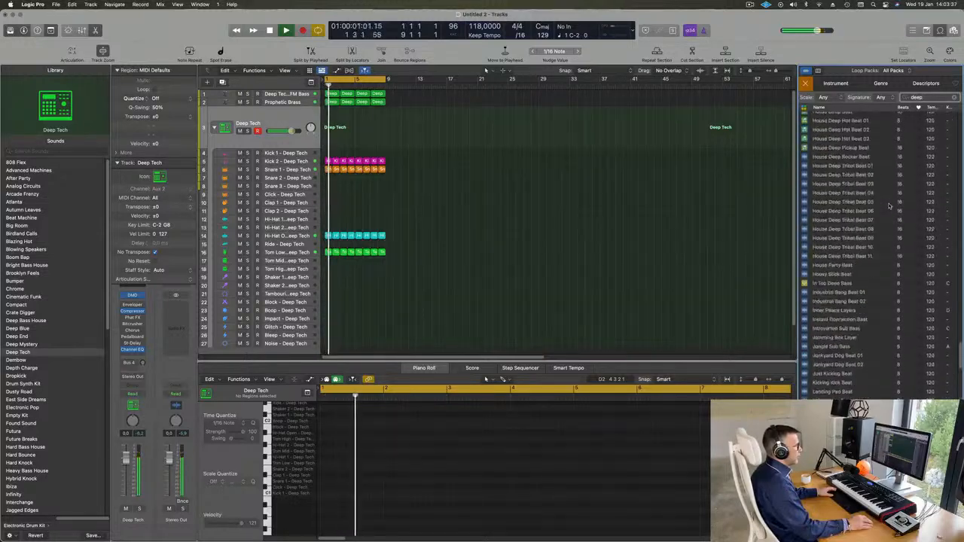
{"action": "scroll", "coordinate": [890, 206], "scroll_direction": "up", "scroll_amount": 10}
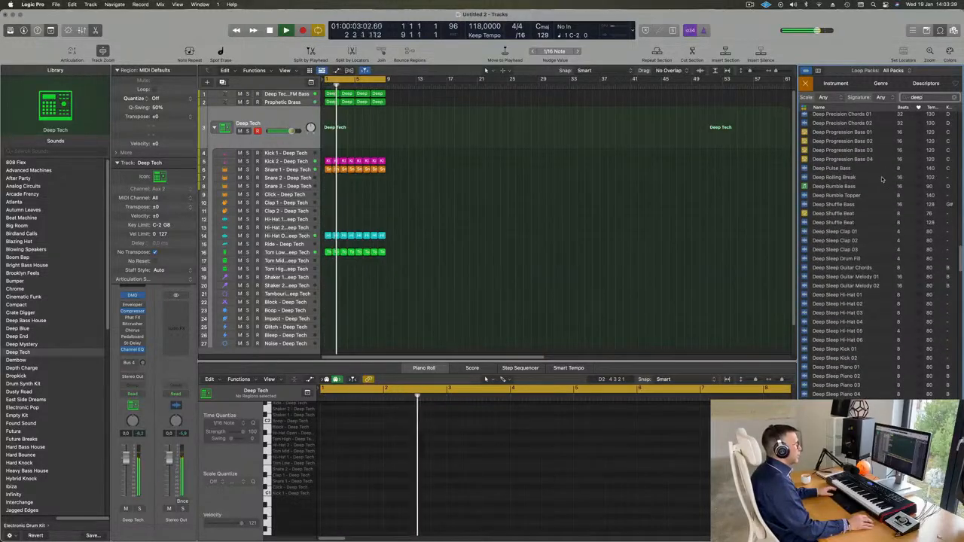
{"action": "scroll", "coordinate": [887, 203], "scroll_direction": "down", "scroll_amount": 15}
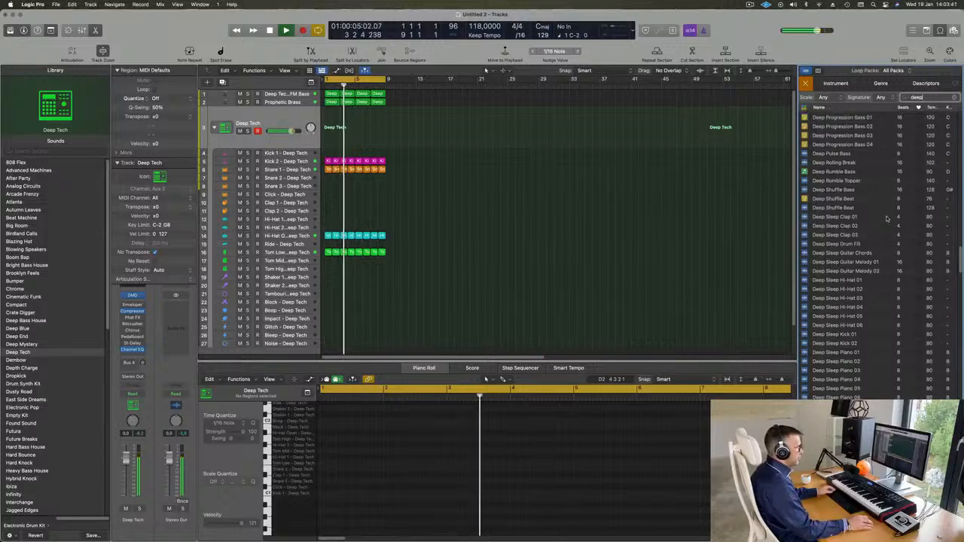
{"action": "scroll", "coordinate": [888, 220], "scroll_direction": "down", "scroll_amount": 5}
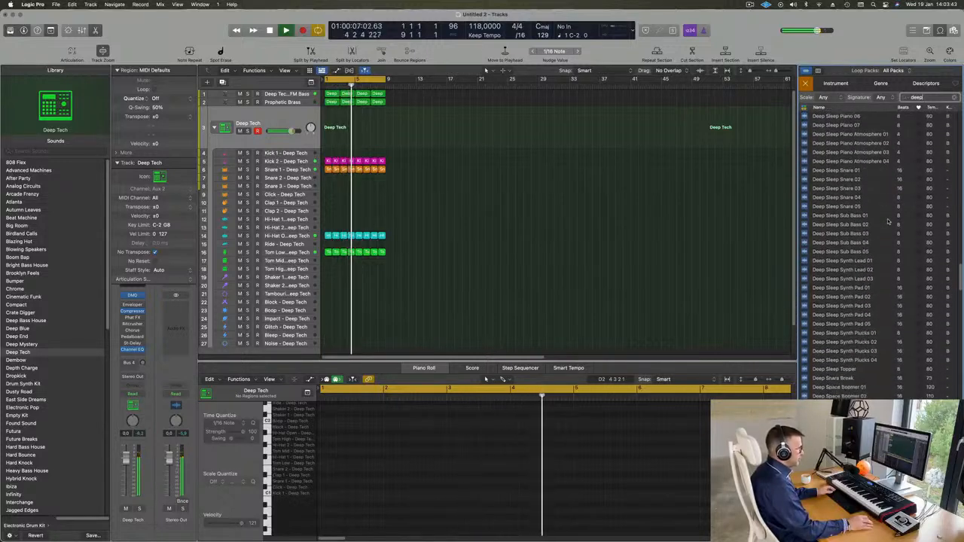
{"action": "scroll", "coordinate": [888, 221], "scroll_direction": "down", "scroll_amount": 2}
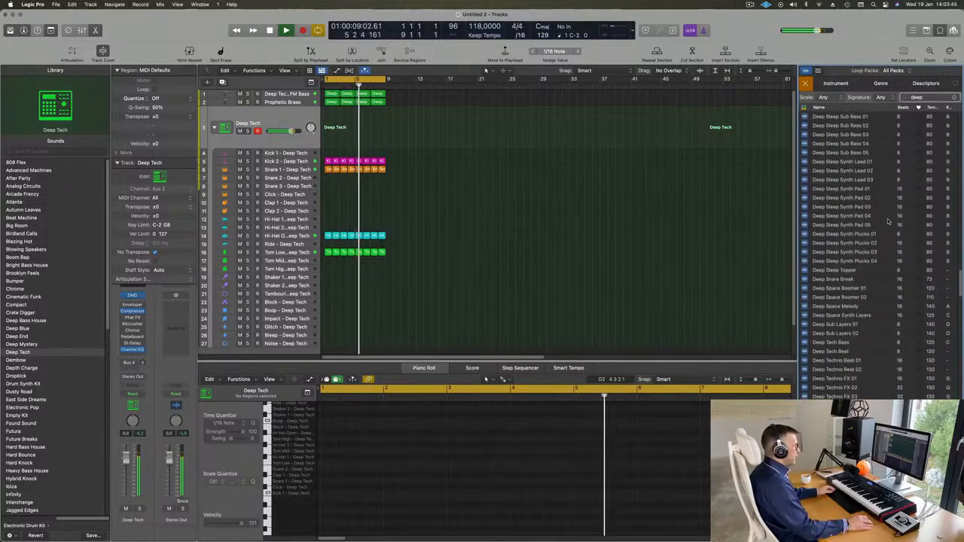
{"action": "scroll", "coordinate": [879, 318], "scroll_direction": "down", "scroll_amount": 1}
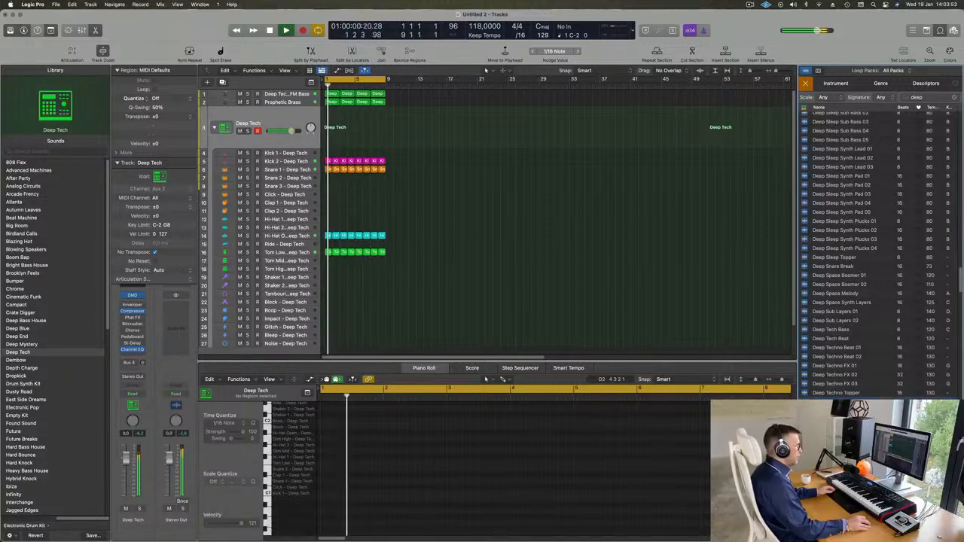
{"action": "left_click", "coordinate": [881, 398]}
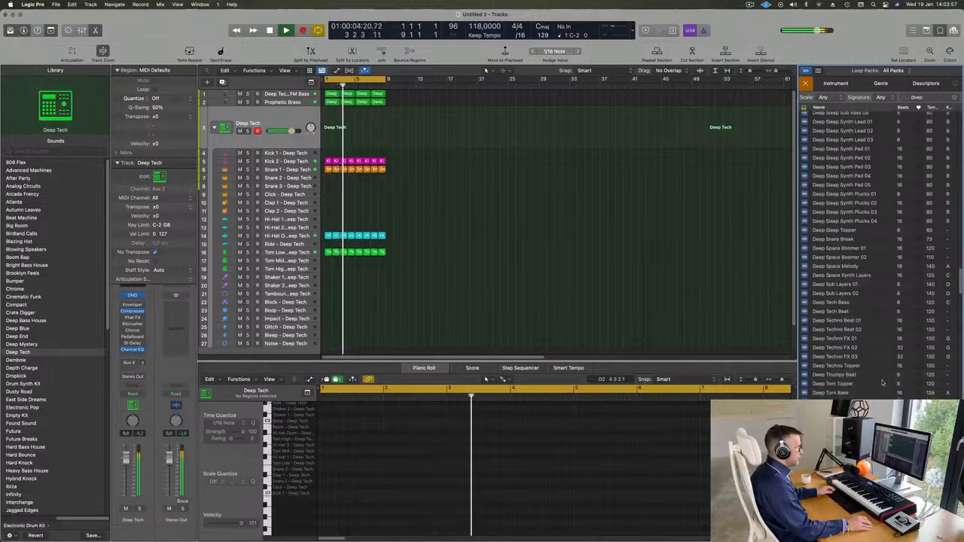
{"action": "scroll", "coordinate": [881, 382], "scroll_direction": "down", "scroll_amount": 2}
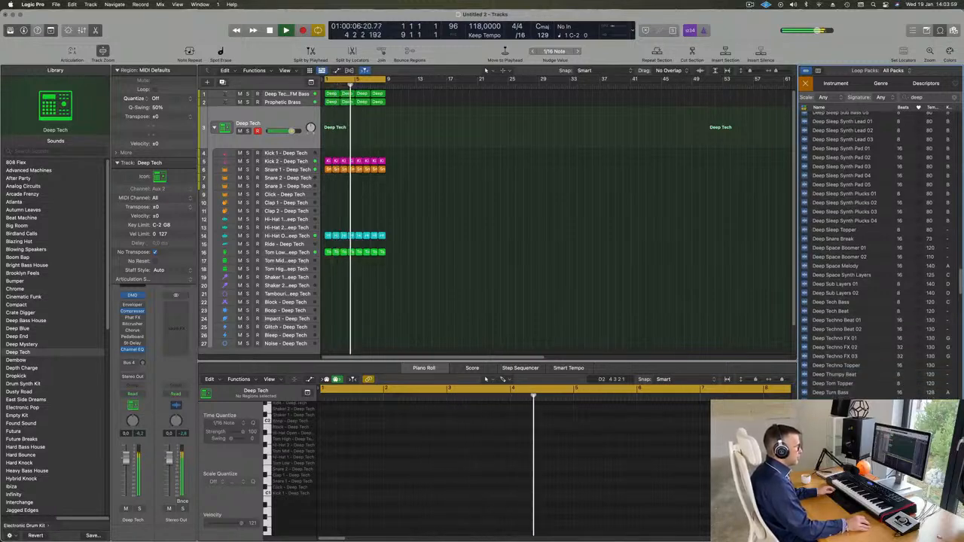
{"action": "scroll", "coordinate": [868, 379], "scroll_direction": "down", "scroll_amount": 5}
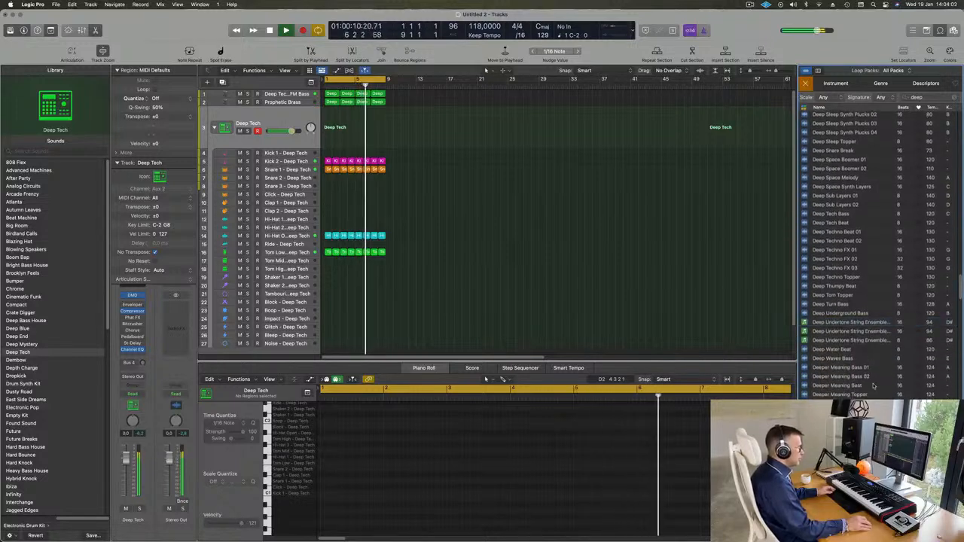
{"action": "scroll", "coordinate": [872, 386], "scroll_direction": "down", "scroll_amount": 4}
{"action": "left_click", "coordinate": [871, 385]}
{"action": "scroll", "coordinate": [873, 385], "scroll_direction": "down", "scroll_amount": 2}
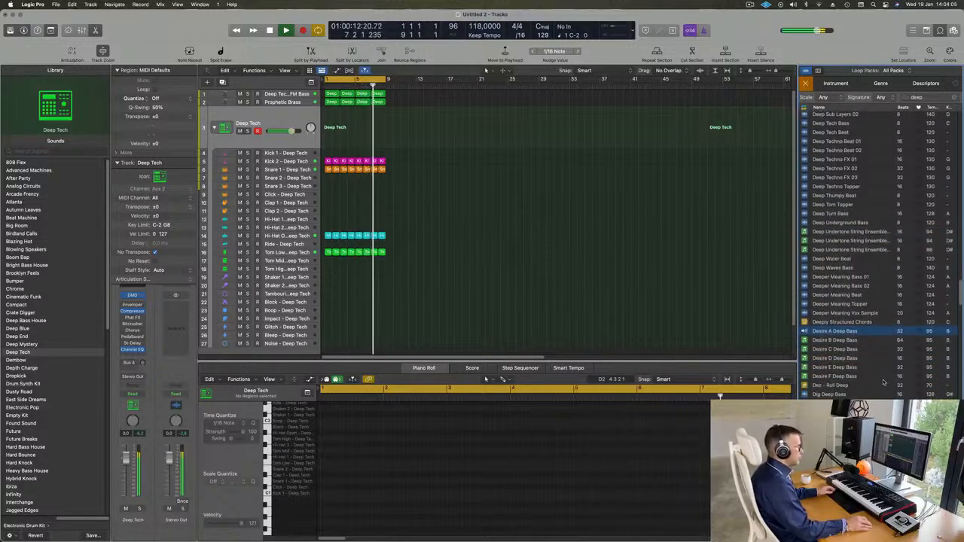
{"action": "left_click", "coordinate": [840, 386]}
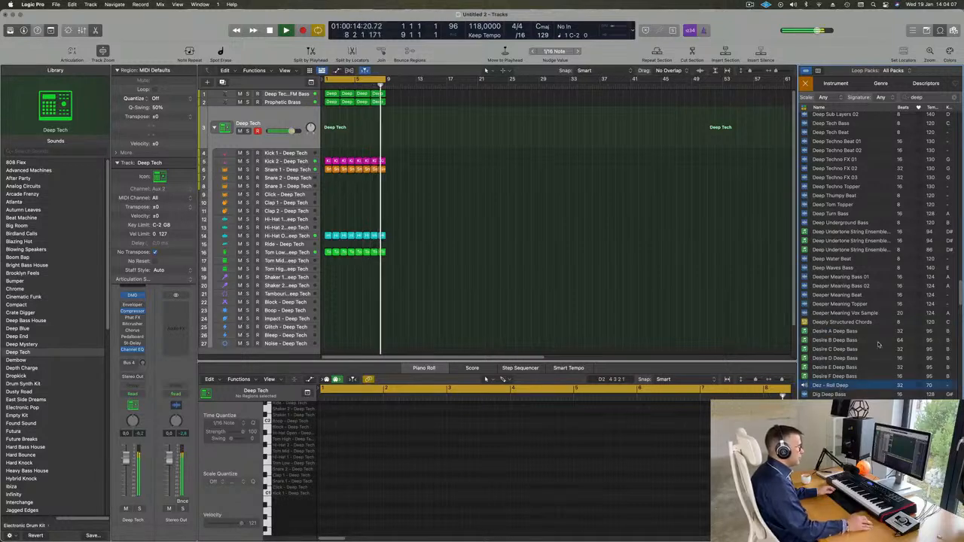
Step: Preview the Digging Deep Beat 01, Beat 02 and Synth Bass 01 loops, then add Beat 01 at bar 1
{"action": "scroll", "coordinate": [876, 286], "scroll_direction": "down", "scroll_amount": 6}
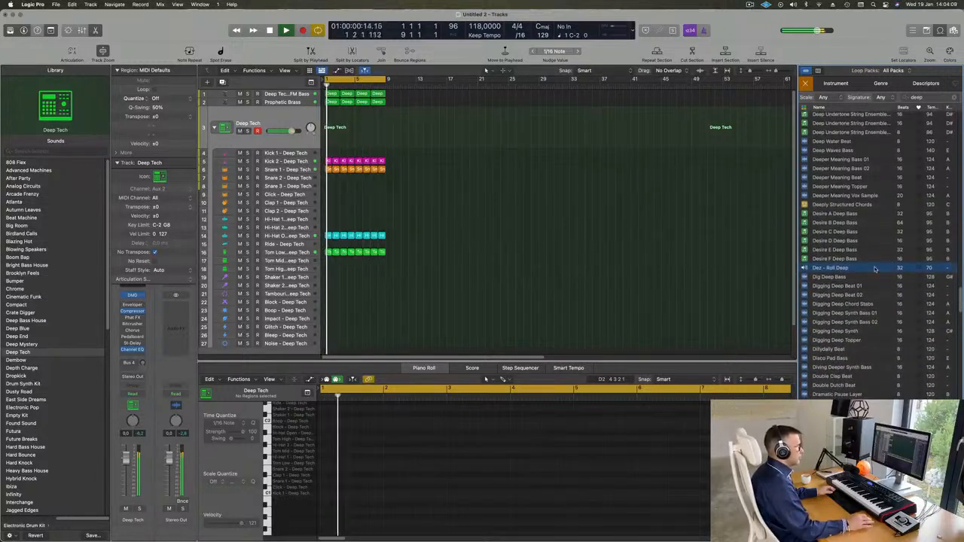
{"action": "scroll", "coordinate": [858, 275], "scroll_direction": "down", "scroll_amount": 1}
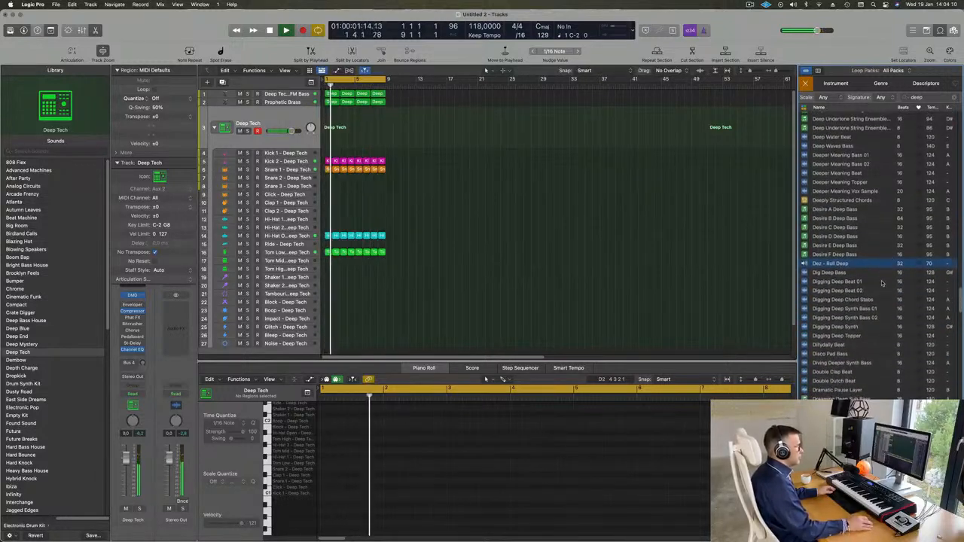
{"action": "left_click", "coordinate": [837, 281]}
{"action": "scroll", "coordinate": [873, 305], "scroll_direction": "down", "scroll_amount": 1}
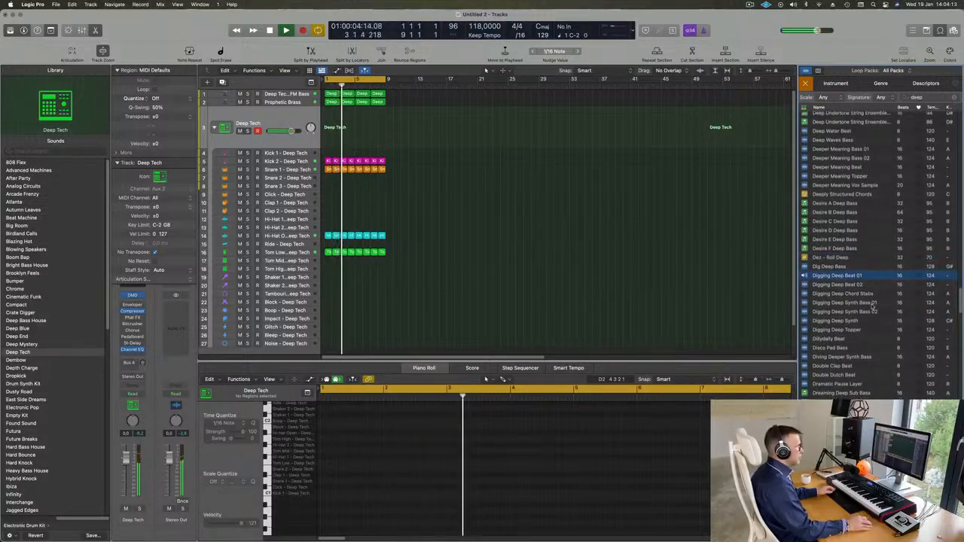
{"action": "scroll", "coordinate": [873, 303], "scroll_direction": "down", "scroll_amount": 1}
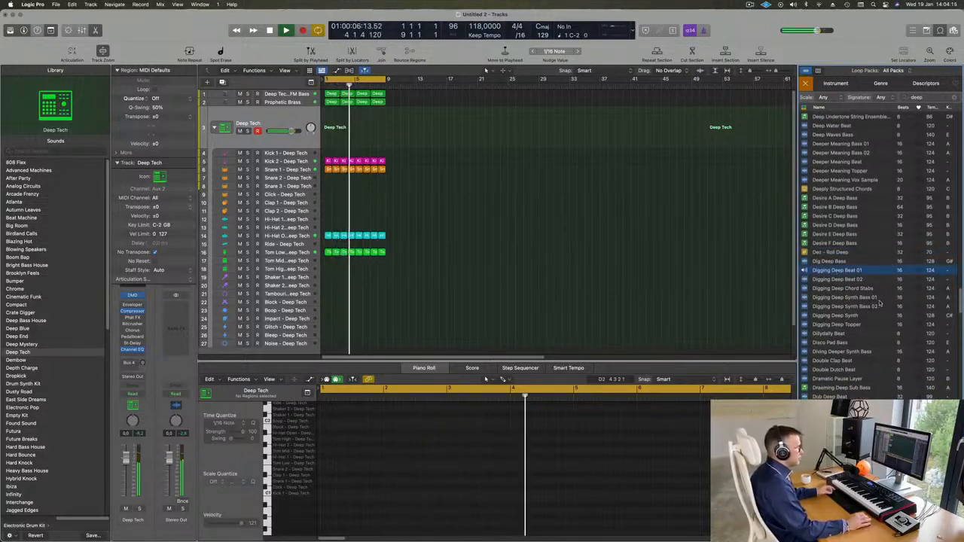
{"action": "scroll", "coordinate": [874, 297], "scroll_direction": "down", "scroll_amount": 1}
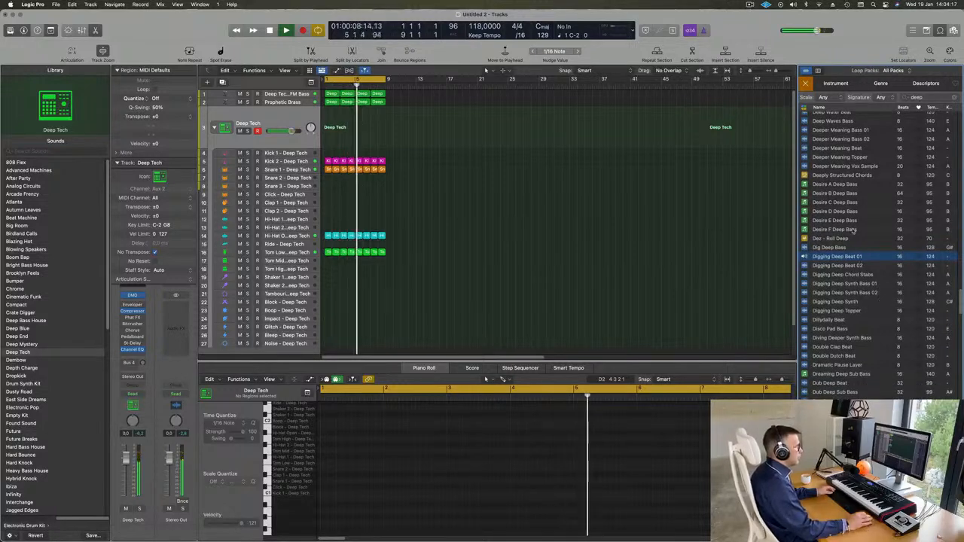
{"action": "left_click", "coordinate": [837, 265]}
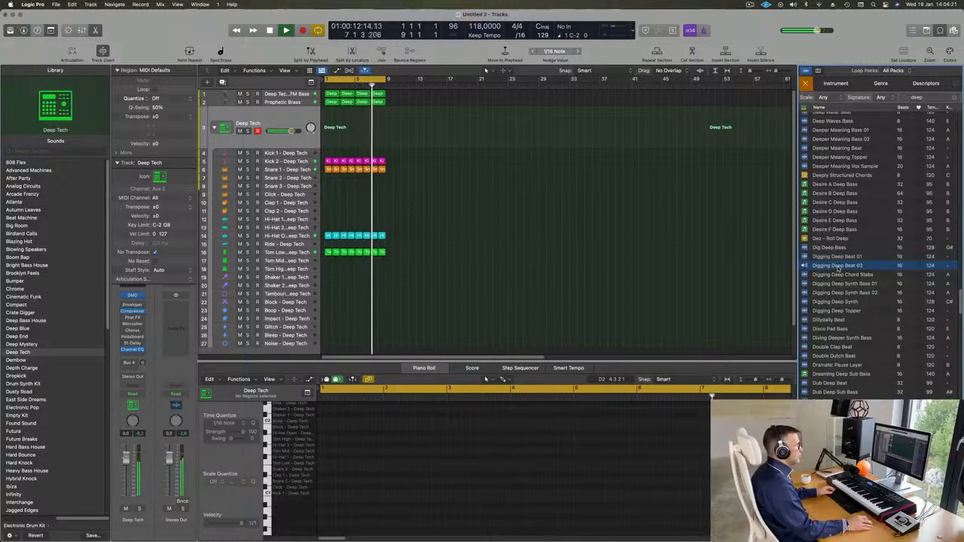
{"action": "left_click", "coordinate": [841, 283]}
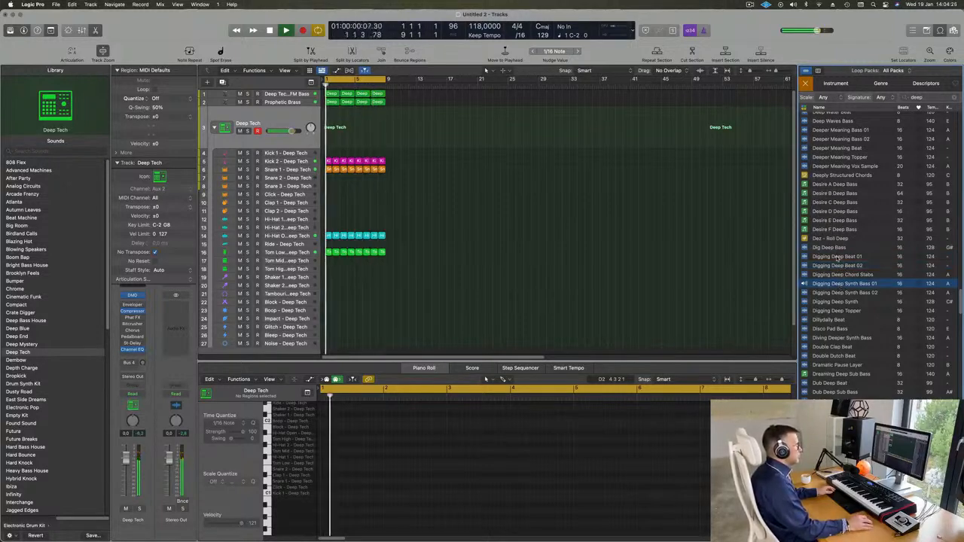
{"action": "left_click", "coordinate": [832, 256]}
{"action": "left_click_drag", "start_coordinate": [817, 249], "coordinate": [329, 334]}
Step: Play the arrangement and briefly solo the Digging Deep Beat 01 track to audition it
{"action": "left_click", "coordinate": [283, 324]}
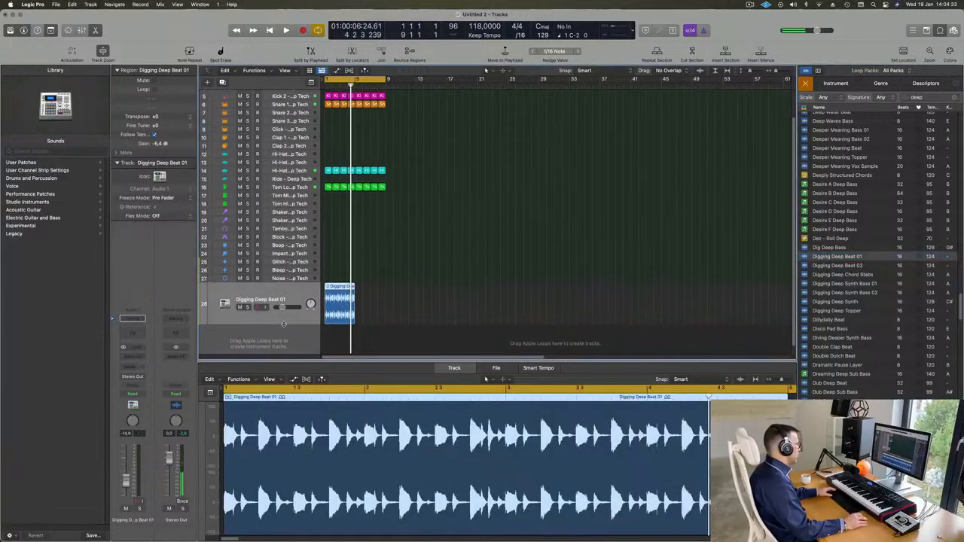
{"action": "key", "text": "space"}
{"action": "key", "text": "space"}
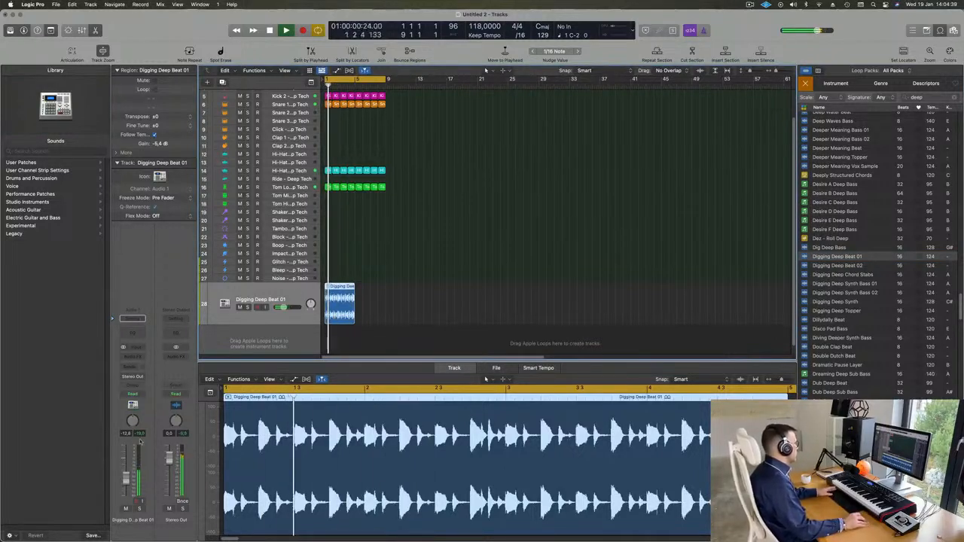
{"action": "left_click", "coordinate": [139, 509]}
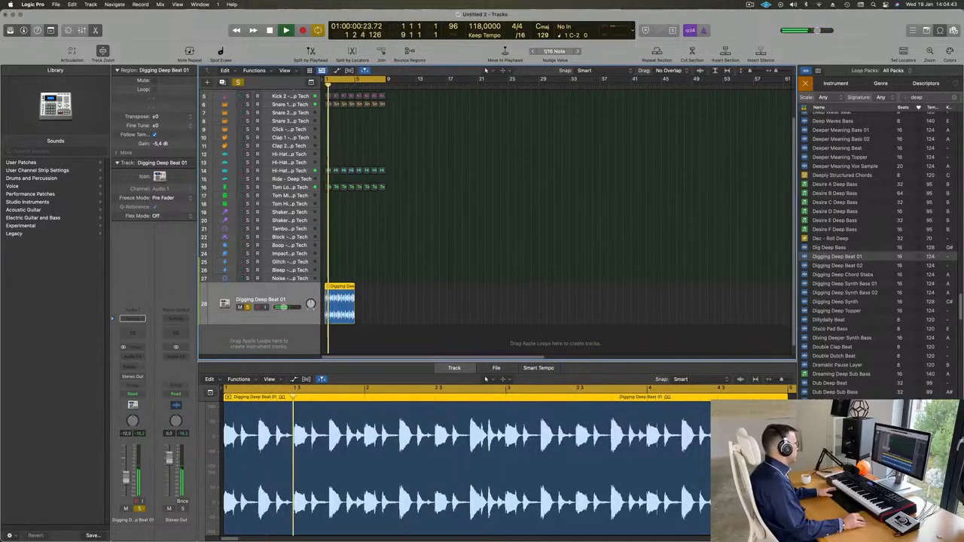
{"action": "left_click", "coordinate": [140, 510]}
{"action": "key", "text": "Return"}
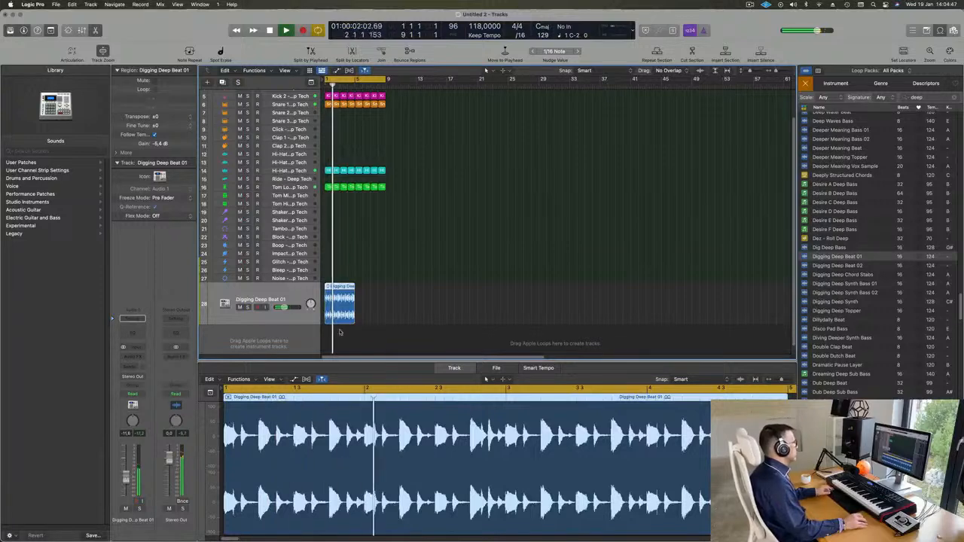
Step: Repeat the beat region with Cmd+R to fill eight bars and select both regions
{"action": "key", "text": "super+r"}
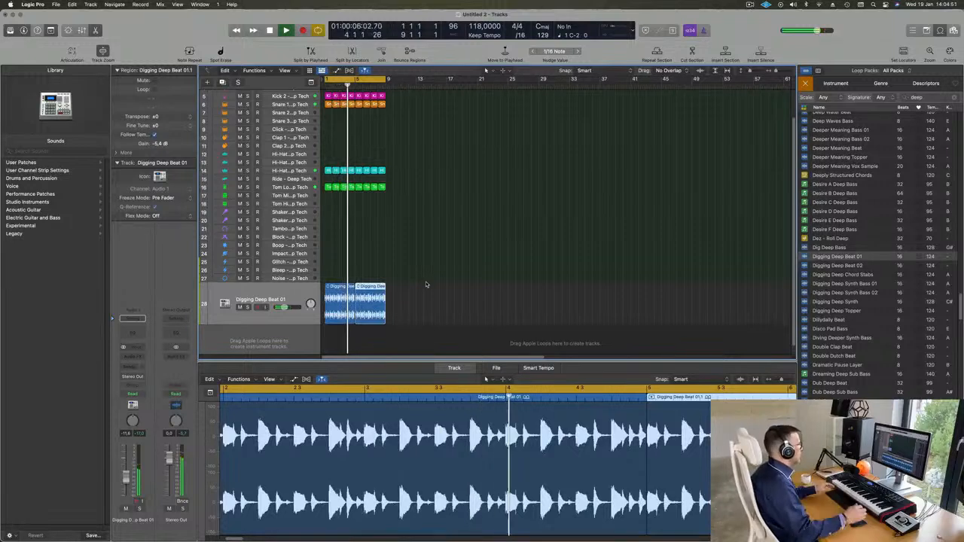
{"action": "key", "text": "Return"}
{"action": "left_click", "coordinate": [289, 299]}
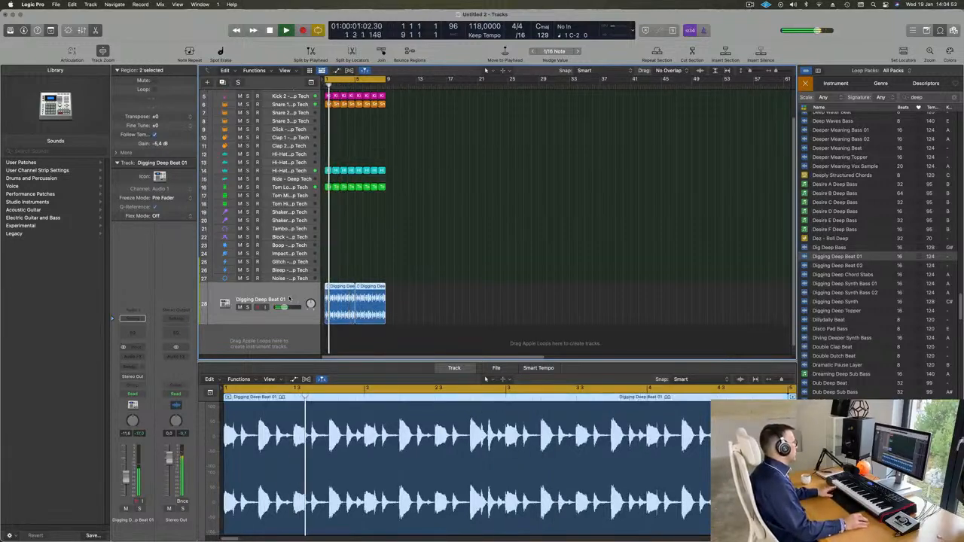
{"action": "left_click", "coordinate": [133, 357]}
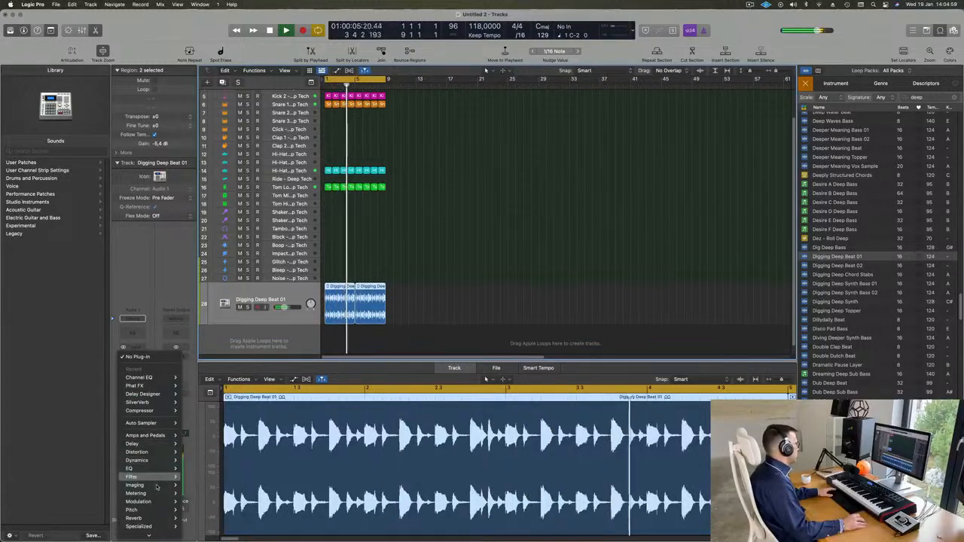
Step: Insert a stereo Ensemble modulation effect on the Digging Deep Beat 01 track
{"action": "mouse_move", "coordinate": [157, 493]}
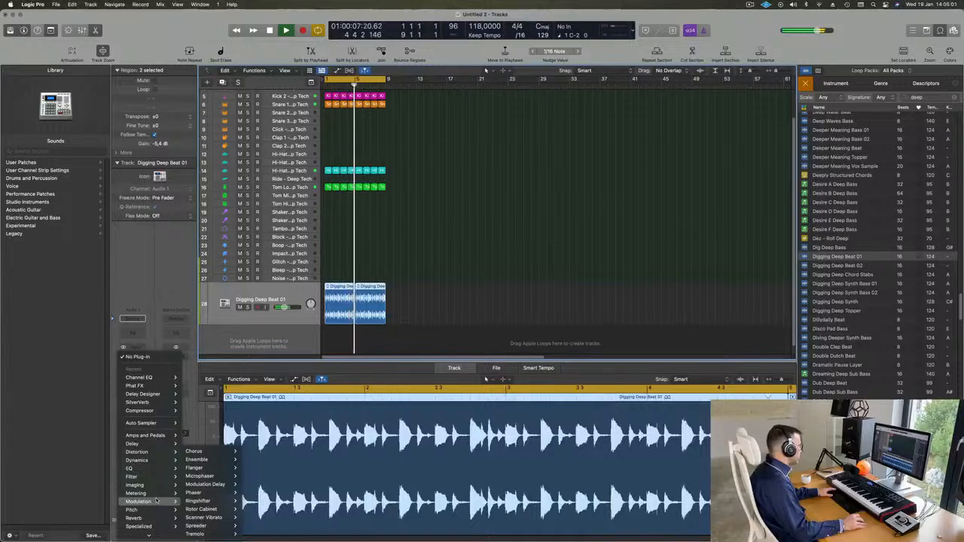
{"action": "mouse_move", "coordinate": [205, 463]}
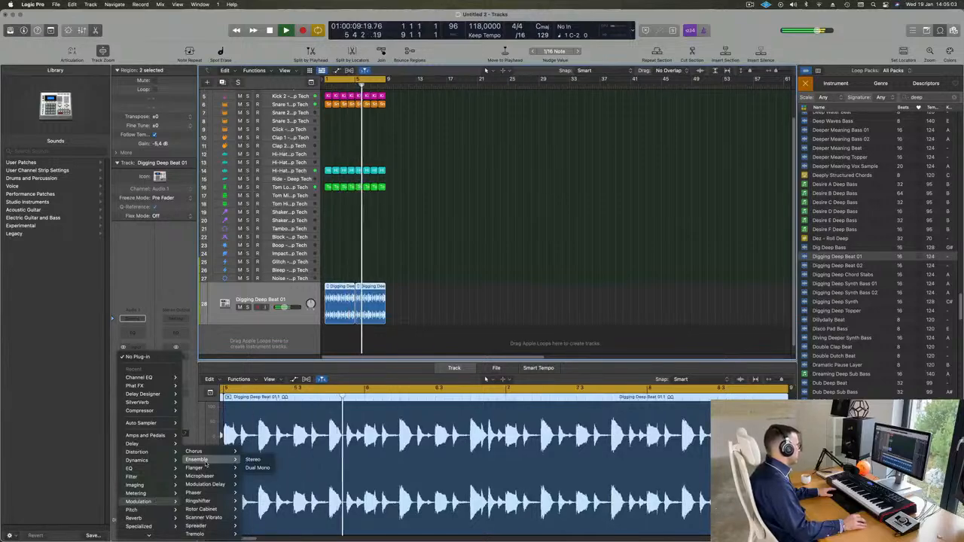
{"action": "left_click", "coordinate": [251, 459]}
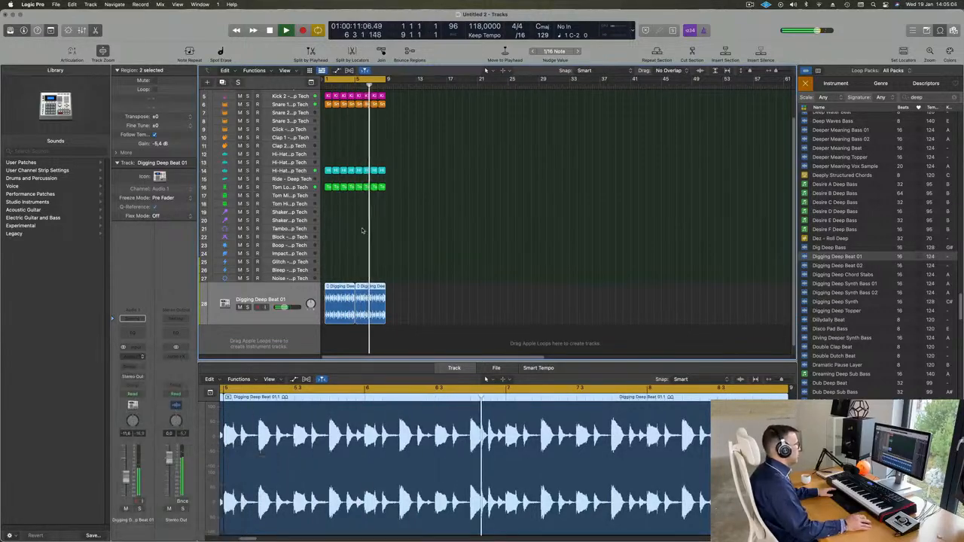
Step: Step through the Doubler, Rich Modulation, Screen Door, Symphonic 5 Voice and Synth String Ensemble presets
{"action": "left_click", "coordinate": [437, 131]}
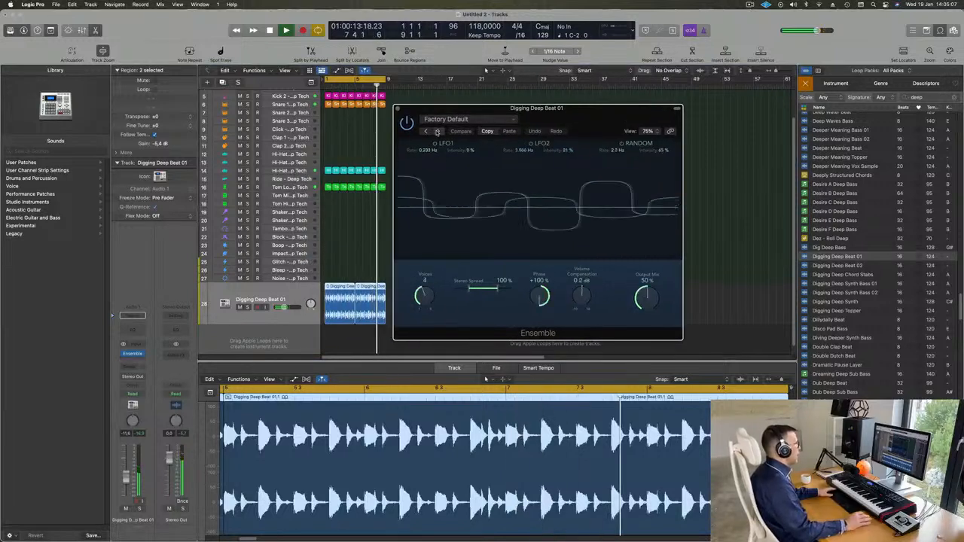
{"action": "left_click_drag", "start_coordinate": [600, 113], "coordinate": [633, 118]}
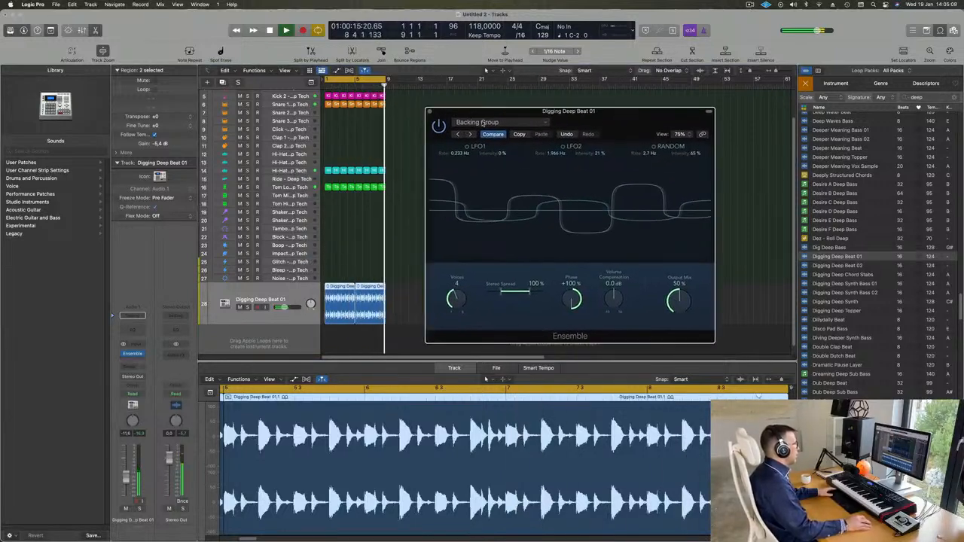
{"action": "left_click", "coordinate": [471, 134]}
{"action": "left_click", "coordinate": [470, 134]}
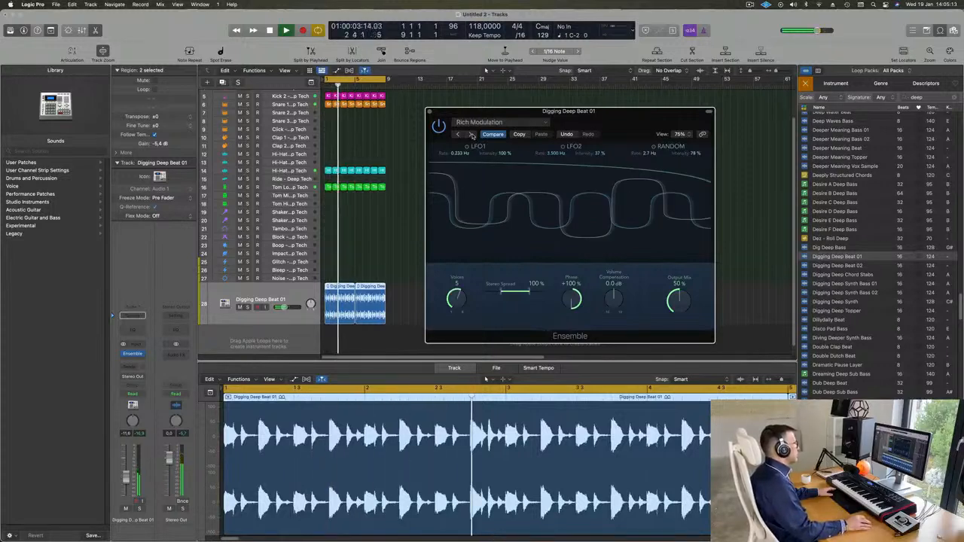
{"action": "left_click", "coordinate": [471, 134]}
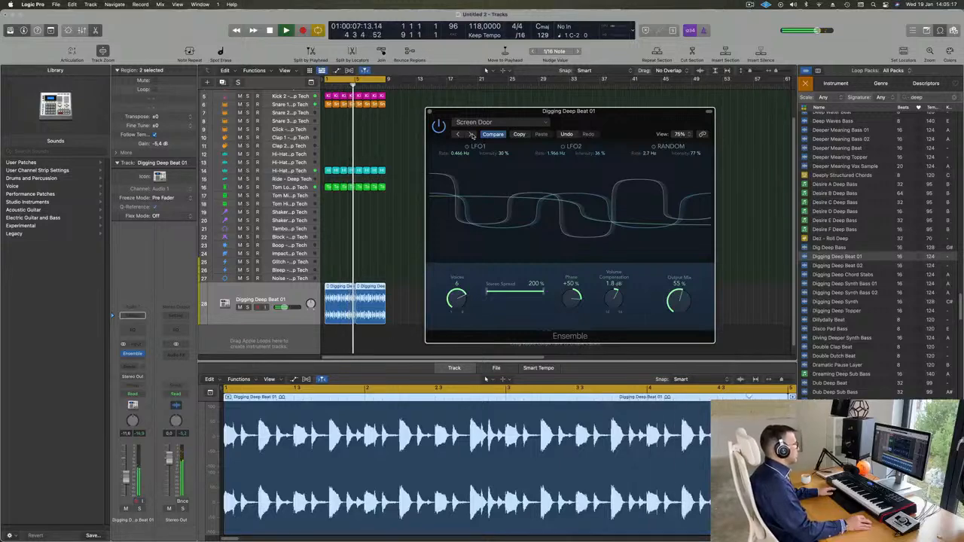
{"action": "left_click", "coordinate": [471, 134]}
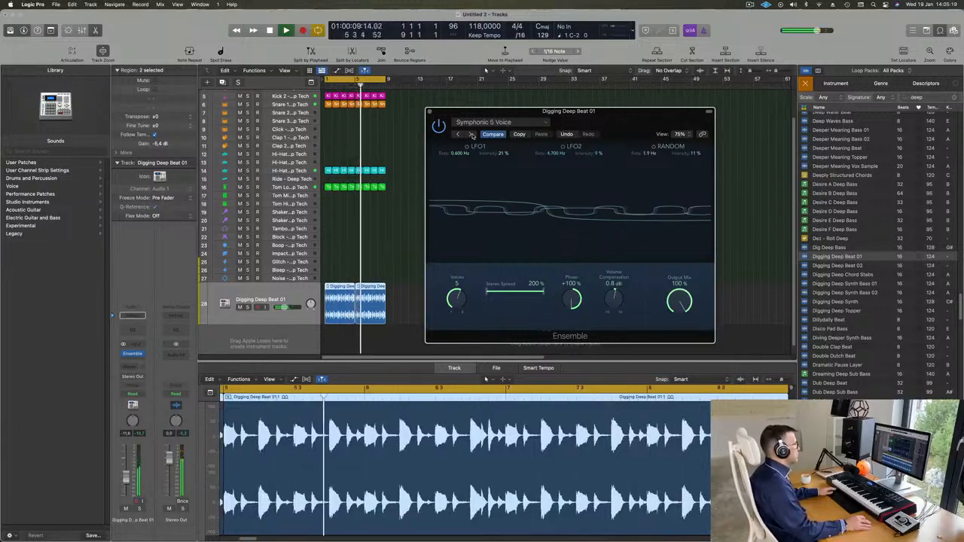
{"action": "left_click", "coordinate": [471, 134]}
Step: Try the Vintage Dimension preset from the list, then settle on Doubler
{"action": "left_click", "coordinate": [497, 122]}
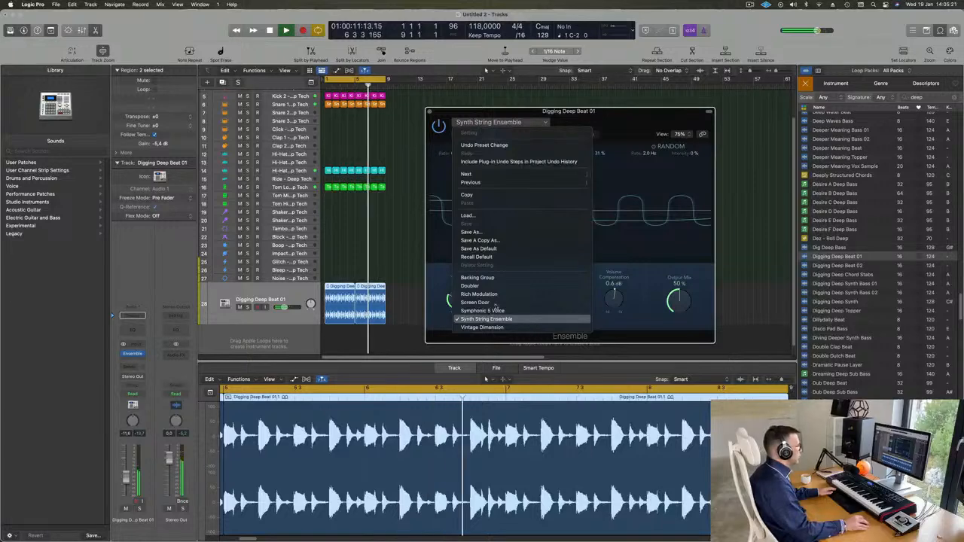
{"action": "left_click", "coordinate": [482, 327]}
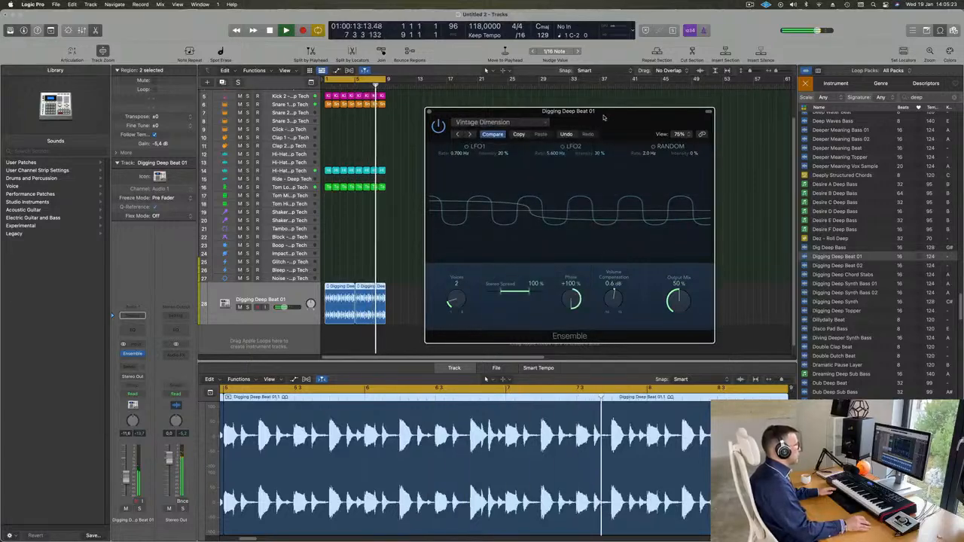
{"action": "left_click_drag", "start_coordinate": [604, 118], "coordinate": [548, 124]}
{"action": "left_click", "coordinate": [434, 132]}
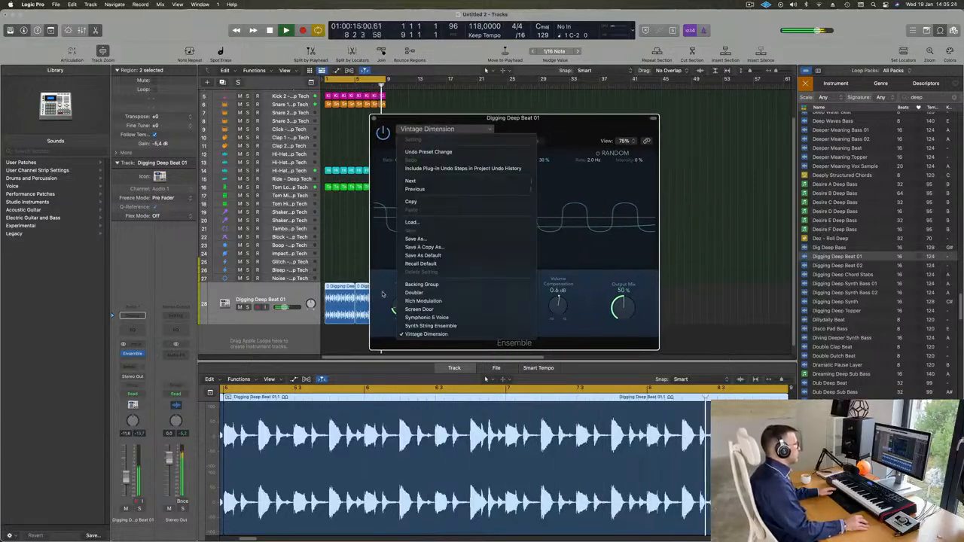
{"action": "left_click", "coordinate": [431, 289]}
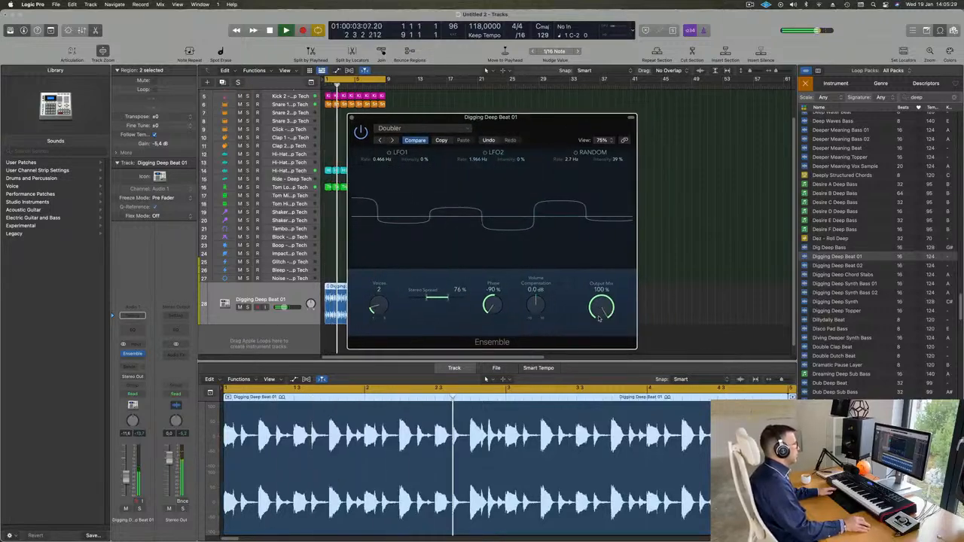
Step: Lower the Doubler's output mix to 53%, re-enable it, widen stereo spread to 200%, and close it
{"action": "left_click_drag", "start_coordinate": [601, 308], "coordinate": [589, 392]}
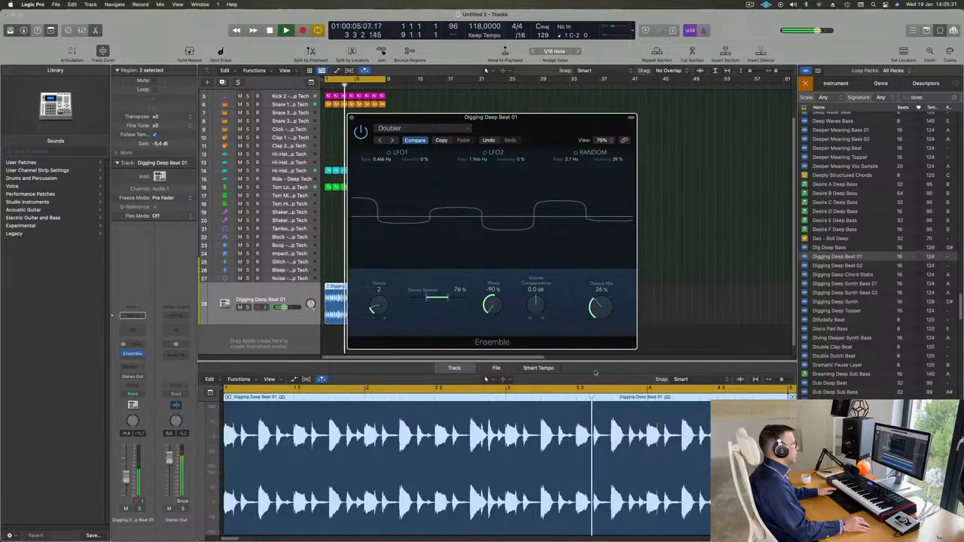
{"action": "left_click", "coordinate": [363, 134]}
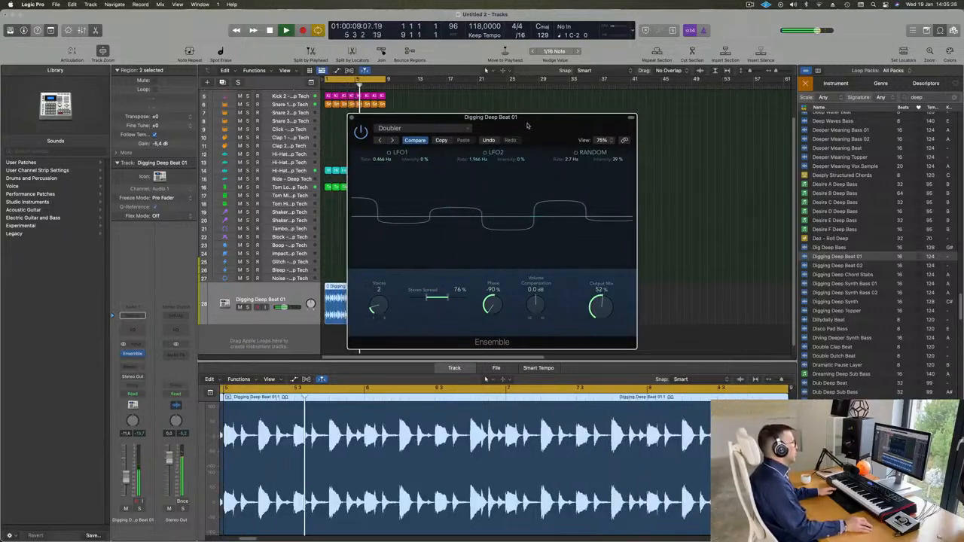
{"action": "left_click_drag", "start_coordinate": [527, 125], "coordinate": [504, 123]}
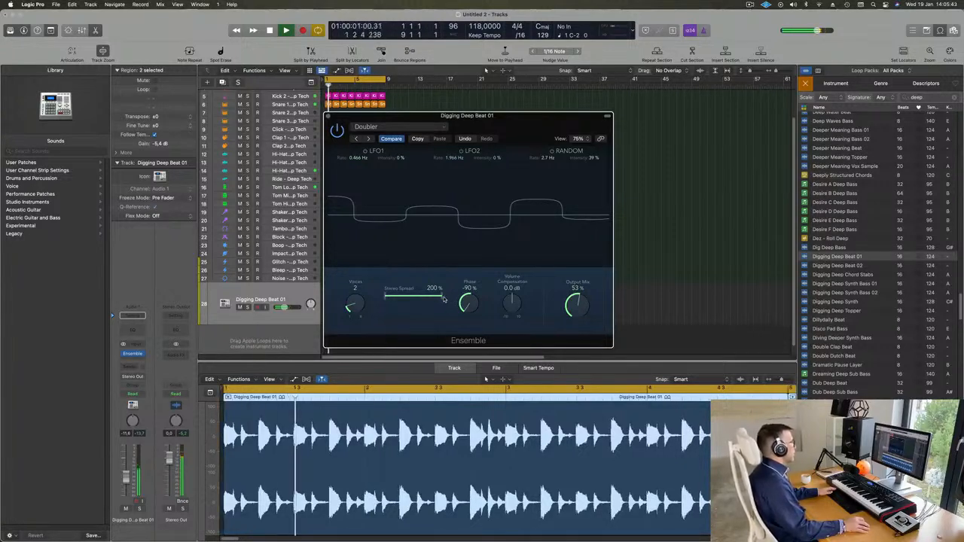
{"action": "left_click_drag", "start_coordinate": [476, 301], "coordinate": [476, 367]}
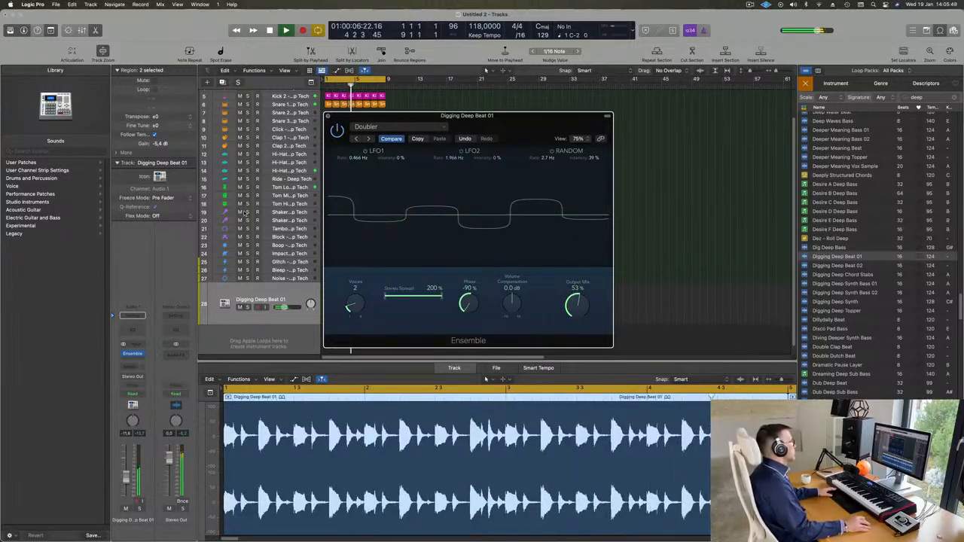
{"action": "key", "text": "super+w"}
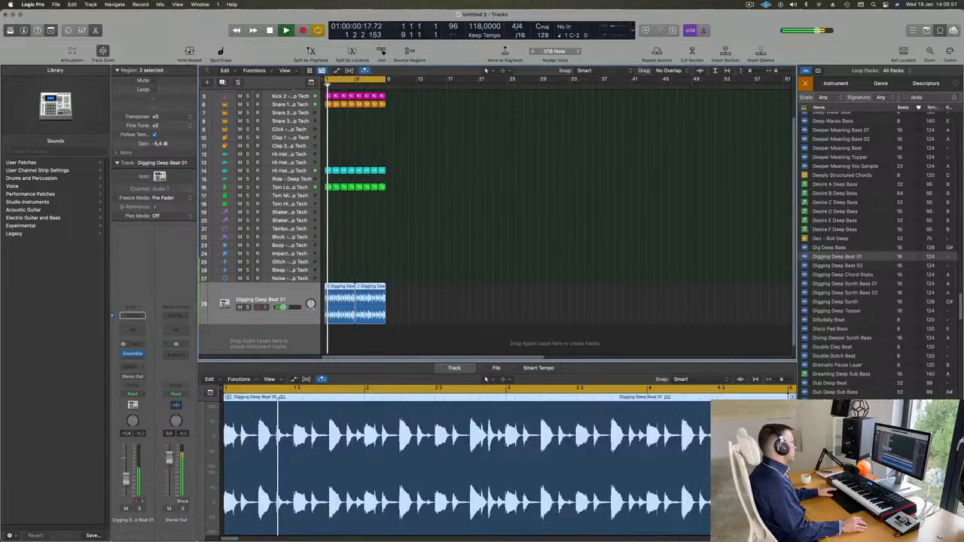
Step: Shrink the track heights and toggle the Digging Deep Beat 01 mute while listening from bar 1
{"action": "scroll", "coordinate": [432, 272], "scroll_direction": "up", "scroll_amount": 4}
{"action": "key", "text": "super+Up"}
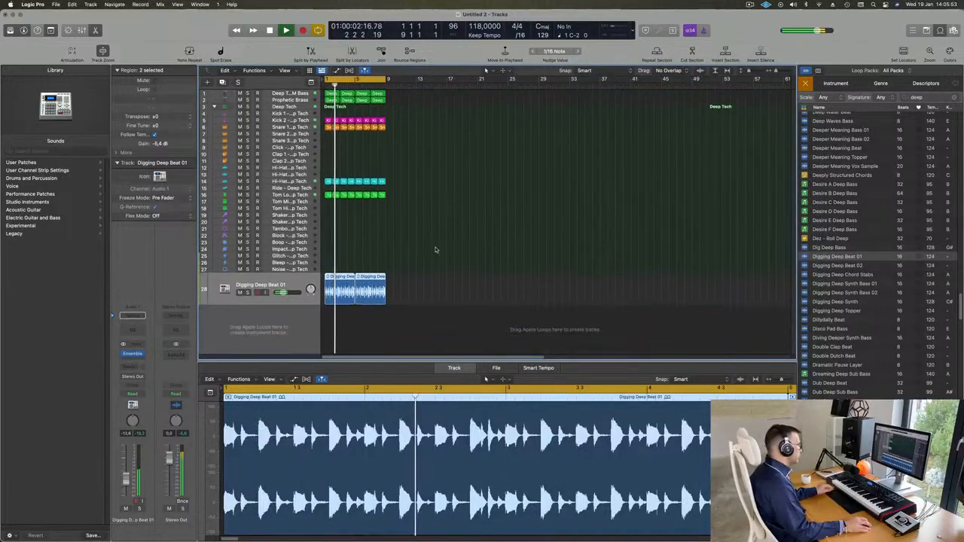
{"action": "key", "text": "super+Up"}
{"action": "key", "text": "super+Up"}
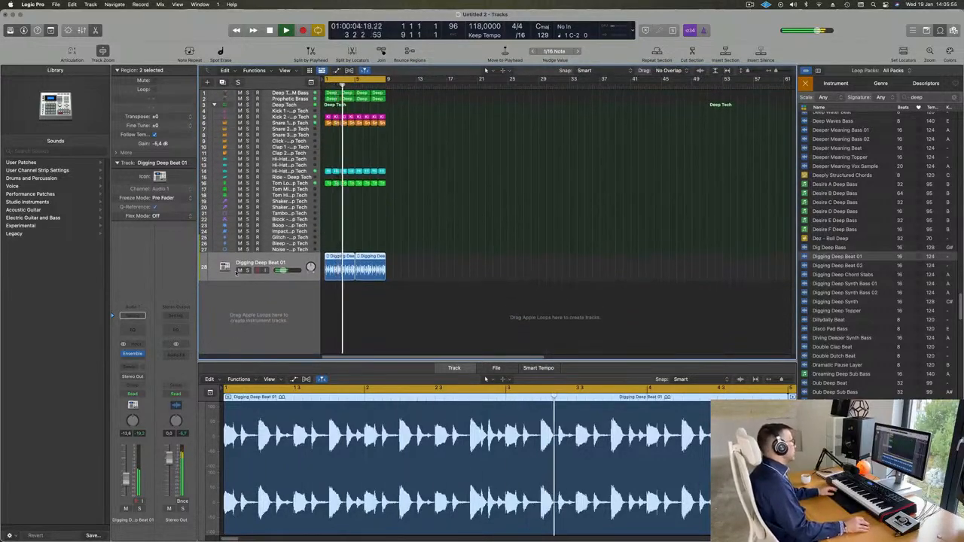
{"action": "left_click", "coordinate": [239, 270]}
{"action": "left_click", "coordinate": [239, 271]}
{"action": "key", "text": "Return"}
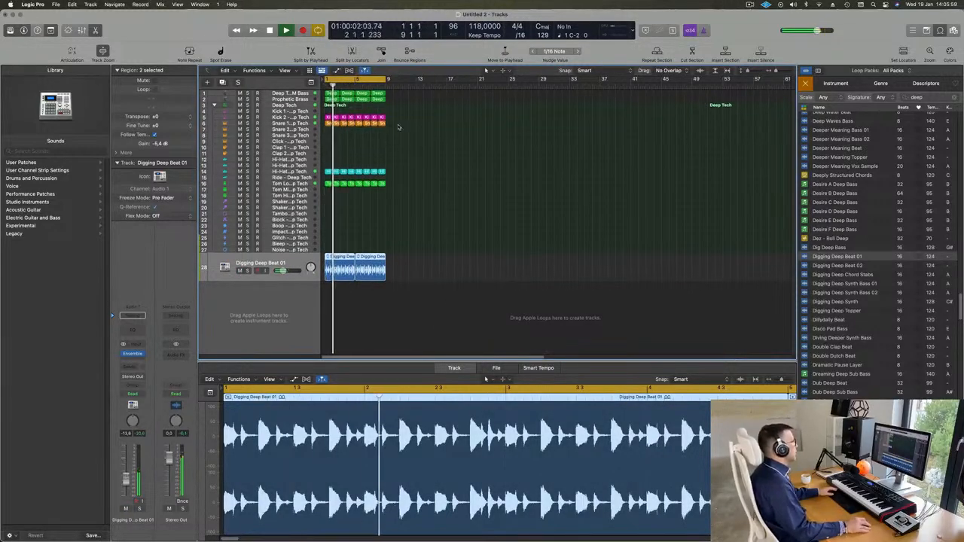
Step: Create a new instrument track below Prophetic Brass and copy the first FM bass region onto it
{"action": "left_click", "coordinate": [289, 99]}
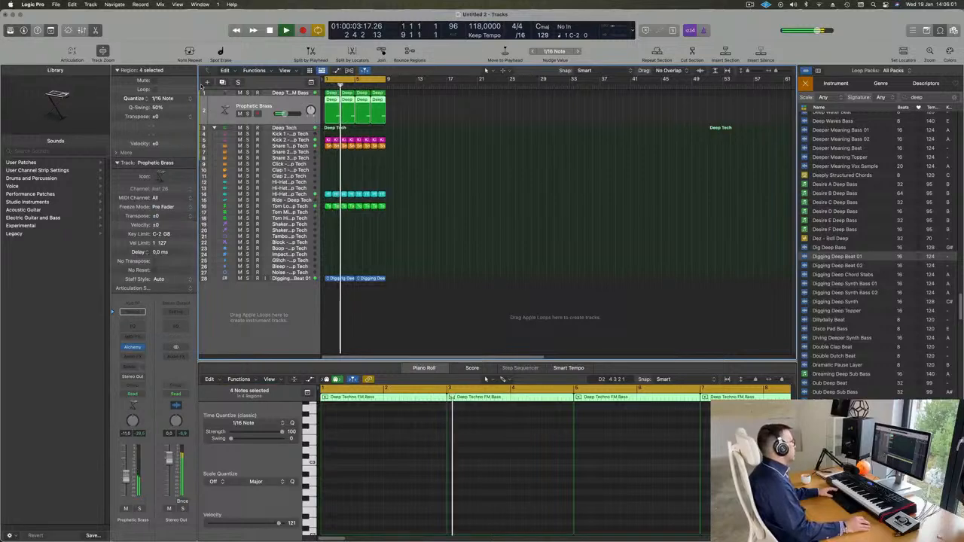
{"action": "key", "text": "alt+super+s"}
{"action": "key", "text": "space"}
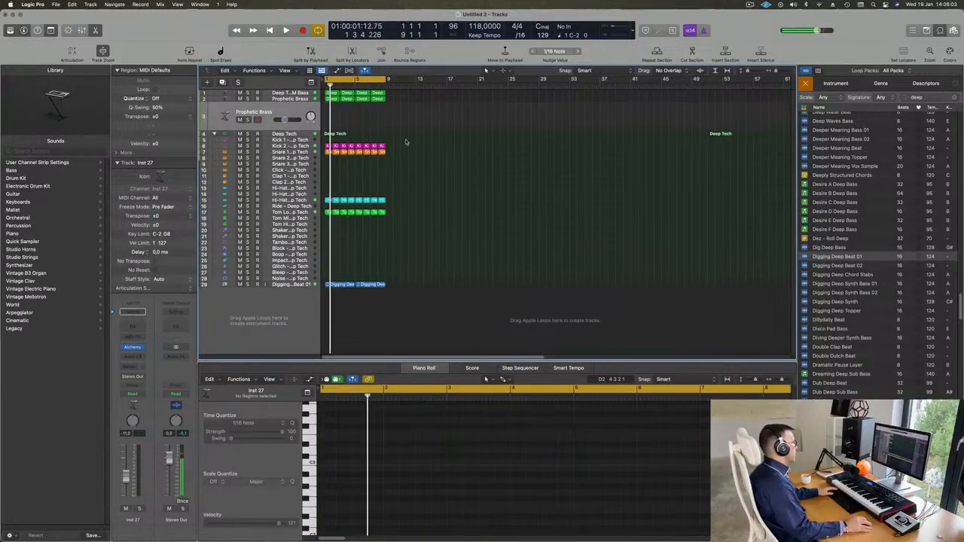
{"action": "key", "text": "space"}
{"action": "left_click", "coordinate": [332, 93]}
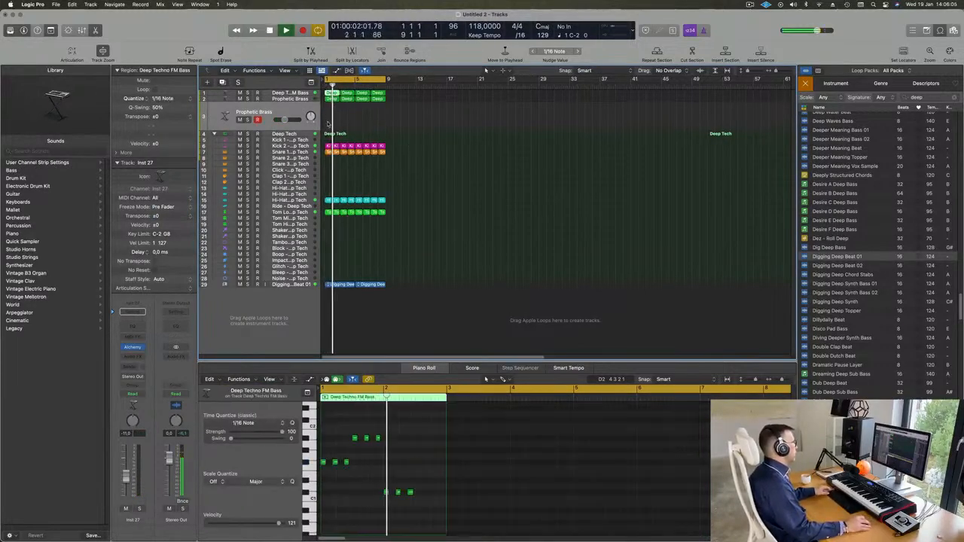
{"action": "left_click_drag", "start_coordinate": [332, 93], "coordinate": [333, 117]}
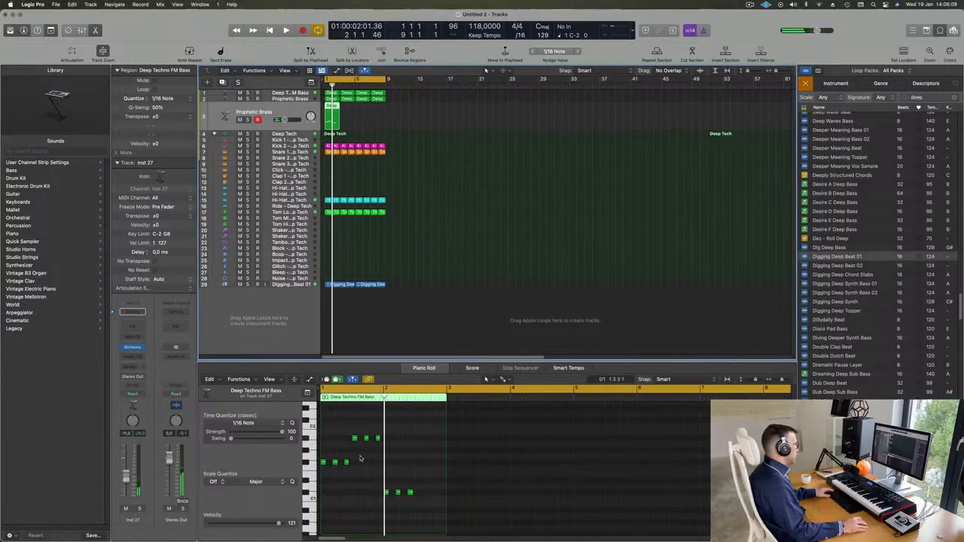
Step: Rearrange the copied notes, keeping two notes (F#1 and A#1) shifted later in the bar
{"action": "left_click_drag", "start_coordinate": [332, 447], "coordinate": [365, 495]}
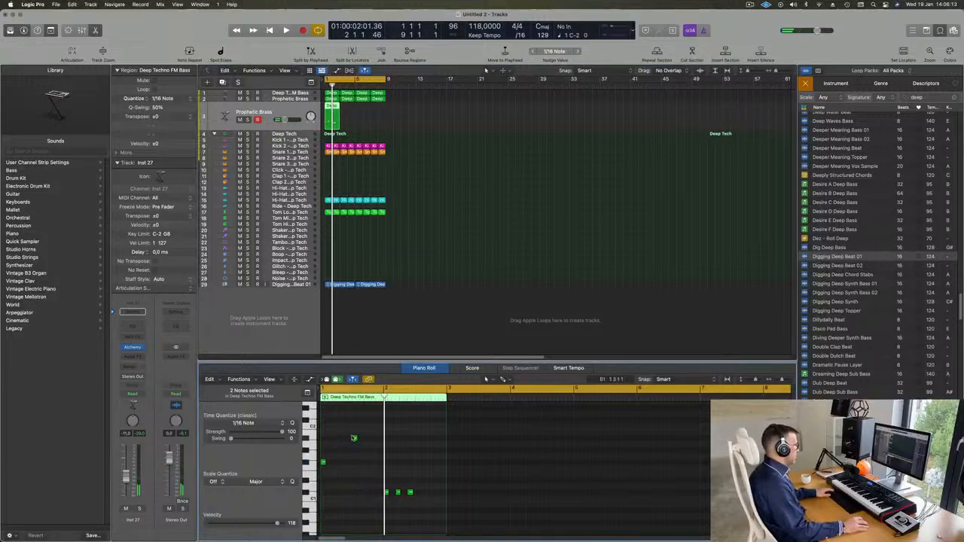
{"action": "left_click_drag", "start_coordinate": [354, 438], "coordinate": [324, 439]}
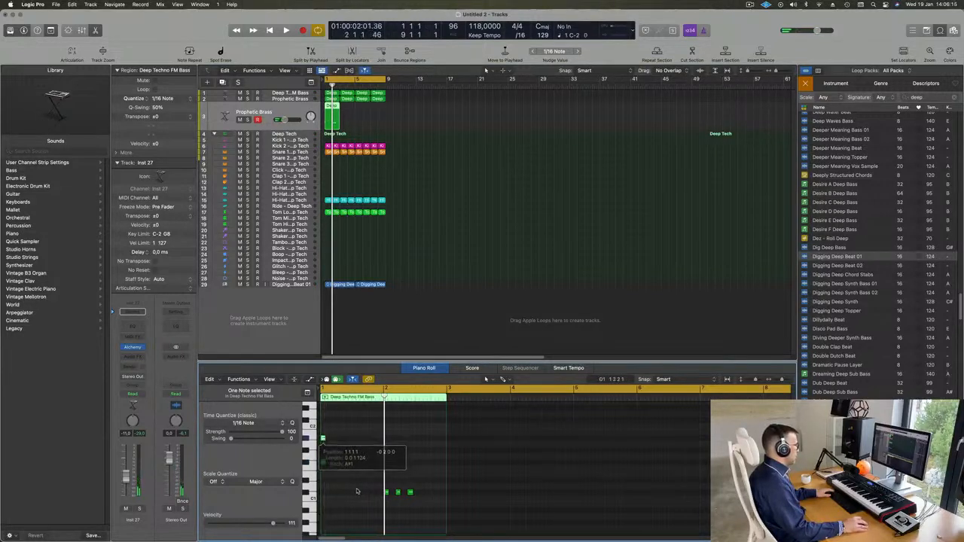
{"action": "left_click_drag", "start_coordinate": [361, 487], "coordinate": [476, 507]}
{"action": "left_click_drag", "start_coordinate": [348, 413], "coordinate": [320, 505]}
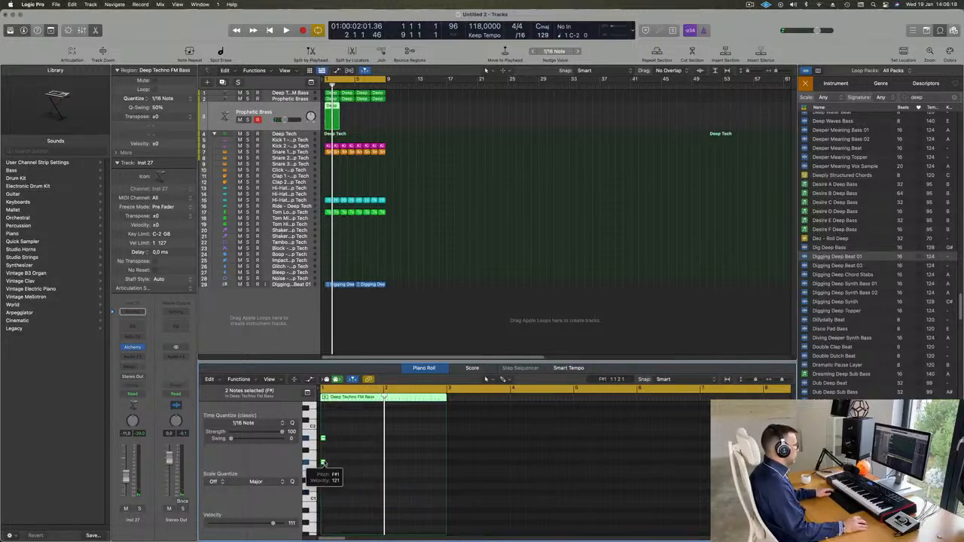
{"action": "left_click_drag", "start_coordinate": [322, 462], "coordinate": [361, 463]}
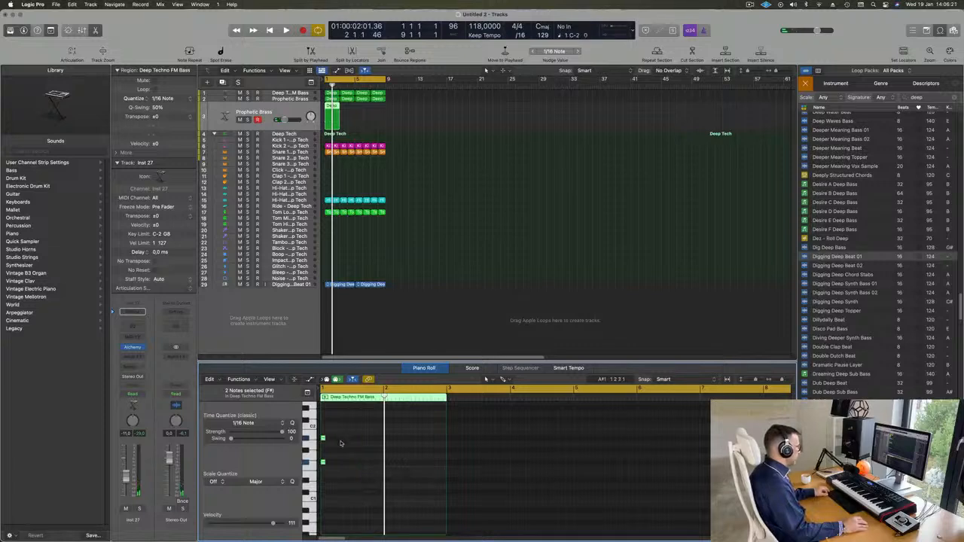
Step: Stretch the two notes to the end of the region and play back from bar 1
{"action": "scroll", "coordinate": [341, 442], "scroll_direction": "up", "scroll_amount": 5}
{"action": "scroll", "coordinate": [341, 442], "scroll_direction": "left", "scroll_amount": 5}
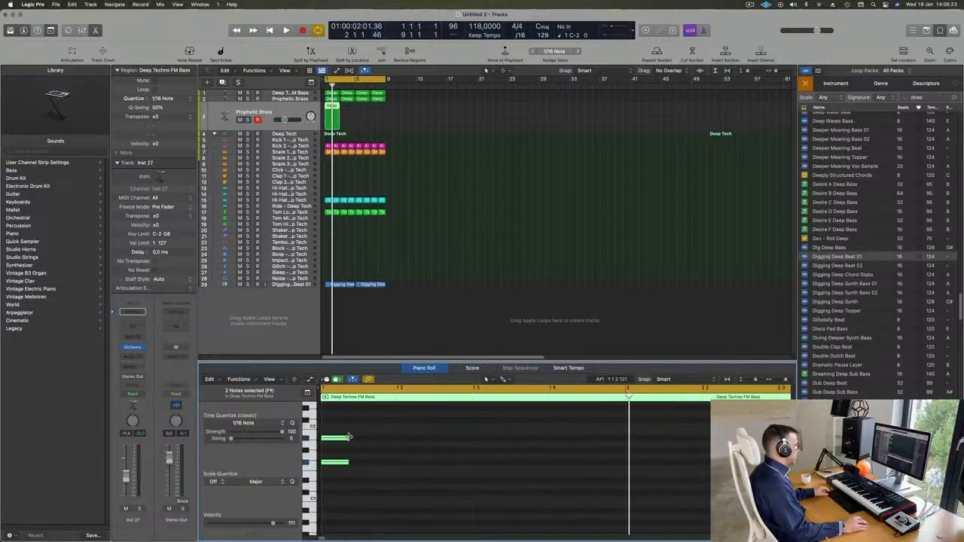
{"action": "left_click_drag", "start_coordinate": [348, 436], "coordinate": [662, 446]}
{"action": "scroll", "coordinate": [555, 448], "scroll_direction": "down", "scroll_amount": 5}
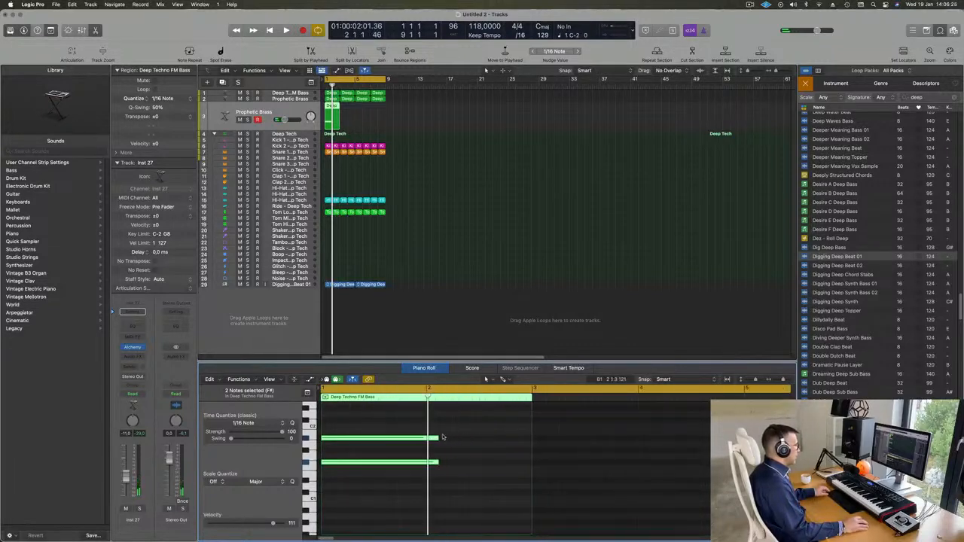
{"action": "left_click_drag", "start_coordinate": [437, 437], "coordinate": [531, 440]}
{"action": "key", "text": "space"}
{"action": "key", "text": "space"}
{"action": "key", "text": "space"}
{"action": "key", "text": "space"}
{"action": "left_click", "coordinate": [165, 215]}
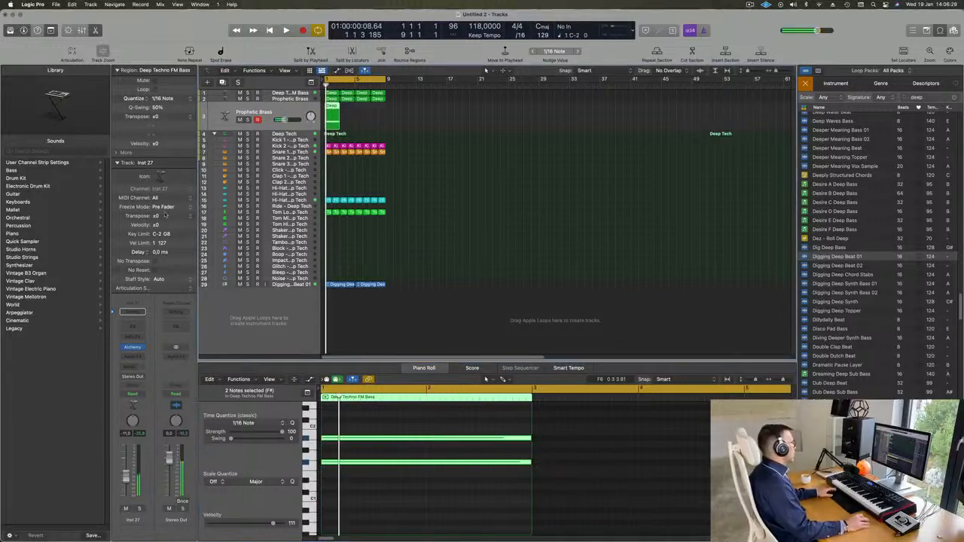
Step: Load Alchemy's Slow Attack Piano pad preset on the new track
{"action": "left_click", "coordinate": [132, 348]}
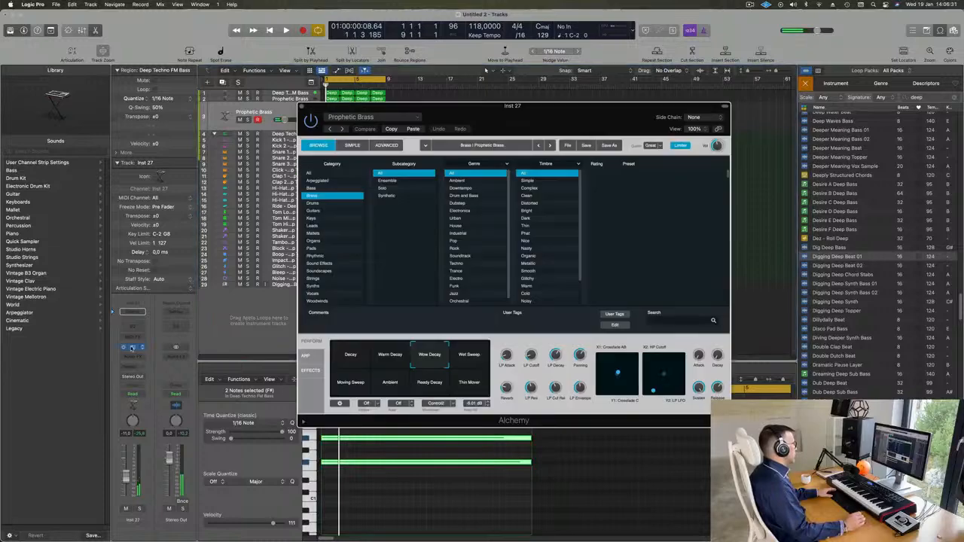
{"action": "left_click_drag", "start_coordinate": [520, 111], "coordinate": [595, 103]}
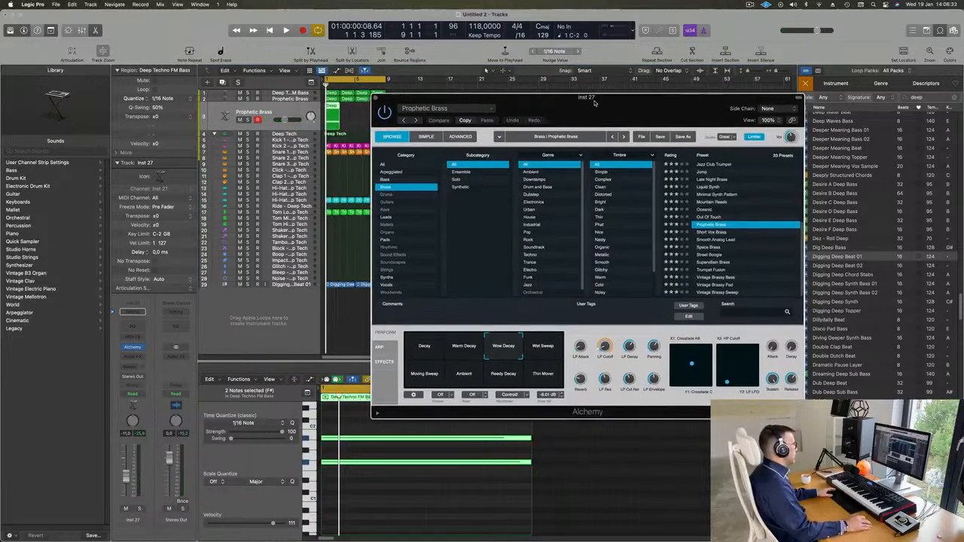
{"action": "left_click", "coordinate": [388, 218]}
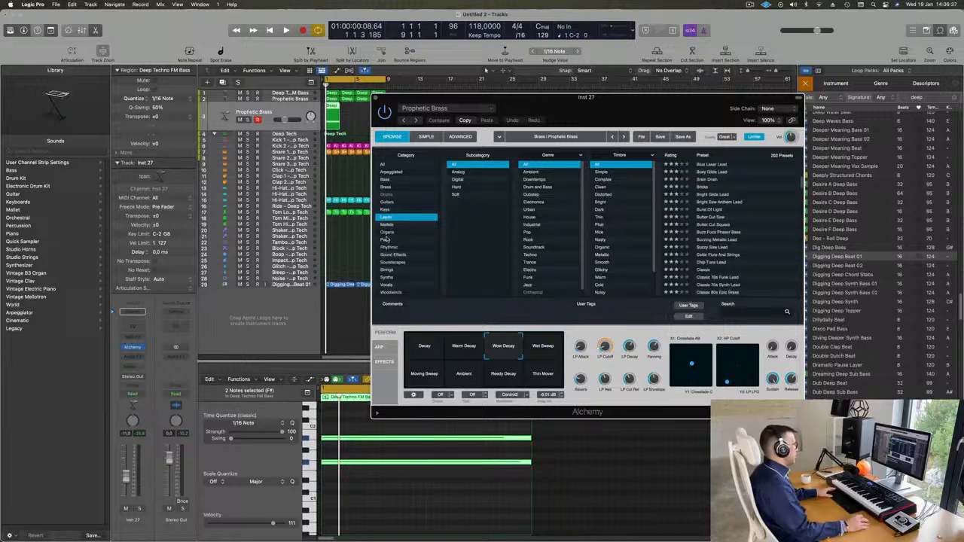
{"action": "left_click", "coordinate": [387, 240]}
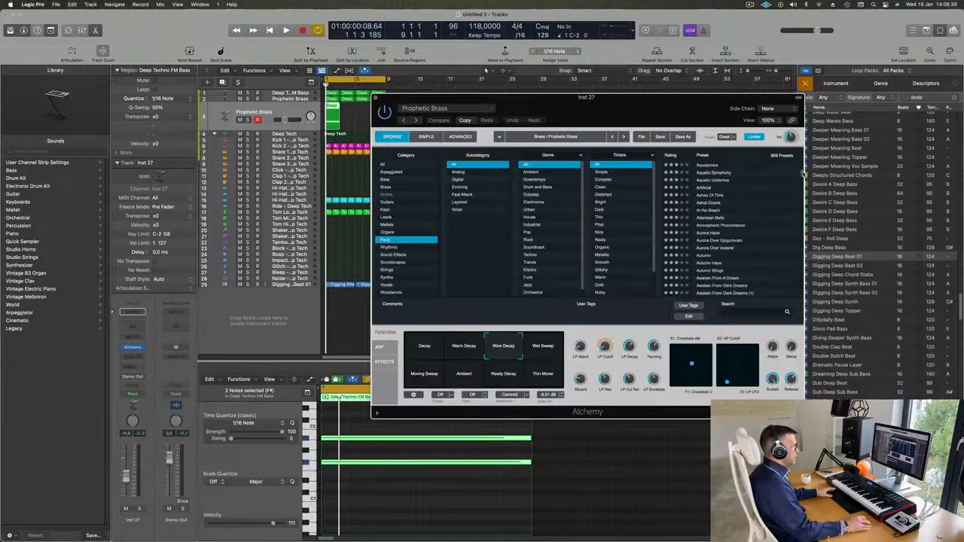
{"action": "left_click_drag", "start_coordinate": [803, 174], "coordinate": [801, 259]}
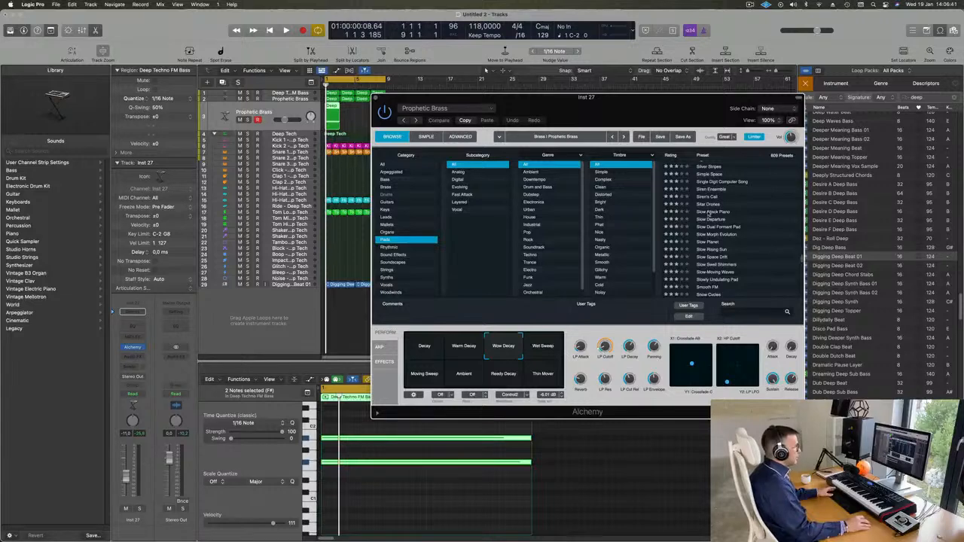
{"action": "left_click_drag", "start_coordinate": [667, 108], "coordinate": [746, 85]}
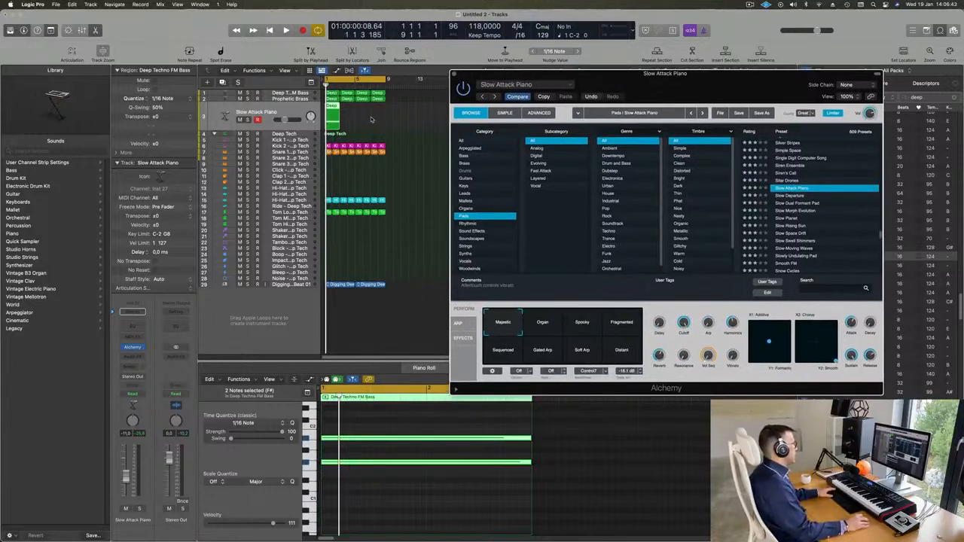
{"action": "left_click", "coordinate": [326, 119]}
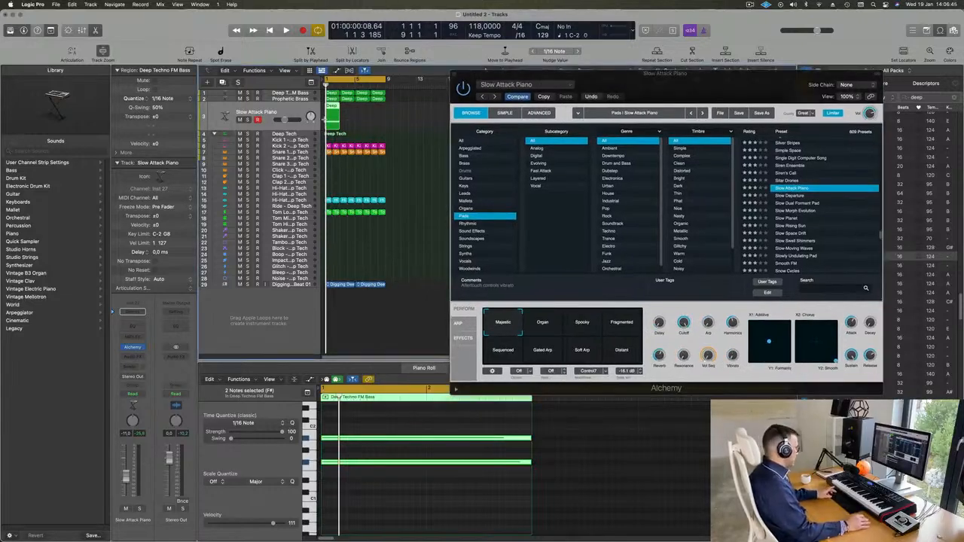
Step: Repeat the new region across more bars, then select all eight notes in the editor and delete them
{"action": "key", "text": "super+r"}
{"action": "key", "text": "super+r"}
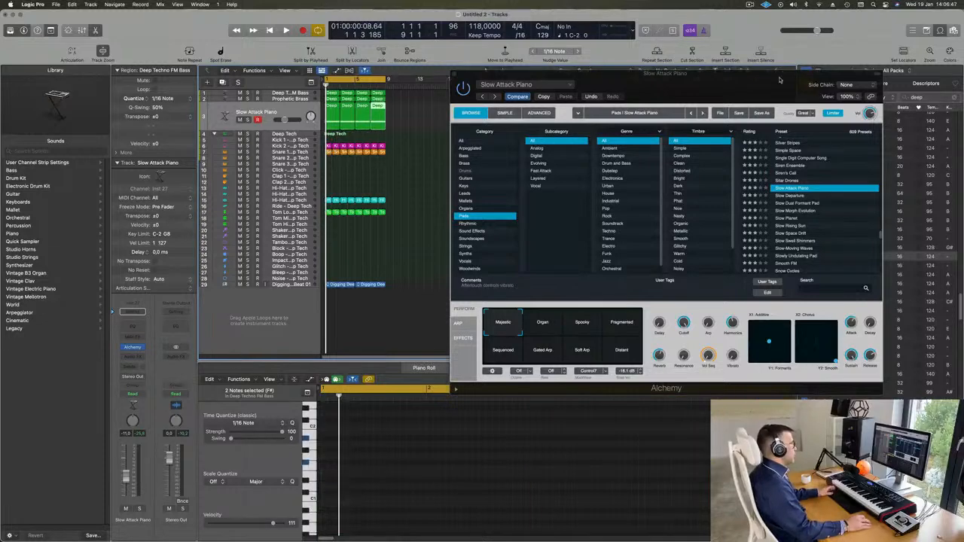
{"action": "left_click_drag", "start_coordinate": [779, 80], "coordinate": [780, 64]}
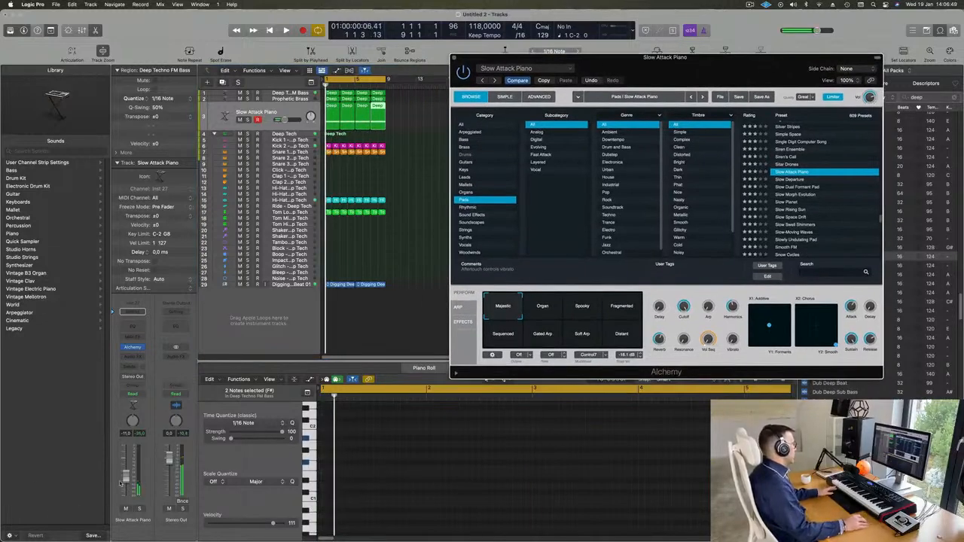
{"action": "left_click", "coordinate": [380, 123]}
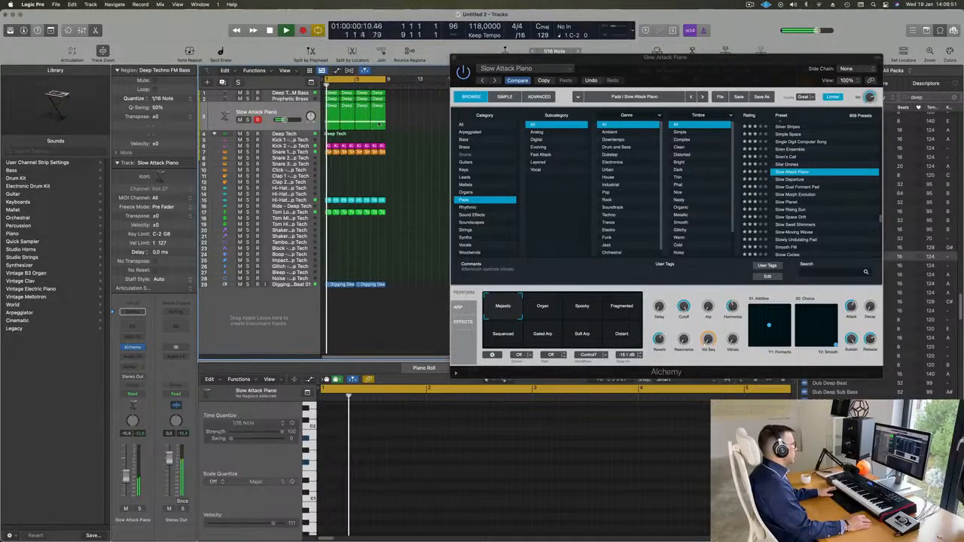
{"action": "left_click_drag", "start_coordinate": [379, 124], "coordinate": [338, 111]}
{"action": "key", "text": "space"}
{"action": "left_click", "coordinate": [412, 504]}
{"action": "key", "text": "super+a"}
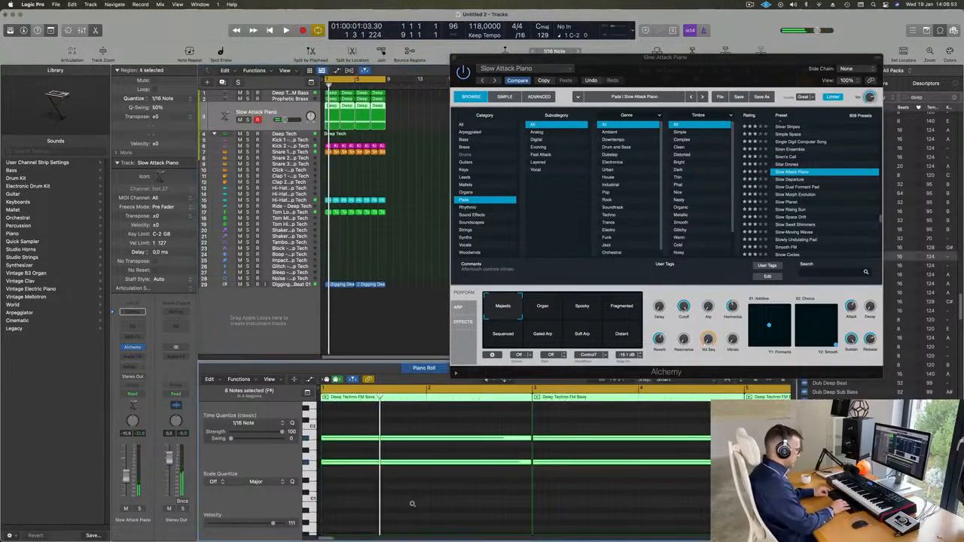
{"action": "key", "text": "BackSpace"}
Step: Audition Alchemy's Slow Morph Evolution and Slow Swell Shimmers presets during playback
{"action": "key", "text": "space"}
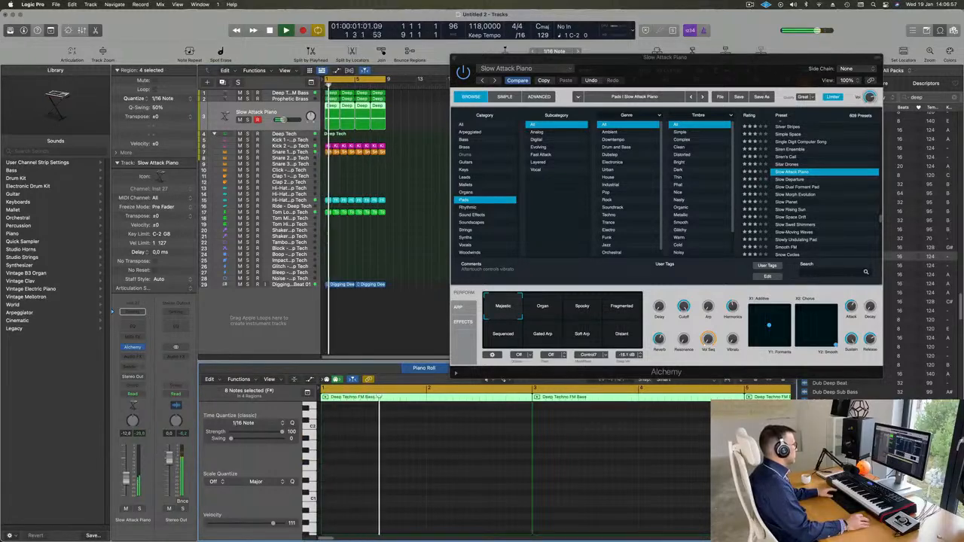
{"action": "key", "text": "space"}
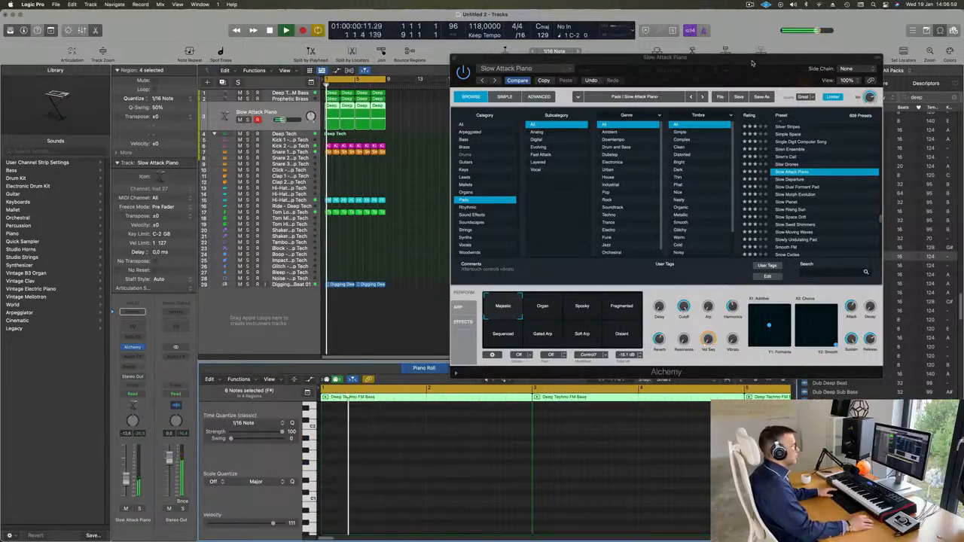
{"action": "left_click_drag", "start_coordinate": [787, 209], "coordinate": [796, 195]}
{"action": "left_click", "coordinate": [802, 182]}
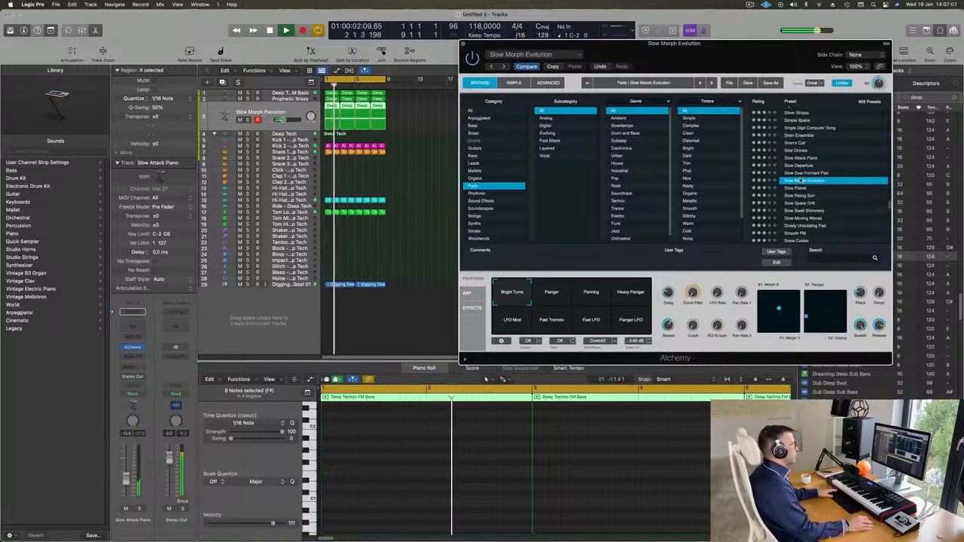
{"action": "left_click_drag", "start_coordinate": [683, 66], "coordinate": [643, 76]}
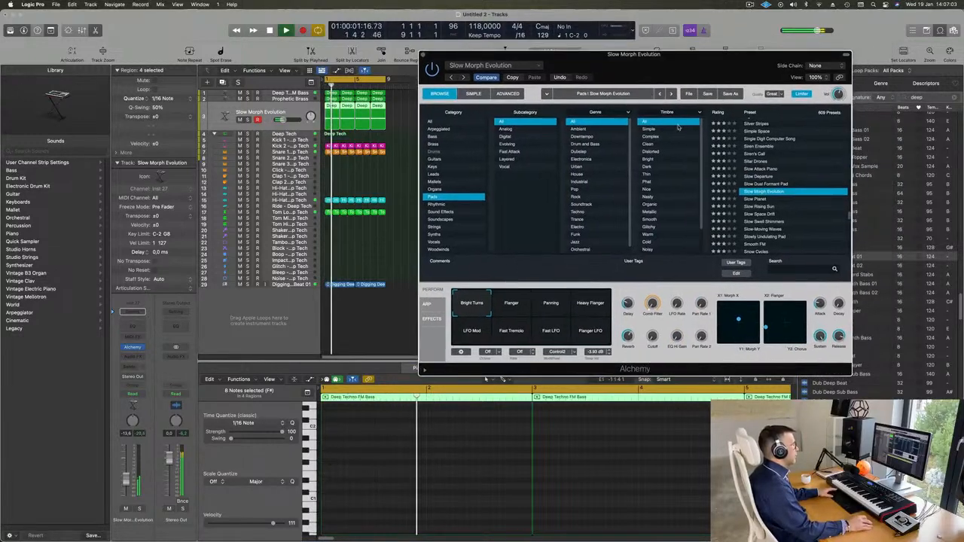
{"action": "scroll", "coordinate": [787, 208], "scroll_direction": "down", "scroll_amount": 1}
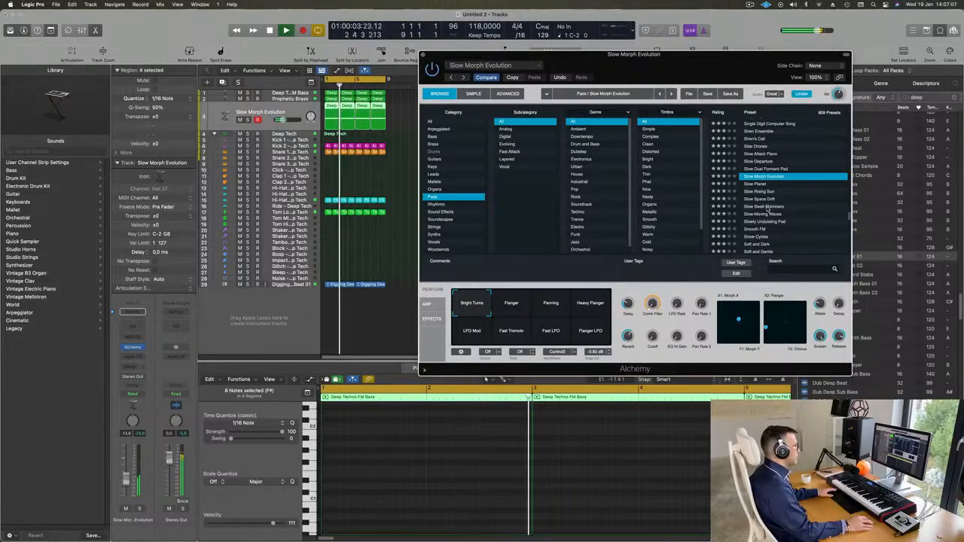
{"action": "left_click", "coordinate": [766, 208]}
Step: Try the Smooth FM preset, then load the Songhellir-Granular Choir preset
{"action": "scroll", "coordinate": [802, 182], "scroll_direction": "down", "scroll_amount": 1}
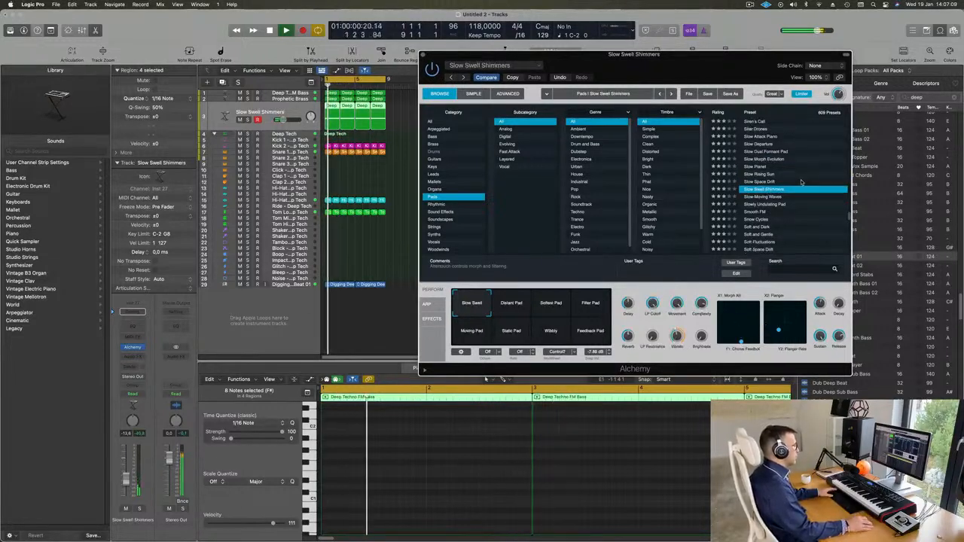
{"action": "scroll", "coordinate": [800, 197], "scroll_direction": "down", "scroll_amount": 1}
{"action": "left_click", "coordinate": [750, 195]}
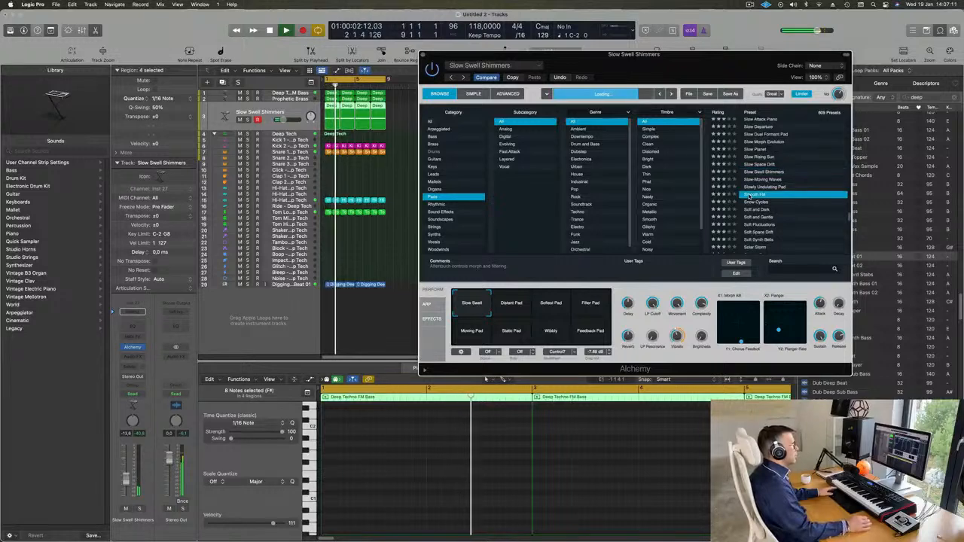
{"action": "left_click_drag", "start_coordinate": [707, 79], "coordinate": [727, 74]}
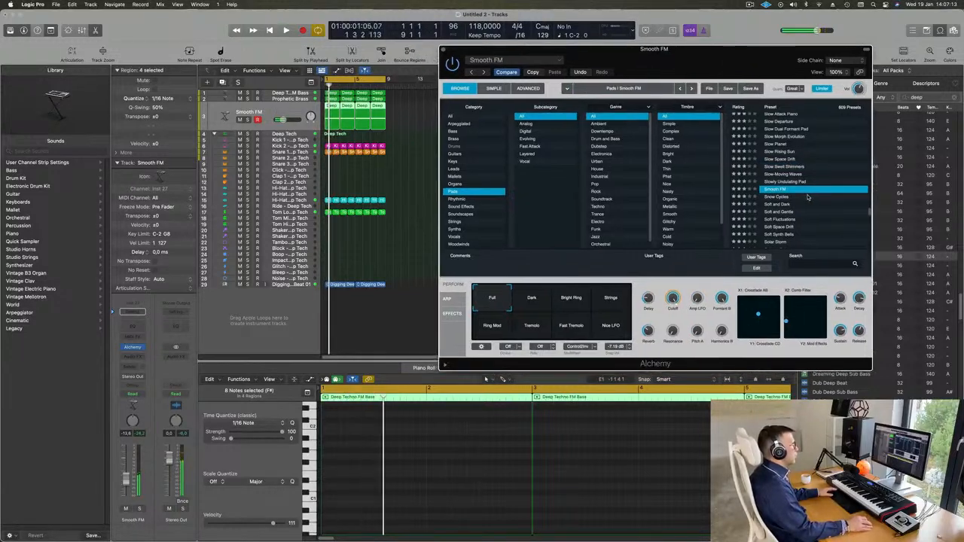
{"action": "scroll", "coordinate": [807, 197], "scroll_direction": "down", "scroll_amount": 3}
{"action": "left_click", "coordinate": [787, 212]}
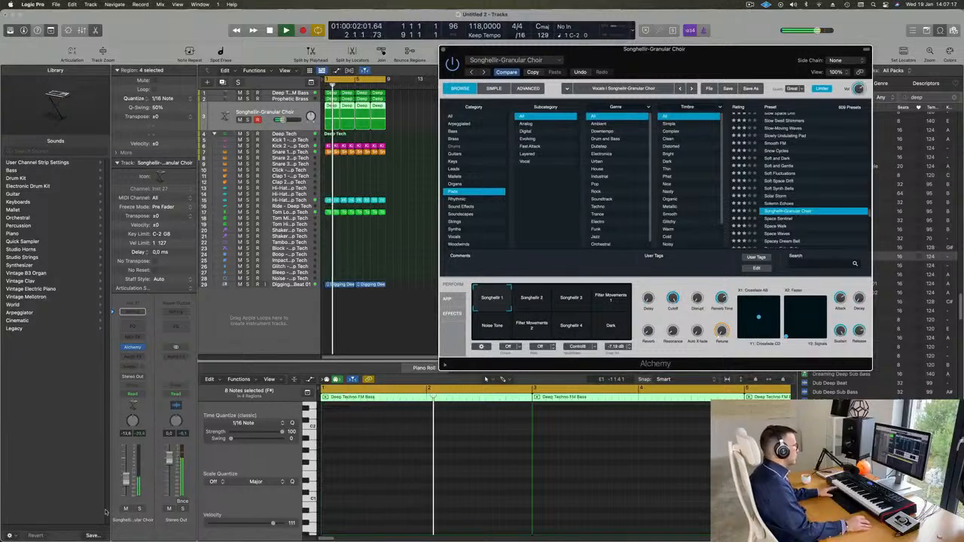
Step: Delete the last three choir regions on track 3, keeping only the first
{"action": "key", "text": "Return"}
{"action": "left_click", "coordinate": [485, 378]}
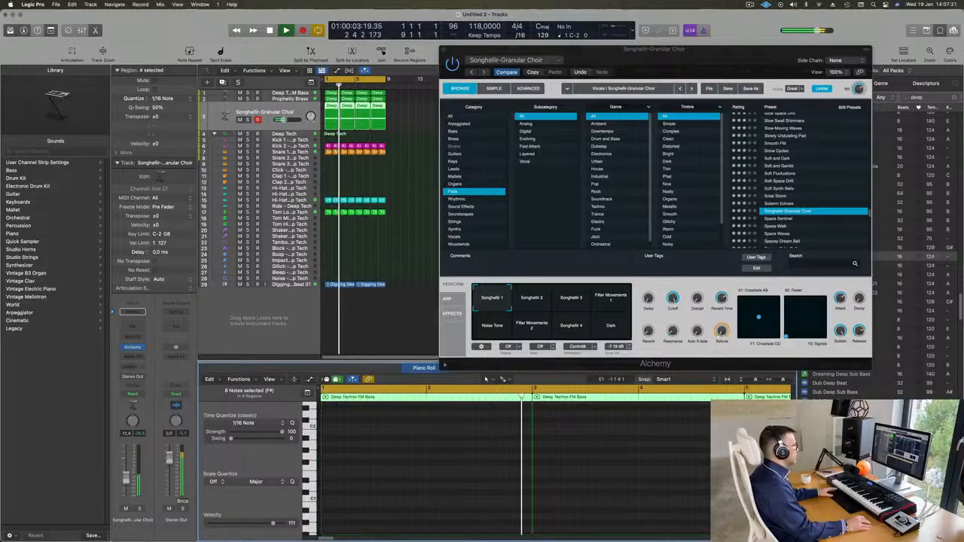
{"action": "key", "text": "space"}
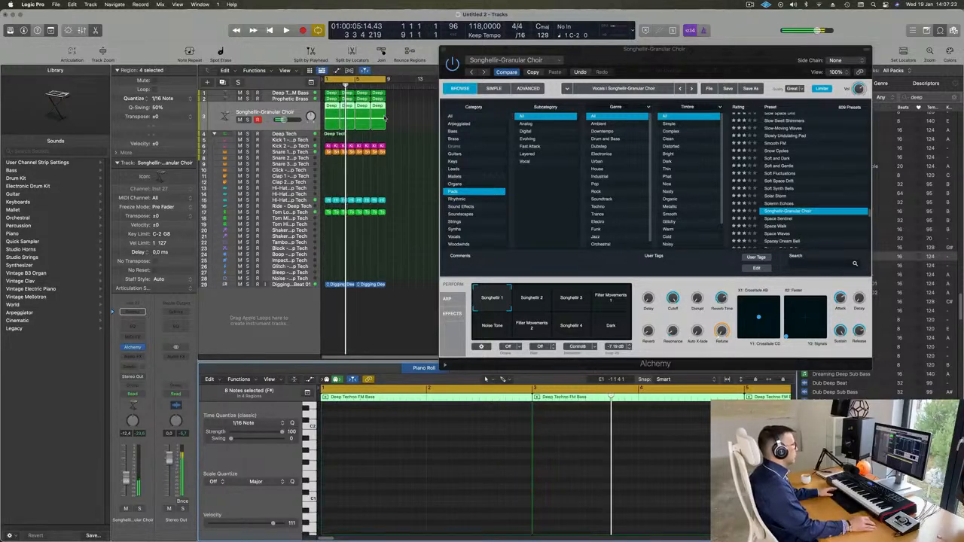
{"action": "mouse_move", "coordinate": [397, 114]}
{"action": "left_mouse_down"}
{"action": "mouse_move", "coordinate": [341, 126]}
{"action": "mouse_move", "coordinate": [386, 126]}
{"action": "left_mouse_up"}
{"action": "key", "text": "Delete"}
Step: Select the ends of the two choir notes and start playback from the beginning
{"action": "scroll", "coordinate": [422, 455], "scroll_direction": "down", "scroll_amount": 5}
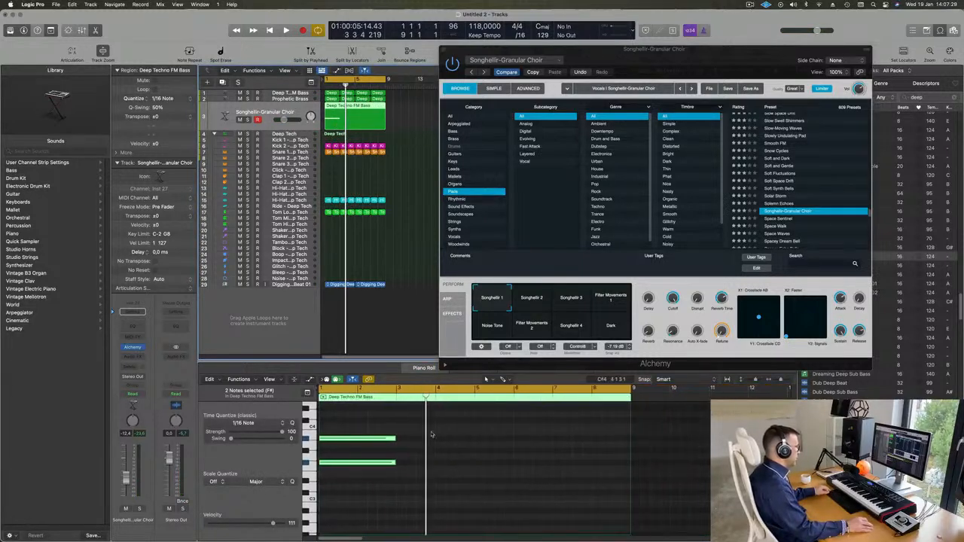
{"action": "left_click_drag", "start_coordinate": [439, 422], "coordinate": [629, 465]}
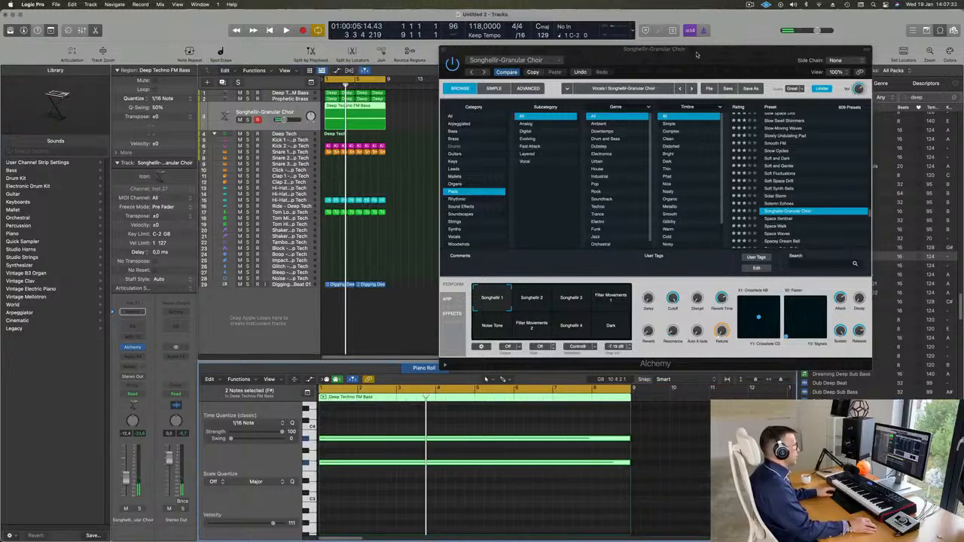
{"action": "key", "text": "space"}
{"action": "left_click_drag", "start_coordinate": [697, 54], "coordinate": [660, 83]}
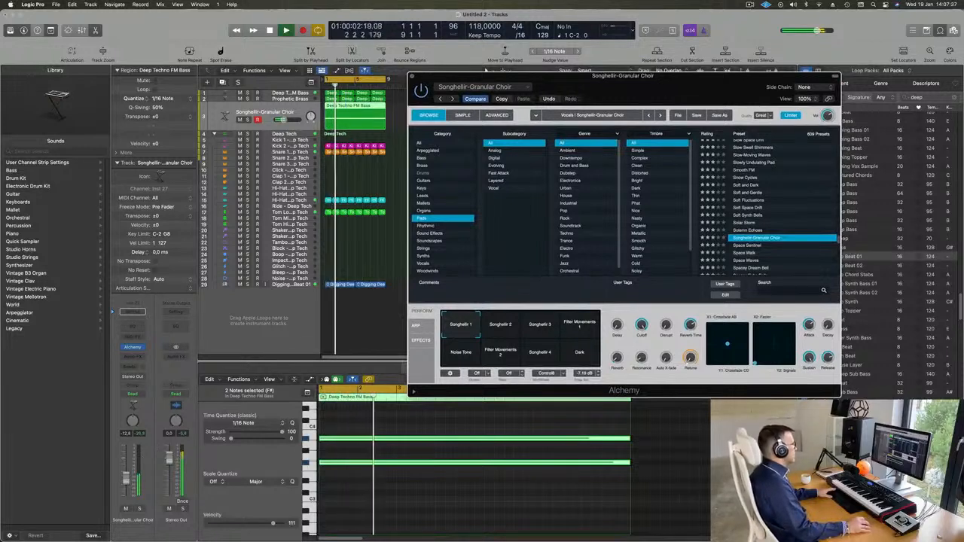
{"action": "left_click", "coordinate": [344, 491]}
Step: Delete and restore both choir notes, then shift them down an octave and back up
{"action": "scroll", "coordinate": [387, 509], "scroll_direction": "up", "scroll_amount": 1}
{"action": "left_click_drag", "start_coordinate": [363, 425], "coordinate": [384, 482]}
{"action": "key", "text": "Delete"}
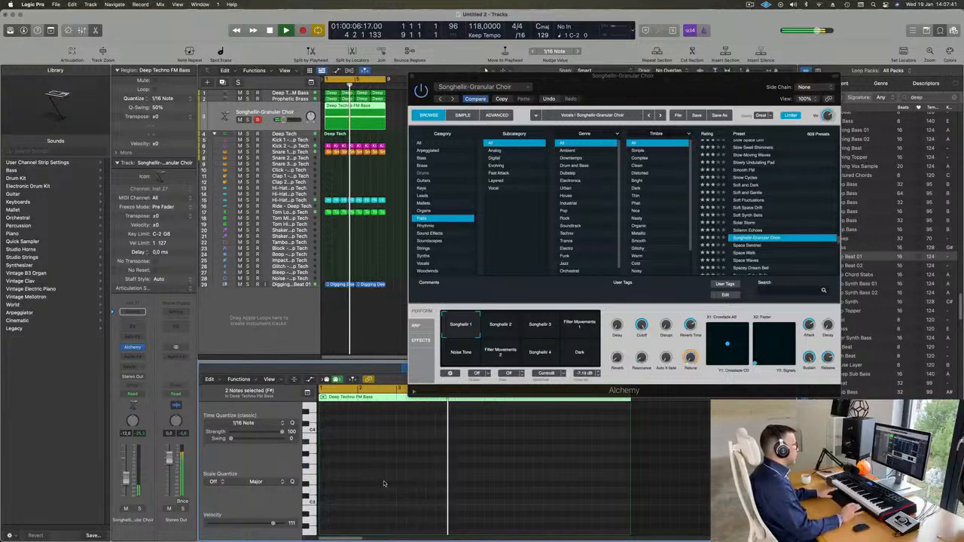
{"action": "key", "text": "super+z"}
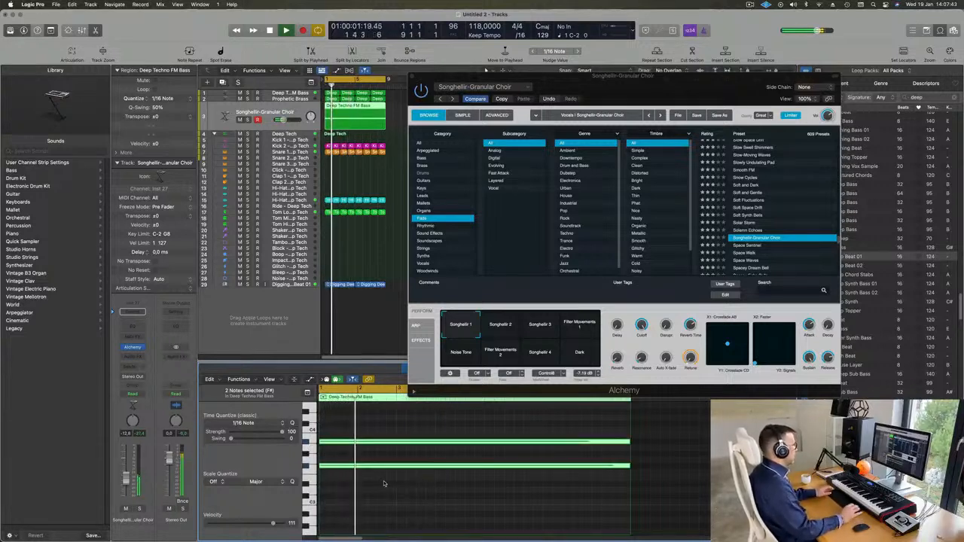
{"action": "key", "text": "alt+shift+Down"}
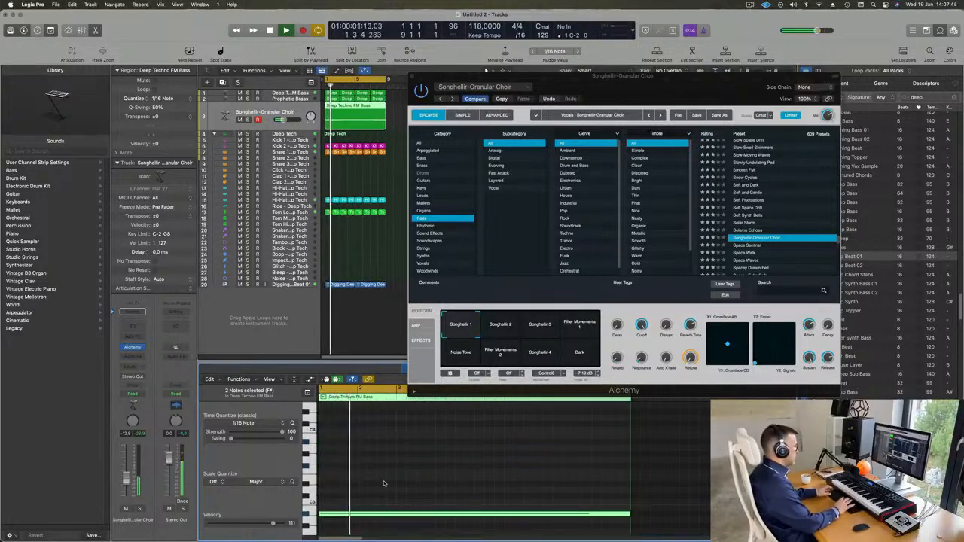
{"action": "key", "text": "alt+shift+Up"}
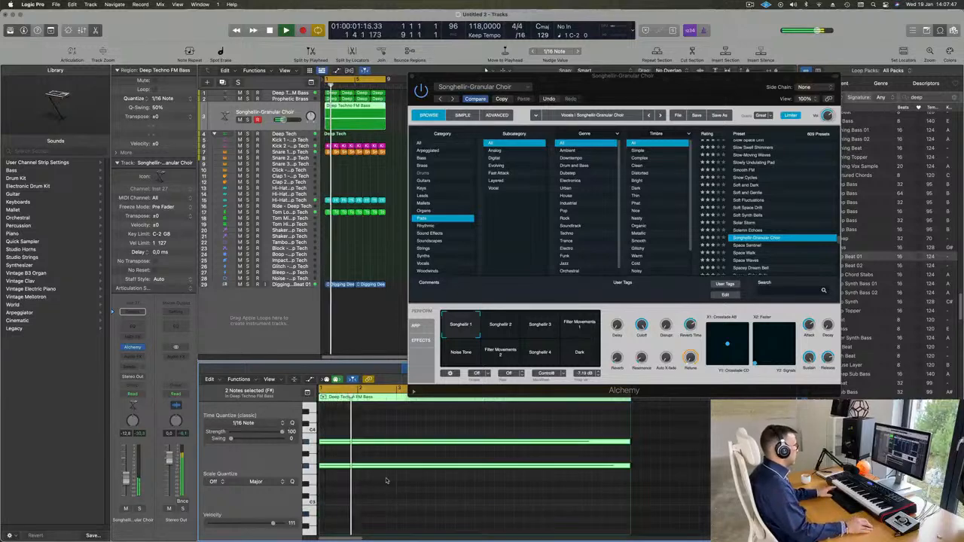
{"action": "left_click_drag", "start_coordinate": [646, 86], "coordinate": [693, 109]}
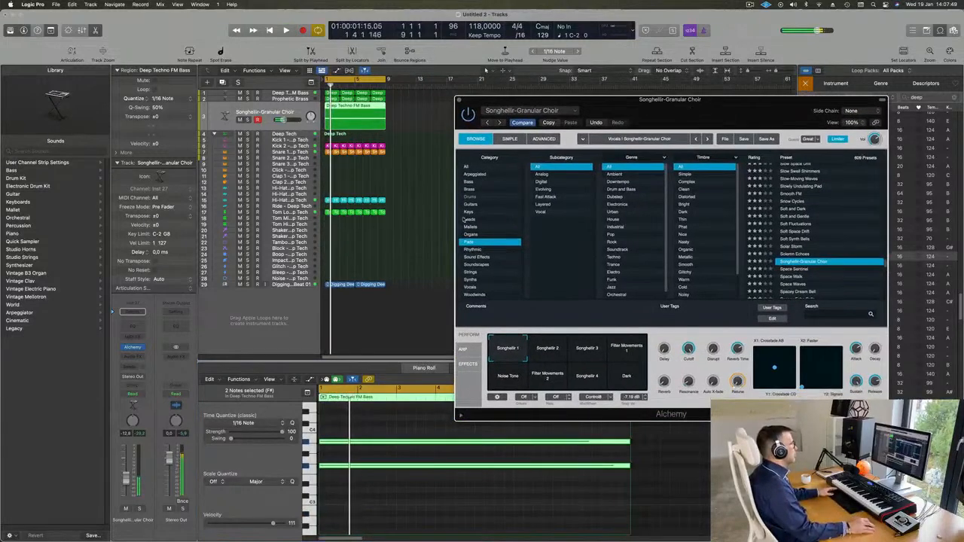
Step: Audition the choir's Songhellir 2, Songhellir 3 and Filter Movements variations during playback
{"action": "key", "text": "space"}
{"action": "left_click", "coordinate": [639, 466]}
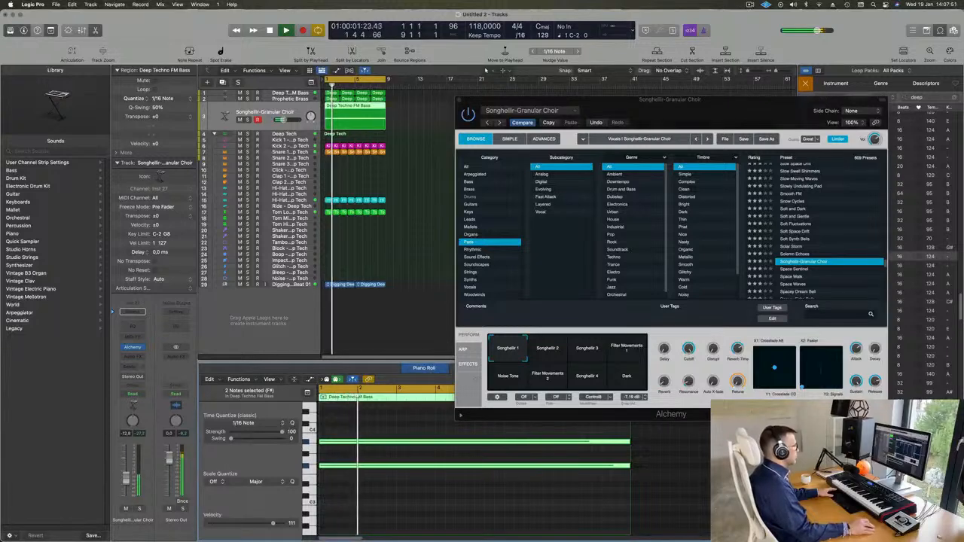
{"action": "left_click", "coordinate": [541, 361]}
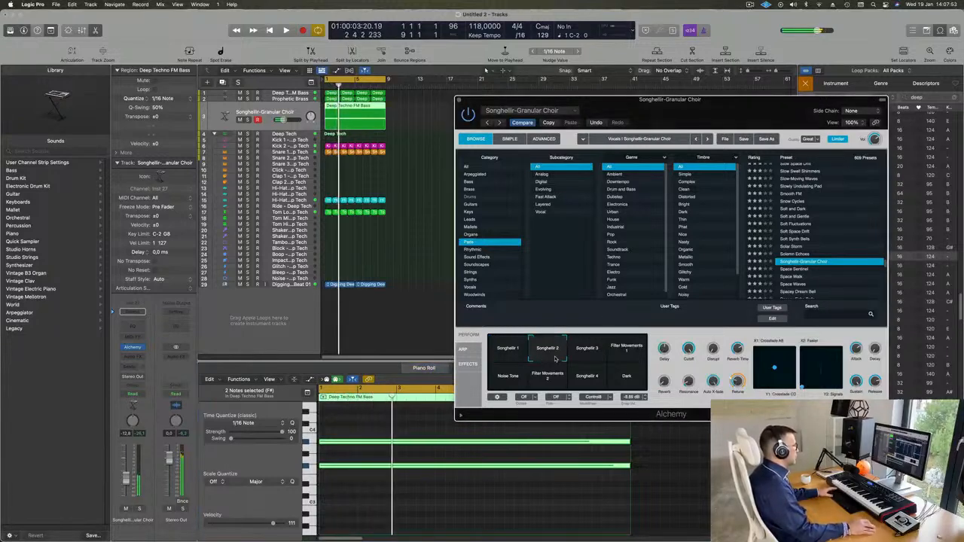
{"action": "key", "text": "space"}
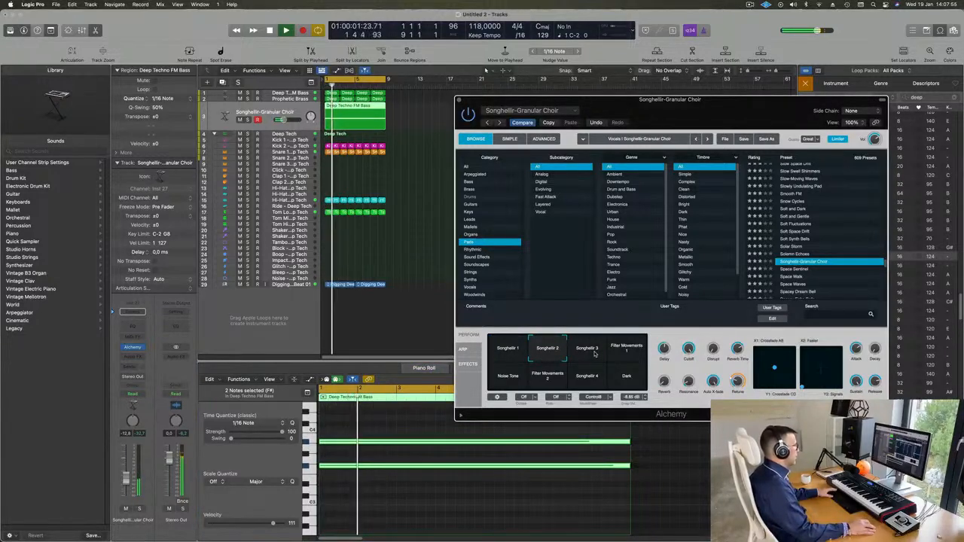
{"action": "left_click", "coordinate": [593, 352]}
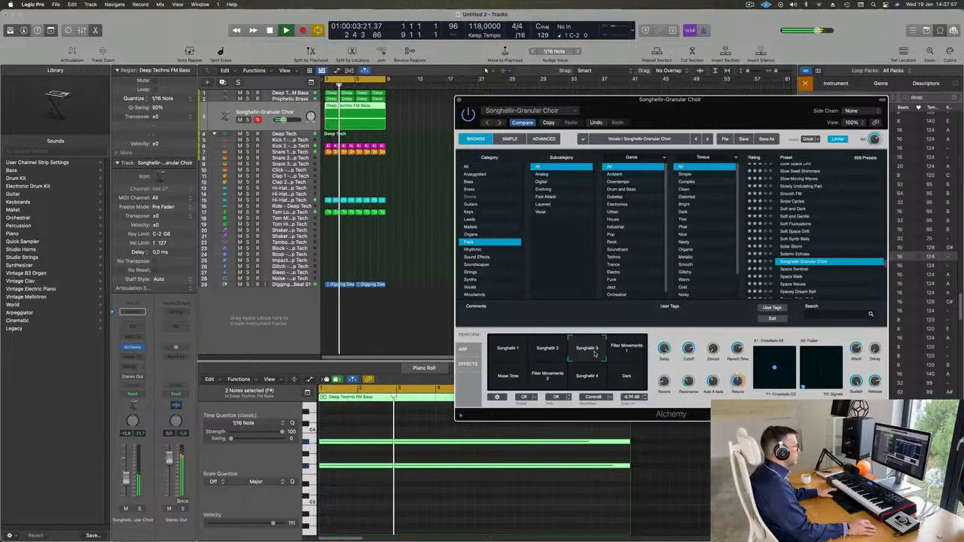
{"action": "left_click", "coordinate": [635, 353]}
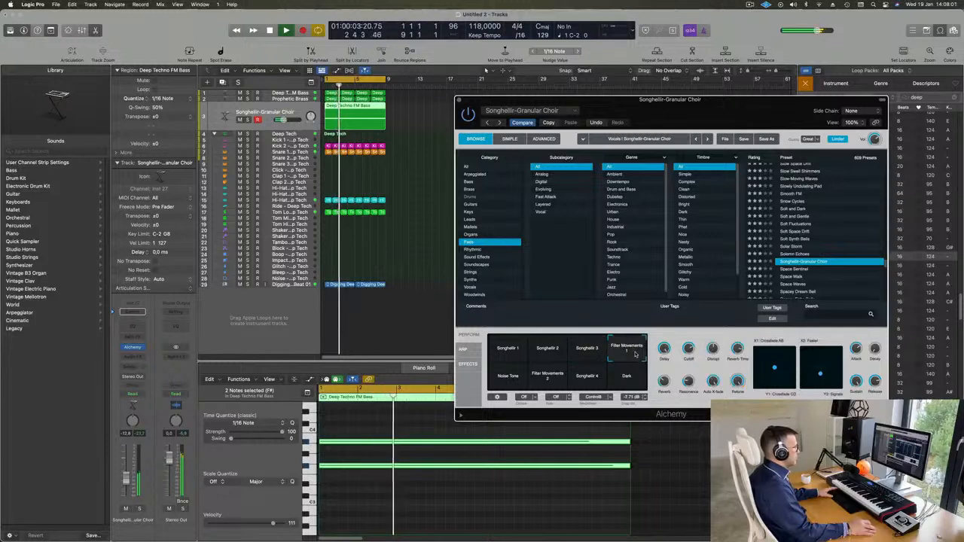
Step: Try the Noise Tone and Filter Movements 2 variations, then settle on Songhellir 4
{"action": "left_click", "coordinate": [506, 384]}
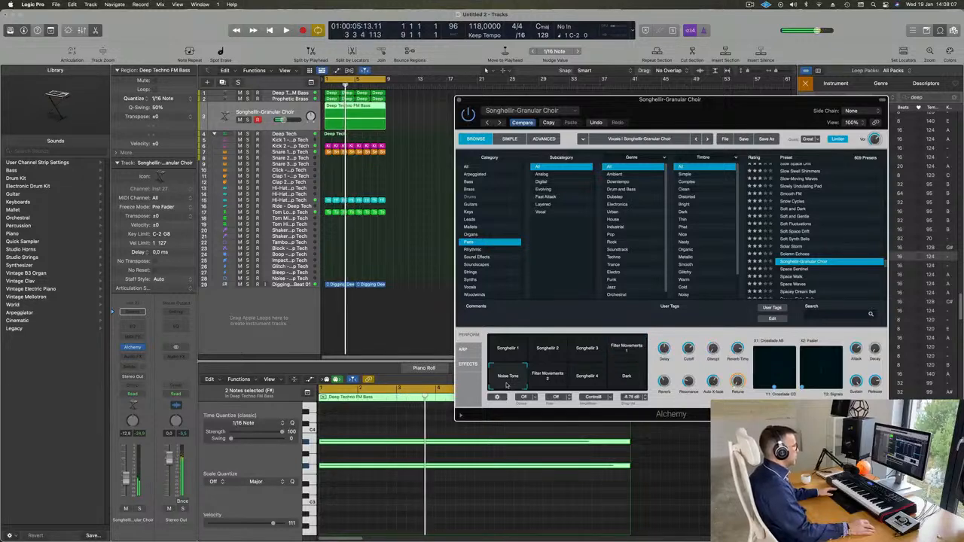
{"action": "key", "text": "space"}
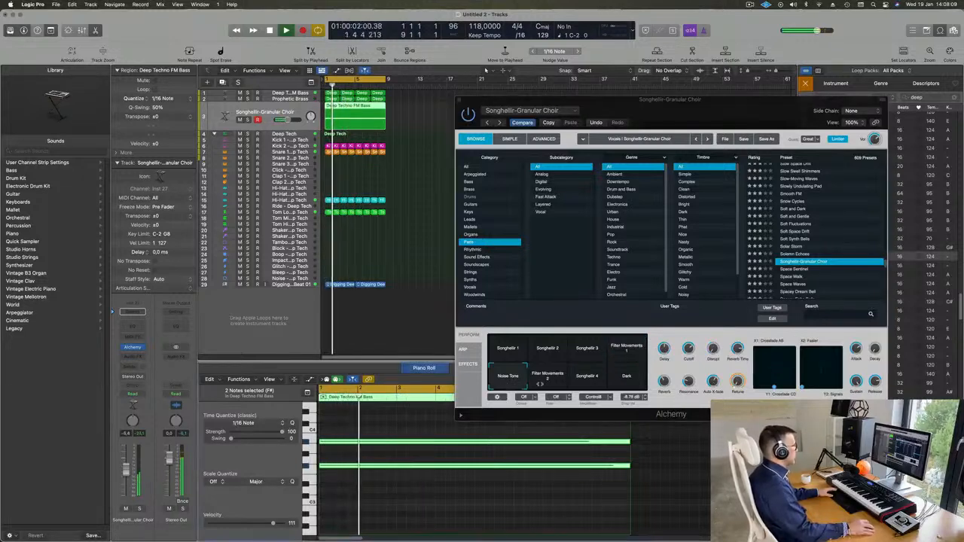
{"action": "left_click", "coordinate": [550, 383]}
{"action": "key", "text": "space"}
{"action": "key", "text": "space"}
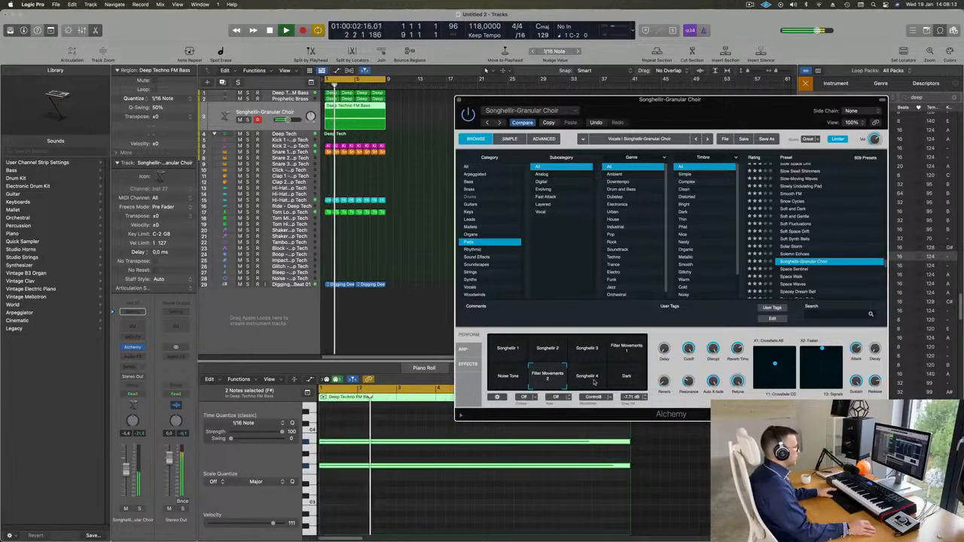
{"action": "left_click", "coordinate": [594, 382]}
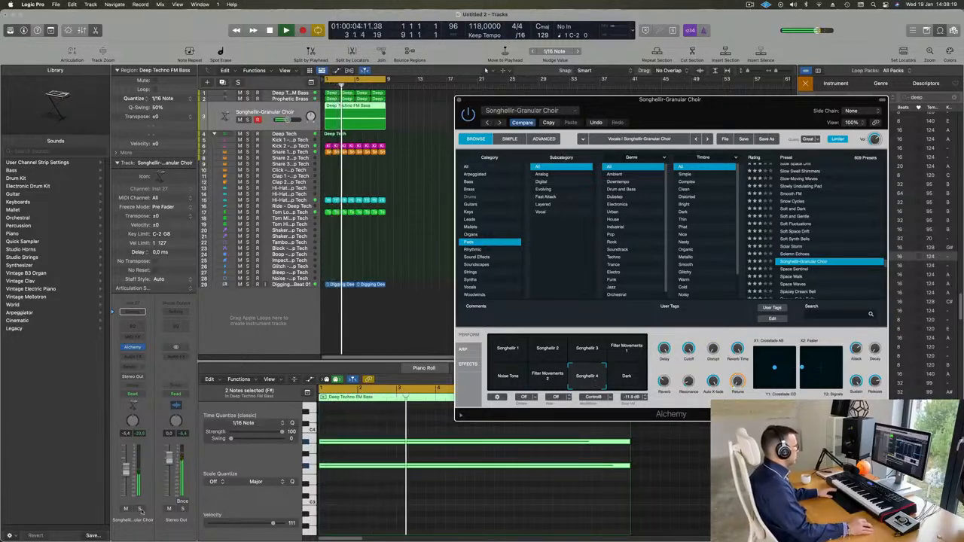
Step: Solo the choir track briefly, unsolo it, and move the Alchemy window down
{"action": "key", "text": "s"}
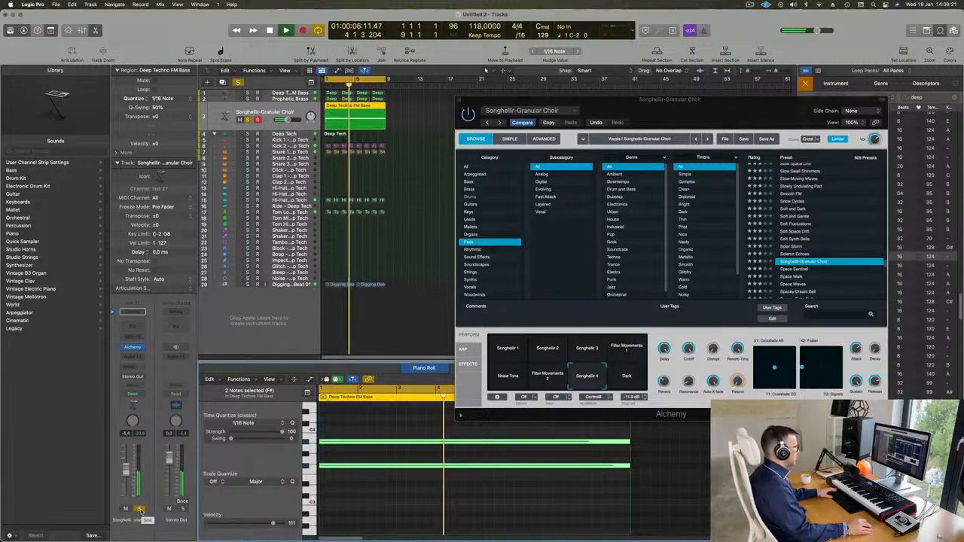
{"action": "left_click", "coordinate": [140, 509]}
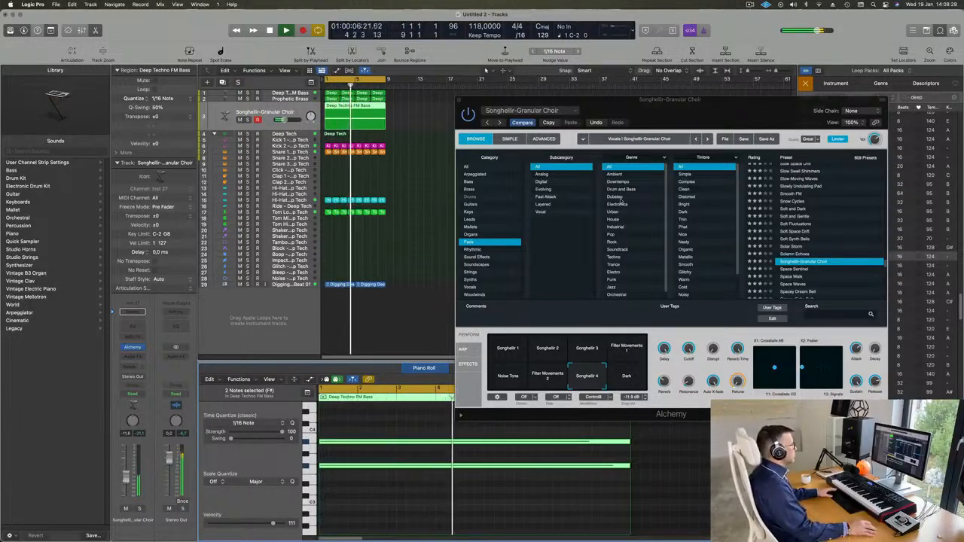
{"action": "left_click_drag", "start_coordinate": [639, 98], "coordinate": [467, 271]}
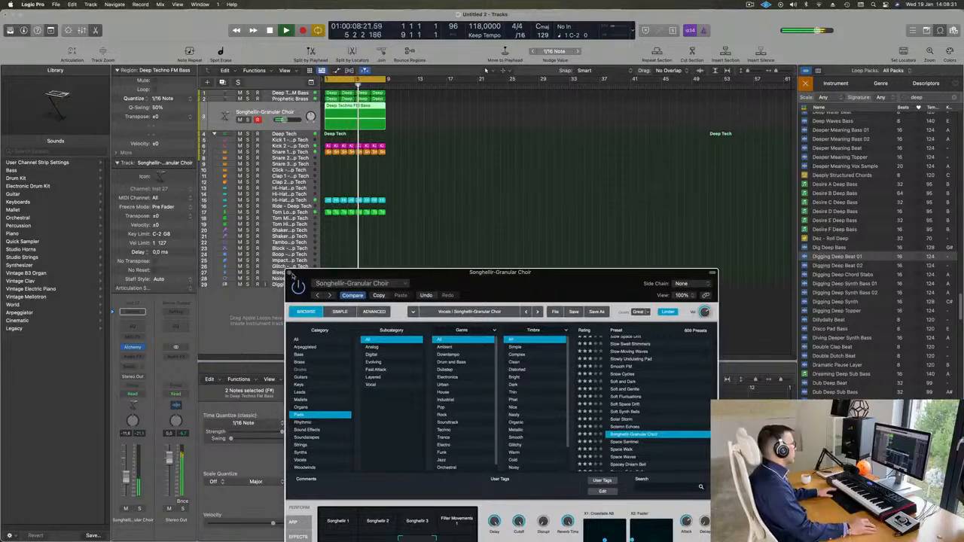
Step: Add a duplicate Deep Techno FM Bass track and move the first bass region onto it
{"action": "key", "text": "v"}
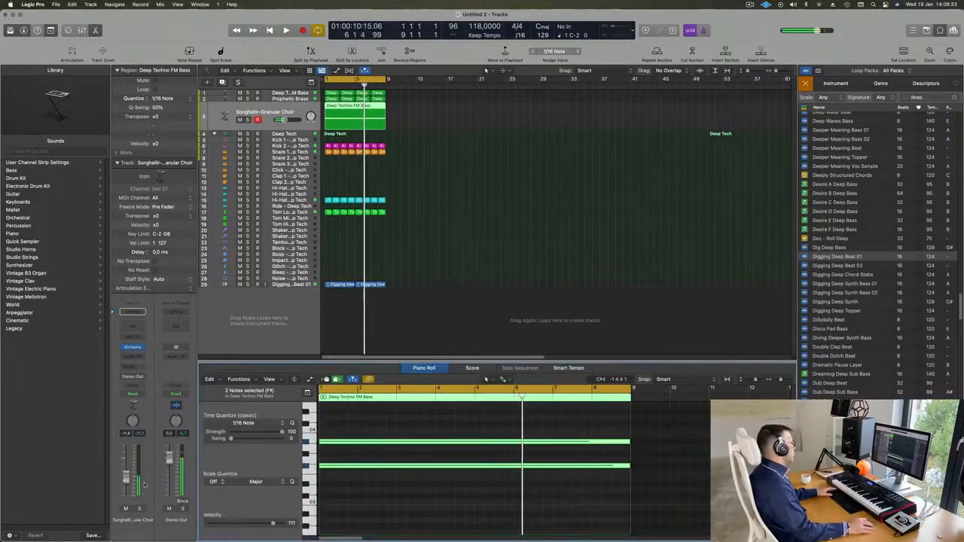
{"action": "key", "text": "Return"}
{"action": "key", "text": "Return"}
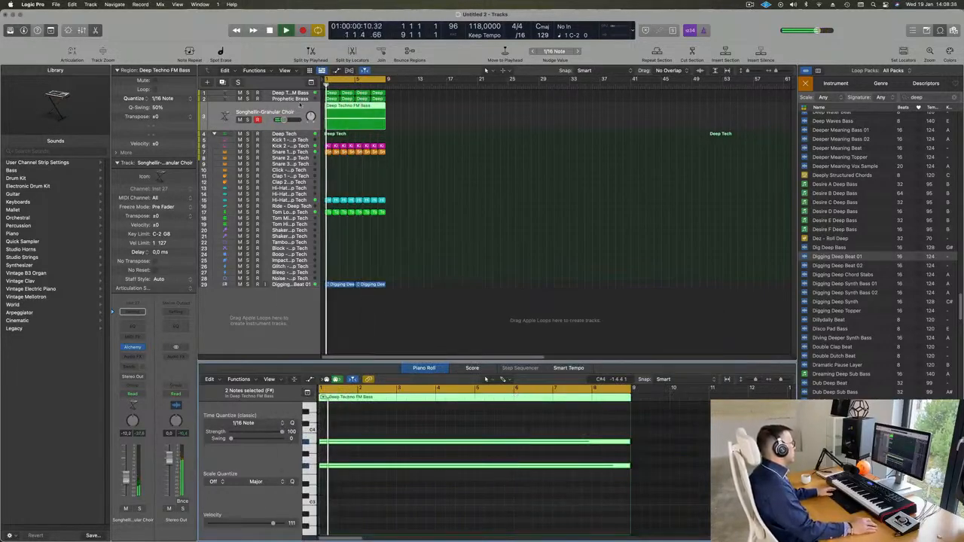
{"action": "left_click", "coordinate": [303, 94]}
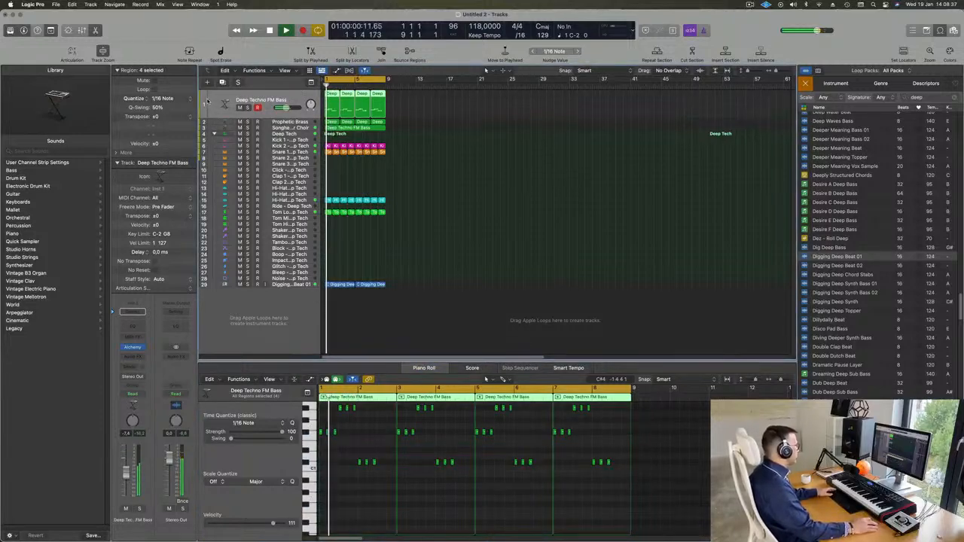
{"action": "left_click", "coordinate": [222, 81]}
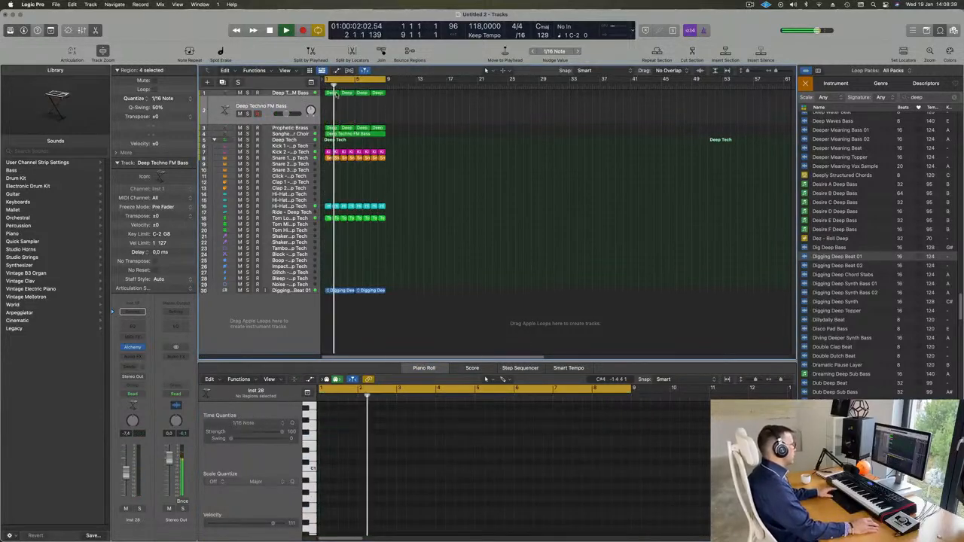
{"action": "left_click", "coordinate": [335, 95]}
{"action": "left_click_drag", "start_coordinate": [335, 94], "coordinate": [333, 111]}
Step: Open the bar 1 bass region in the Piano Roll and delete its two G#1 notes
{"action": "left_click", "coordinate": [347, 93]}
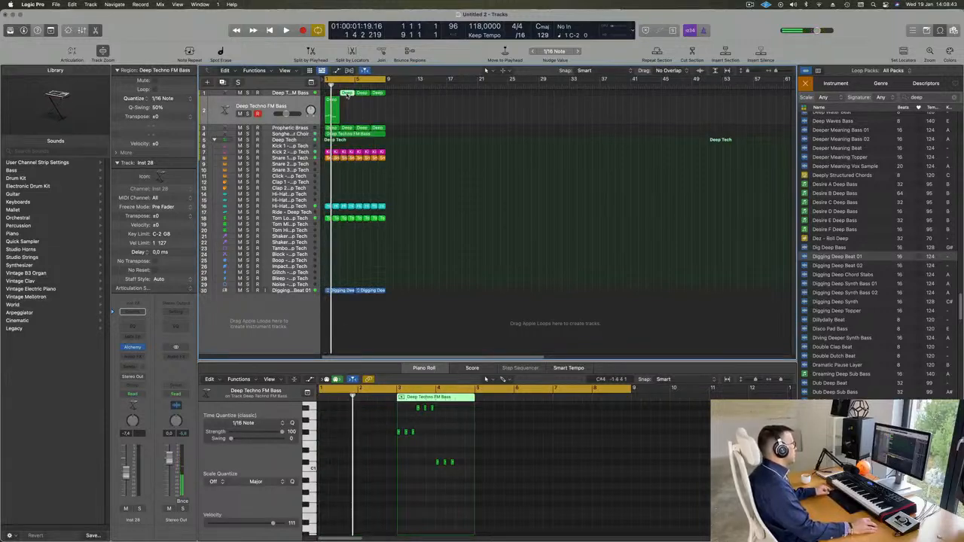
{"action": "left_click", "coordinate": [332, 98]}
{"action": "scroll", "coordinate": [379, 482], "scroll_direction": "up", "scroll_amount": 5}
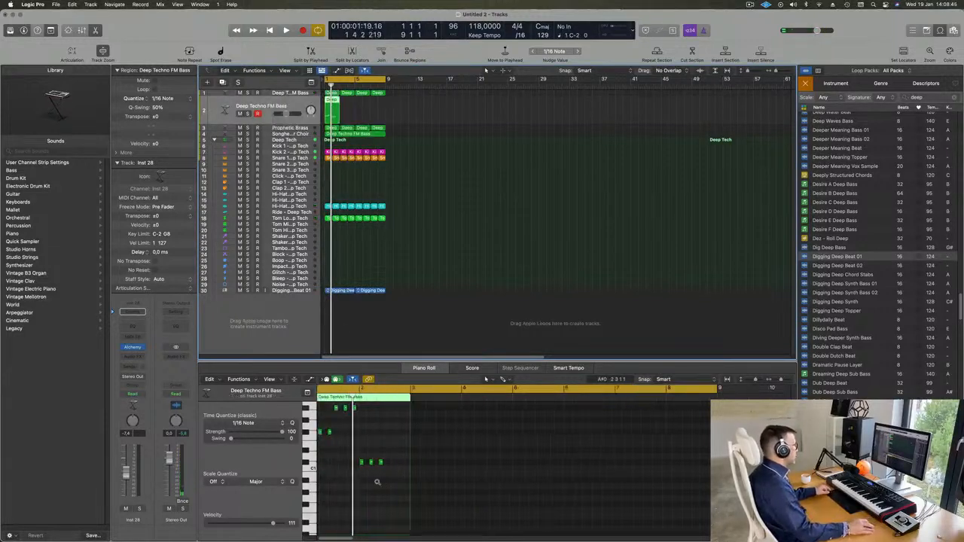
{"action": "scroll", "coordinate": [381, 483], "scroll_direction": "left", "scroll_amount": 3}
{"action": "left_click_drag", "start_coordinate": [350, 420], "coordinate": [493, 454]}
{"action": "key", "text": "Delete"}
{"action": "scroll", "coordinate": [406, 448], "scroll_direction": "up", "scroll_amount": 2}
{"action": "key", "text": "Delete"}
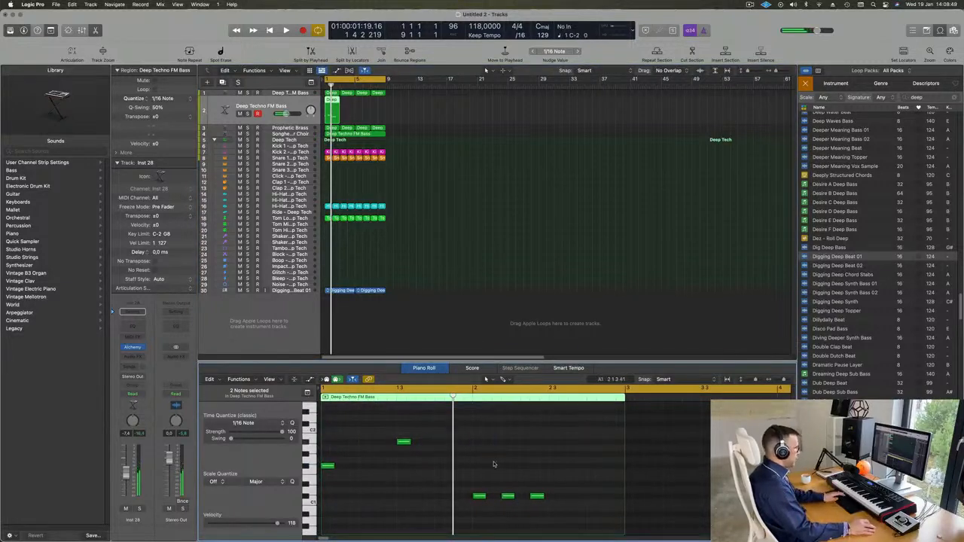
Step: Select the three remaining bass notes and lengthen them into longer tones
{"action": "left_click_drag", "start_coordinate": [548, 504], "coordinate": [551, 505]}
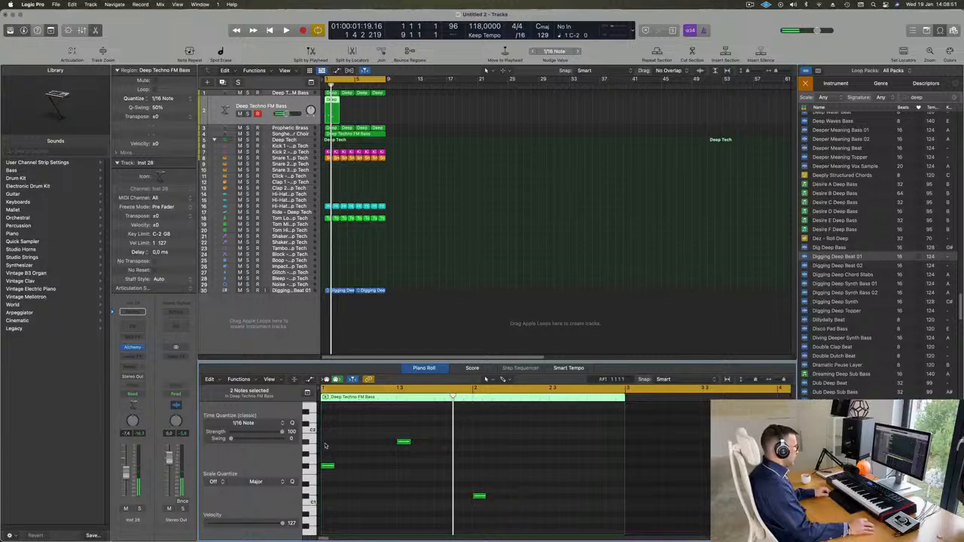
{"action": "left_click_drag", "start_coordinate": [327, 444], "coordinate": [510, 528]}
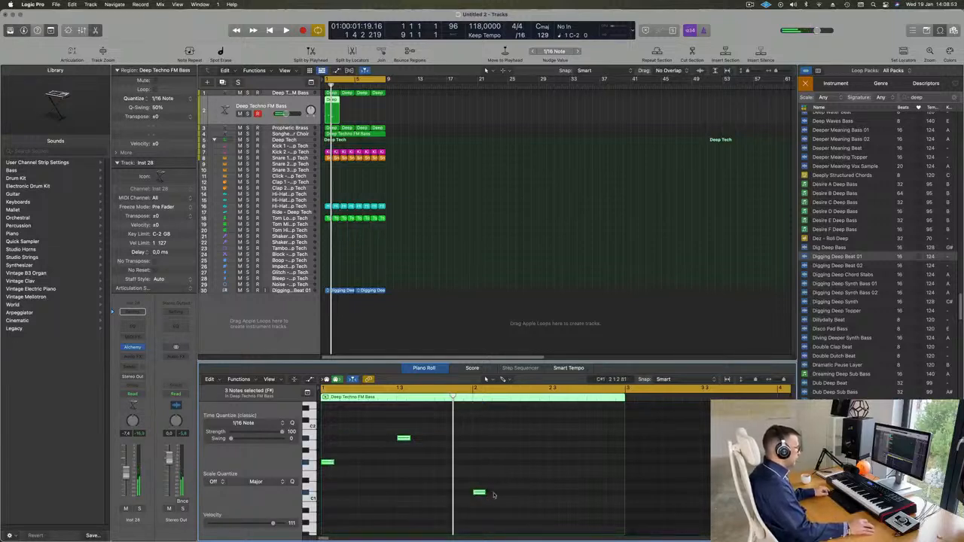
{"action": "left_click_drag", "start_coordinate": [494, 494], "coordinate": [598, 495]}
{"action": "left_click", "coordinate": [524, 495]}
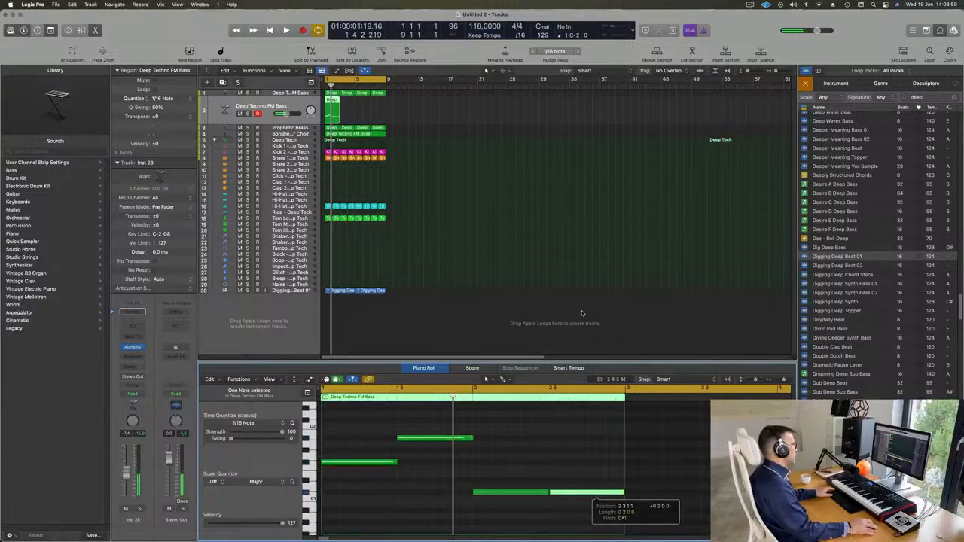
Step: Repeat the FM bass region with Cmd+R so copies play back to back, then audition from bar 1
{"action": "key", "text": "space"}
{"action": "key", "text": "space"}
{"action": "left_click", "coordinate": [391, 115]}
{"action": "left_click", "coordinate": [290, 111]}
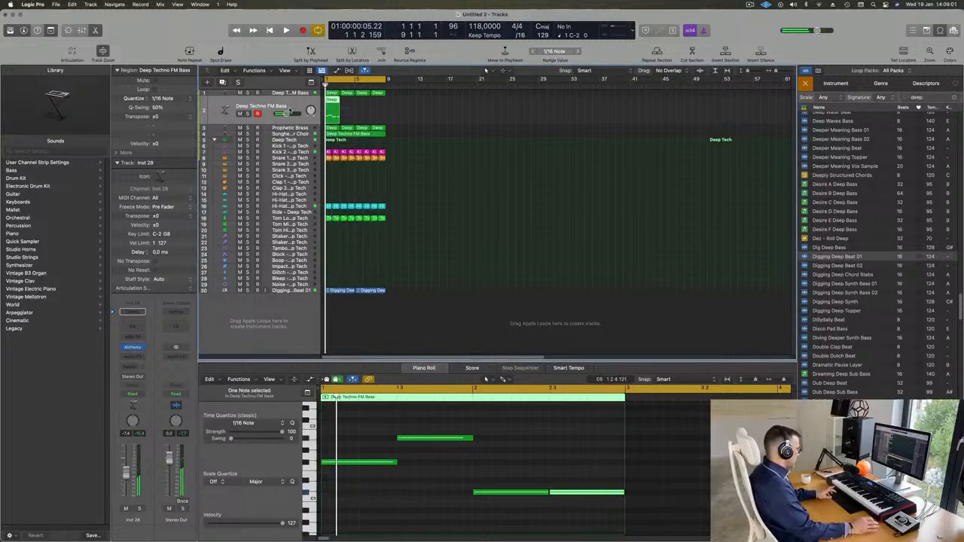
{"action": "key", "text": "super+r"}
{"action": "key", "text": "super+r"}
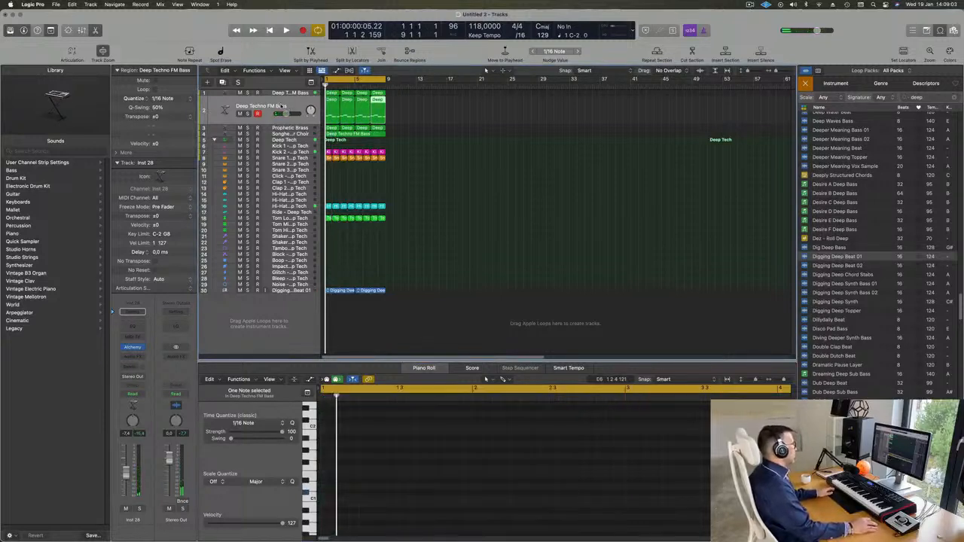
{"action": "left_click", "coordinate": [282, 106]}
{"action": "key", "text": "space"}
{"action": "key", "text": "space"}
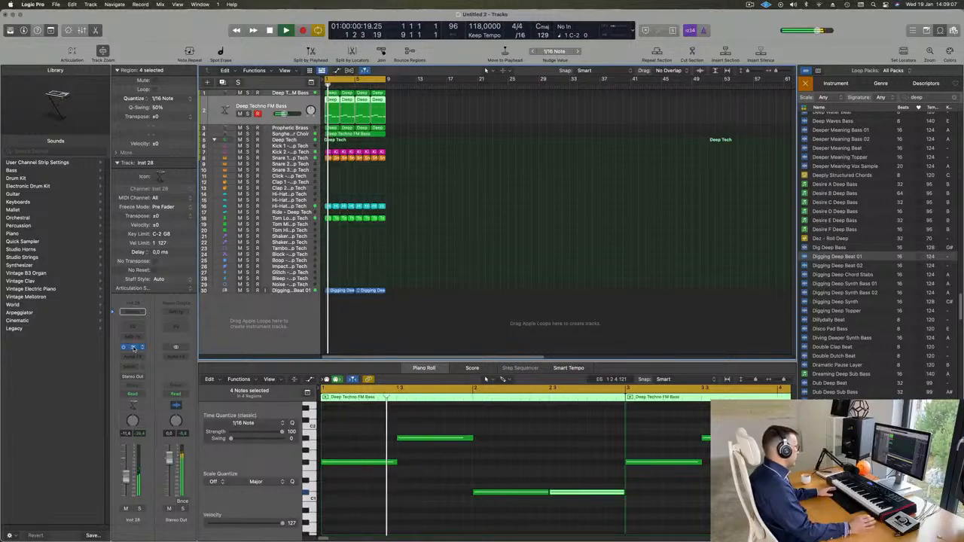
Step: Load Alchemy's 808 Mutation Bass preset from the Bass category and solo the bass track
{"action": "left_click", "coordinate": [132, 347]}
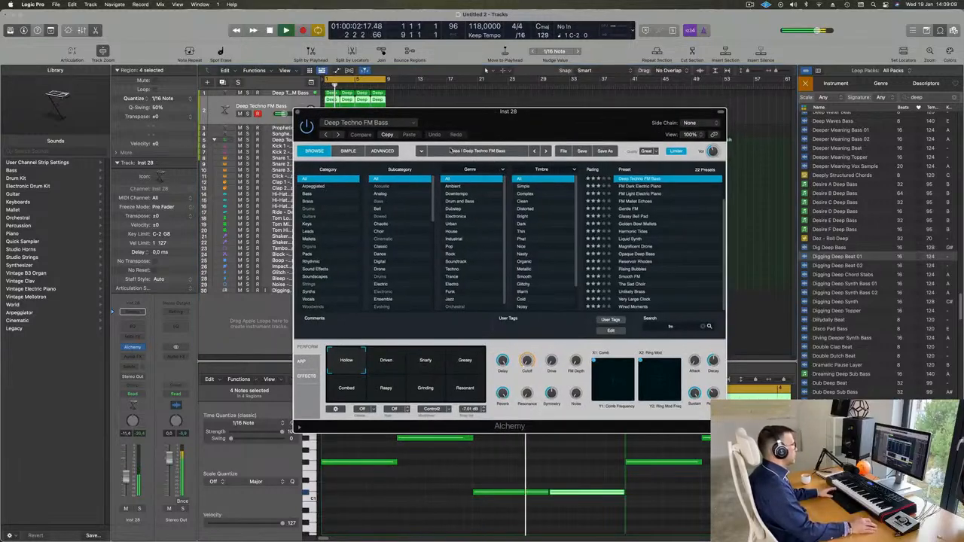
{"action": "left_click", "coordinate": [307, 194]}
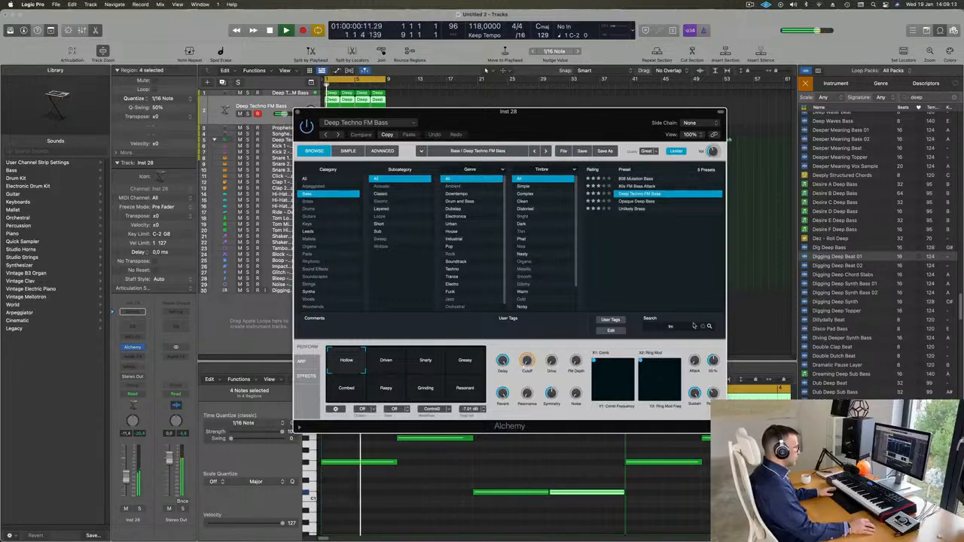
{"action": "key", "text": "space"}
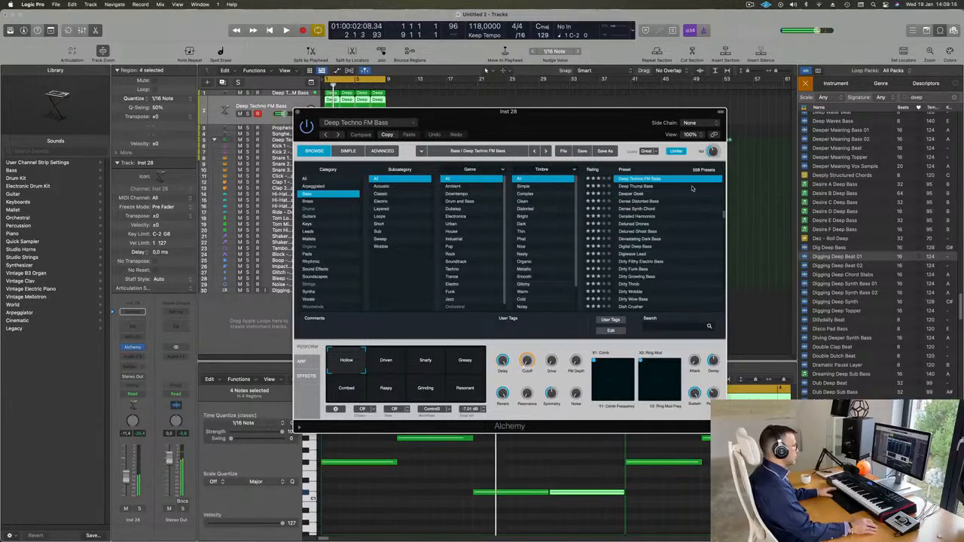
{"action": "scroll", "coordinate": [681, 198], "scroll_direction": "up", "scroll_amount": 10}
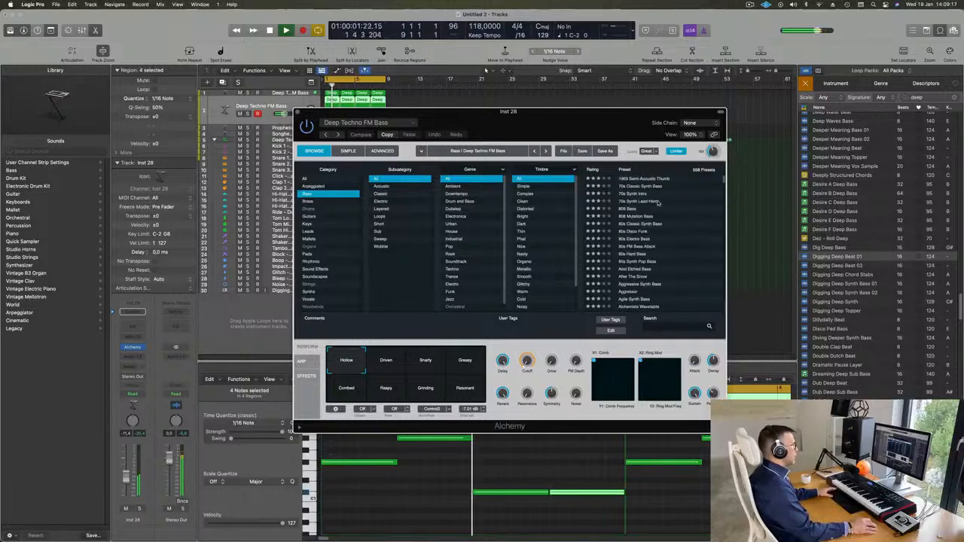
{"action": "left_click", "coordinate": [634, 218]}
{"action": "key", "text": "space"}
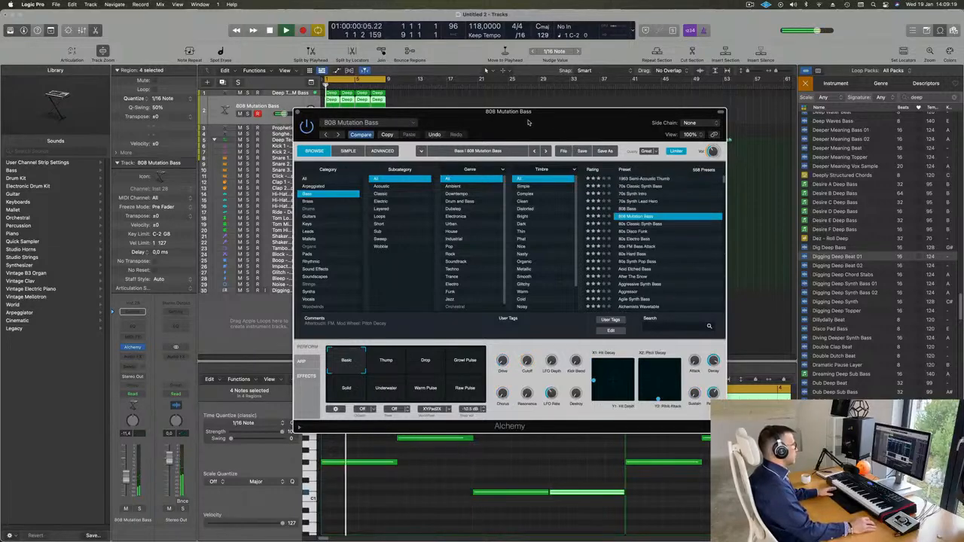
{"action": "left_click_drag", "start_coordinate": [509, 112], "coordinate": [656, 134]}
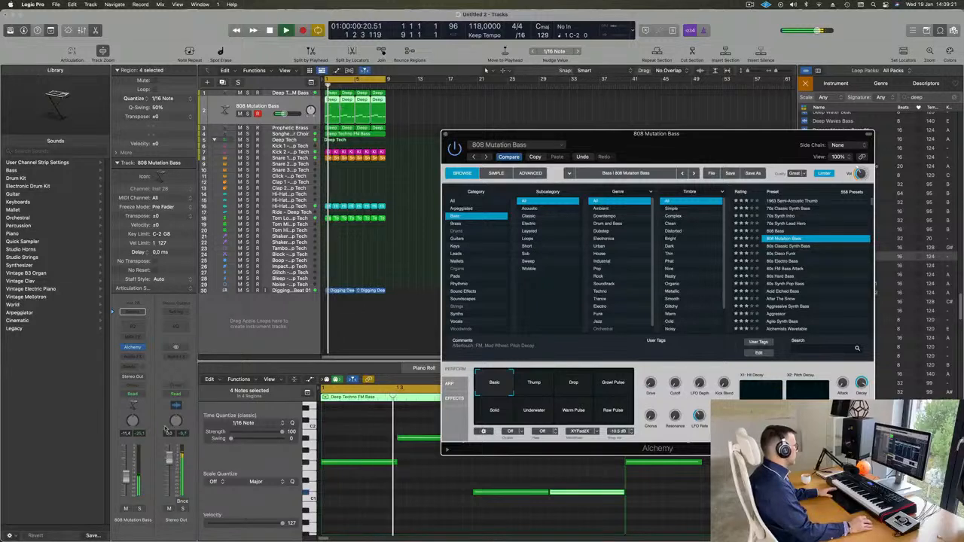
{"action": "key", "text": "s"}
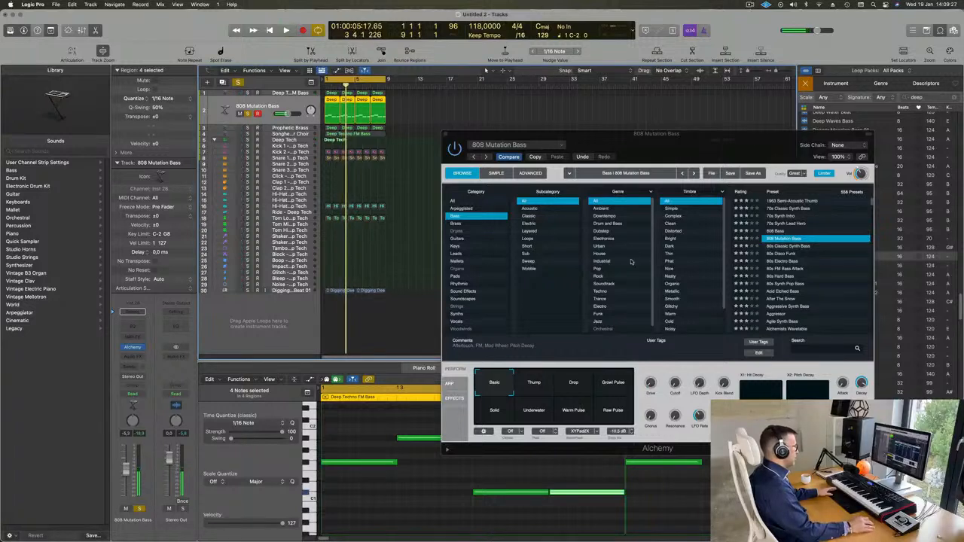
Step: Select all 16 bass notes, try the 808 Bass preset, and unsolo the bass track
{"action": "left_click", "coordinate": [431, 487]}
{"action": "key", "text": "super+a"}
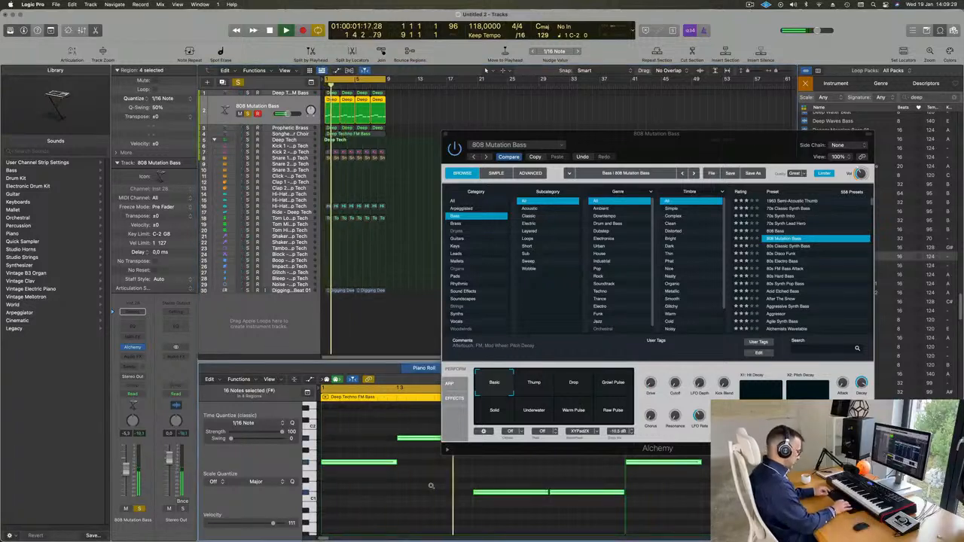
{"action": "key", "text": "Delete"}
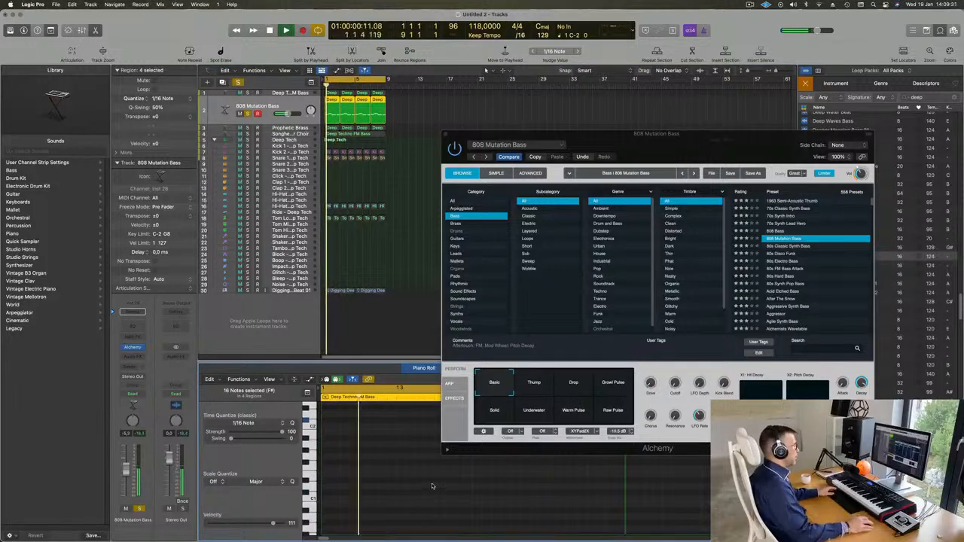
{"action": "left_click_drag", "start_coordinate": [743, 146], "coordinate": [740, 83]}
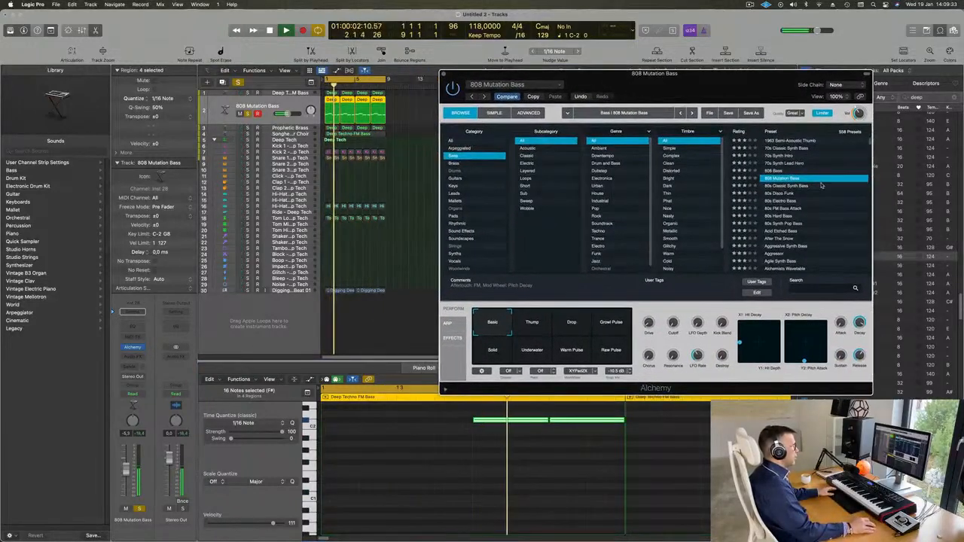
{"action": "left_click", "coordinate": [775, 171]}
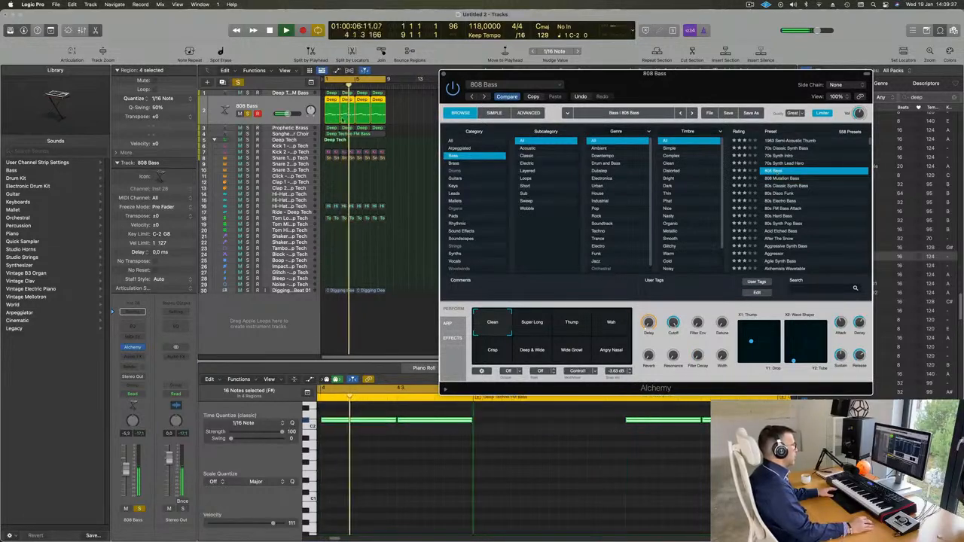
{"action": "left_click", "coordinate": [248, 113]}
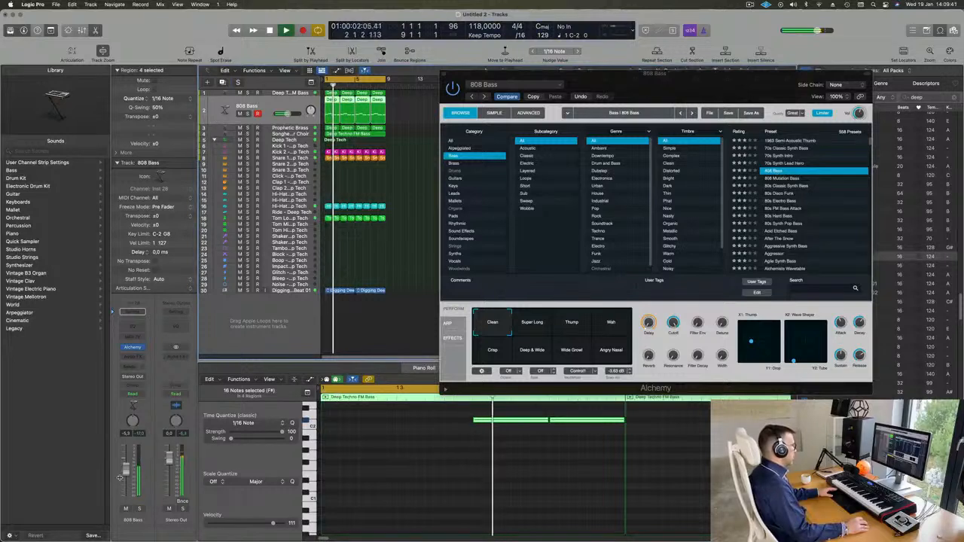
Step: Transpose the bass notes up an octave and switch back to the 808 Mutation Bass preset
{"action": "key", "text": "space"}
{"action": "left_click", "coordinate": [388, 476]}
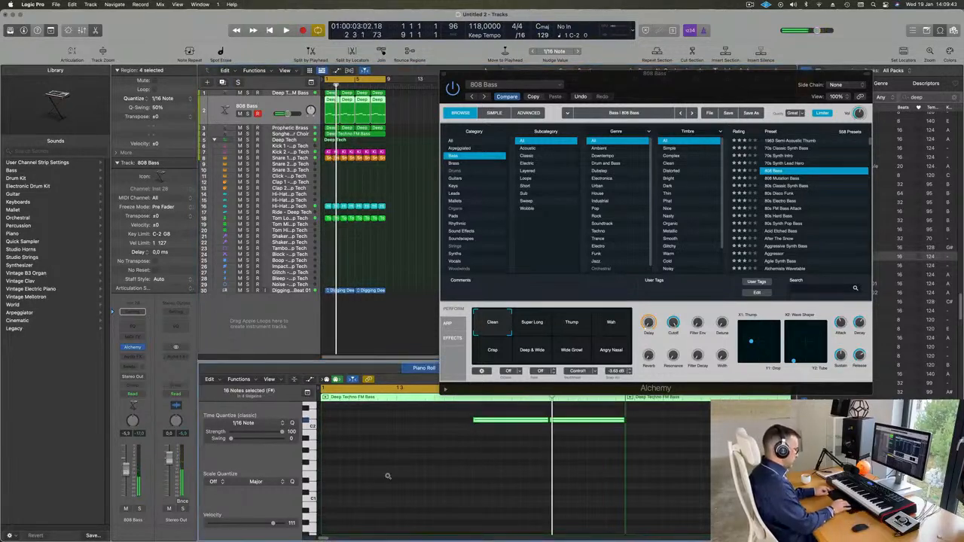
{"action": "key", "text": "alt+shift+Up"}
{"action": "key", "text": "space"}
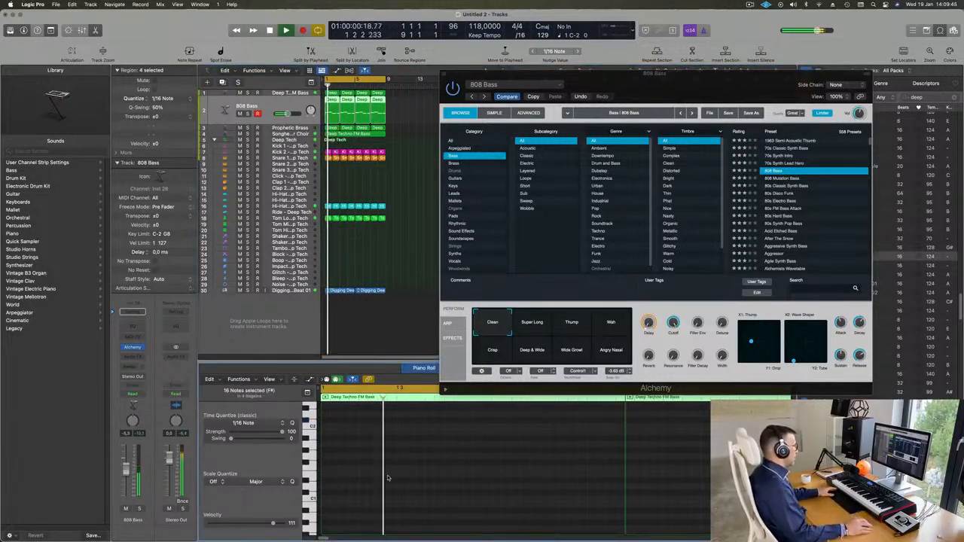
{"action": "left_click_drag", "start_coordinate": [702, 87], "coordinate": [651, 152]}
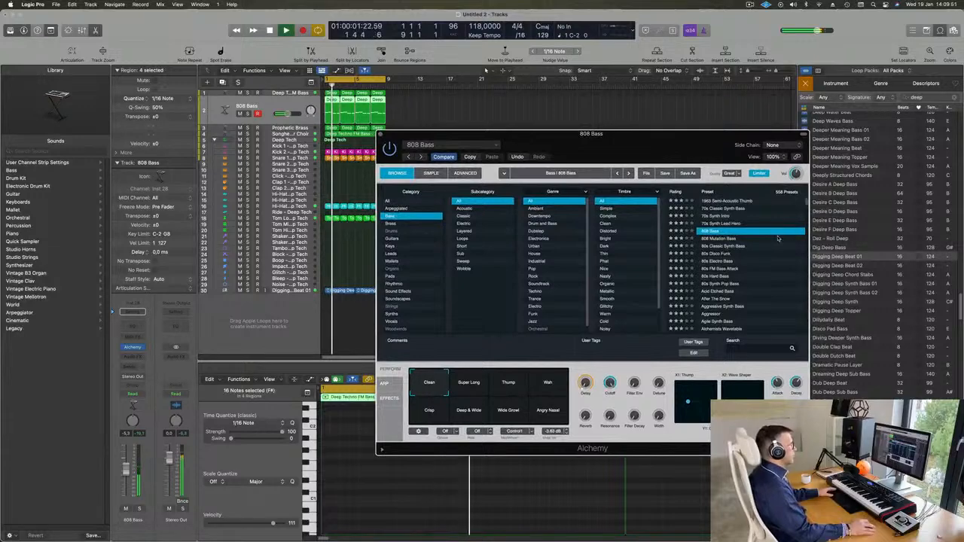
{"action": "left_click", "coordinate": [725, 240]}
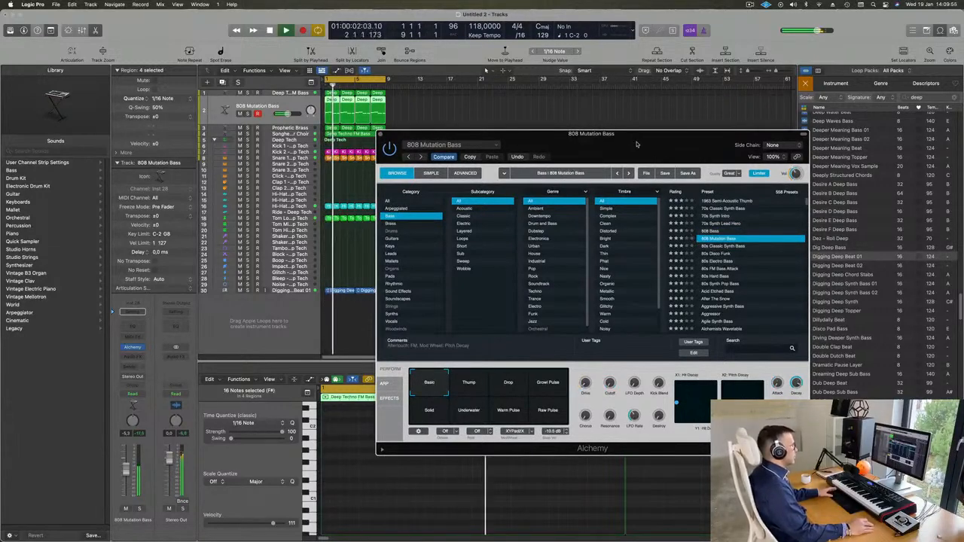
Step: Audition the Thump, Drop, Growl Pulse, Solo, Underwater, Warm Pulse and Raw Pulse variations, then reload 808 Bass
{"action": "left_click_drag", "start_coordinate": [637, 144], "coordinate": [693, 99]}
{"action": "left_click", "coordinate": [527, 339]}
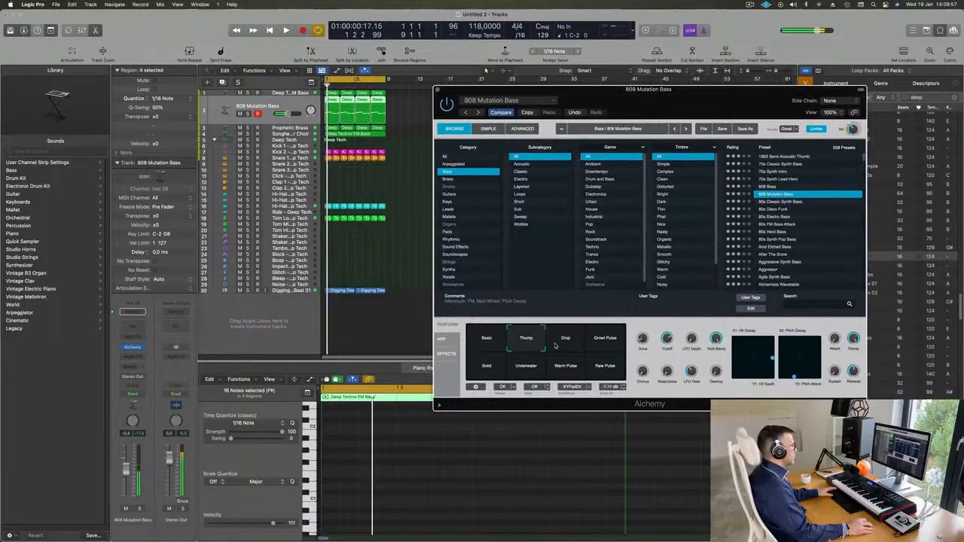
{"action": "left_click", "coordinate": [565, 341]}
{"action": "left_click", "coordinate": [606, 341]}
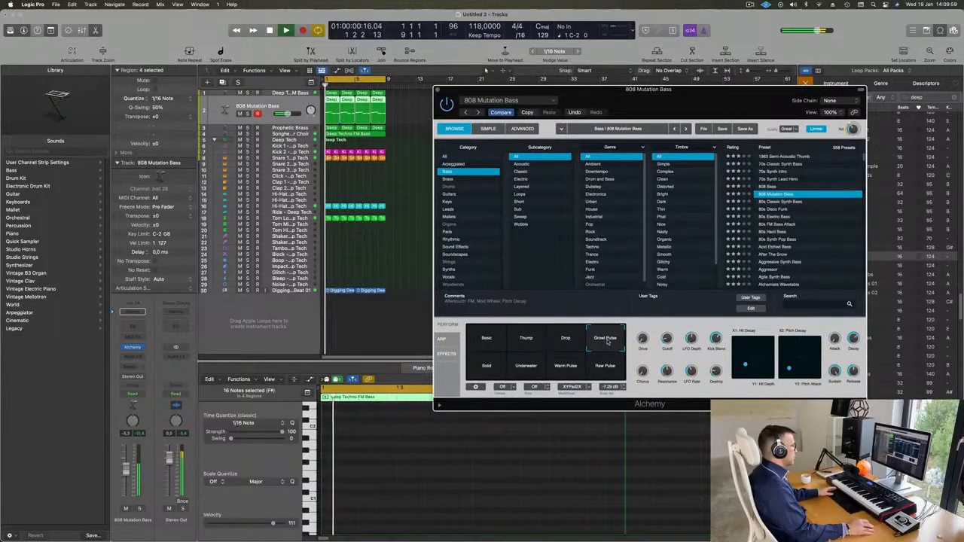
{"action": "left_click", "coordinate": [485, 368]}
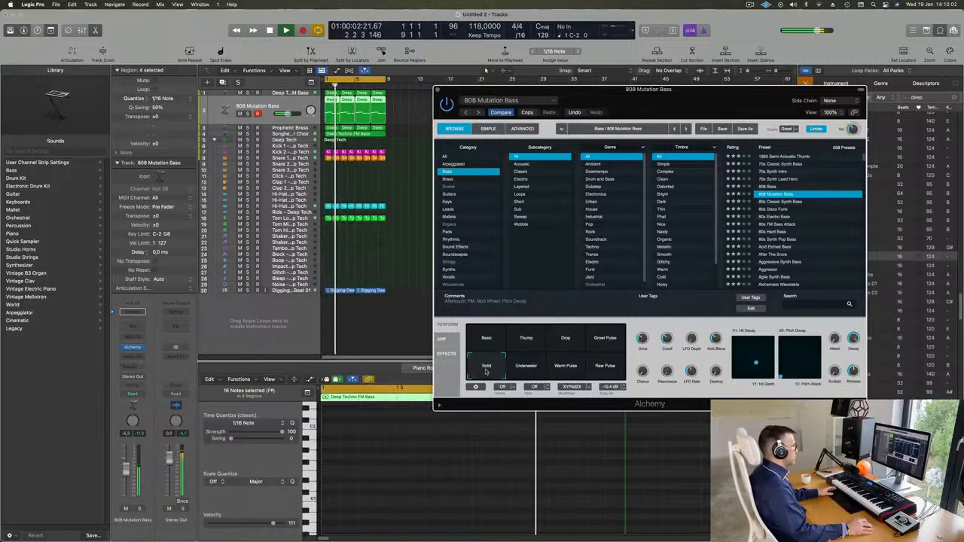
{"action": "left_click", "coordinate": [528, 369]}
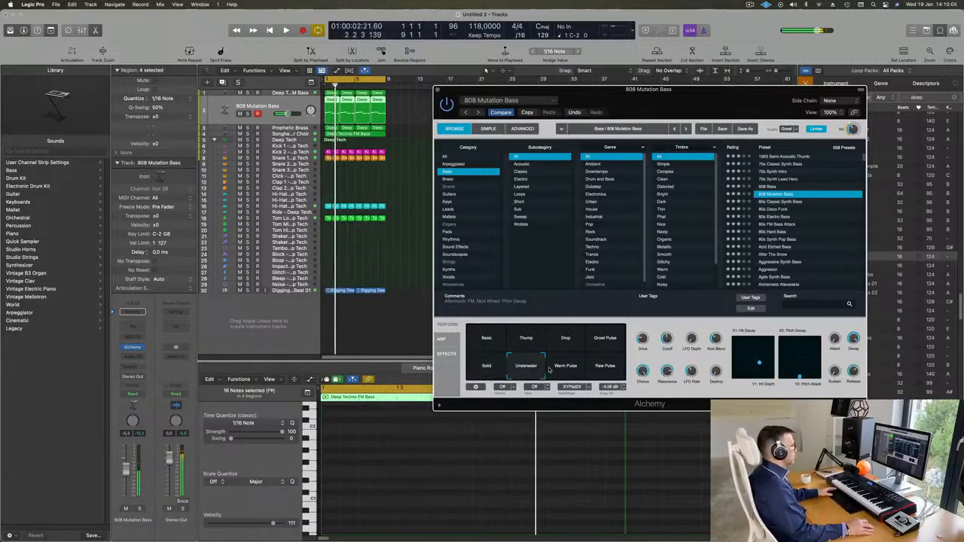
{"action": "left_click", "coordinate": [564, 369]}
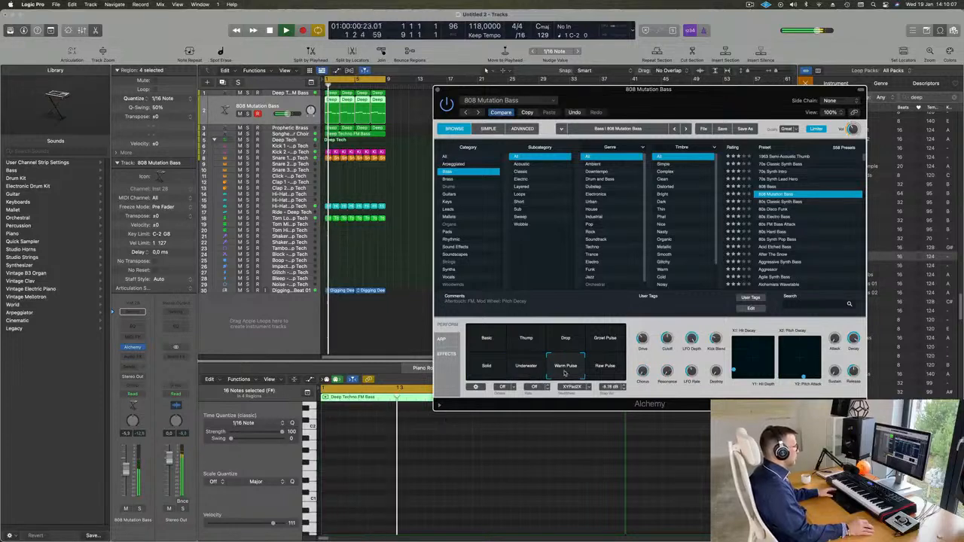
{"action": "left_click", "coordinate": [606, 368]}
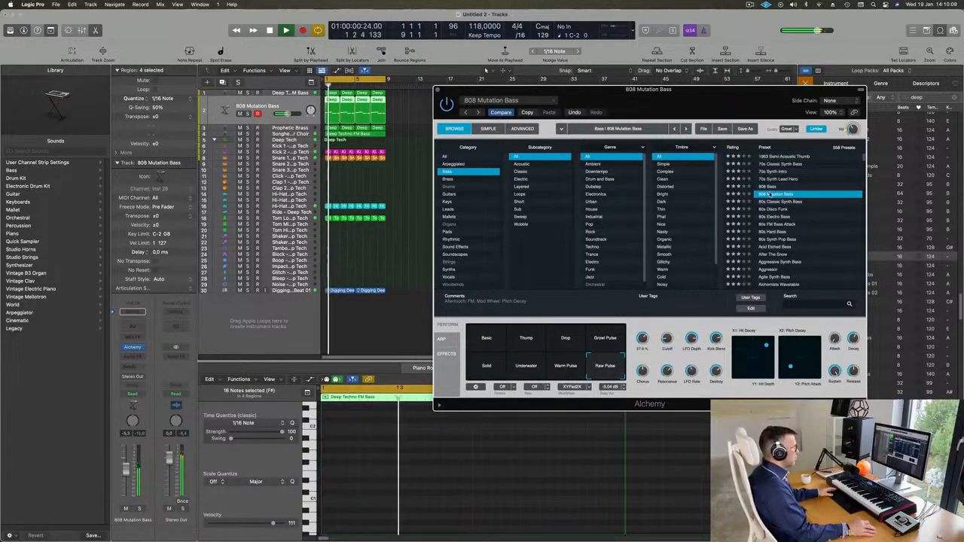
{"action": "left_click", "coordinate": [771, 186]}
Step: Try the Super Long, Thump, Wah, Crisp, Deep & Wide, Wide Growl and Angry Nasal variations
{"action": "left_click", "coordinate": [527, 340]}
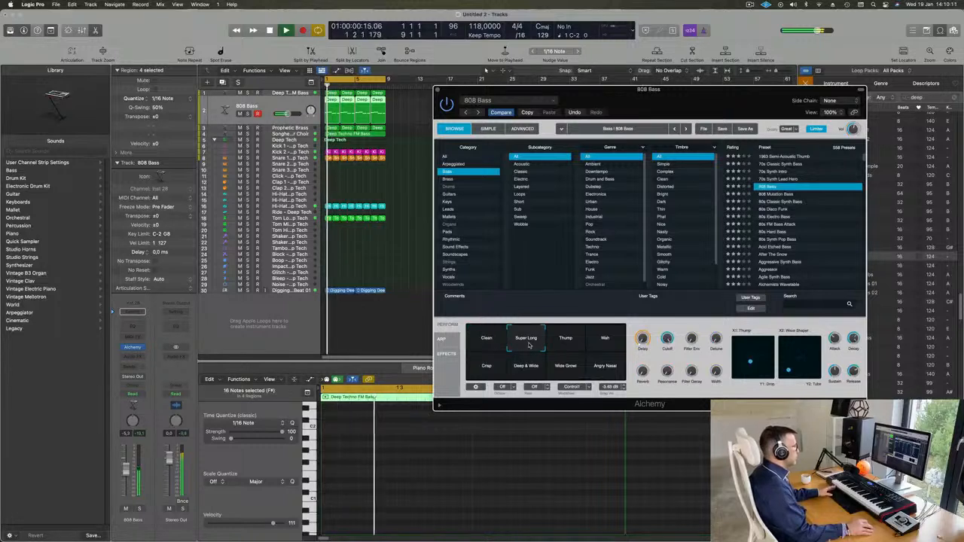
{"action": "left_click", "coordinate": [568, 344]}
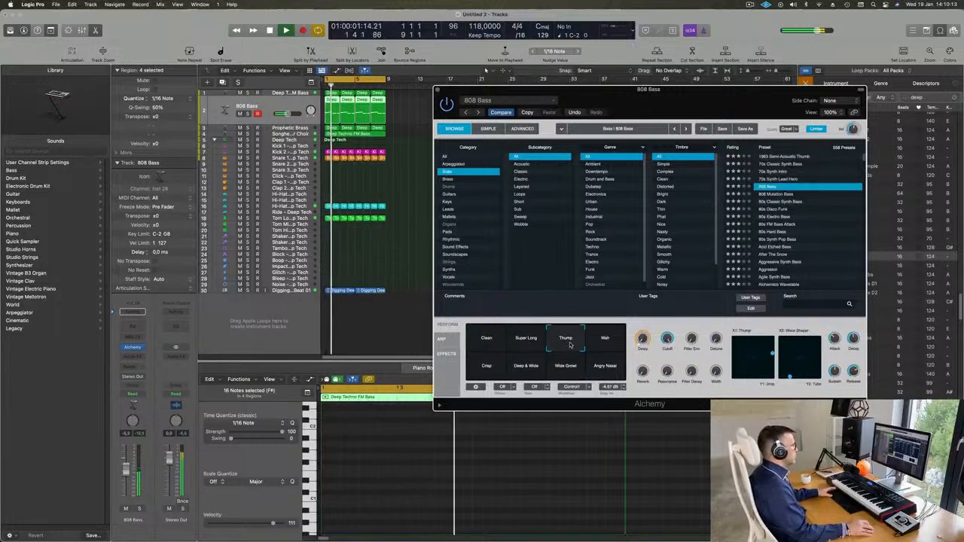
{"action": "left_click", "coordinate": [607, 344]}
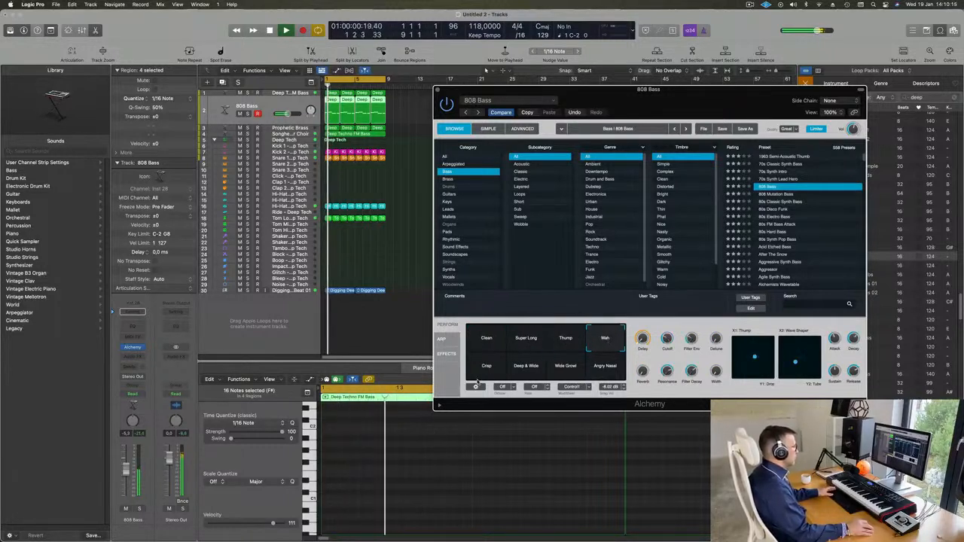
{"action": "left_click", "coordinate": [488, 368]}
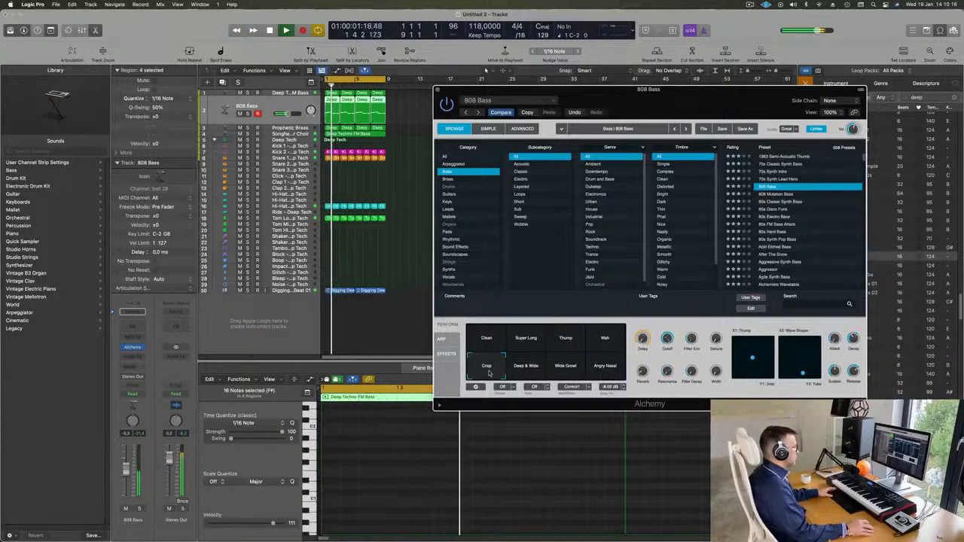
{"action": "left_click", "coordinate": [527, 367]}
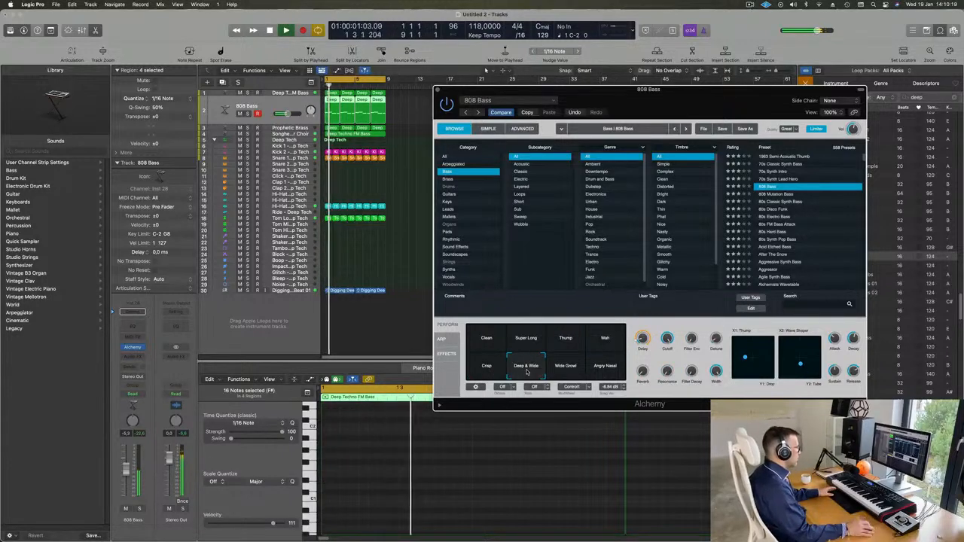
{"action": "left_click", "coordinate": [569, 370]}
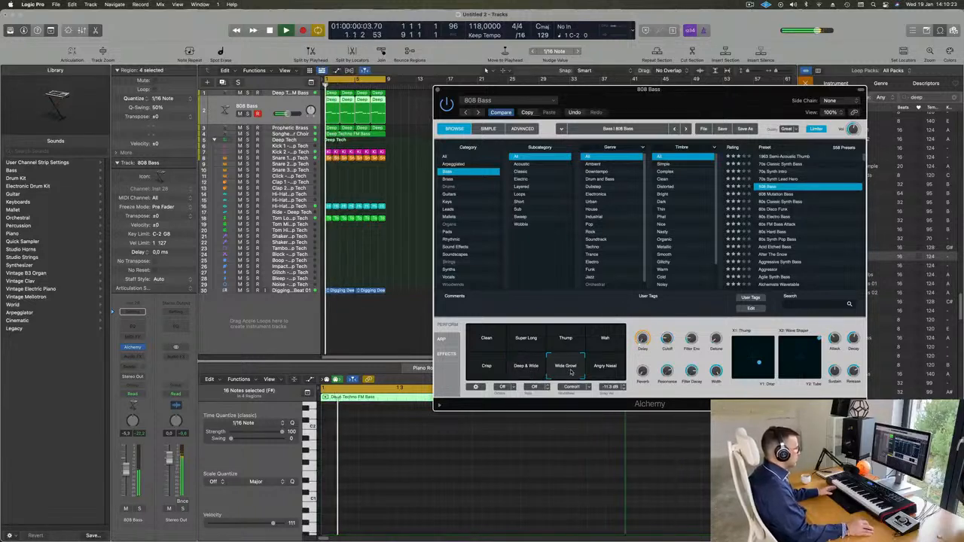
{"action": "left_click", "coordinate": [609, 370]}
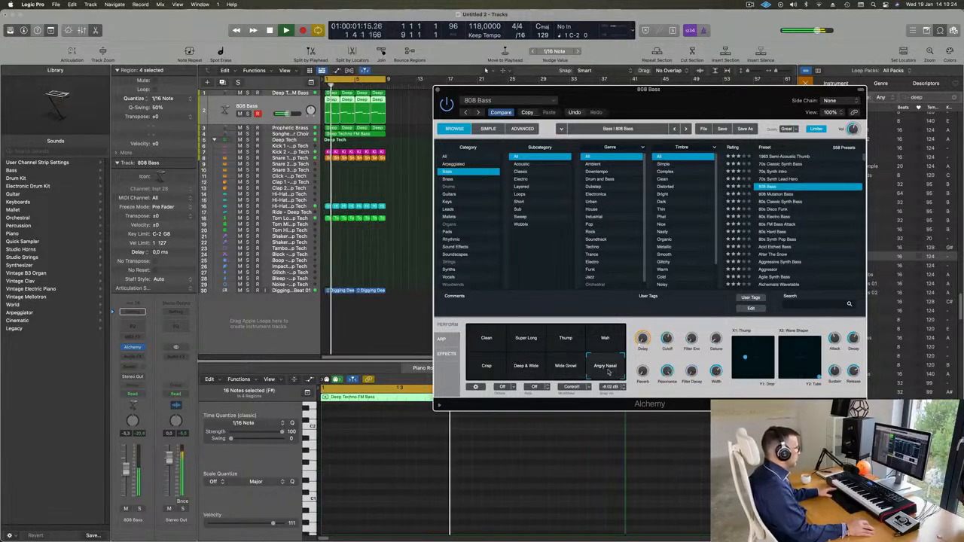
{"action": "left_click", "coordinate": [518, 370]}
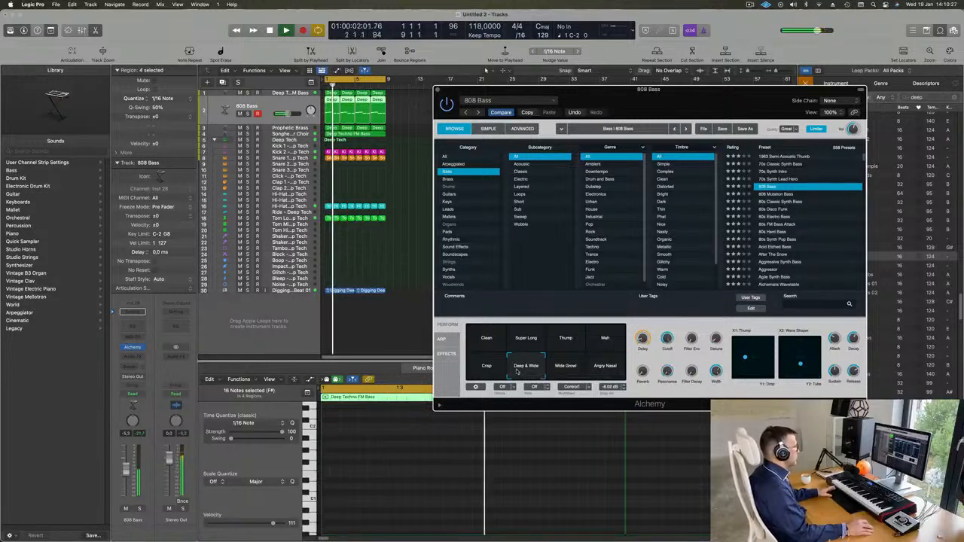
Step: Compare Clean, Super Long, Thump and Wah, settle on Deep & Wide, and close Alchemy
{"action": "left_click", "coordinate": [479, 339]}
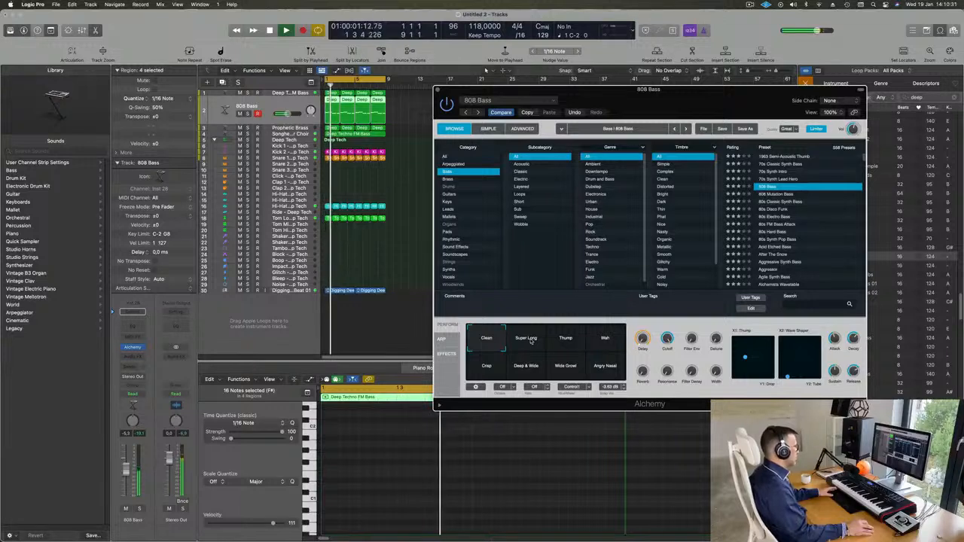
{"action": "left_click", "coordinate": [529, 341]}
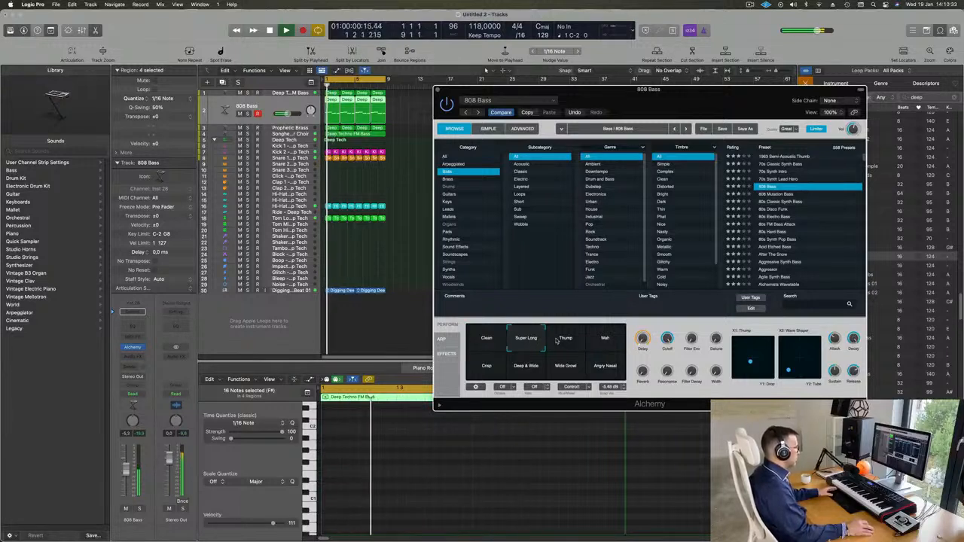
{"action": "left_click", "coordinate": [561, 340]}
{"action": "left_click", "coordinate": [606, 339]}
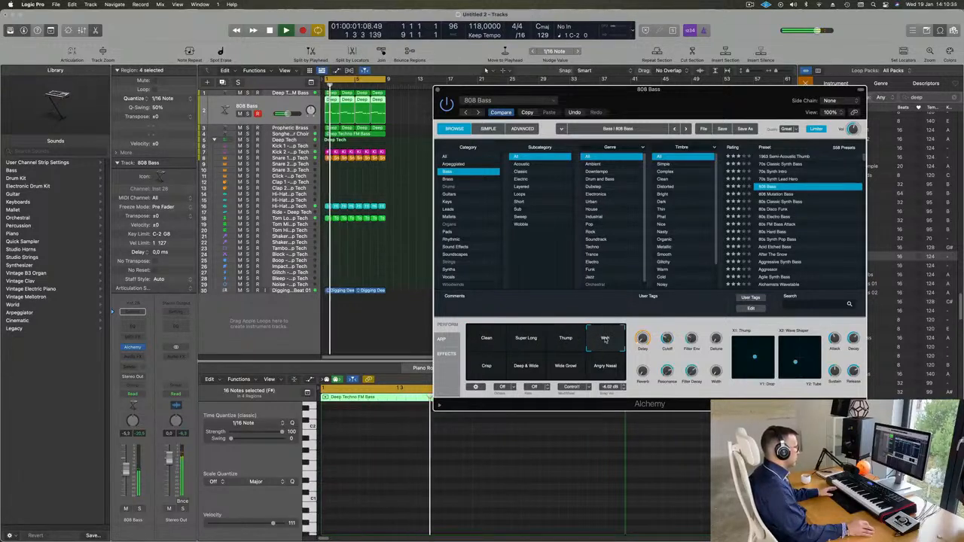
{"action": "left_click", "coordinate": [544, 363]}
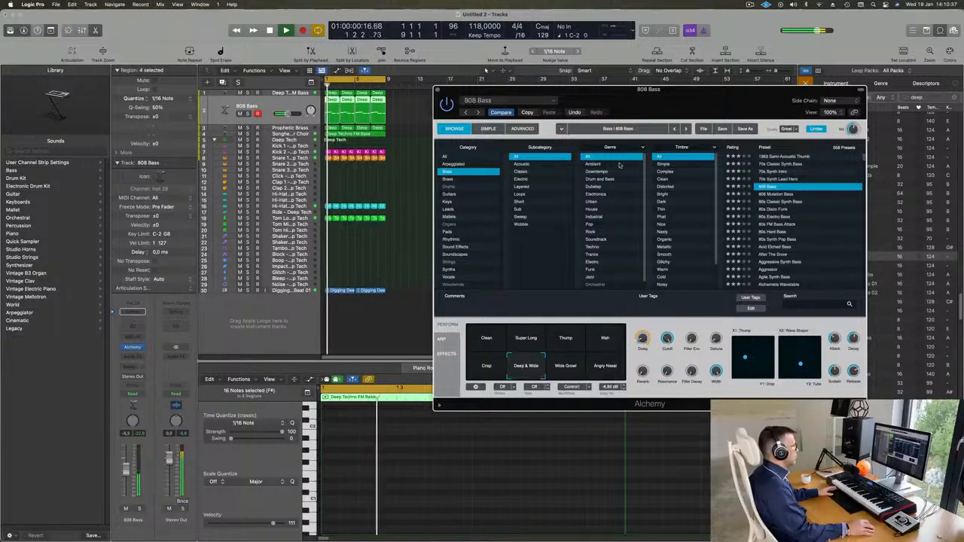
{"action": "left_click_drag", "start_coordinate": [688, 94], "coordinate": [642, 91]}
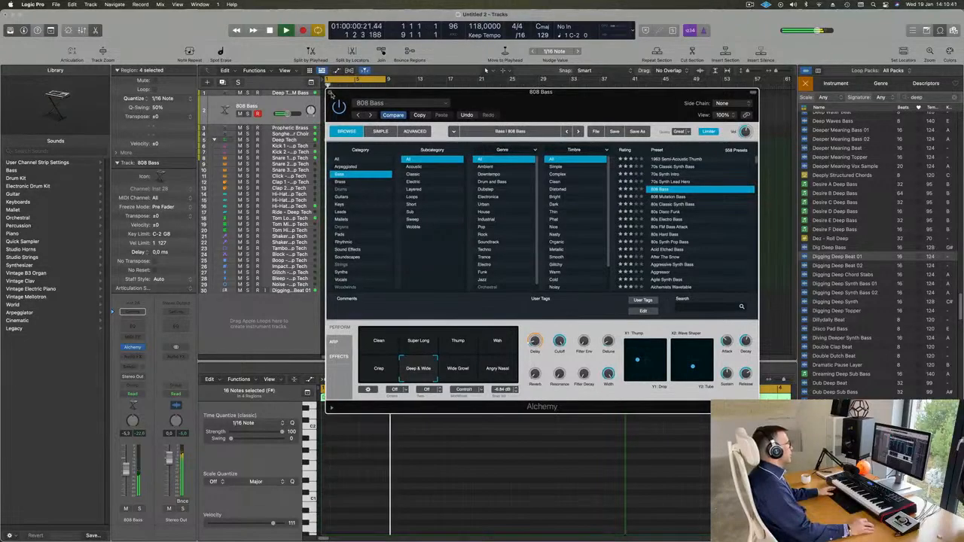
{"action": "left_click", "coordinate": [329, 92]}
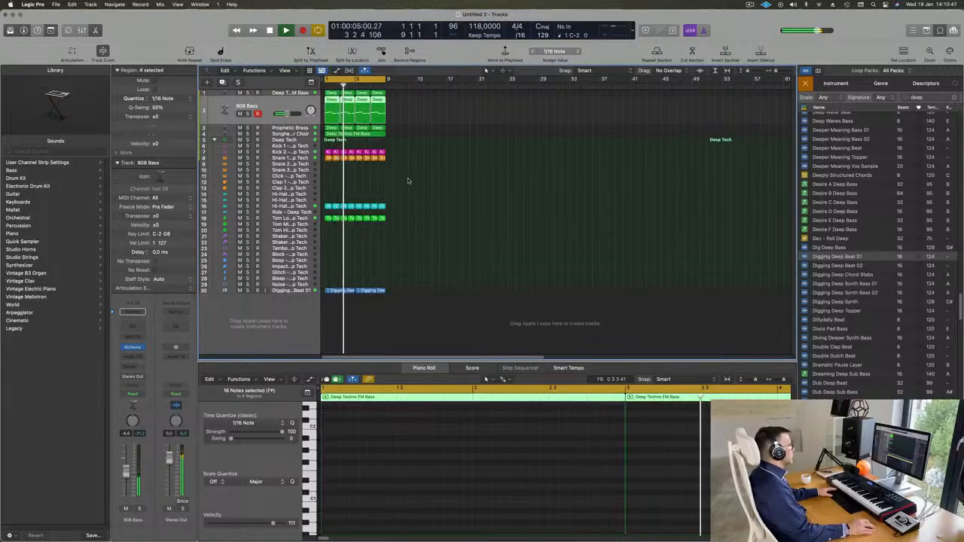
Step: Insert a Channel EQ on the Songhellir-Granular Choir and raise its low cut to about 270 Hz
{"action": "scroll", "coordinate": [505, 201], "scroll_direction": "up", "scroll_amount": 5}
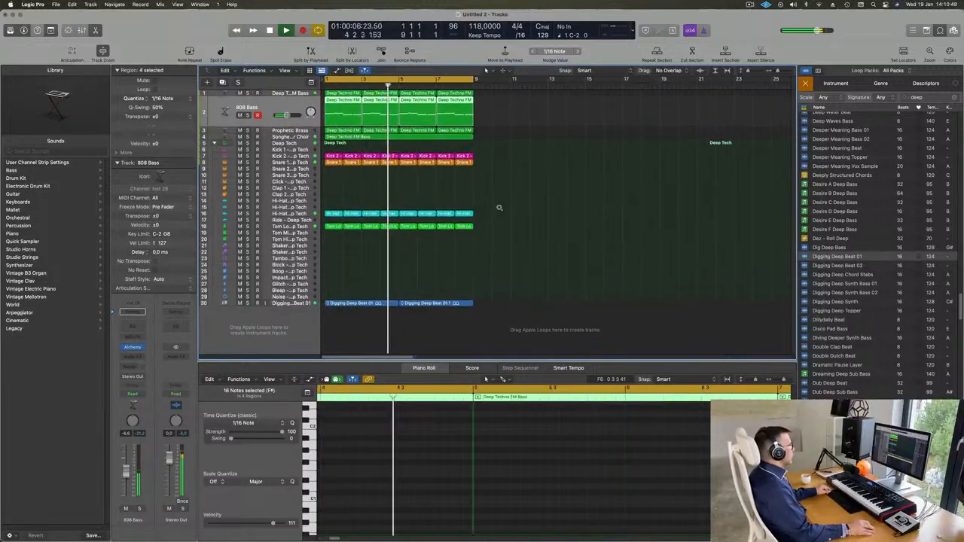
{"action": "scroll", "coordinate": [499, 202], "scroll_direction": "up", "scroll_amount": 1}
{"action": "left_click", "coordinate": [289, 141]}
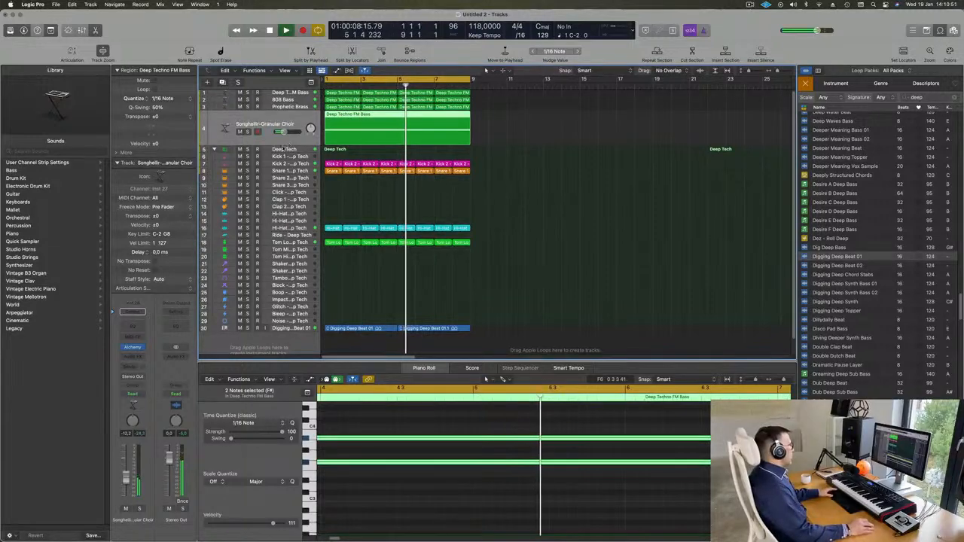
{"action": "key", "text": "Return"}
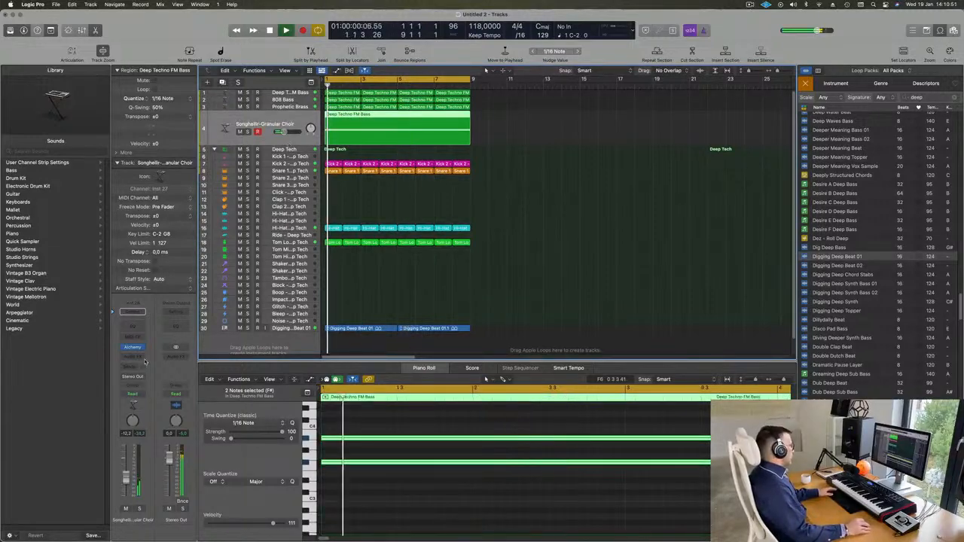
{"action": "left_click", "coordinate": [132, 329]}
{"action": "left_click", "coordinate": [342, 150]}
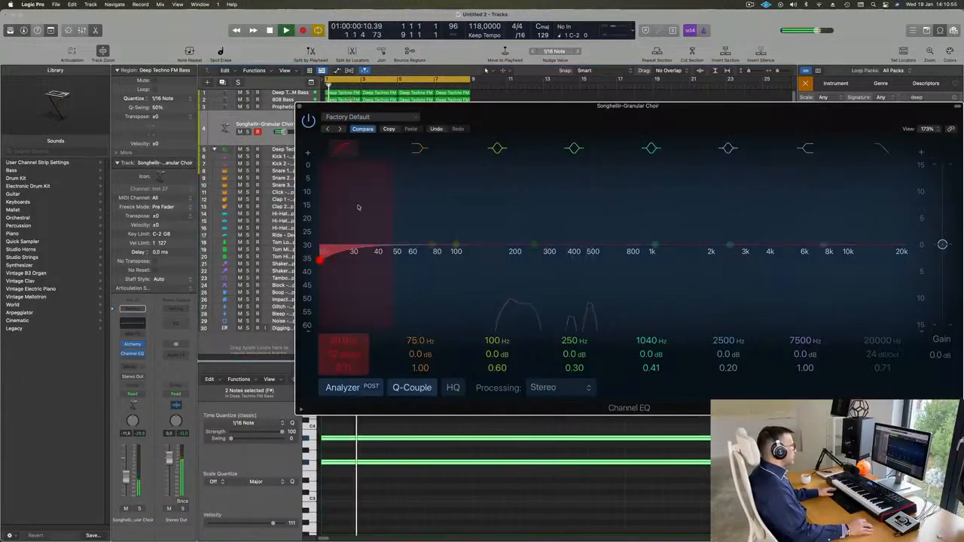
{"action": "left_click_drag", "start_coordinate": [360, 208], "coordinate": [548, 184]}
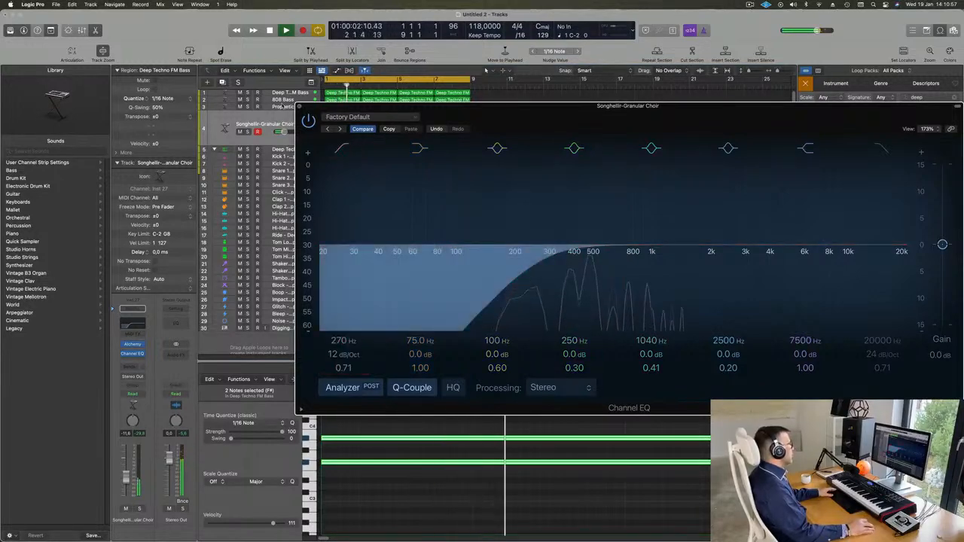
{"action": "left_click", "coordinate": [299, 108]}
{"action": "left_click", "coordinate": [302, 92]}
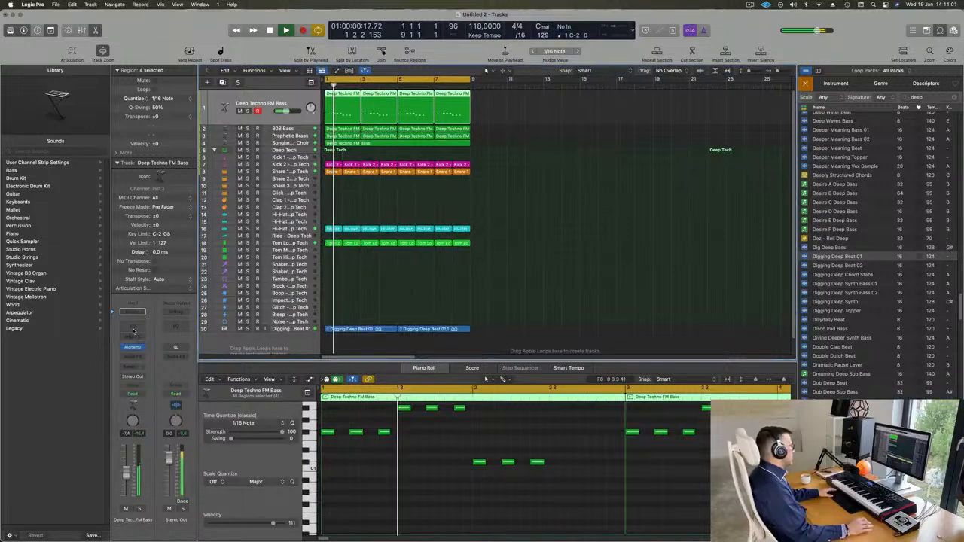
Step: Add a Channel EQ to the Deep Techno FM Bass with its low cut at about 154 Hz
{"action": "left_click", "coordinate": [133, 326]}
{"action": "left_click", "coordinate": [346, 148]}
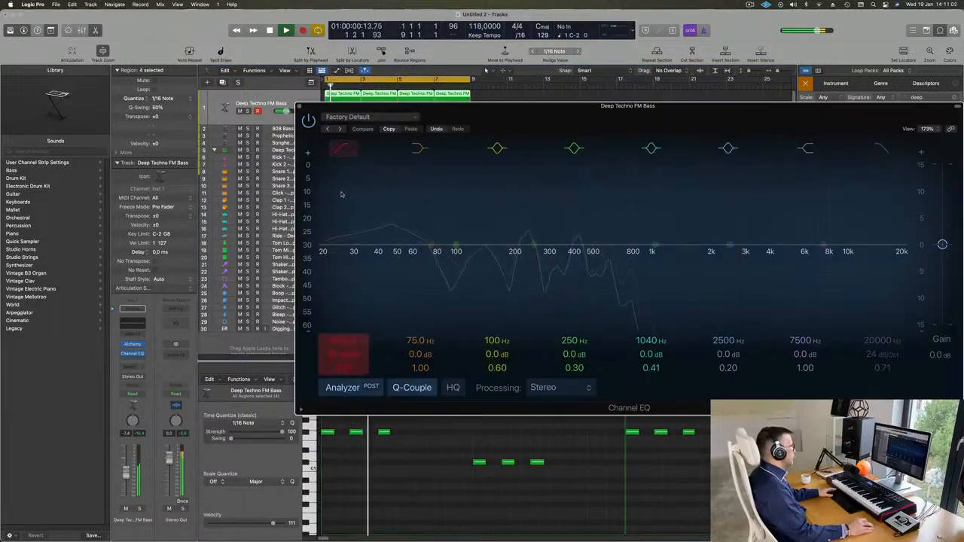
{"action": "left_click_drag", "start_coordinate": [343, 195], "coordinate": [499, 192]}
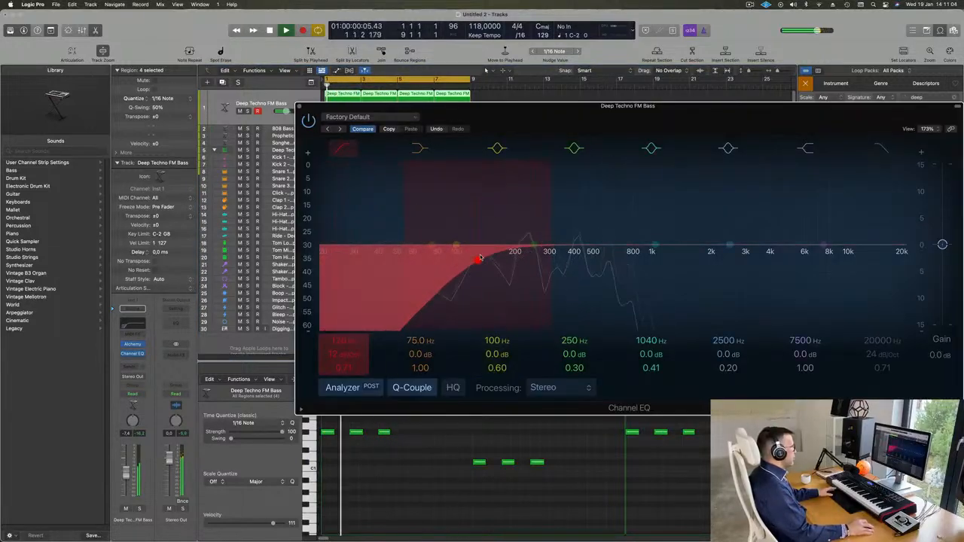
{"action": "left_click_drag", "start_coordinate": [480, 257], "coordinate": [491, 257]}
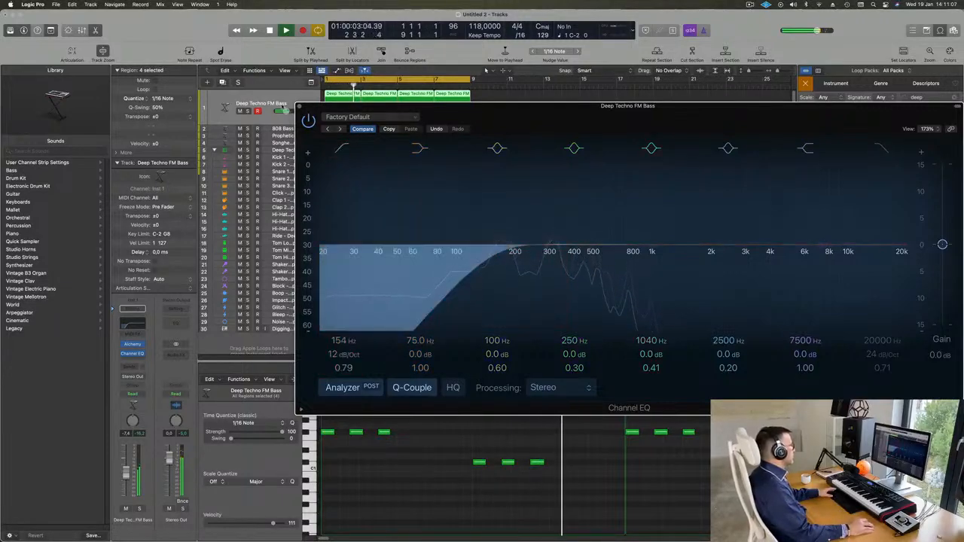
{"action": "left_click", "coordinate": [298, 106]}
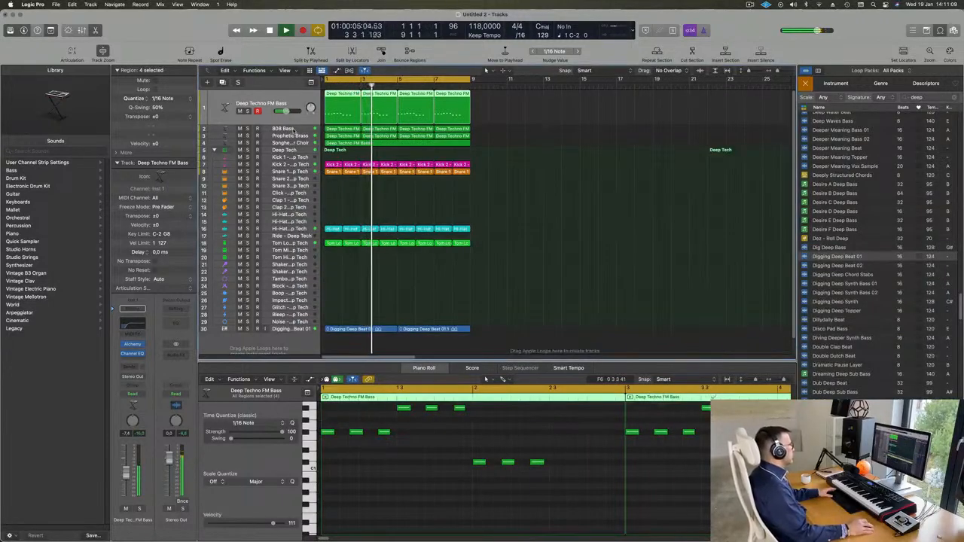
Step: Solo and then unsolo the 808 Bass and Prophetic Bass tracks in turn to hear each alone
{"action": "left_click", "coordinate": [281, 128]}
{"action": "left_click", "coordinate": [247, 119]}
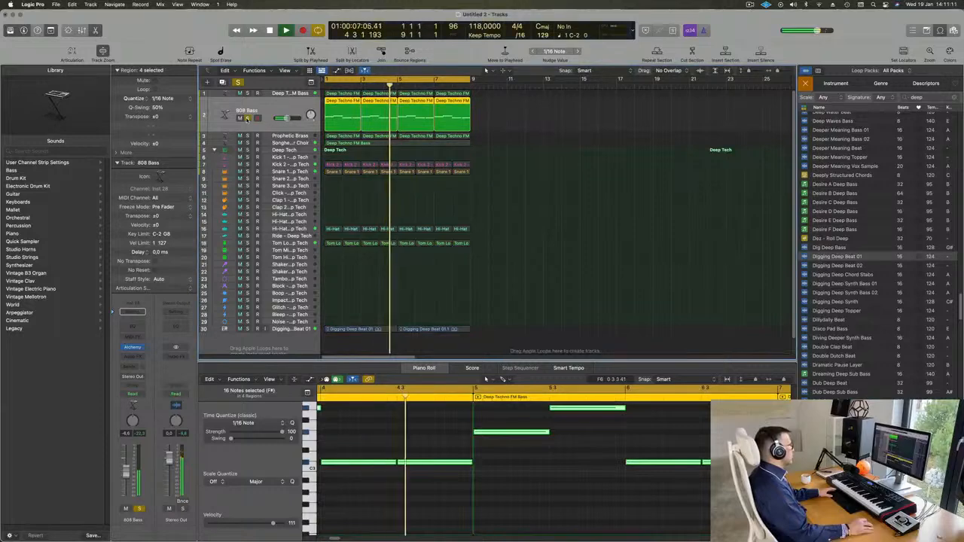
{"action": "left_click", "coordinate": [247, 118]}
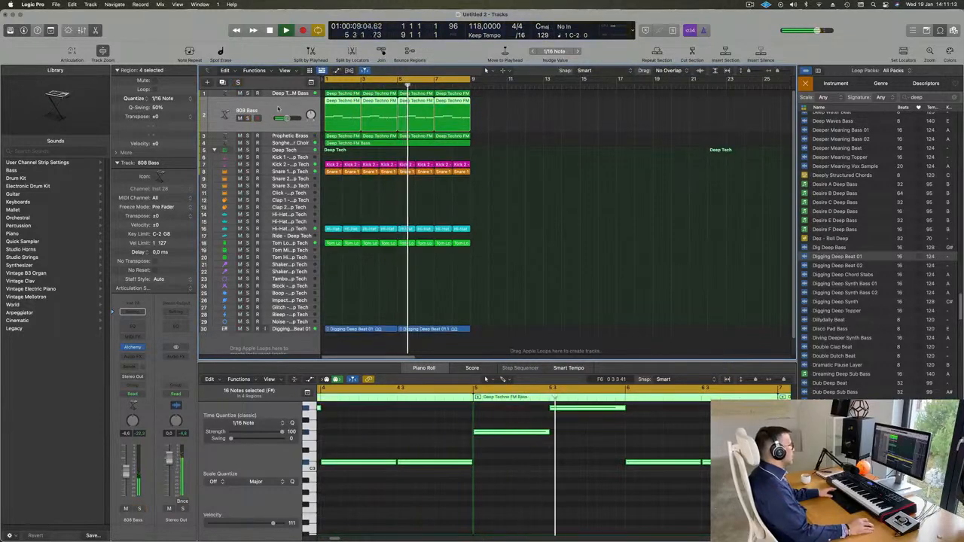
{"action": "scroll", "coordinate": [397, 452], "scroll_direction": "down", "scroll_amount": 5}
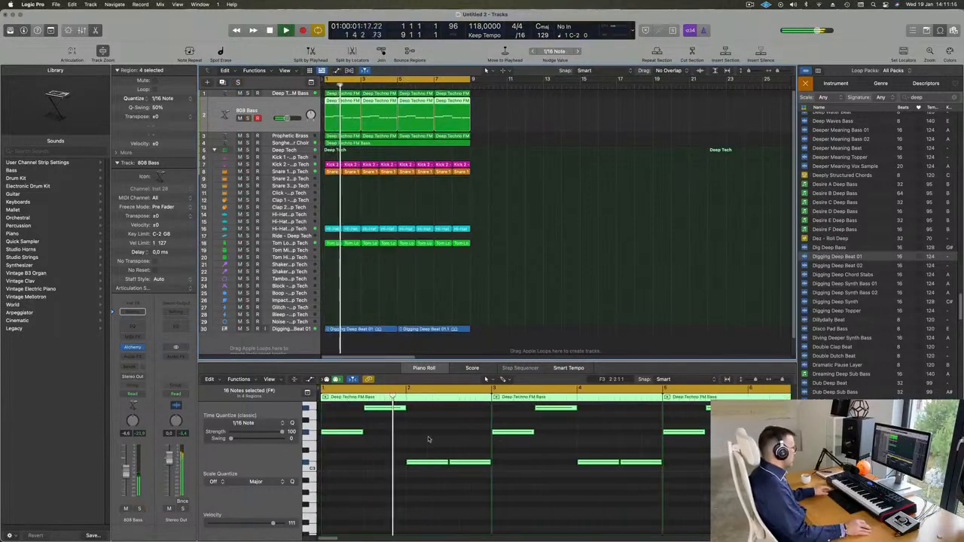
{"action": "left_click", "coordinate": [429, 439]}
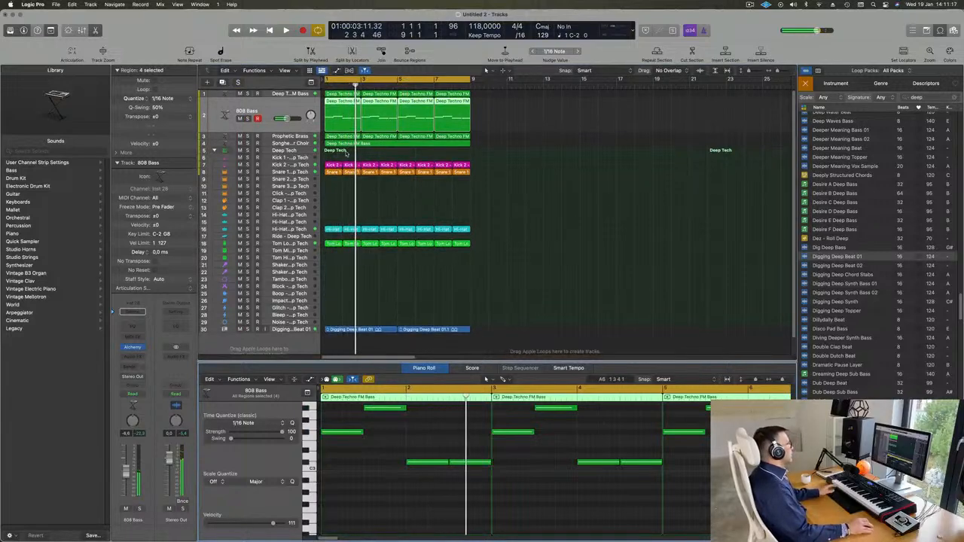
{"action": "left_click", "coordinate": [290, 136]}
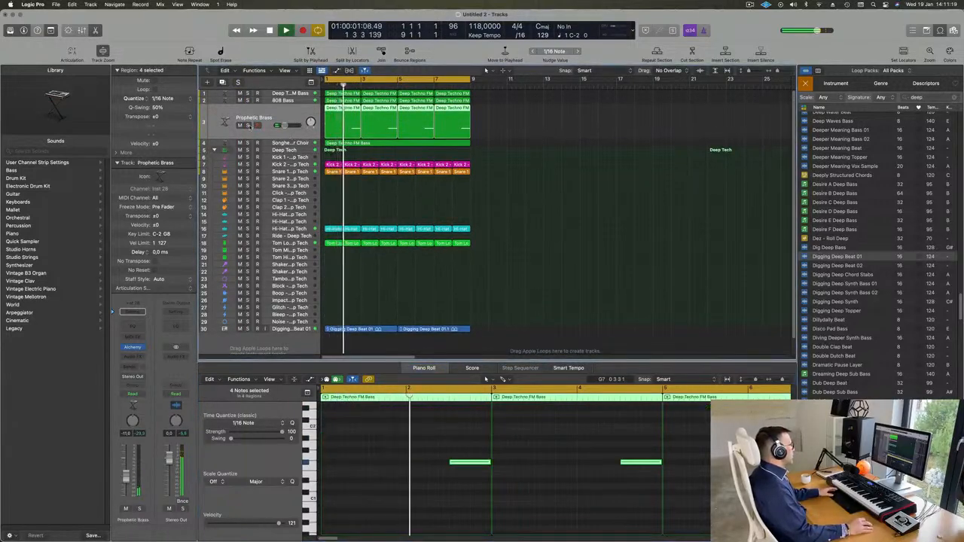
{"action": "left_click", "coordinate": [248, 125]}
{"action": "left_click", "coordinate": [247, 125]}
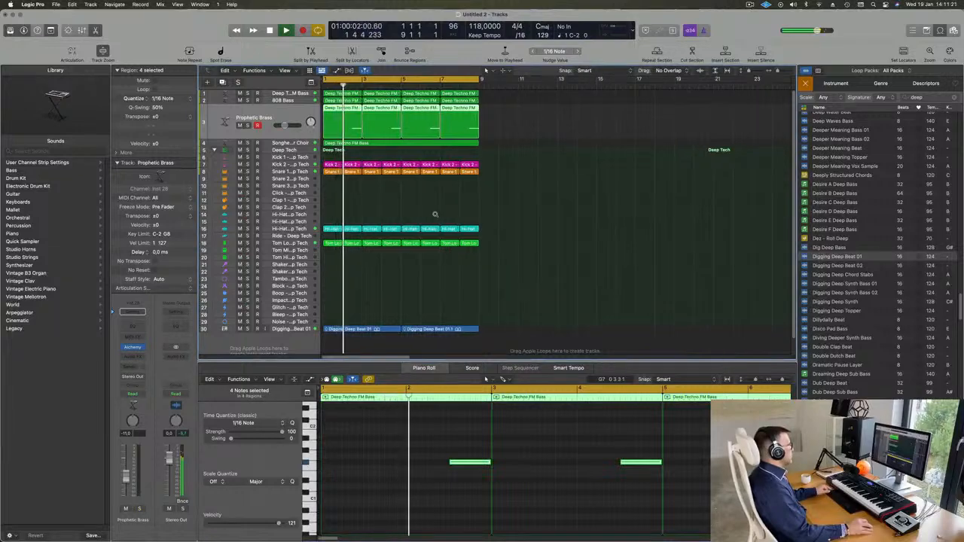
{"action": "scroll", "coordinate": [436, 216], "scroll_direction": "up", "scroll_amount": 2}
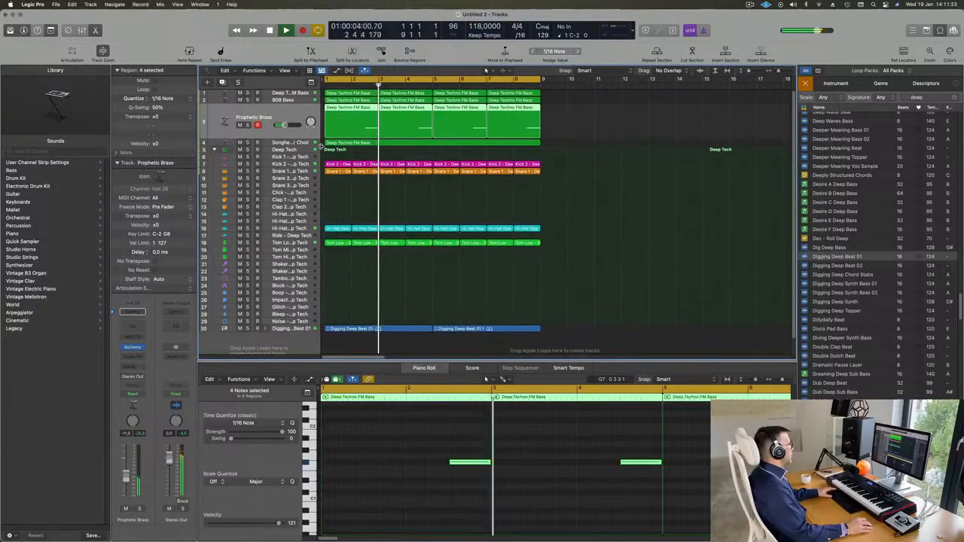
{"action": "key", "text": "Return"}
Step: Copy the first Snare 1 region onto track 9 and delete its first snare note
{"action": "left_click", "coordinate": [333, 172]}
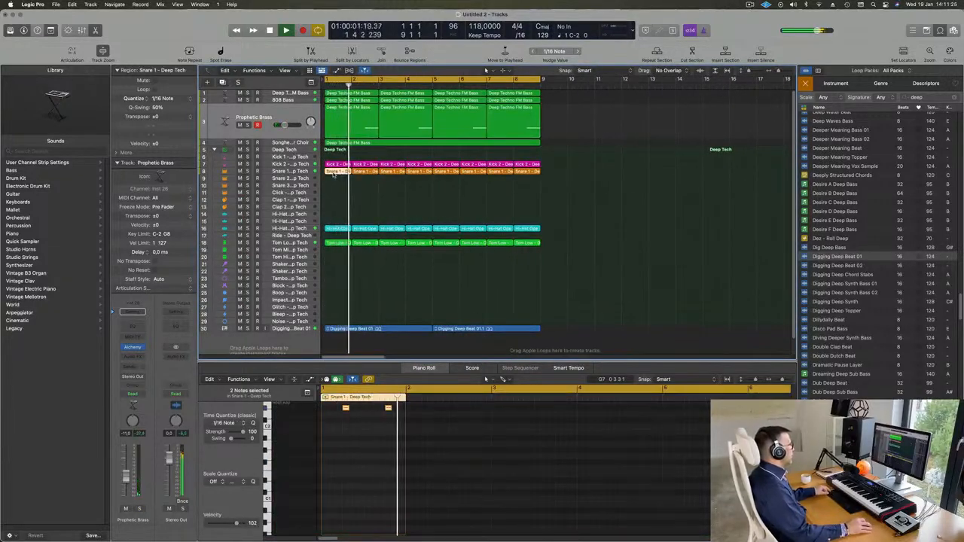
{"action": "left_click_drag", "start_coordinate": [334, 173], "coordinate": [332, 180]}
{"action": "scroll", "coordinate": [346, 434], "scroll_direction": "up", "scroll_amount": 2}
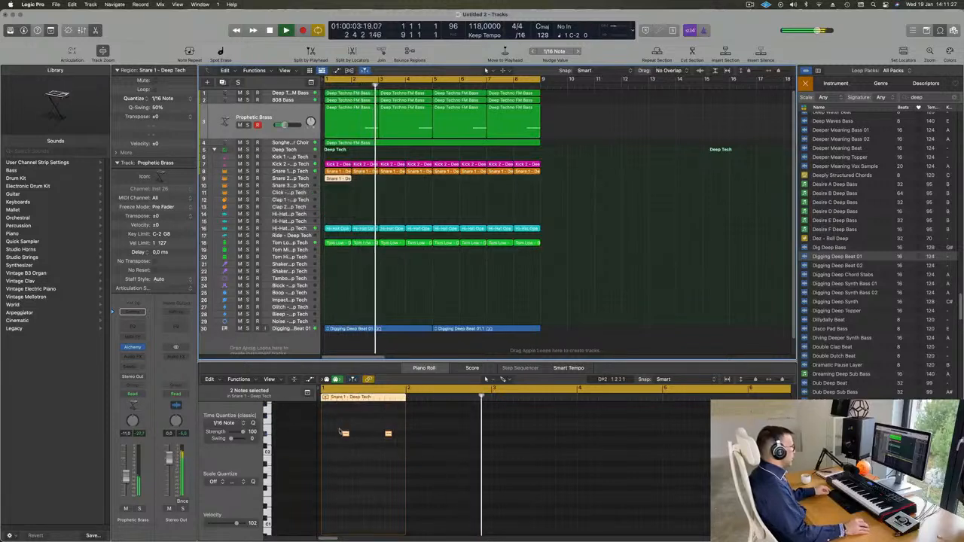
{"action": "left_click_drag", "start_coordinate": [331, 426], "coordinate": [382, 435]}
{"action": "key", "text": "Delete"}
{"action": "left_click", "coordinate": [388, 434]}
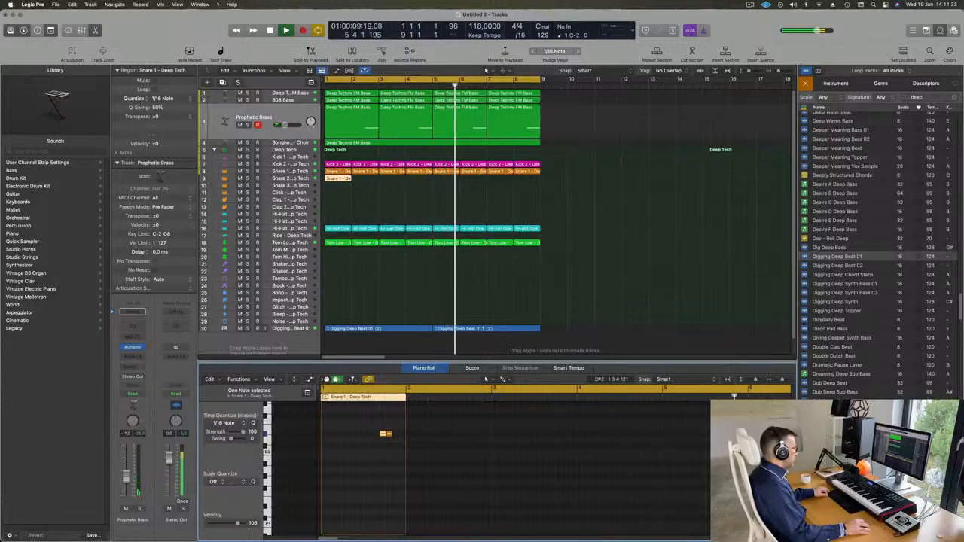
Step: Add two snare notes, one at D#2 nudged slightly later, then transpose all three with Option+Shift+Up
{"action": "left_click", "coordinate": [341, 434]}
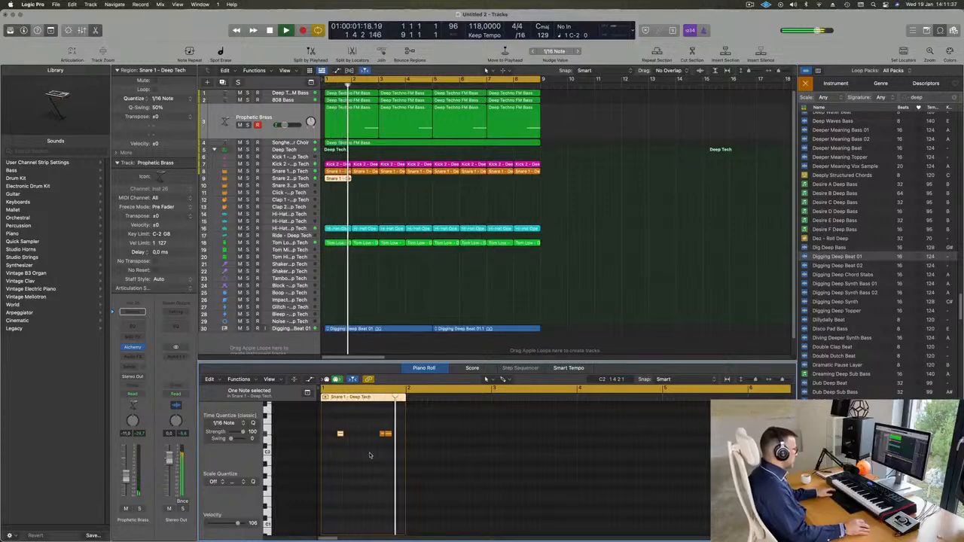
{"action": "left_click", "coordinate": [397, 434]}
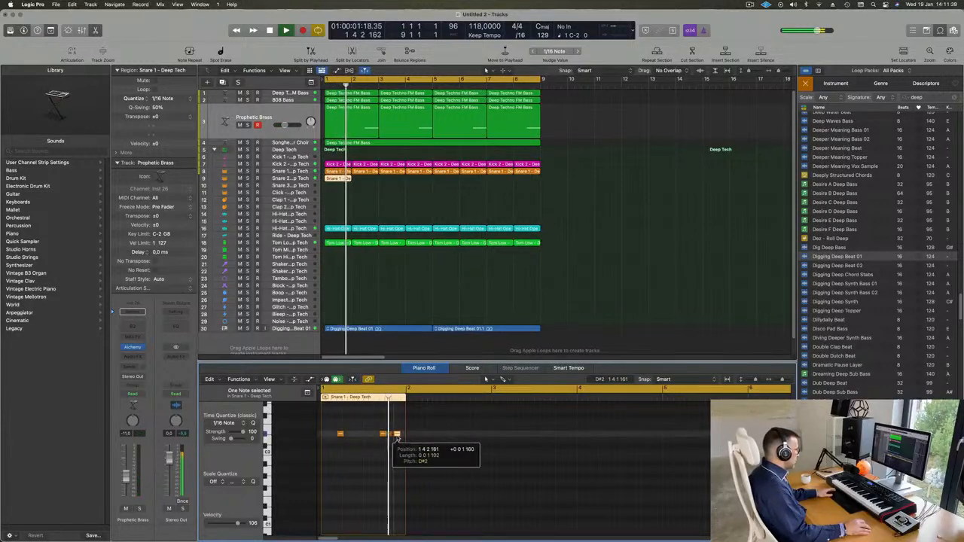
{"action": "left_click_drag", "start_coordinate": [397, 438], "coordinate": [399, 436]}
{"action": "left_click", "coordinate": [346, 478]}
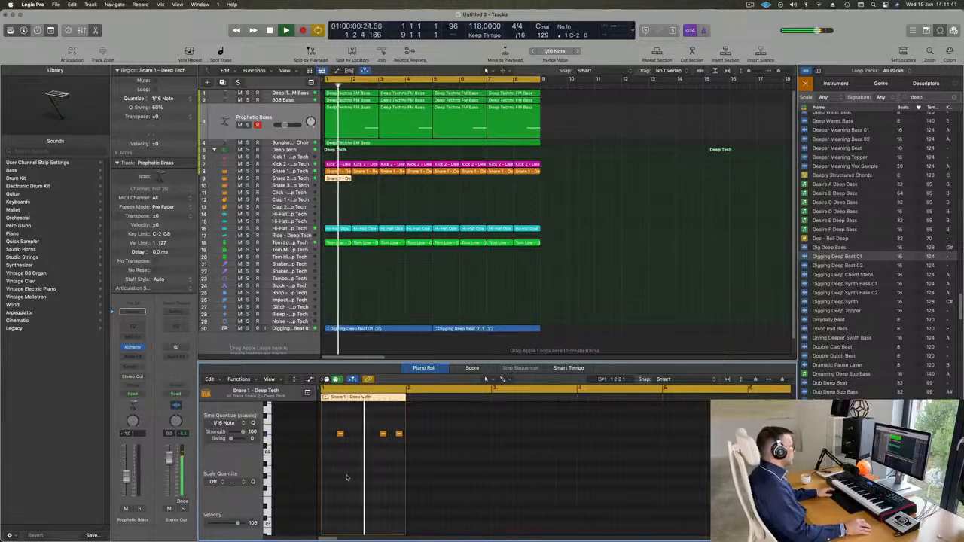
{"action": "left_click_drag", "start_coordinate": [332, 424], "coordinate": [398, 443]}
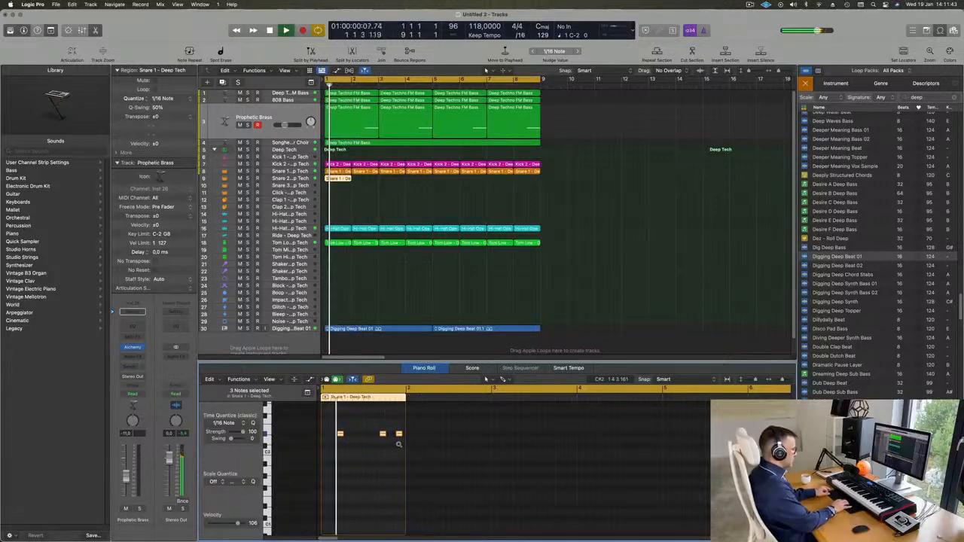
{"action": "key", "text": "alt+shift+Up"}
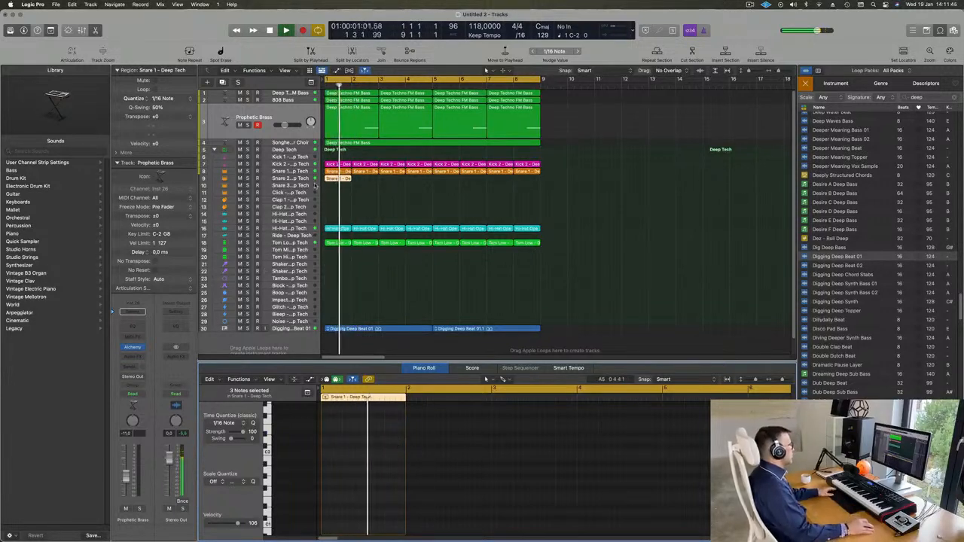
{"action": "left_click", "coordinate": [296, 179]}
{"action": "key", "text": "Return"}
{"action": "key", "text": "space"}
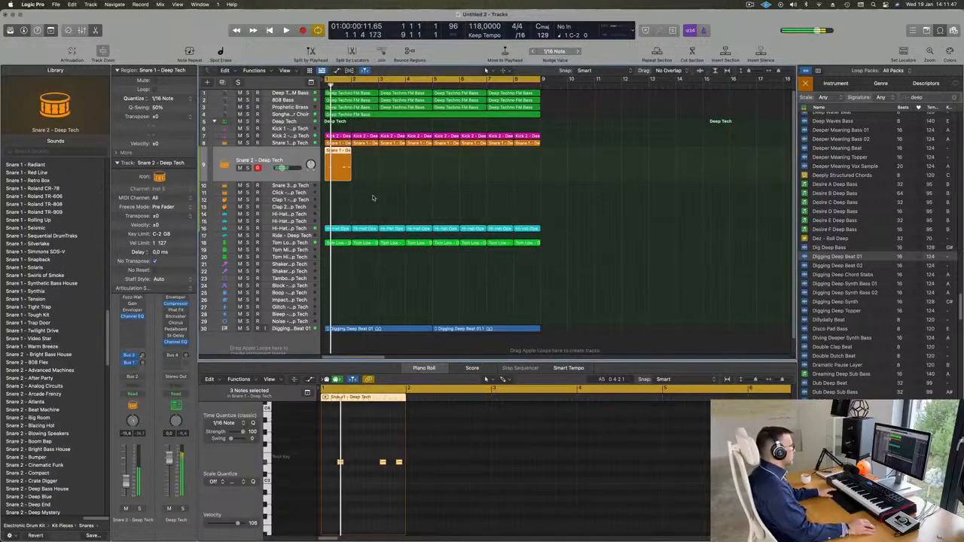
Step: Turn down the Snare 2 - Deep Tech track's volume fader
{"action": "left_click", "coordinate": [372, 198]}
{"action": "key", "text": "space"}
{"action": "left_click", "coordinate": [343, 171]}
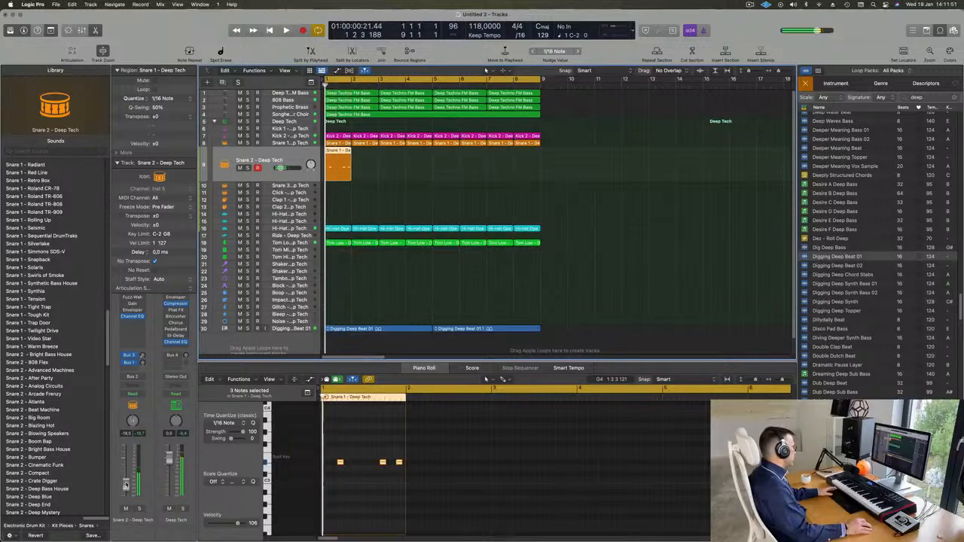
{"action": "left_click_drag", "start_coordinate": [126, 479], "coordinate": [126, 488]}
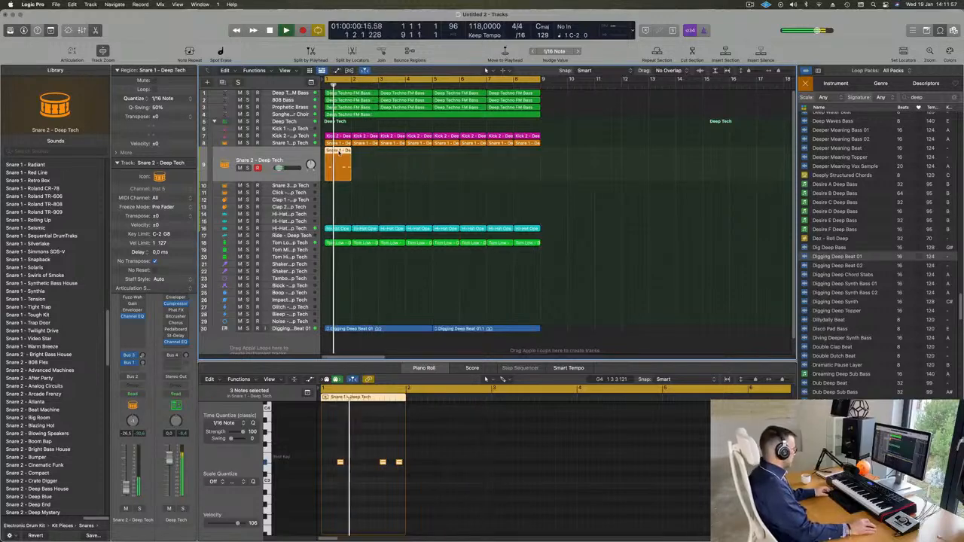
Step: Option-drag copies of the snare region to bars 3, 5 and 7, then replay from bar 1
{"action": "left_click_drag", "start_coordinate": [339, 152], "coordinate": [396, 159]}
{"action": "left_click_drag", "start_coordinate": [419, 170], "coordinate": [444, 164]}
{"action": "scroll", "coordinate": [425, 211], "scroll_direction": "down", "scroll_amount": 2}
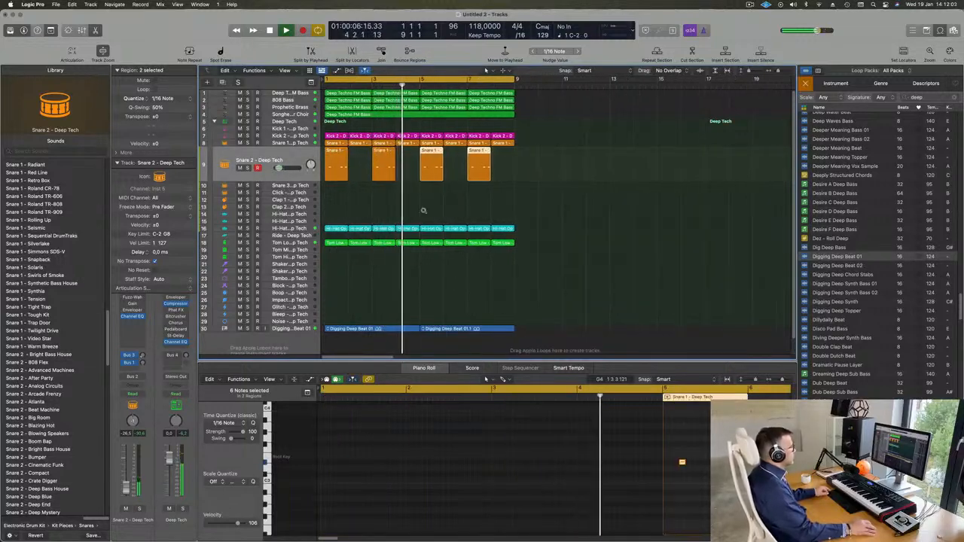
{"action": "scroll", "coordinate": [423, 211], "scroll_direction": "up", "scroll_amount": 2}
{"action": "scroll", "coordinate": [422, 215], "scroll_direction": "down", "scroll_amount": 1}
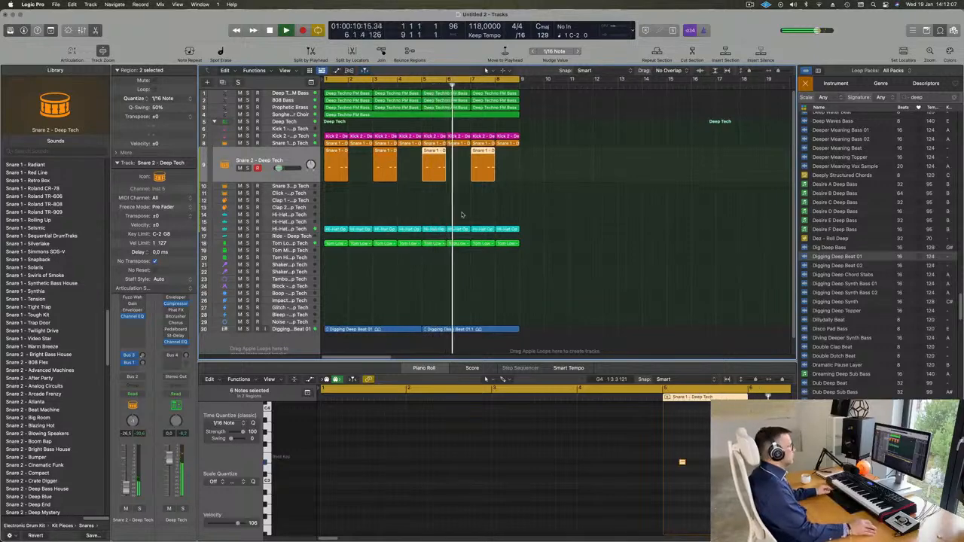
{"action": "key", "text": "super+s"}
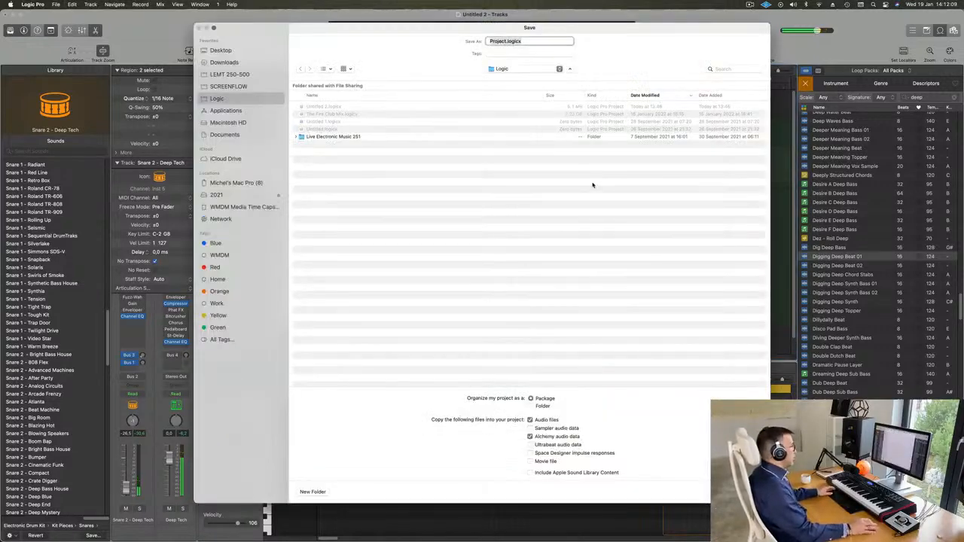
{"action": "key", "text": "Escape"}
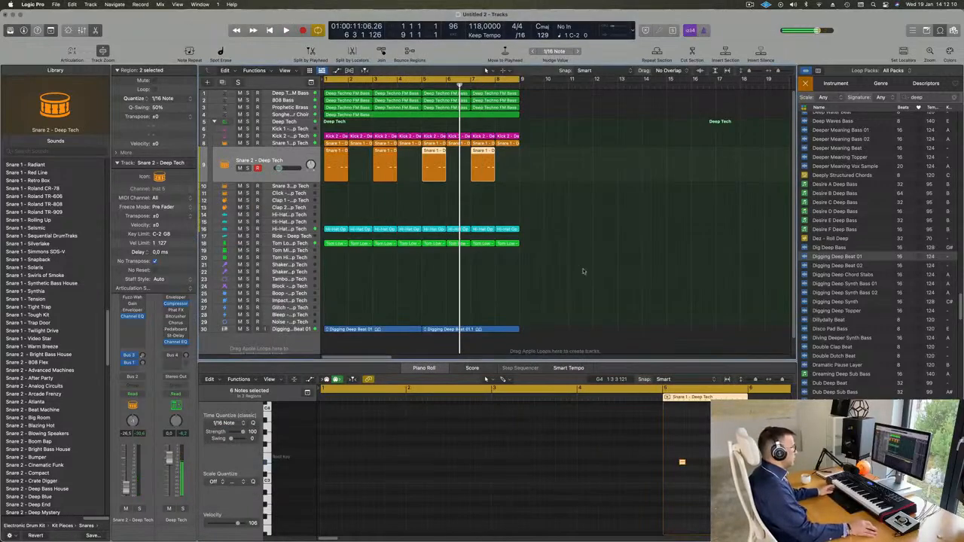
{"action": "key", "text": "Return"}
{"action": "key", "text": "space"}
{"action": "left_click", "coordinate": [684, 226]}
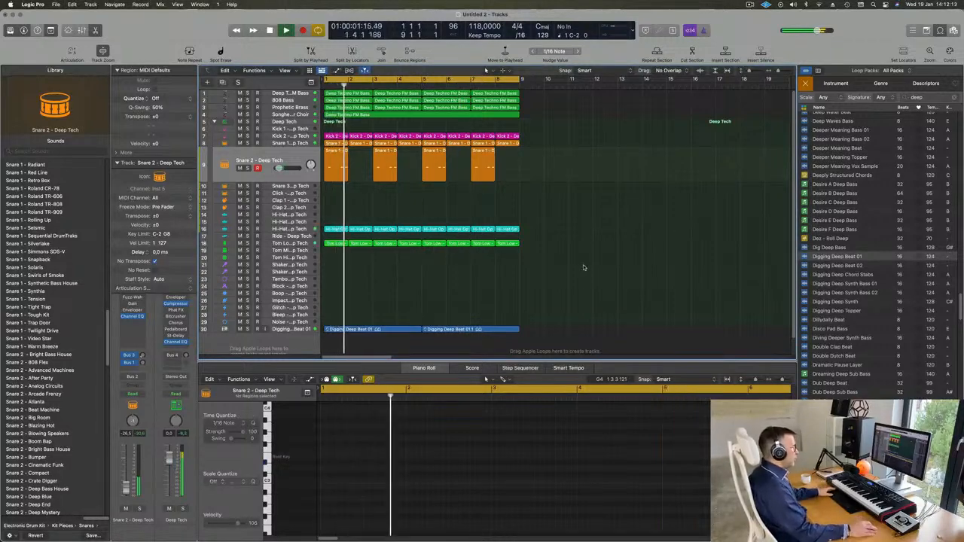
Step: Close the Loop Browser and zoom the arrangement in horizontally
{"action": "scroll", "coordinate": [583, 267], "scroll_direction": "down", "scroll_amount": 1}
{"action": "scroll", "coordinate": [870, 317], "scroll_direction": "down", "scroll_amount": 5}
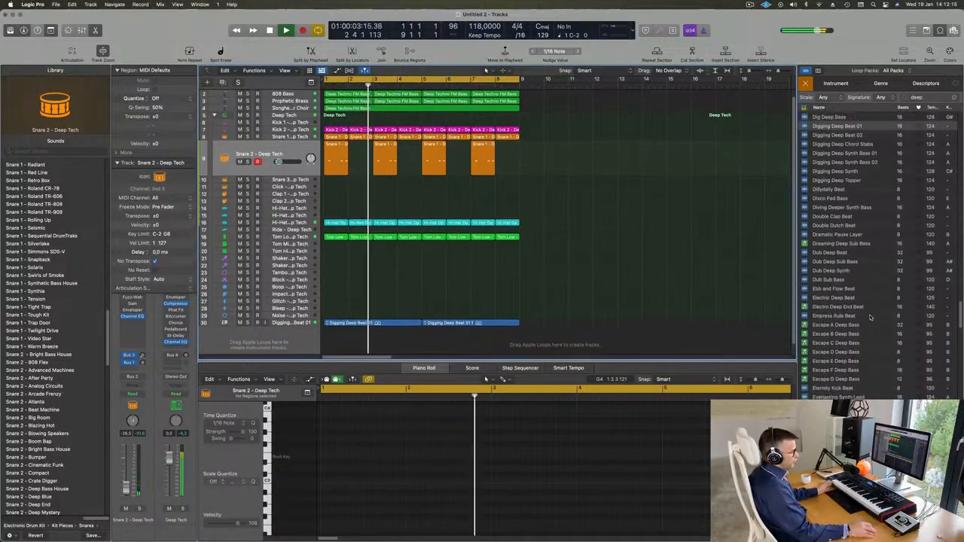
{"action": "scroll", "coordinate": [870, 317], "scroll_direction": "down", "scroll_amount": 2}
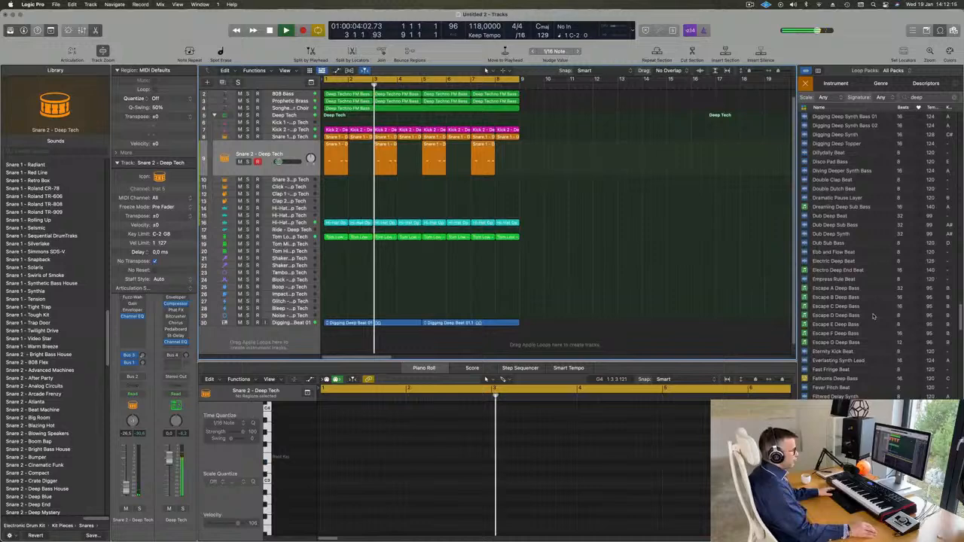
{"action": "left_click", "coordinate": [940, 30]}
{"action": "key", "text": "super+Right"}
{"action": "key", "text": "super+Right"}
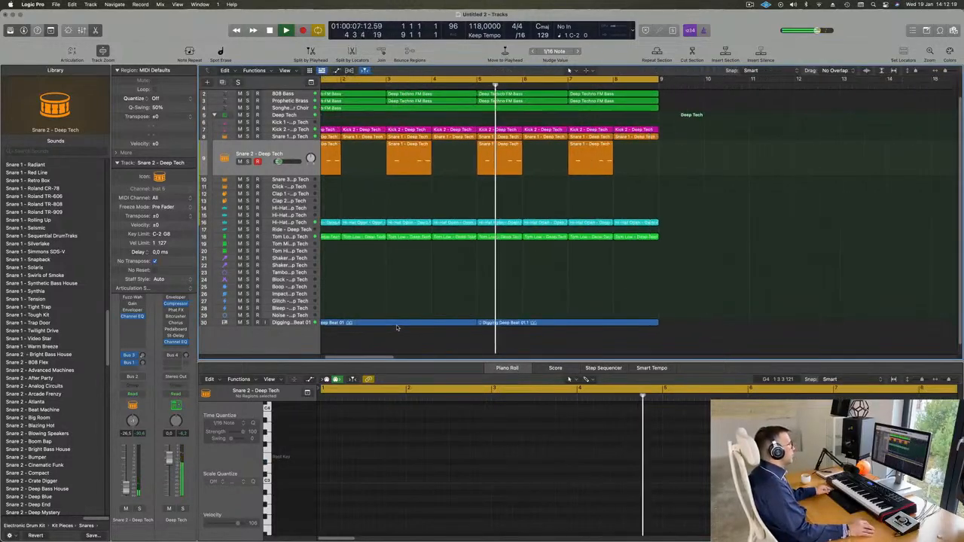
{"action": "scroll", "coordinate": [397, 328], "scroll_direction": "left", "scroll_amount": 3}
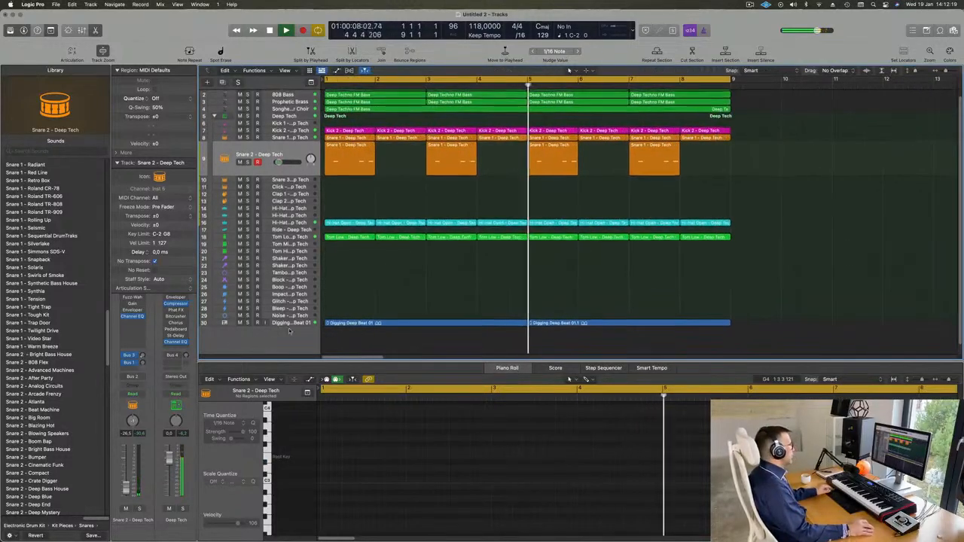
Step: Mute and unmute the Digging Deep Beat track to audition it, then select the granular choir track
{"action": "left_click", "coordinate": [240, 324]}
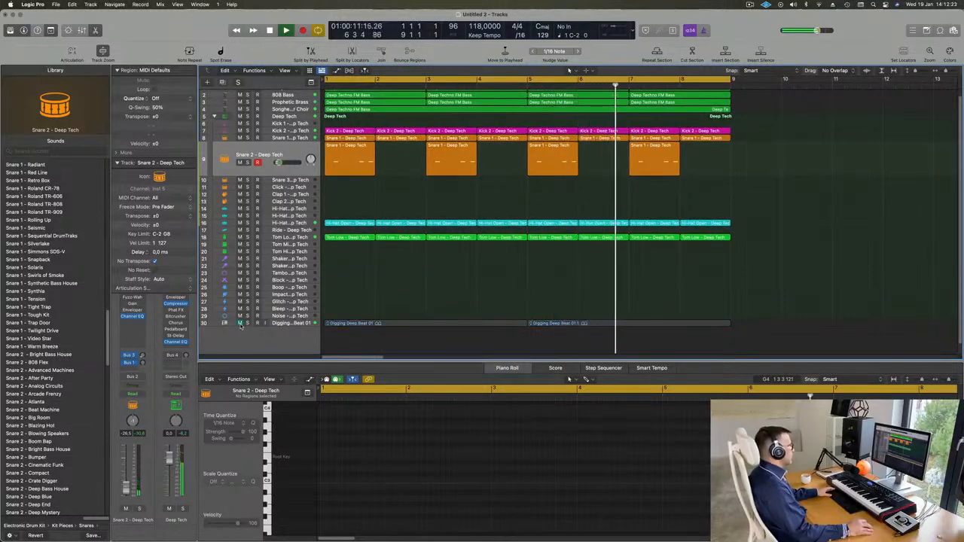
{"action": "left_click", "coordinate": [240, 324]}
{"action": "scroll", "coordinate": [407, 306], "scroll_direction": "down", "scroll_amount": 5}
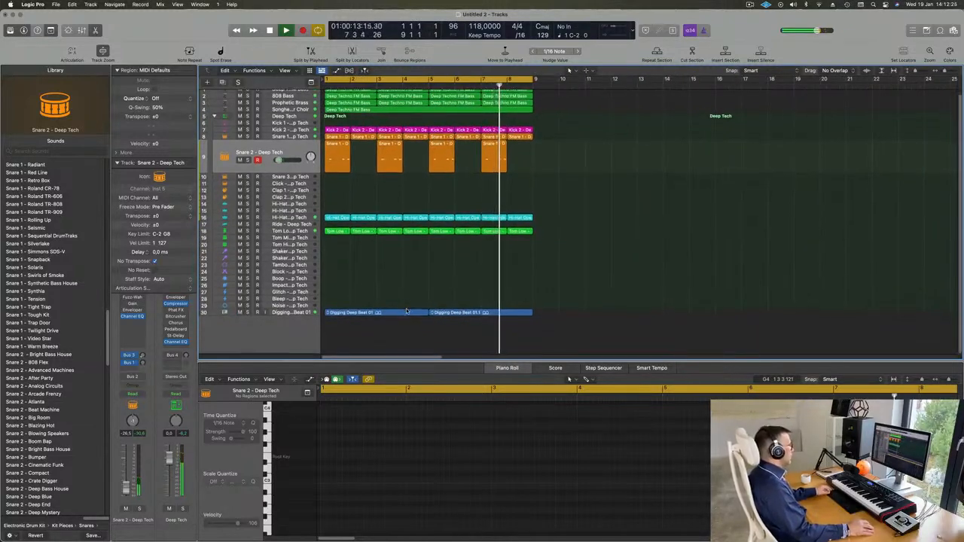
{"action": "scroll", "coordinate": [412, 310], "scroll_direction": "up", "scroll_amount": 1}
{"action": "left_click", "coordinate": [283, 120]}
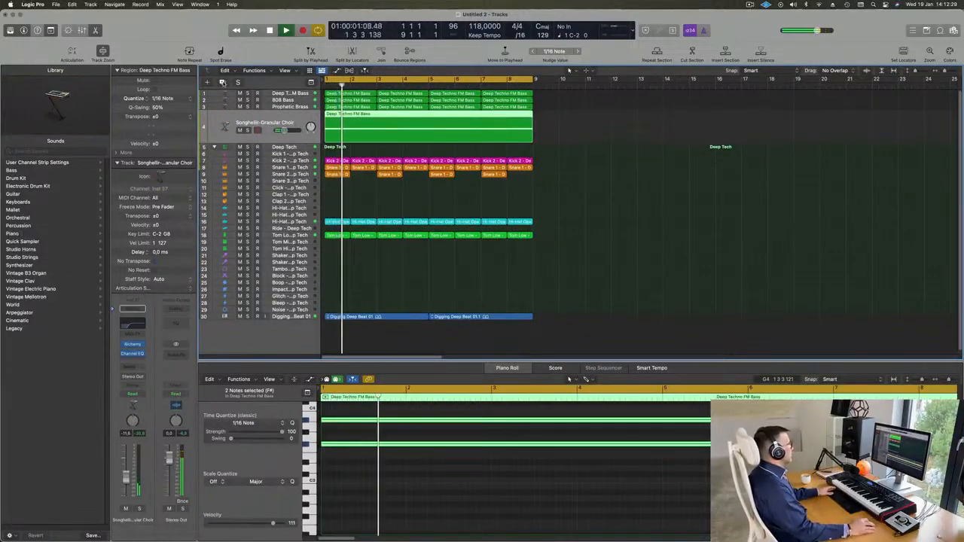
Step: Create a new track with the choir's Alchemy instrument, showing its Strings presets
{"action": "key", "text": "super+d"}
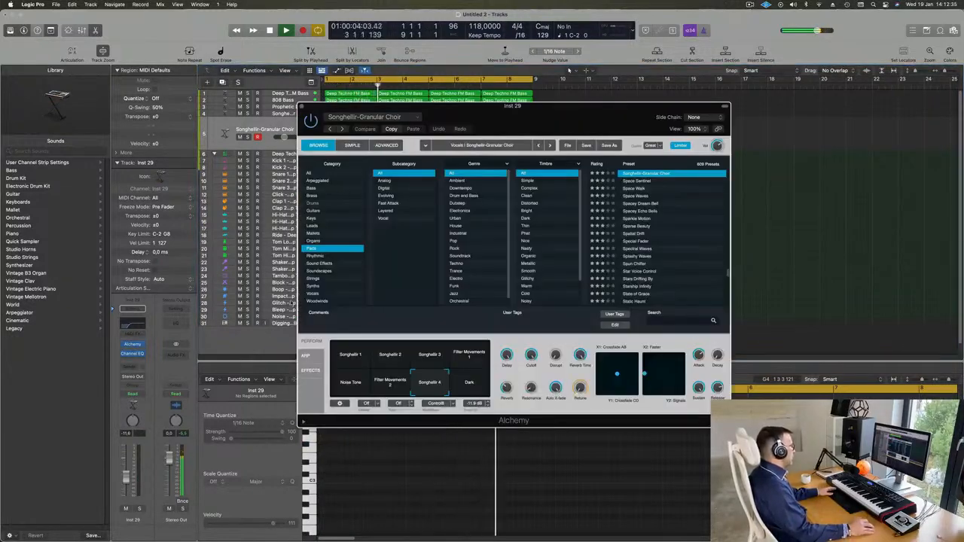
{"action": "left_click", "coordinate": [311, 279]}
{"action": "left_click_drag", "start_coordinate": [488, 118], "coordinate": [653, 192]}
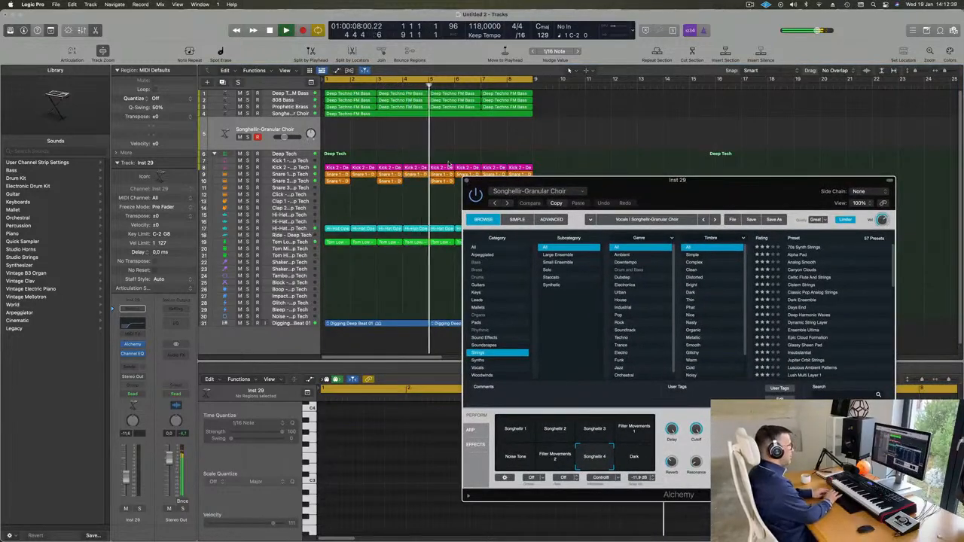
Step: Select every region and repeat the whole arrangement into bars 9–17
{"action": "key", "text": "super+a"}
{"action": "key", "text": "super+r"}
{"action": "key", "text": "super+Left"}
{"action": "key", "text": "super+Left"}
{"action": "key", "text": "super+Left"}
{"action": "key", "text": "super+Left"}
{"action": "key", "text": "super+Left"}
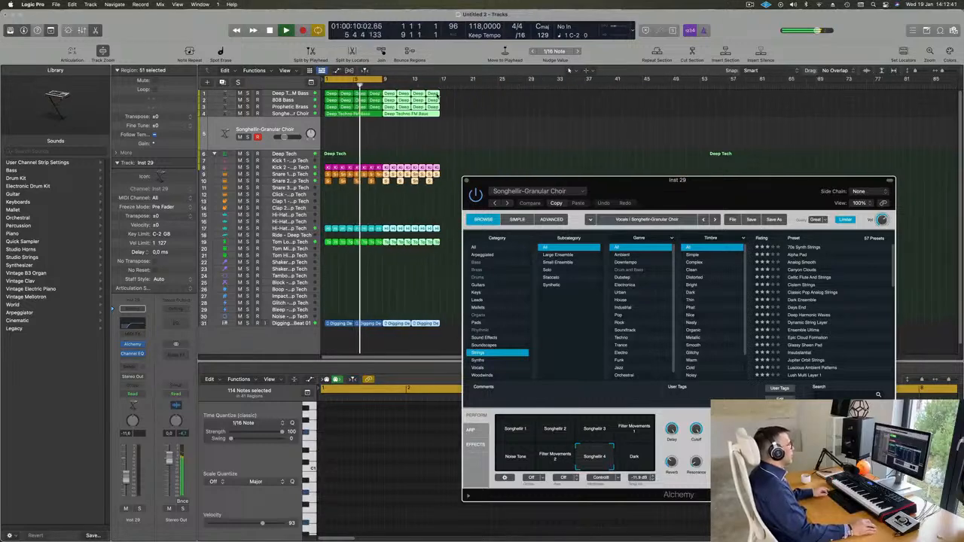
Step: Stretch the cycle range's right edge from bar 9 to bar 17
{"action": "key", "text": "super+Right"}
{"action": "key", "text": "super+Right"}
{"action": "scroll", "coordinate": [592, 134], "scroll_direction": "left", "scroll_amount": 3}
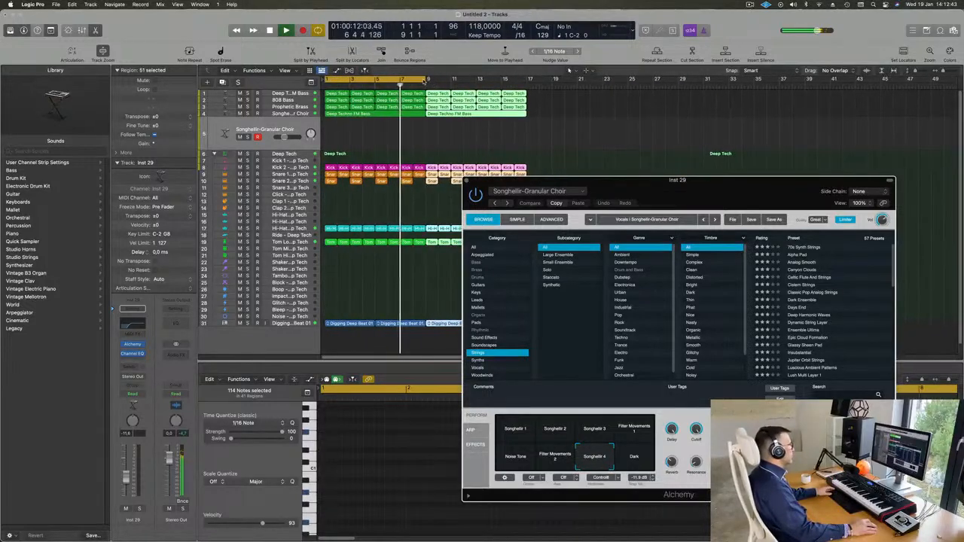
{"action": "left_click_drag", "start_coordinate": [426, 79], "coordinate": [532, 95]}
Step: Move the Alchemy window further left and deselect all the repeated regions
{"action": "left_click_drag", "start_coordinate": [664, 192], "coordinate": [558, 189]}
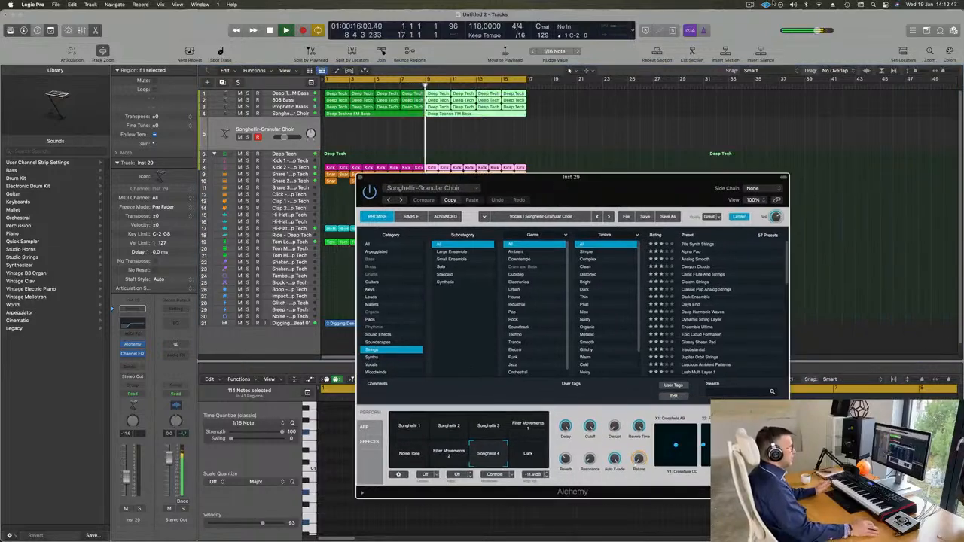
{"action": "left_click", "coordinate": [750, 4]}
{"action": "left_click", "coordinate": [738, 18]}
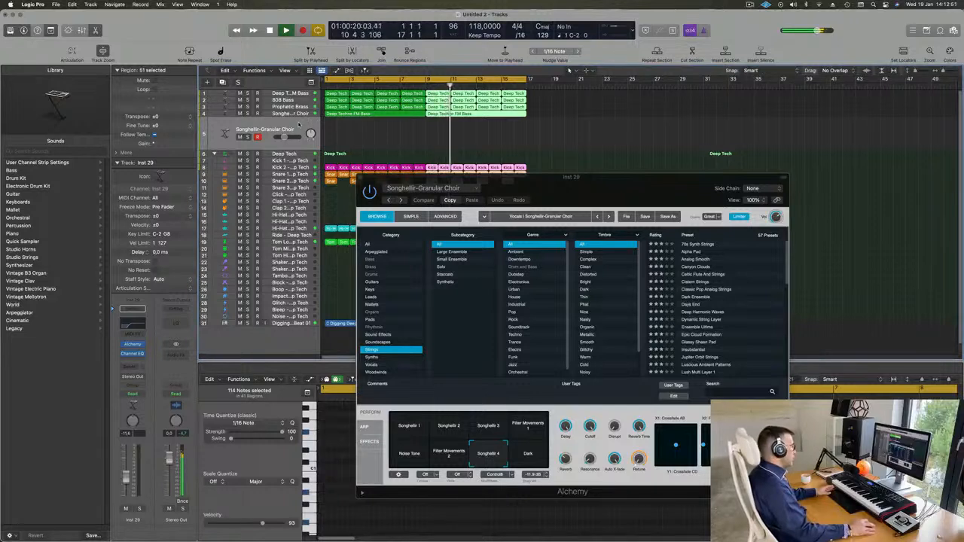
{"action": "left_click", "coordinate": [299, 125]}
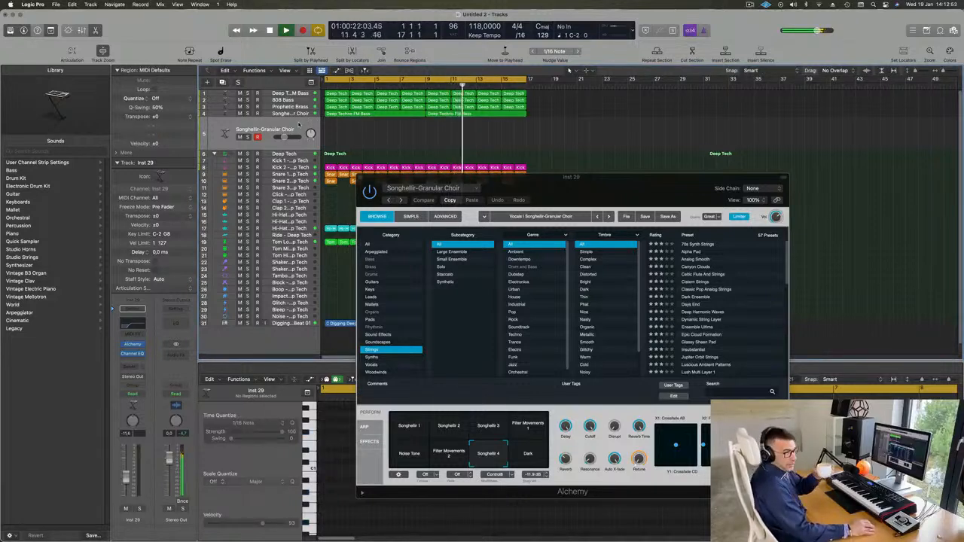
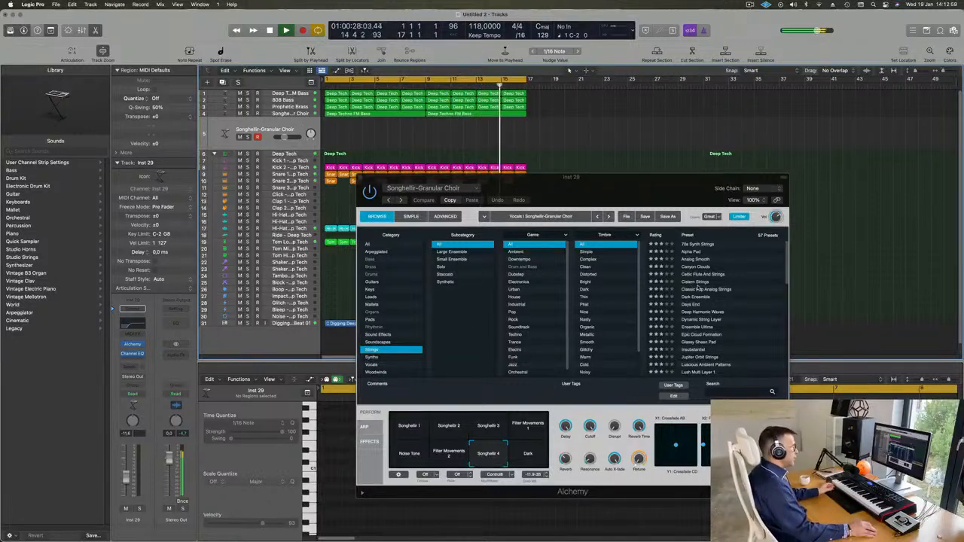
Step: Audition the 70s Synth Strings and Alpha Pad presets on the Alchemy track, adjusting its volume
{"action": "left_click", "coordinate": [697, 246]}
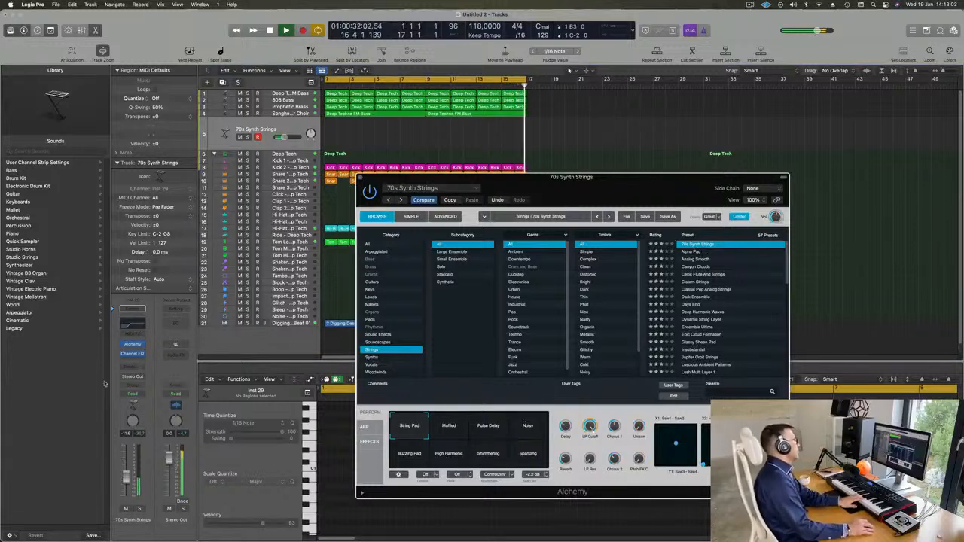
{"action": "left_click", "coordinate": [130, 474]}
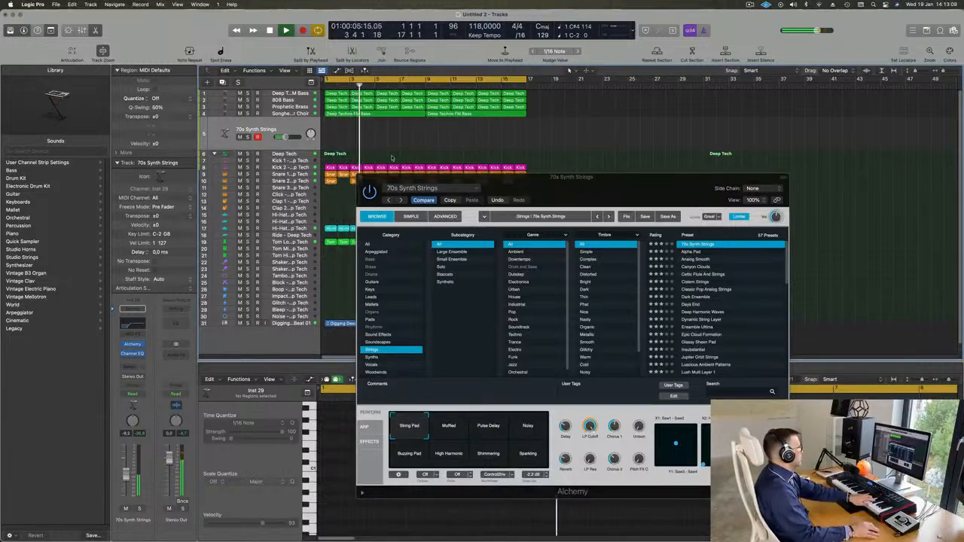
{"action": "left_click", "coordinate": [690, 252]}
{"action": "left_click", "coordinate": [690, 253]}
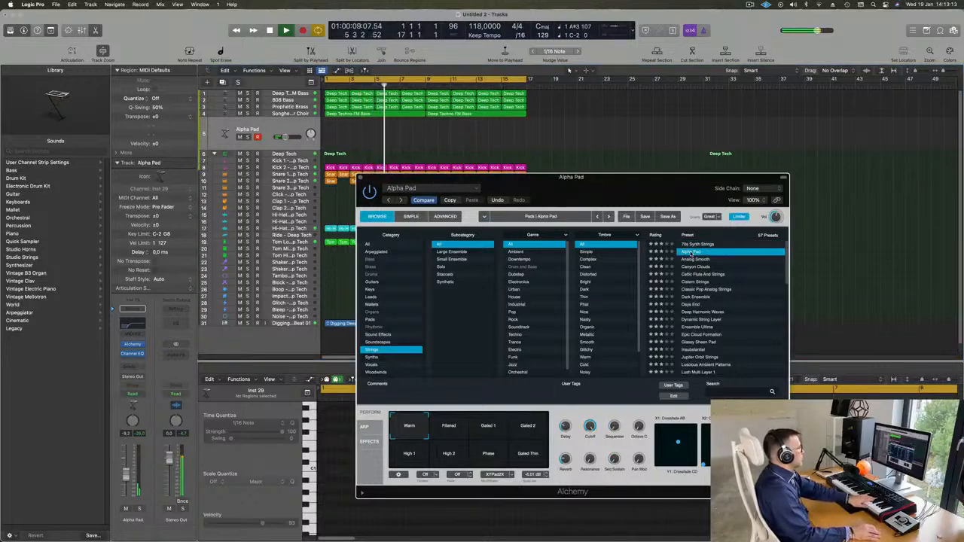
{"action": "scroll", "coordinate": [724, 269], "scroll_direction": "down", "scroll_amount": 1}
Step: Try Celtic Flute And Strings, Cistern Strings and Classic Pop Analog Strings, ending on Dark Ensemble
{"action": "left_click", "coordinate": [708, 268]}
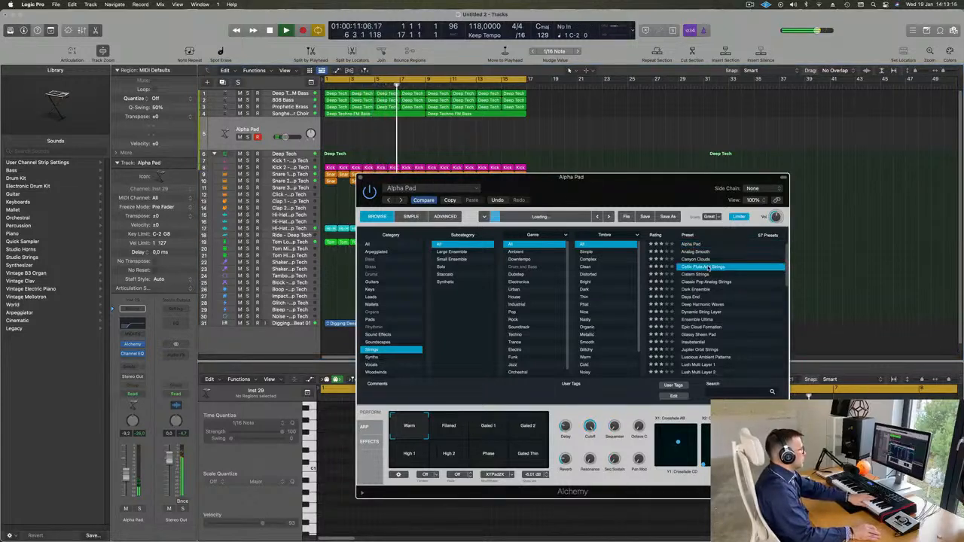
{"action": "scroll", "coordinate": [704, 269], "scroll_direction": "down", "scroll_amount": 2}
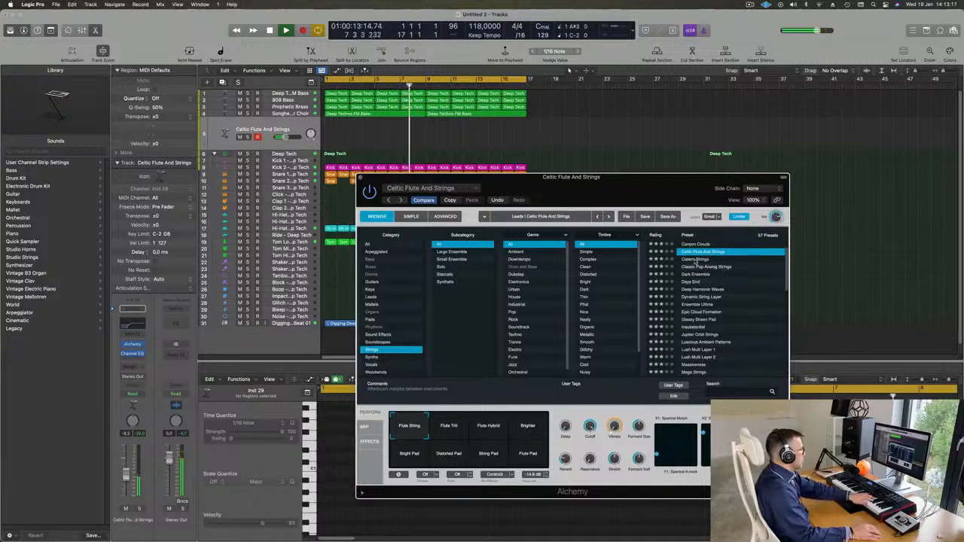
{"action": "left_click", "coordinate": [696, 259]}
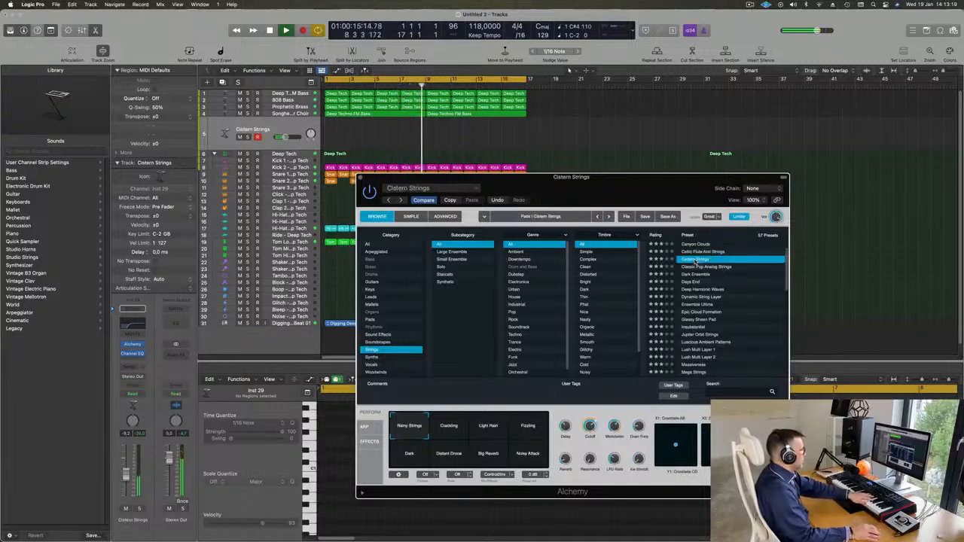
{"action": "left_click", "coordinate": [702, 267]}
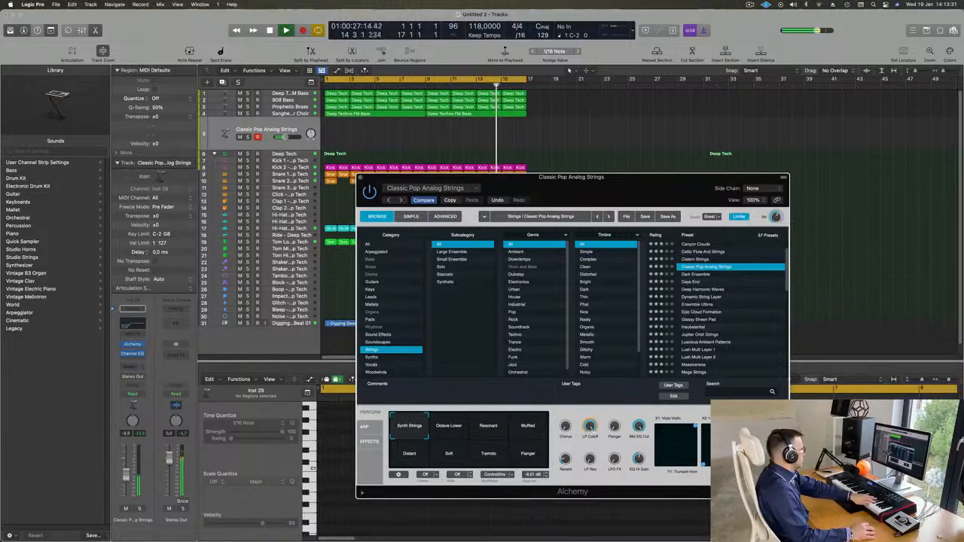
{"action": "left_click", "coordinate": [126, 483]}
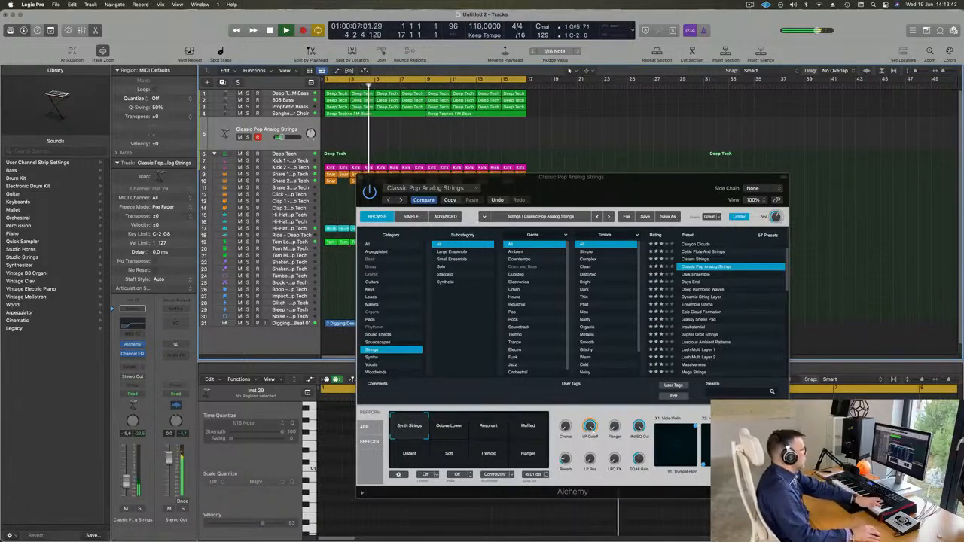
{"action": "left_click", "coordinate": [700, 275]}
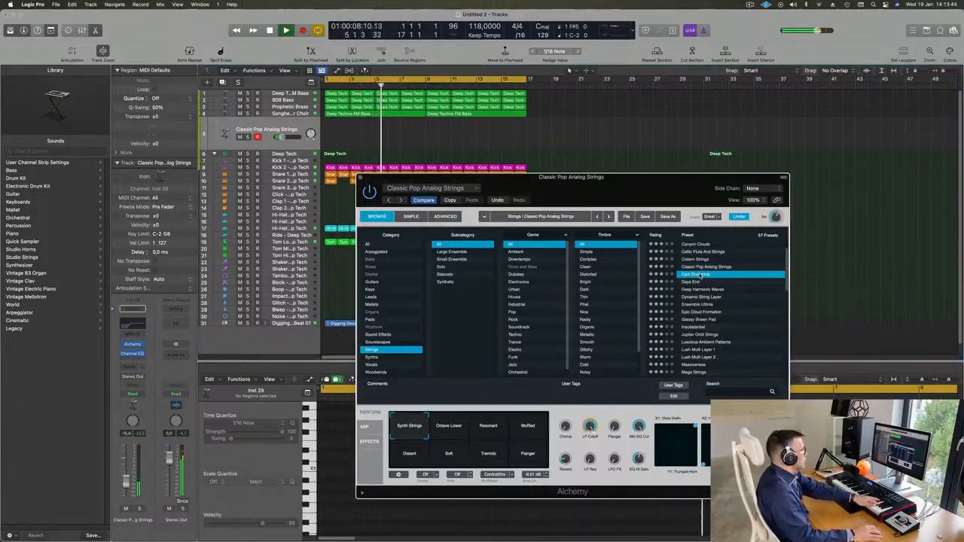
{"action": "scroll", "coordinate": [712, 277], "scroll_direction": "down", "scroll_amount": 2}
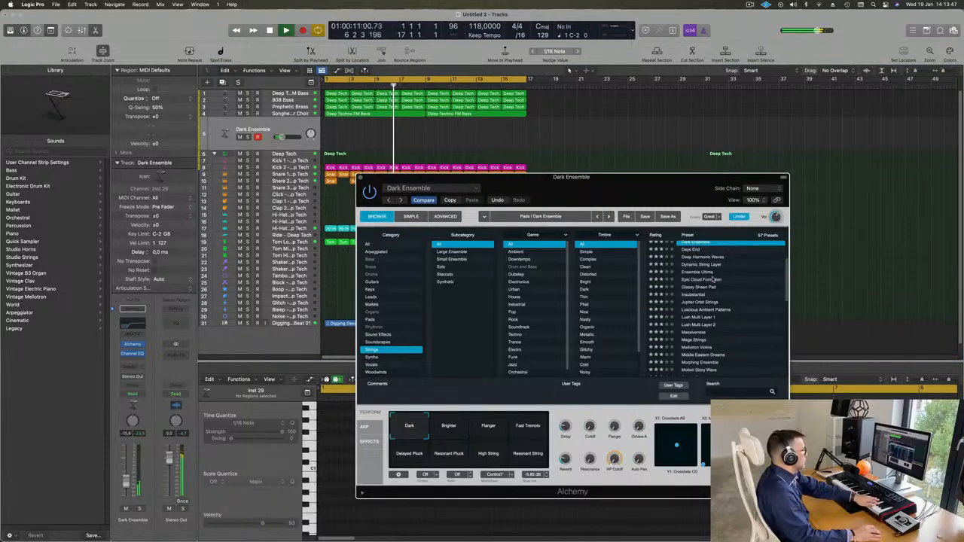
Step: Audition Ensemble Ultima, Epic Cloud Formation and Insubstantial, then load Lush Multi Layer 1
{"action": "left_click", "coordinate": [699, 275]}
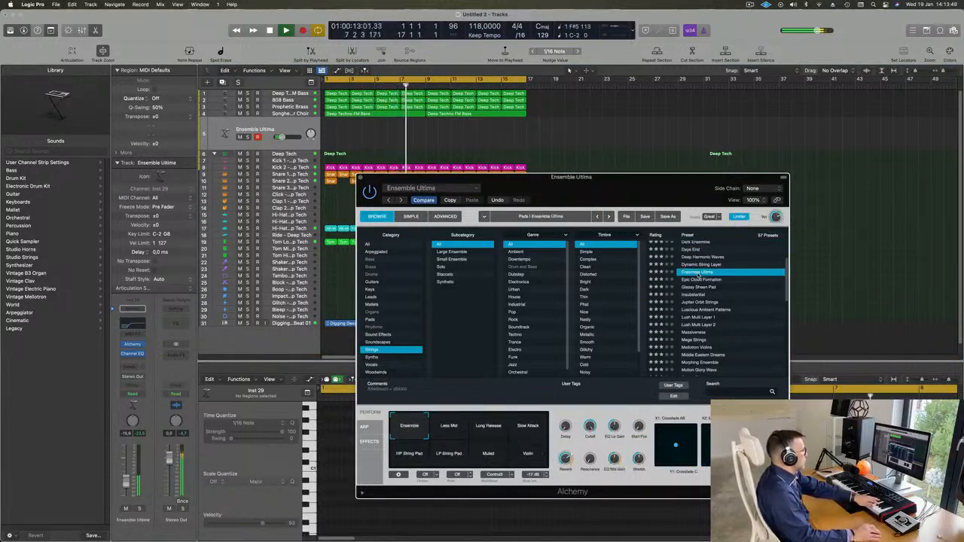
{"action": "left_click", "coordinate": [703, 280]}
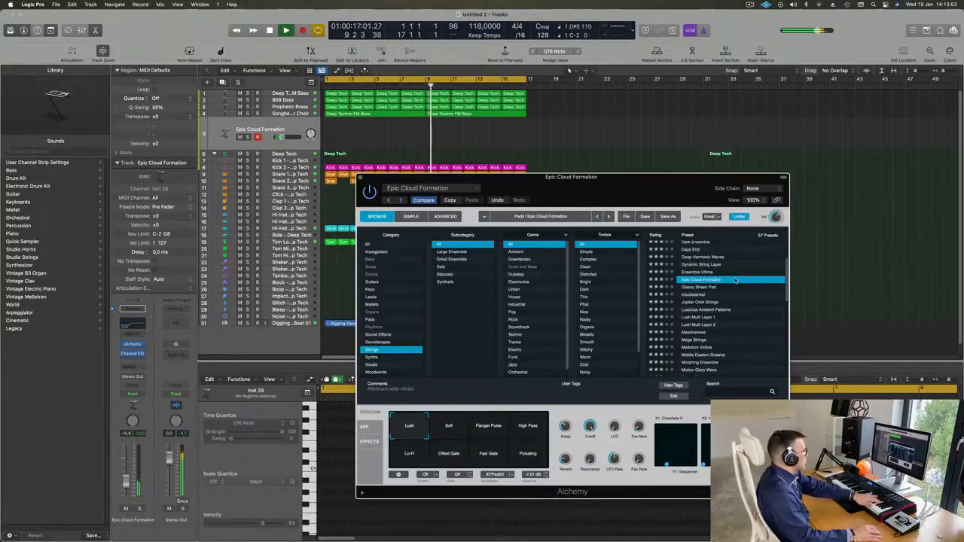
{"action": "left_click", "coordinate": [701, 295]}
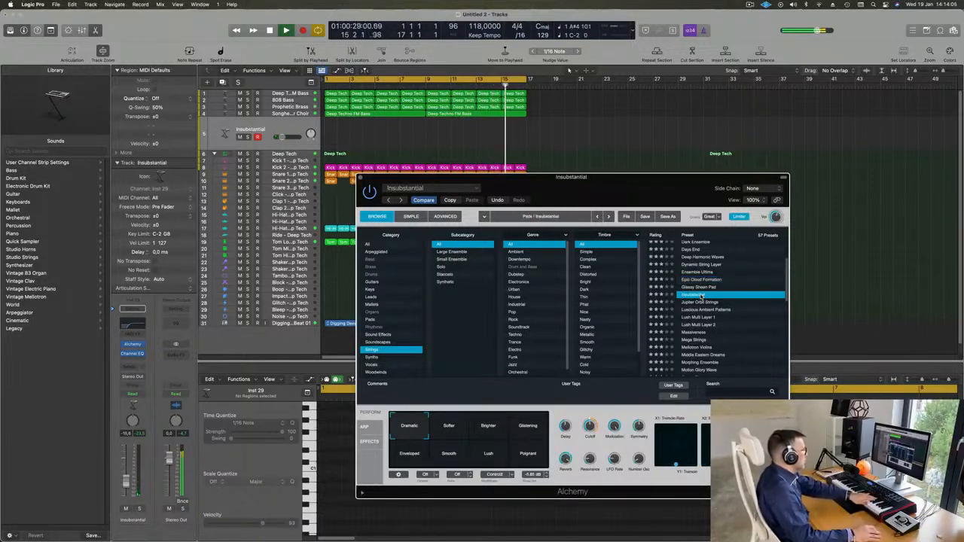
{"action": "scroll", "coordinate": [755, 274], "scroll_direction": "down", "scroll_amount": 3}
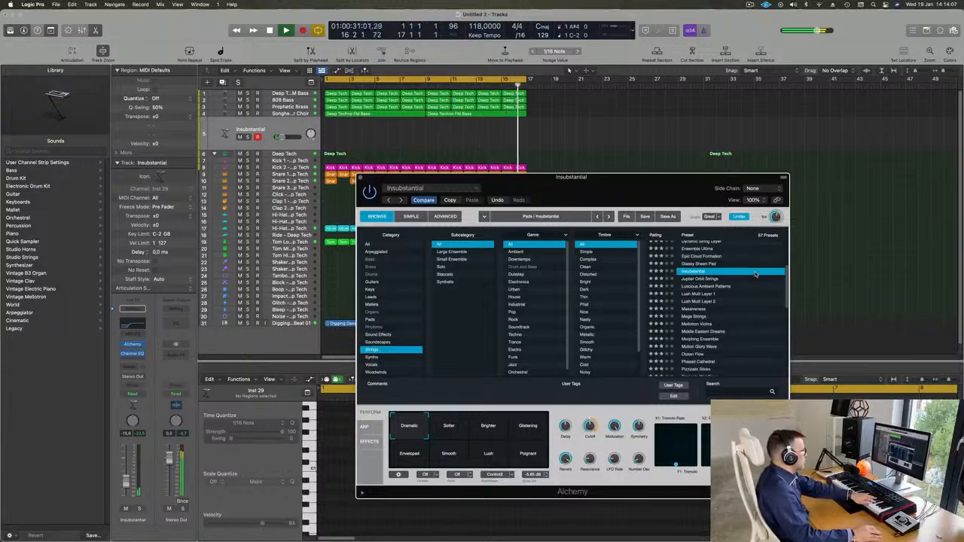
{"action": "left_click", "coordinate": [702, 294]}
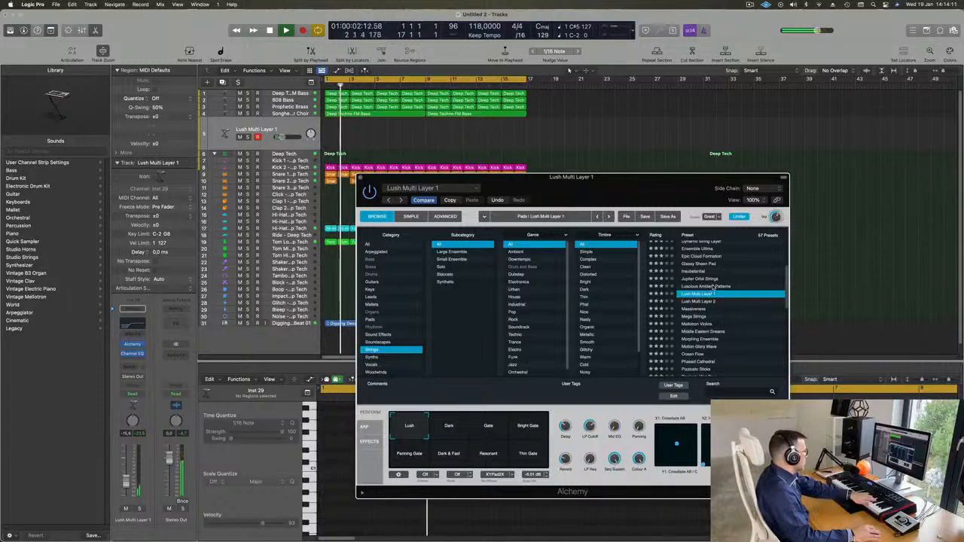
{"action": "scroll", "coordinate": [708, 292], "scroll_direction": "down", "scroll_amount": 3}
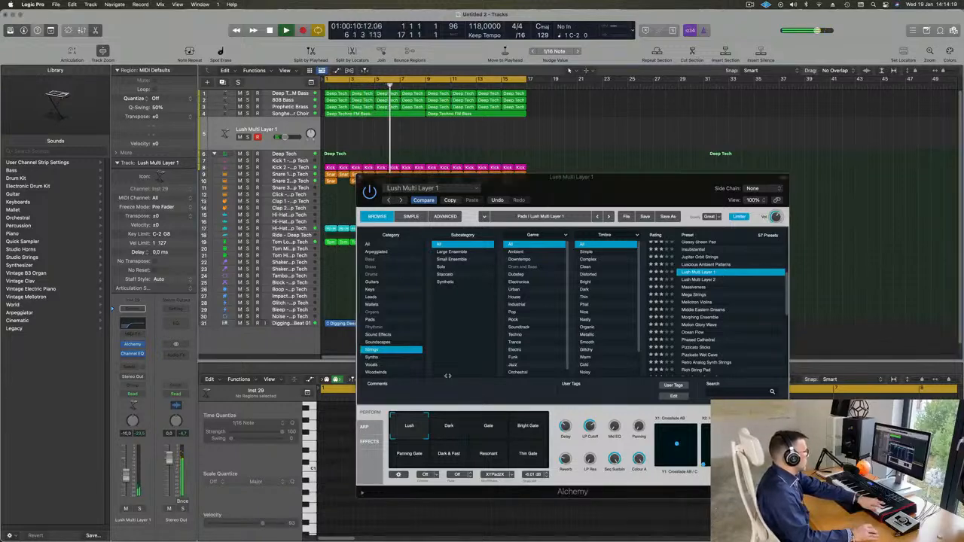
{"action": "scroll", "coordinate": [756, 284], "scroll_direction": "down", "scroll_amount": 3}
{"action": "scroll", "coordinate": [756, 285], "scroll_direction": "down", "scroll_amount": 2}
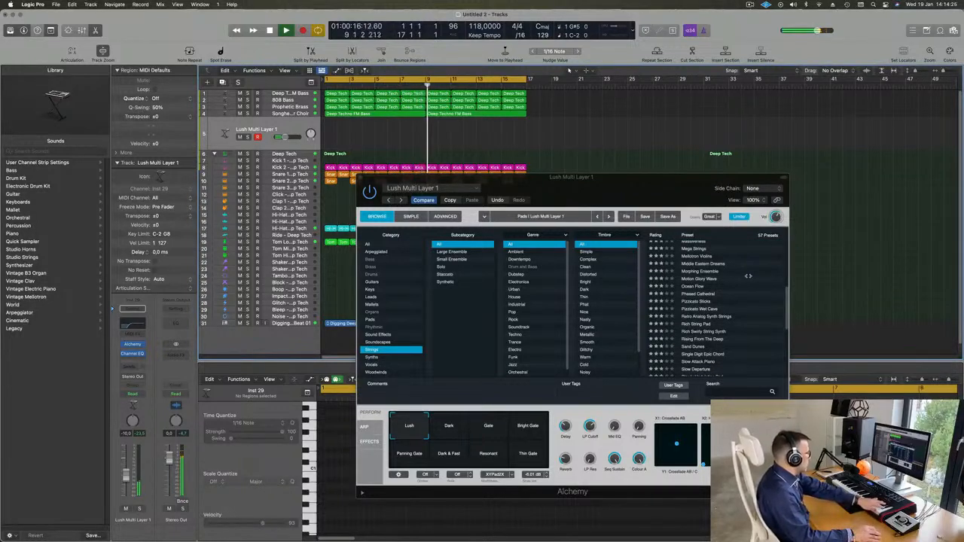
{"action": "scroll", "coordinate": [723, 302], "scroll_direction": "down", "scroll_amount": 2}
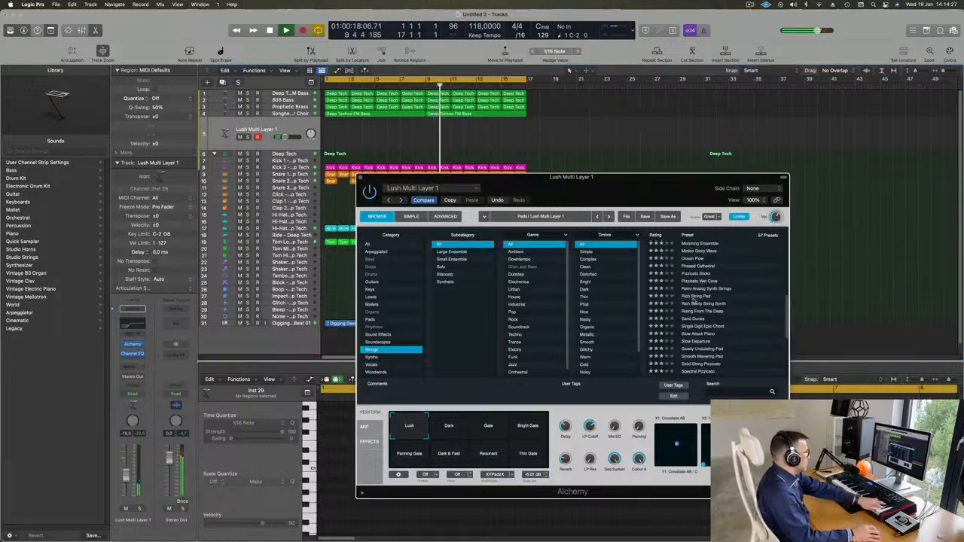
Step: Try Rich String Pad, Rich Swirly String Synth, Rising From The Deep and Sand Dunes, then load Single Digit Epic Chord
{"action": "left_click", "coordinate": [693, 297]}
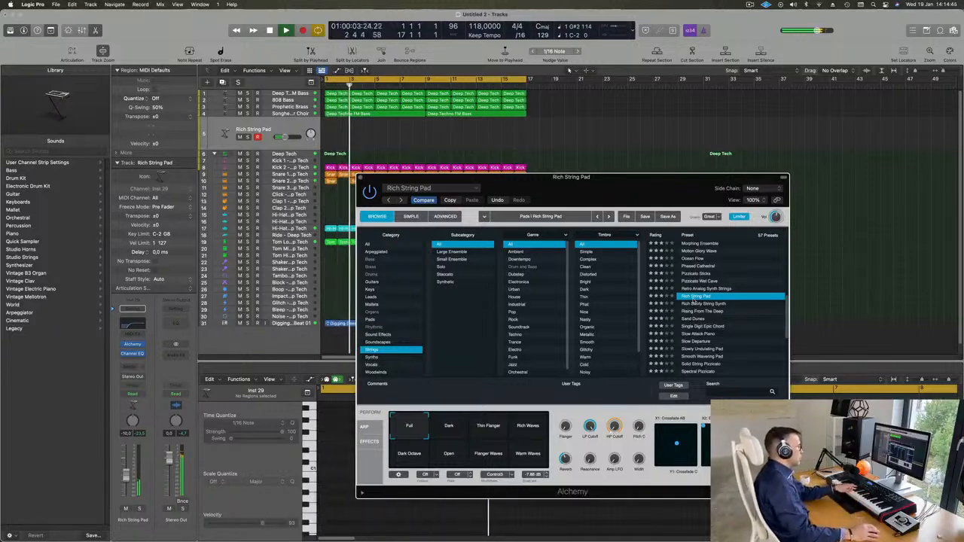
{"action": "left_click", "coordinate": [710, 304]}
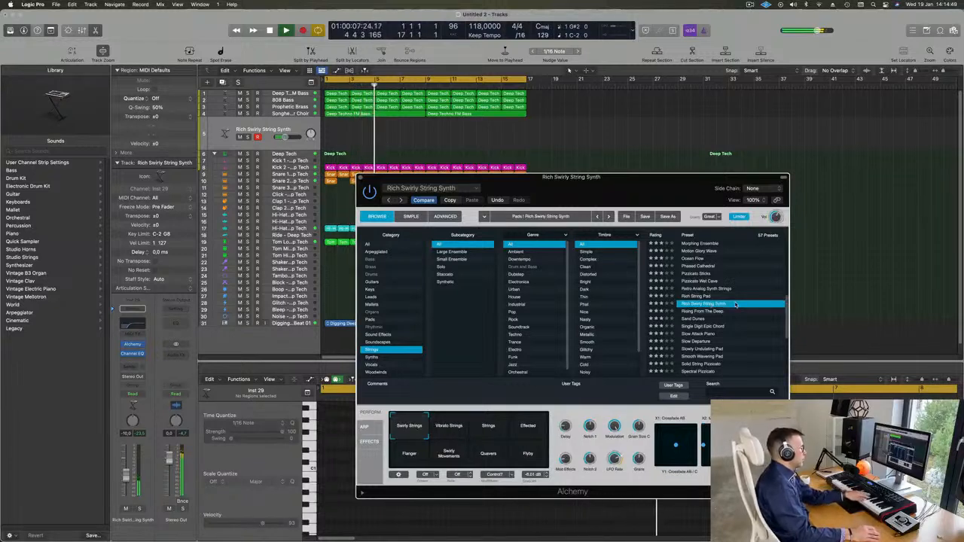
{"action": "left_click", "coordinate": [694, 312]}
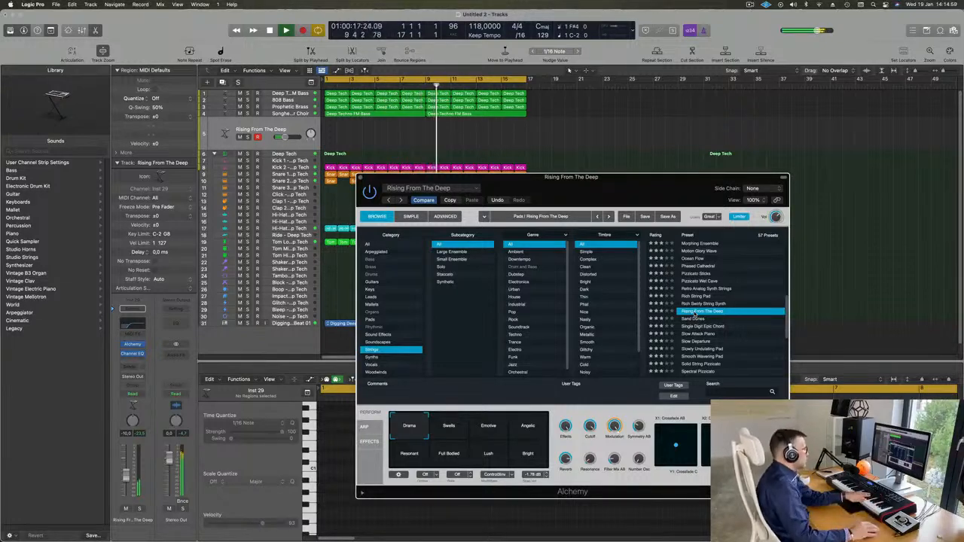
{"action": "left_click", "coordinate": [692, 321]}
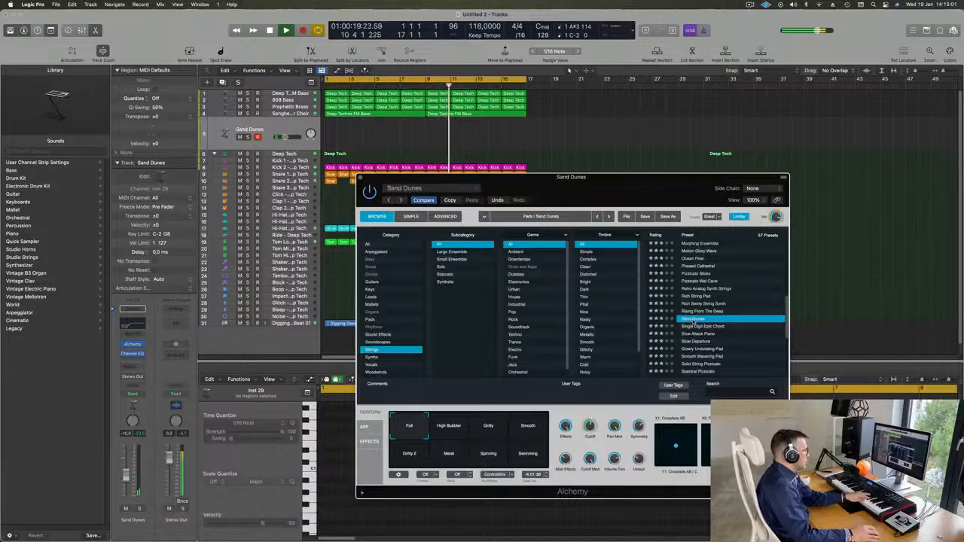
{"action": "left_click", "coordinate": [708, 327]}
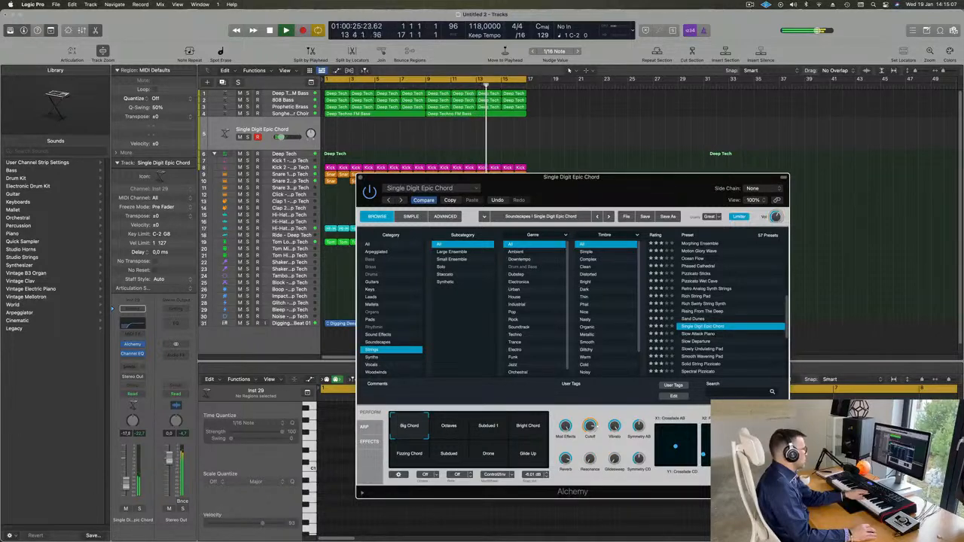
Step: Cycle the Perform variations Octaves, Subdued 1, Bright Chord and Subdued, finishing on Glide Up
{"action": "left_click", "coordinate": [448, 429]}
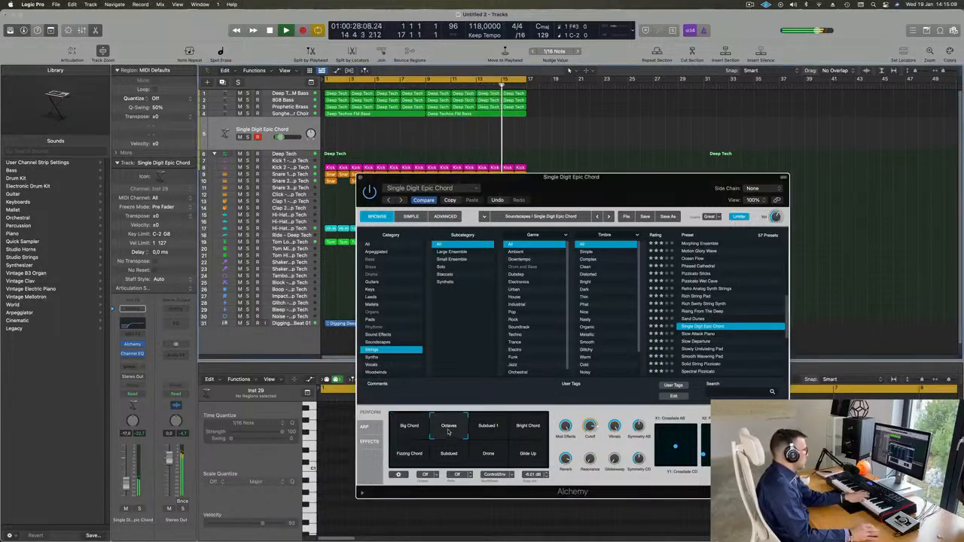
{"action": "left_click", "coordinate": [490, 427]}
{"action": "left_click", "coordinate": [531, 428]}
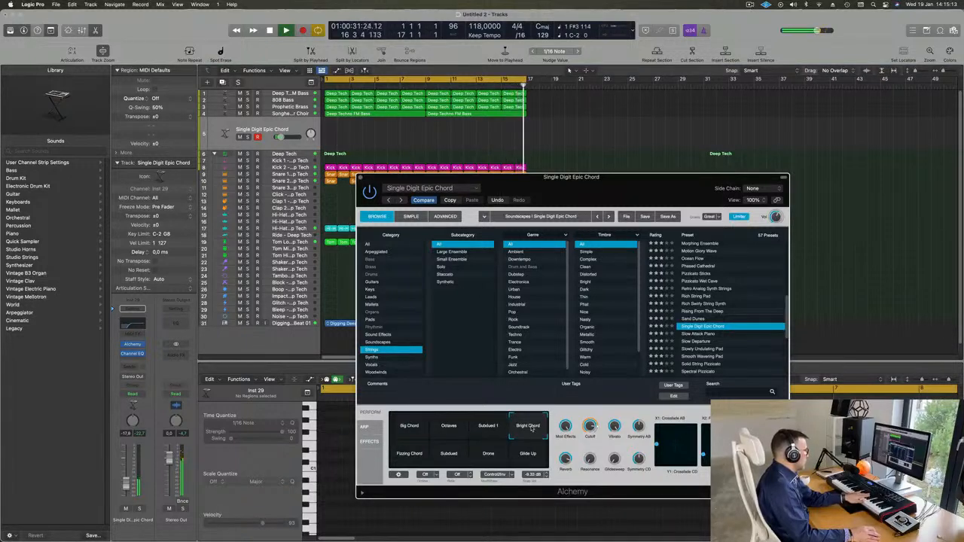
{"action": "left_click", "coordinate": [437, 454]}
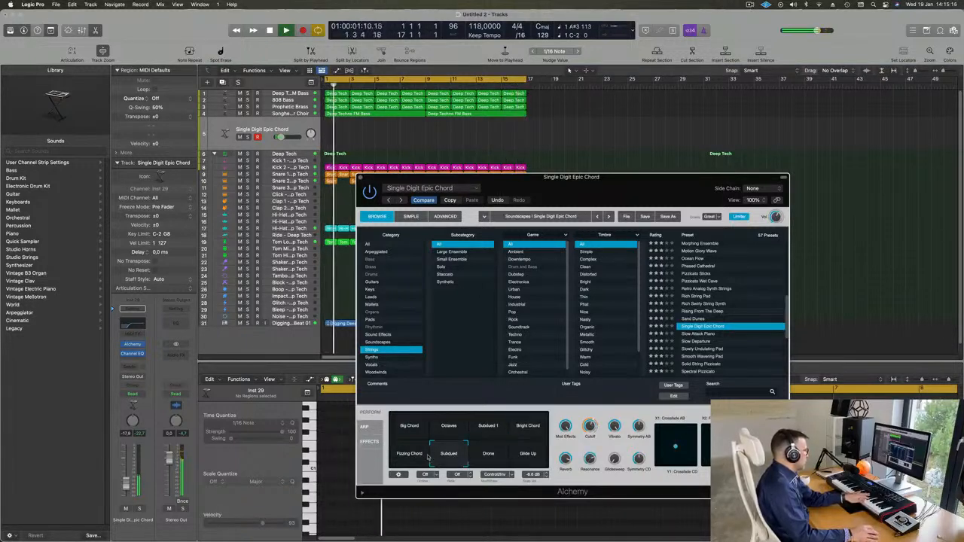
{"action": "left_click", "coordinate": [530, 455]}
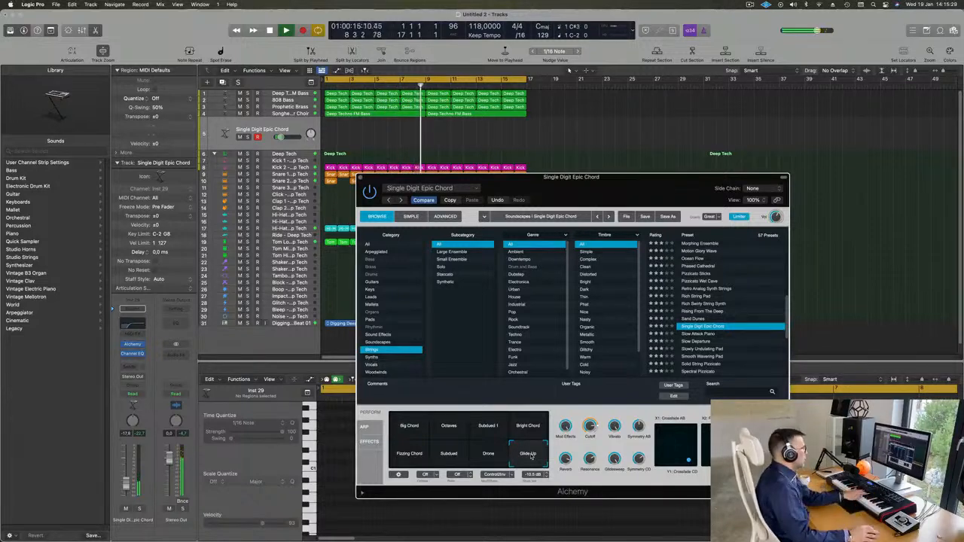
{"action": "scroll", "coordinate": [711, 320], "scroll_direction": "down", "scroll_amount": 3}
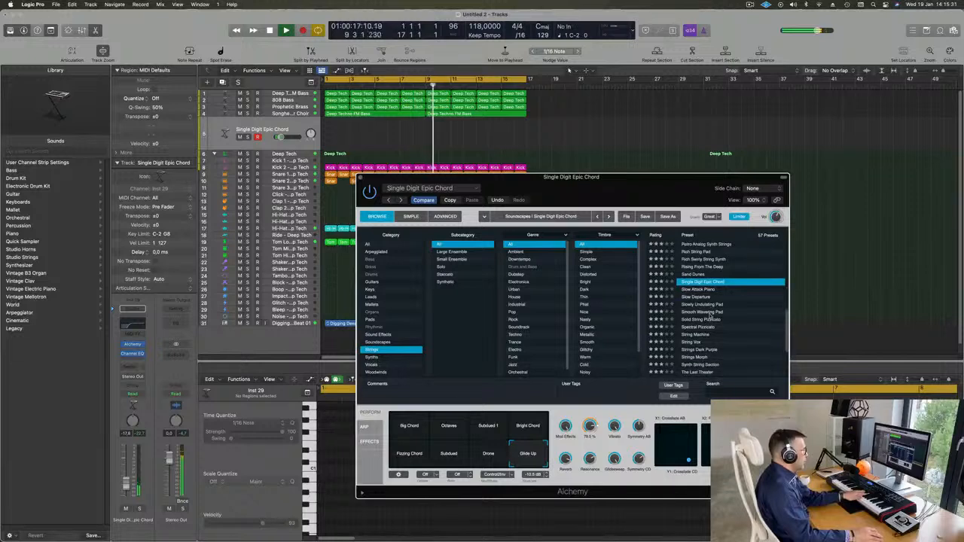
Step: Audition Slowly Undulating Pad, String Machine, Strings Dark Purple and Strings Morph with its Epic and Gate Pad variations
{"action": "left_click", "coordinate": [704, 304]}
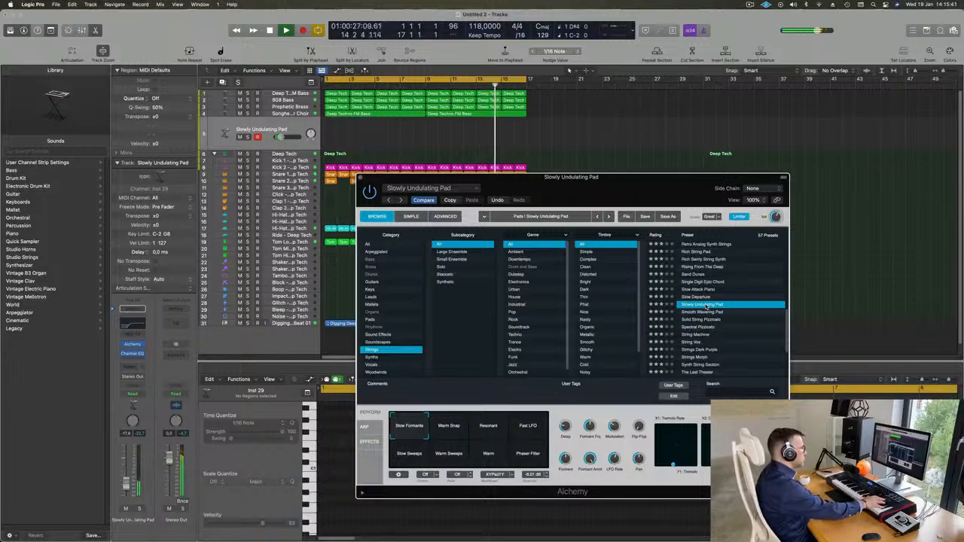
{"action": "scroll", "coordinate": [723, 311], "scroll_direction": "down", "scroll_amount": 2}
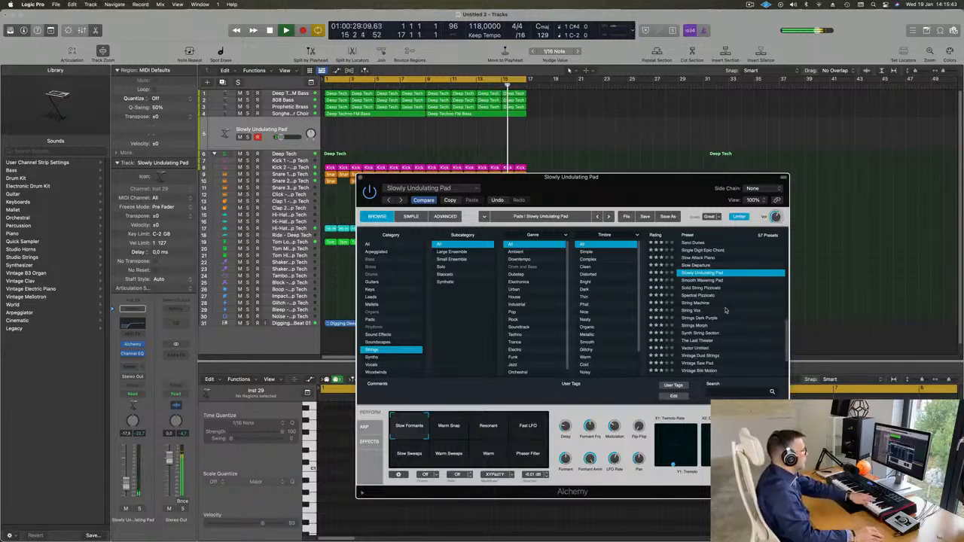
{"action": "left_click", "coordinate": [695, 303]}
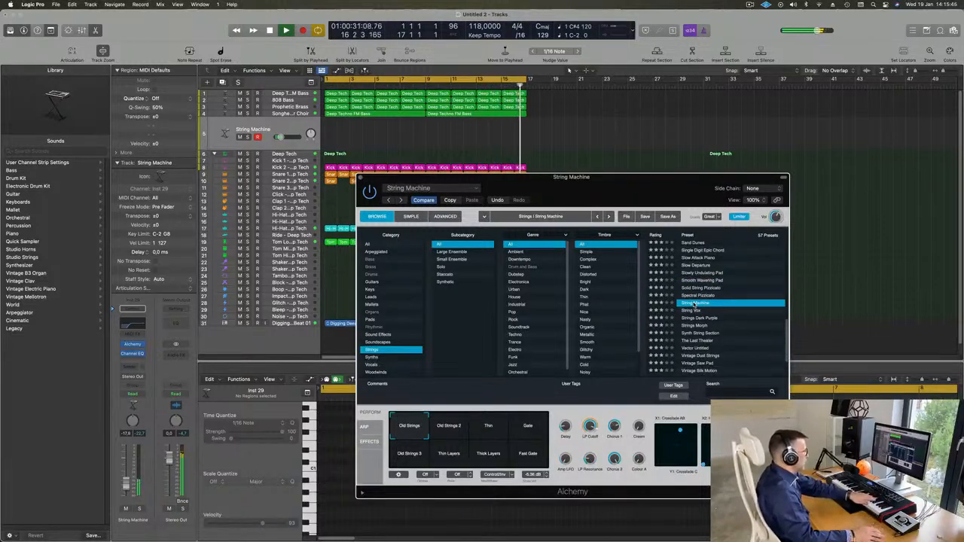
{"action": "scroll", "coordinate": [721, 304], "scroll_direction": "down", "scroll_amount": 2}
{"action": "left_click", "coordinate": [697, 288]}
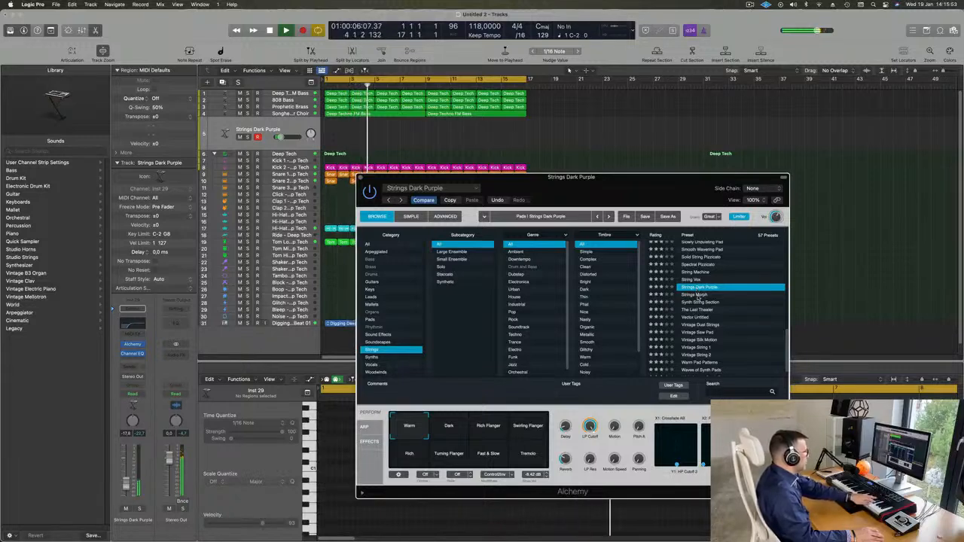
{"action": "left_click", "coordinate": [718, 296]}
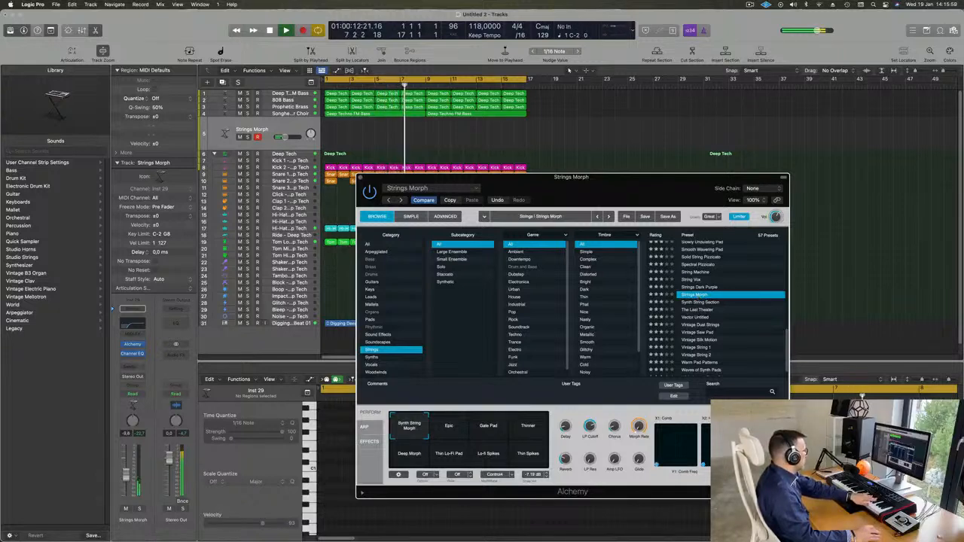
{"action": "left_click", "coordinate": [457, 430]}
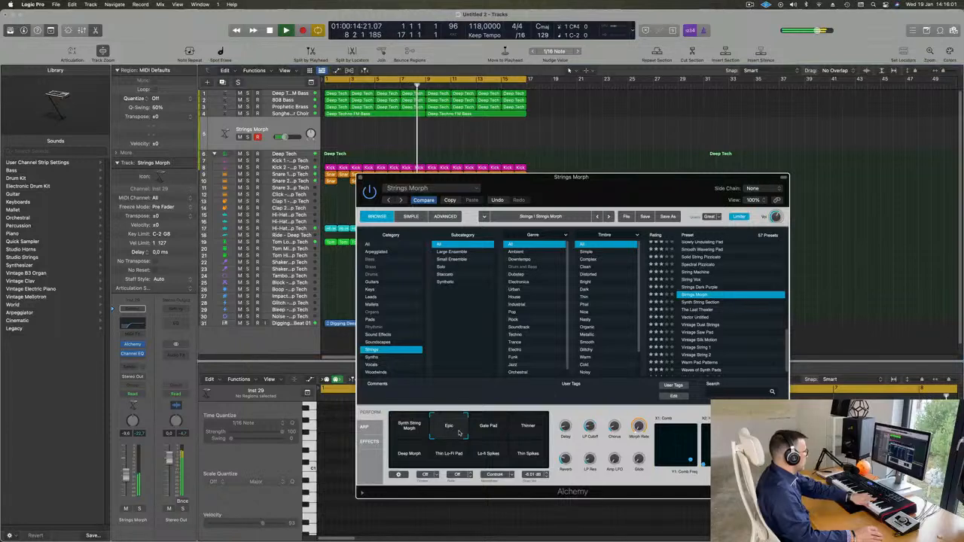
{"action": "left_click", "coordinate": [485, 431]}
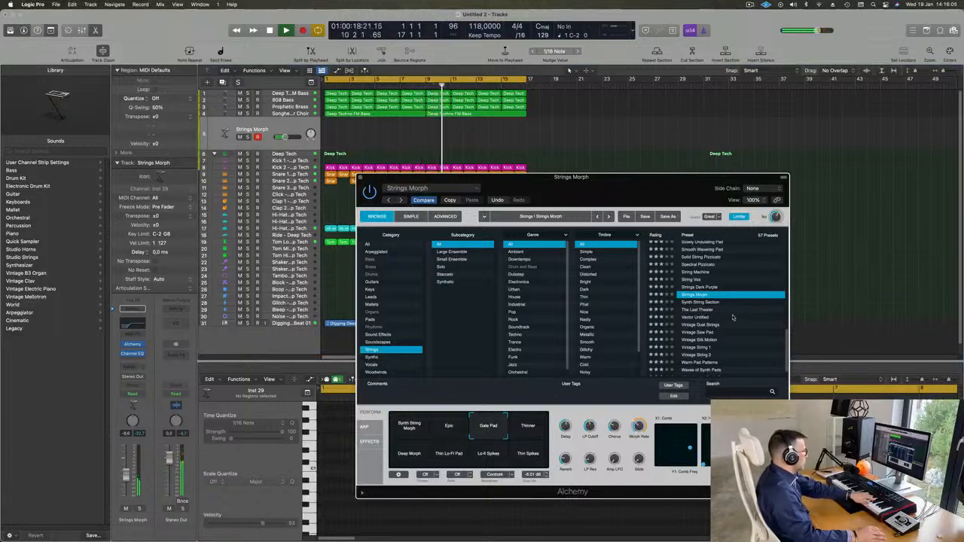
Step: Try Synth String Section, Vintage Dust Strings and Warm Pad Patterns, settle on 70s Synth Strings, then show Guitars presets
{"action": "left_click", "coordinate": [711, 304]}
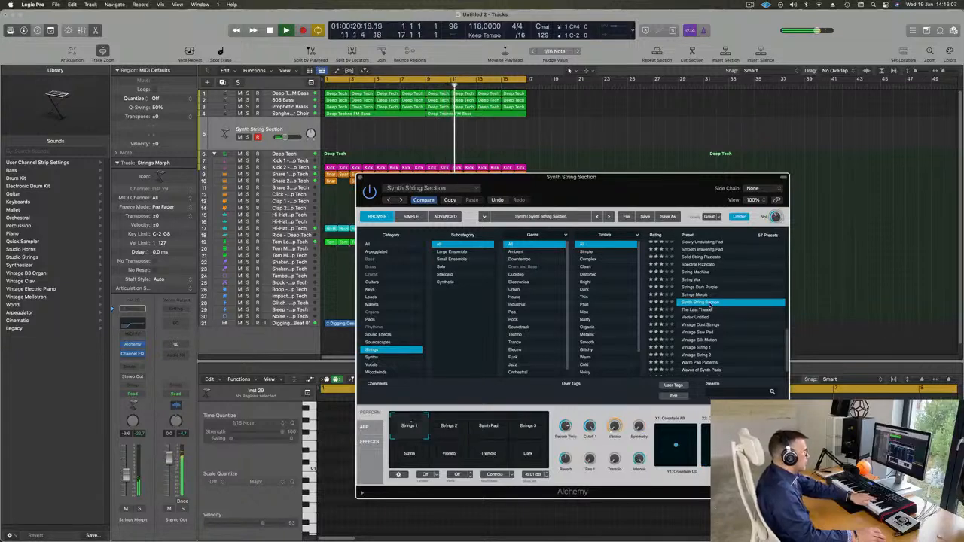
{"action": "scroll", "coordinate": [711, 304], "scroll_direction": "down", "scroll_amount": 2}
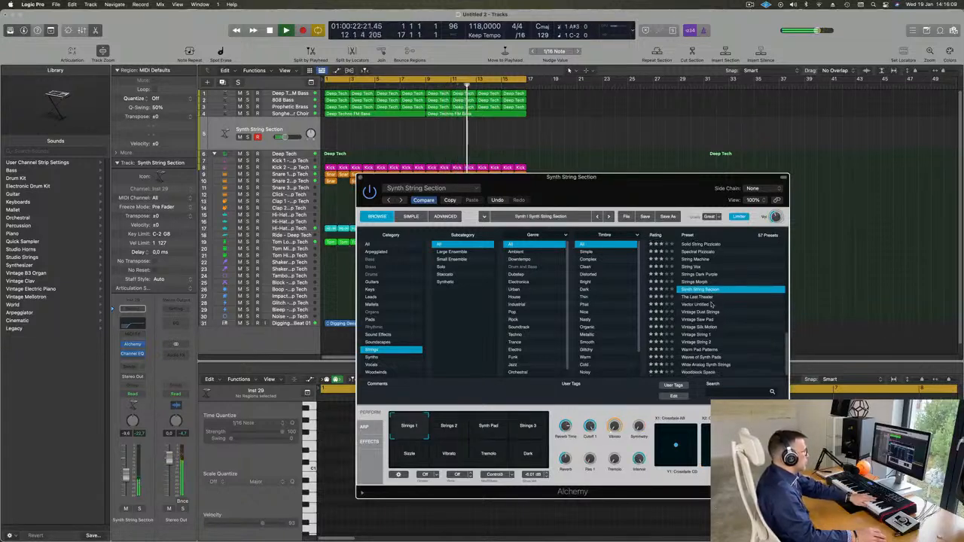
{"action": "left_click", "coordinate": [703, 312]}
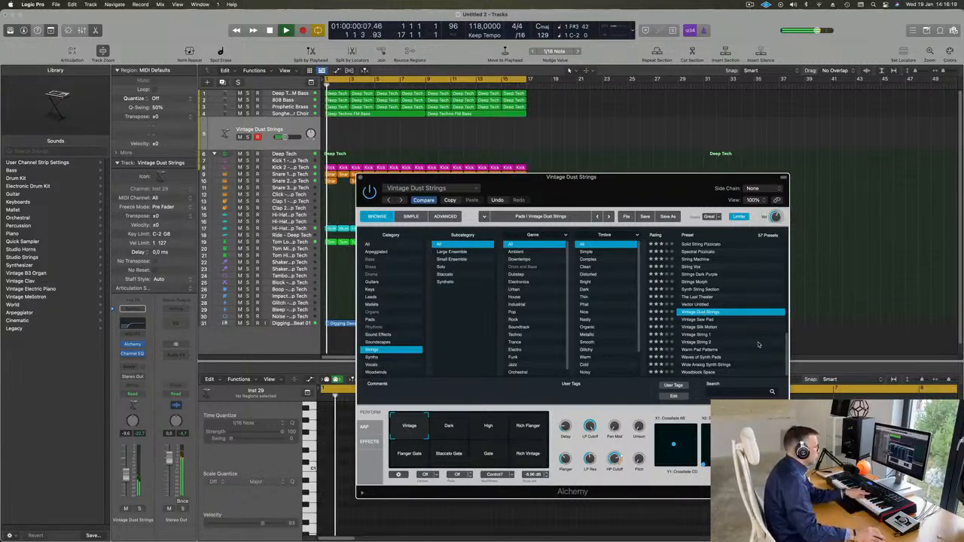
{"action": "left_click", "coordinate": [699, 350]}
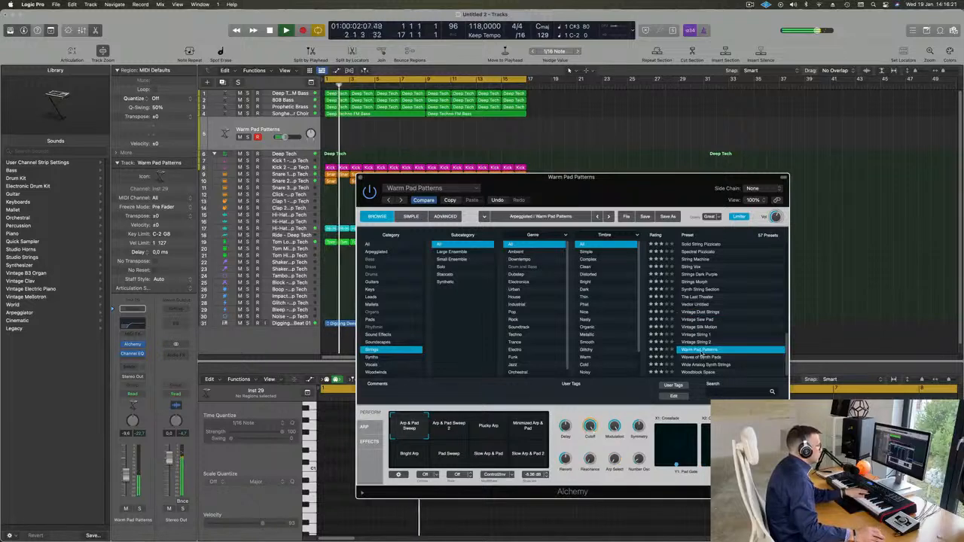
{"action": "scroll", "coordinate": [734, 286], "scroll_direction": "up", "scroll_amount": 10}
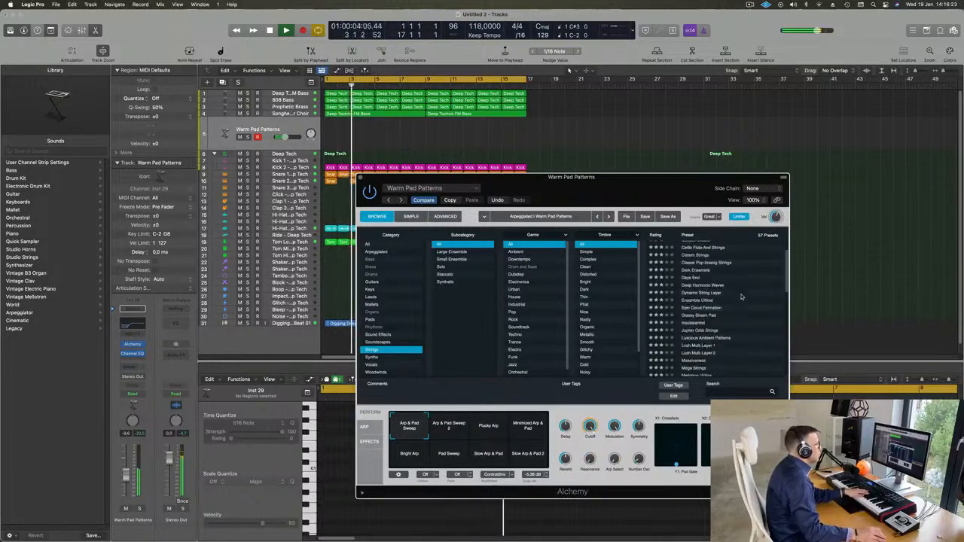
{"action": "left_click", "coordinate": [702, 244]}
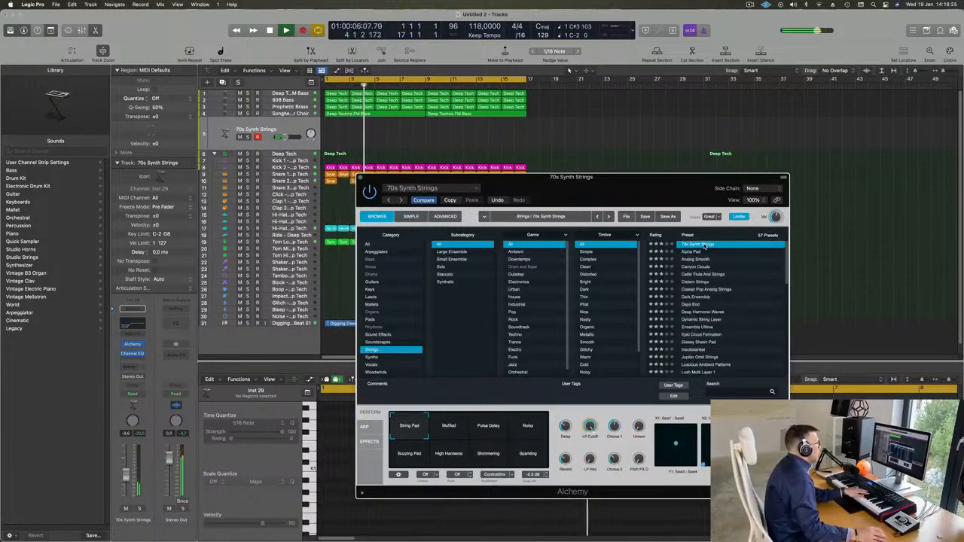
{"action": "left_click", "coordinate": [373, 283]}
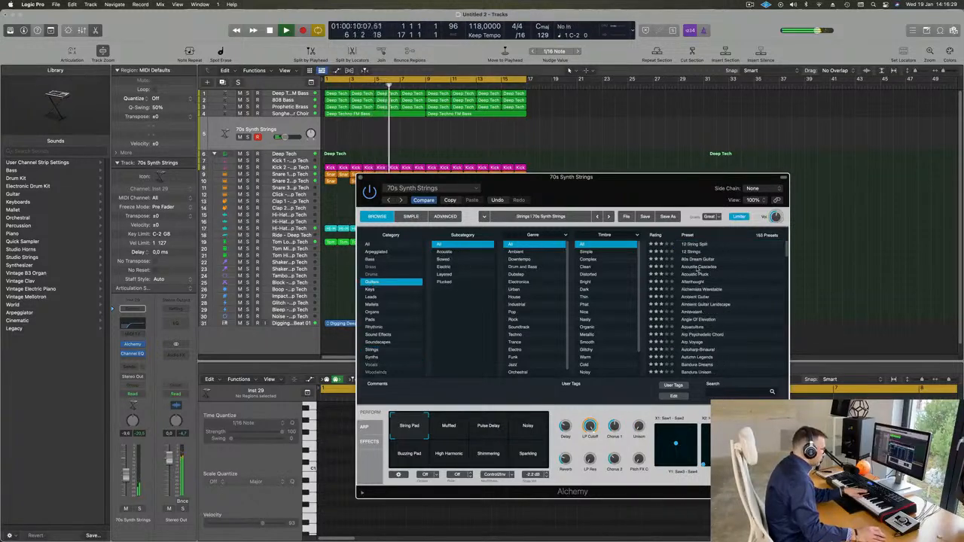
Step: Load Acoustic Pluck, lower the track volume, and try the Ambient Oboe, String Rattle and Pluck Flutes variations
{"action": "left_click", "coordinate": [697, 276]}
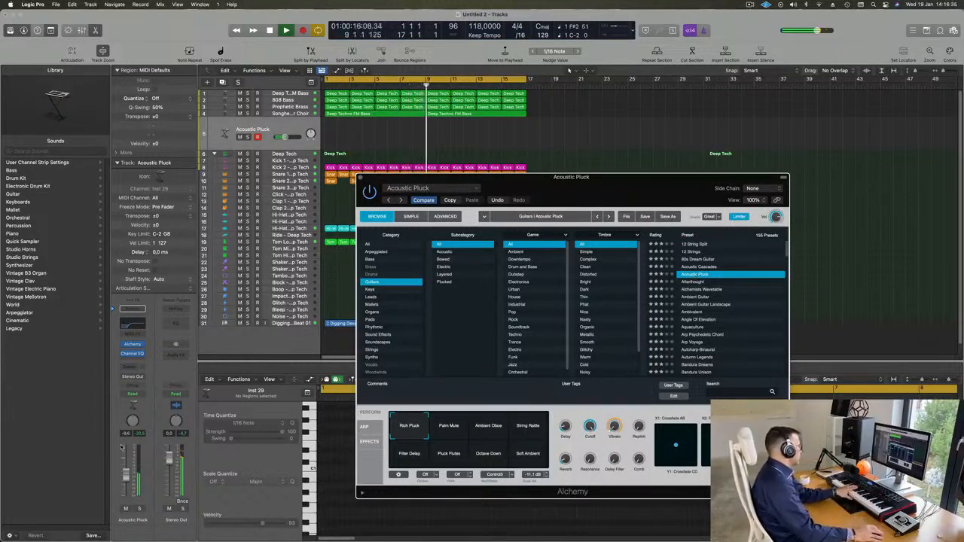
{"action": "left_click", "coordinate": [125, 487]}
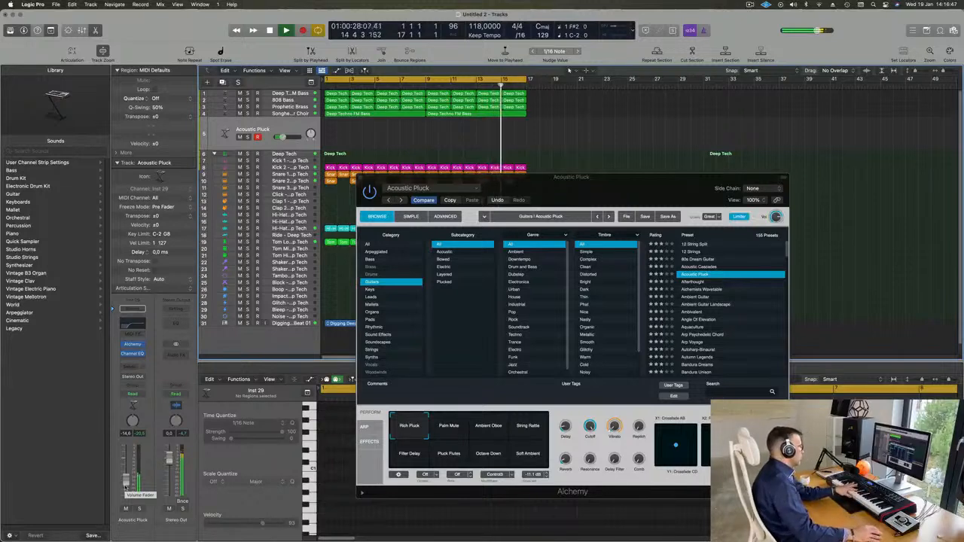
{"action": "left_click", "coordinate": [490, 426]}
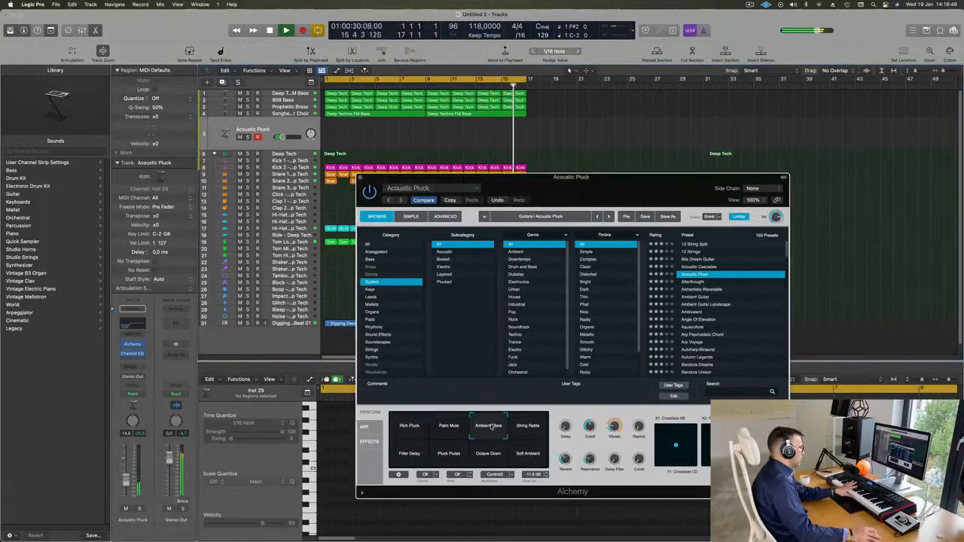
{"action": "left_click", "coordinate": [530, 426]}
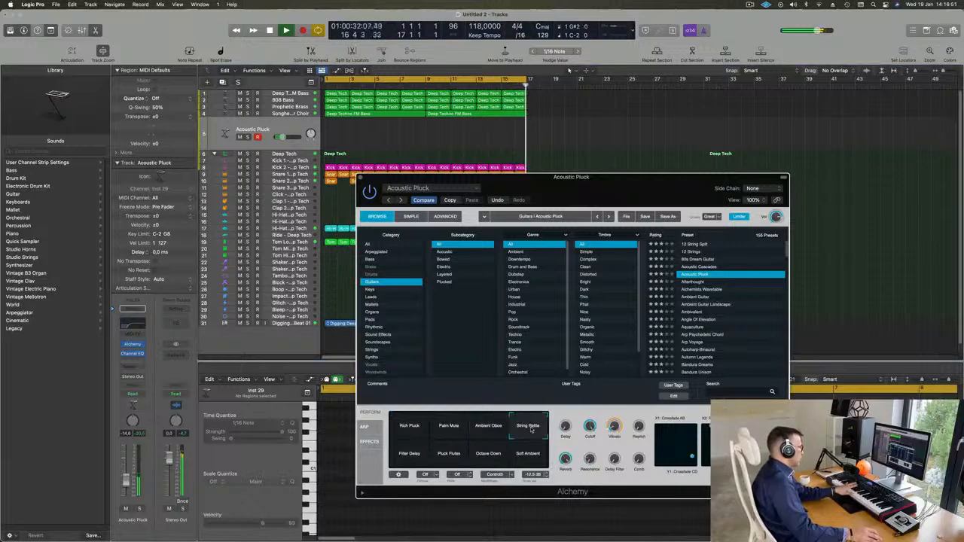
{"action": "left_click", "coordinate": [450, 454]}
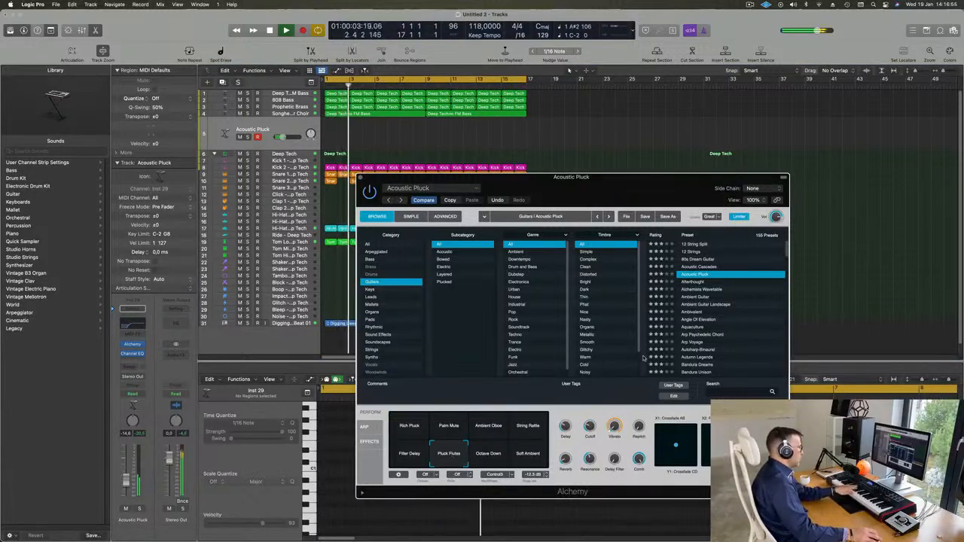
Step: Load the Ambient Guitar preset on track 5 and close the Alchemy window
{"action": "left_click_drag", "start_coordinate": [640, 188], "coordinate": [642, 194]}
{"action": "left_click", "coordinate": [697, 302]}
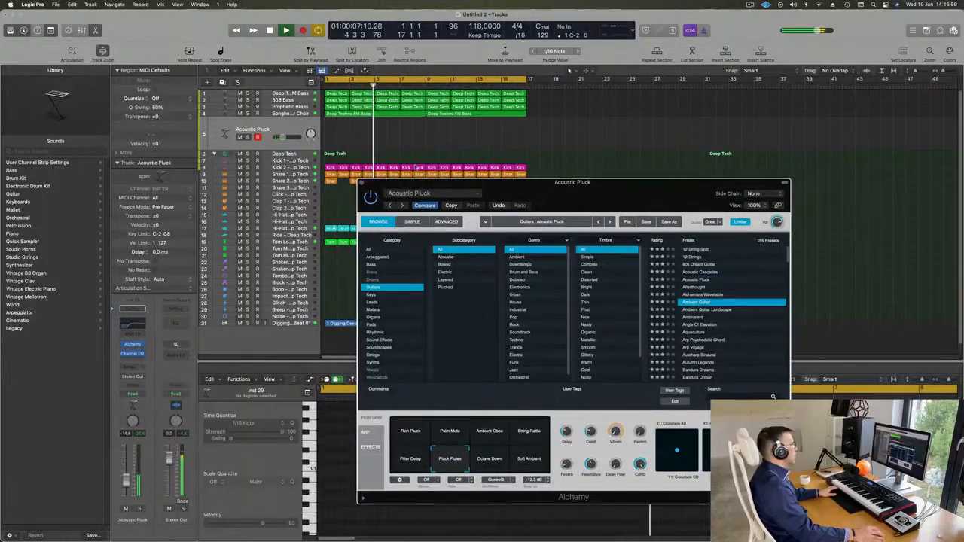
{"action": "left_click", "coordinate": [361, 183]}
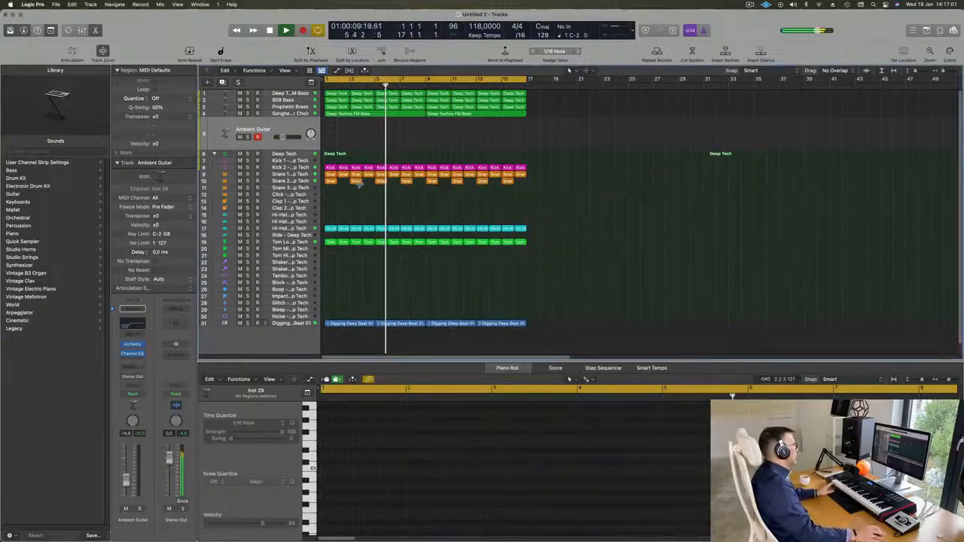
Step: Select the Deep Techno FM Bass track, restart playback, and add a send to Bus 5
{"action": "left_click", "coordinate": [296, 93]}
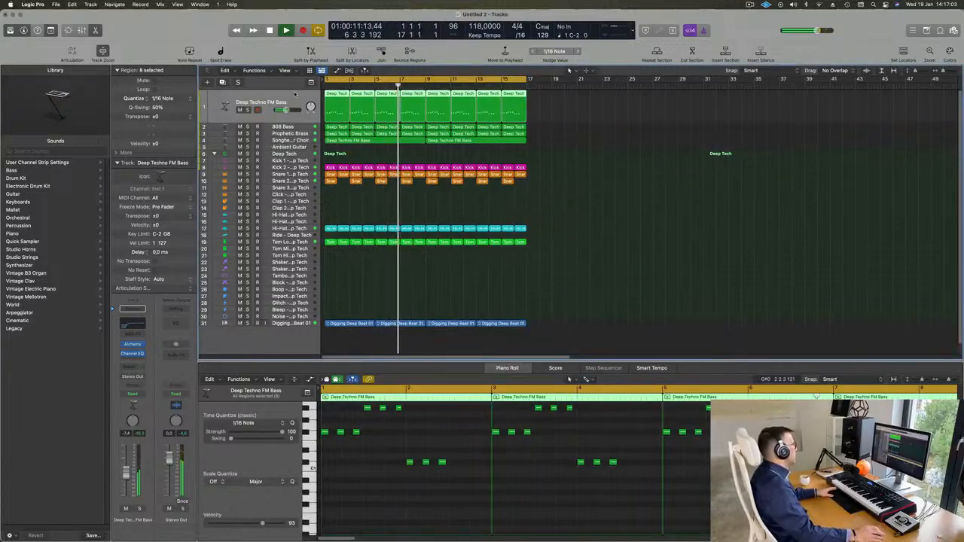
{"action": "key", "text": "Return"}
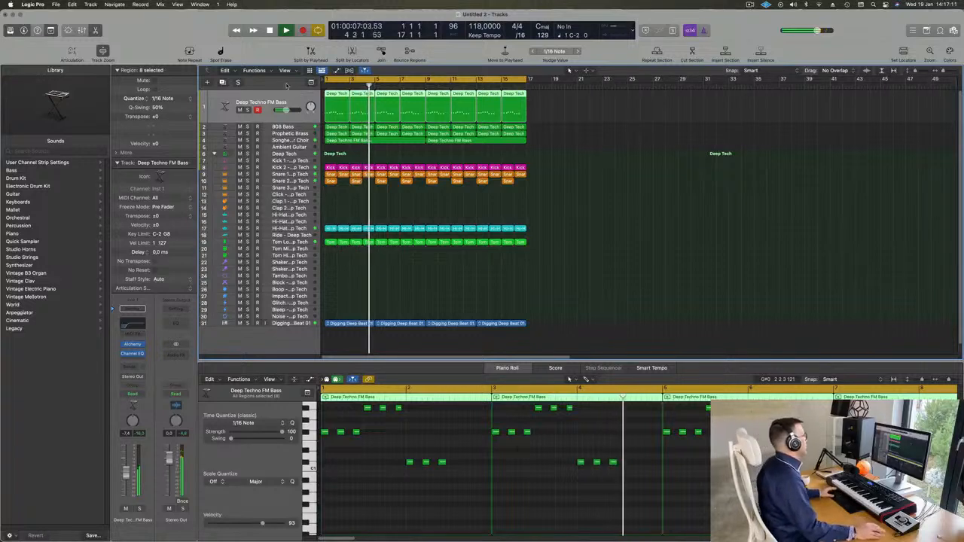
{"action": "key", "text": "Return"}
{"action": "key", "text": "Return"}
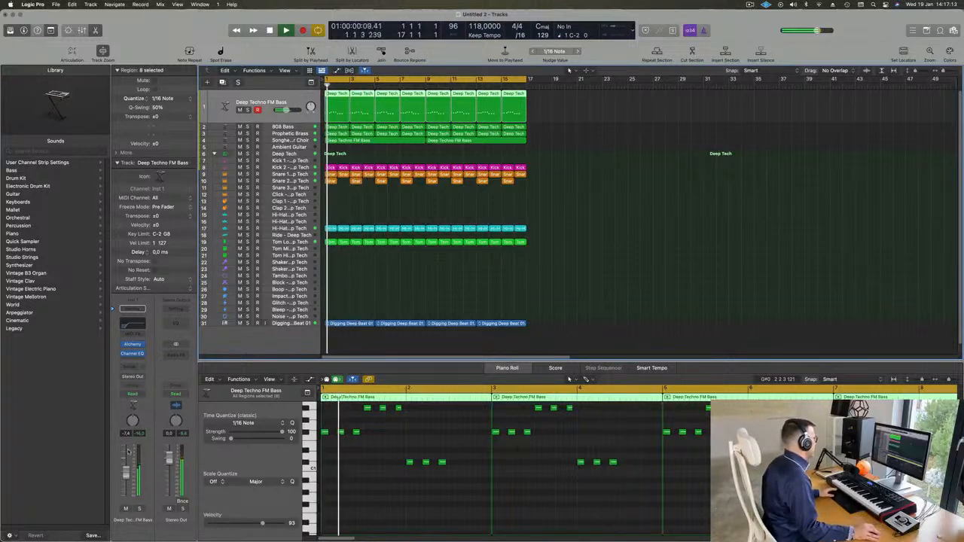
{"action": "key", "text": "Return"}
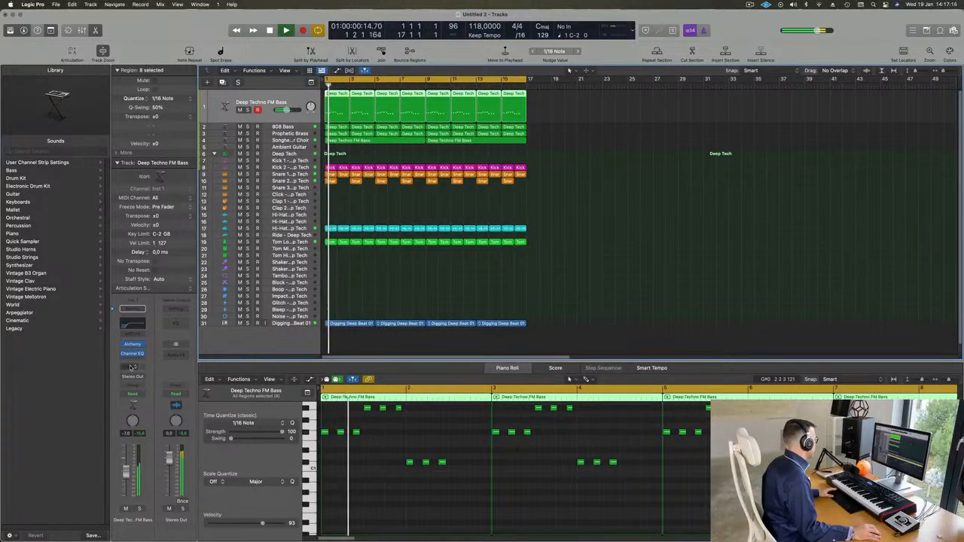
{"action": "left_click", "coordinate": [132, 367]}
{"action": "mouse_move", "coordinate": [150, 379]}
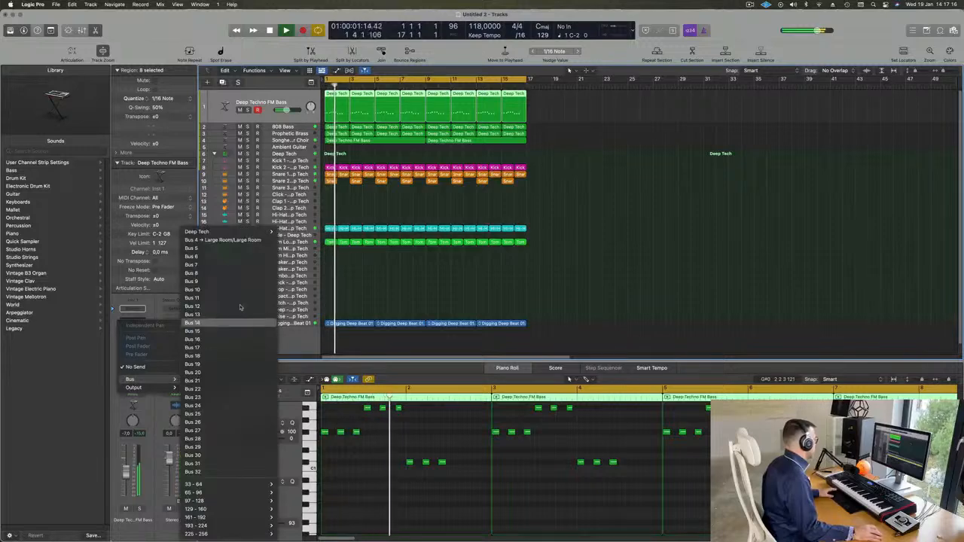
{"action": "left_click", "coordinate": [234, 250]}
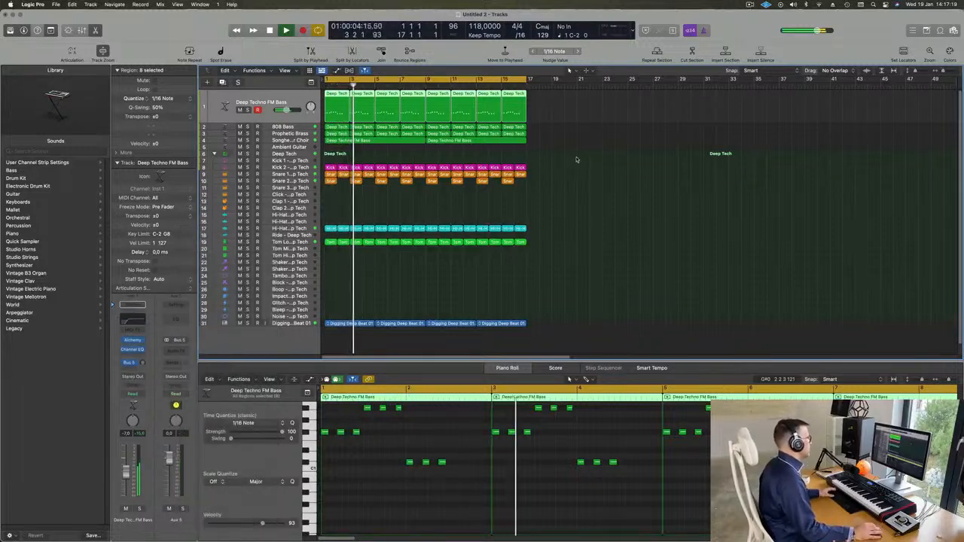
{"action": "left_click", "coordinate": [176, 350]}
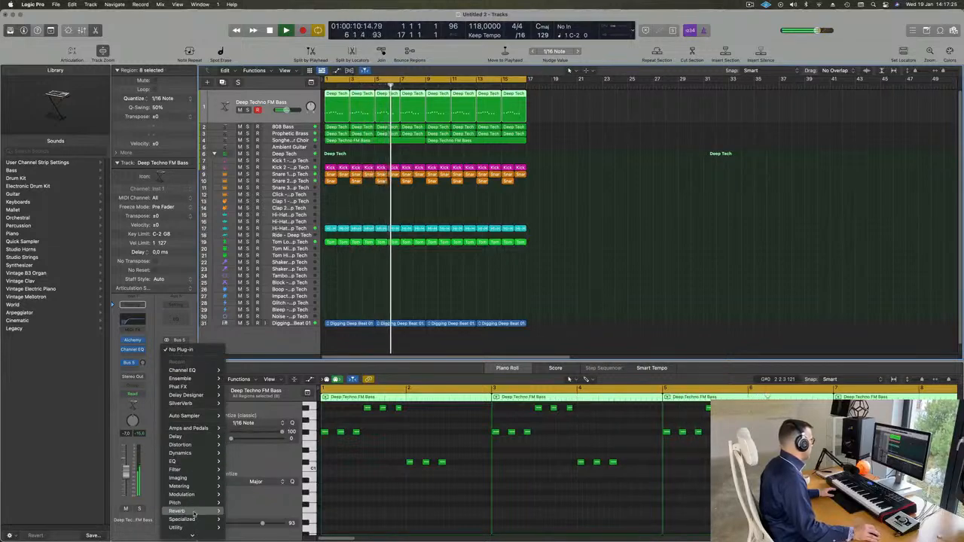
Step: Insert a stereo ChromaVerb on the Aux 5 return and load its Ambiences > Medium Ambience preset
{"action": "mouse_move", "coordinate": [178, 511]}
{"action": "mouse_move", "coordinate": [249, 509]}
{"action": "left_click", "coordinate": [291, 510]}
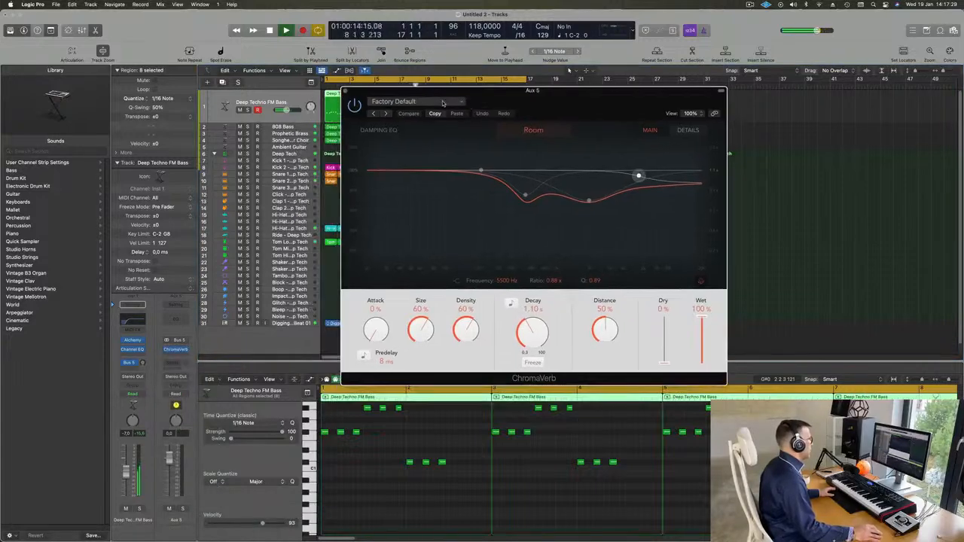
{"action": "left_click", "coordinate": [444, 102]}
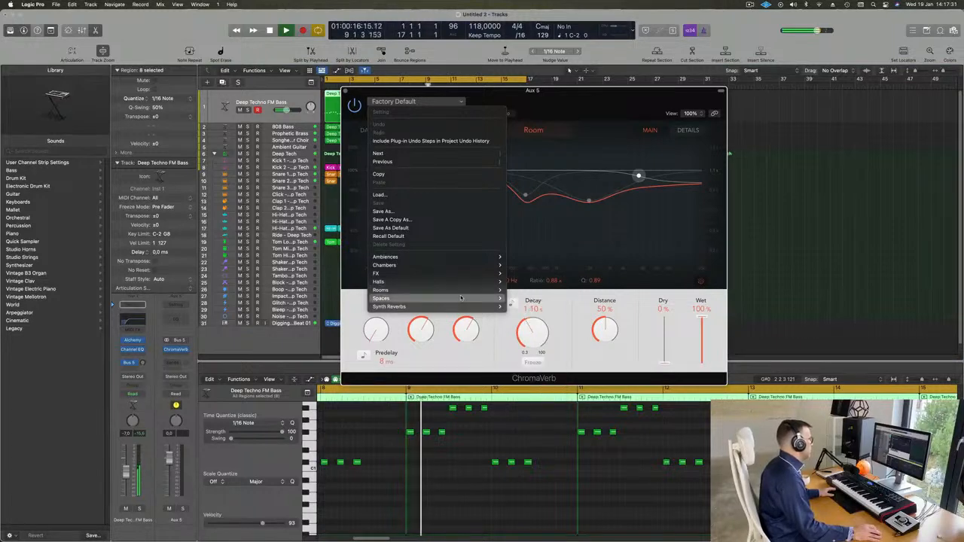
{"action": "mouse_move", "coordinate": [461, 298]}
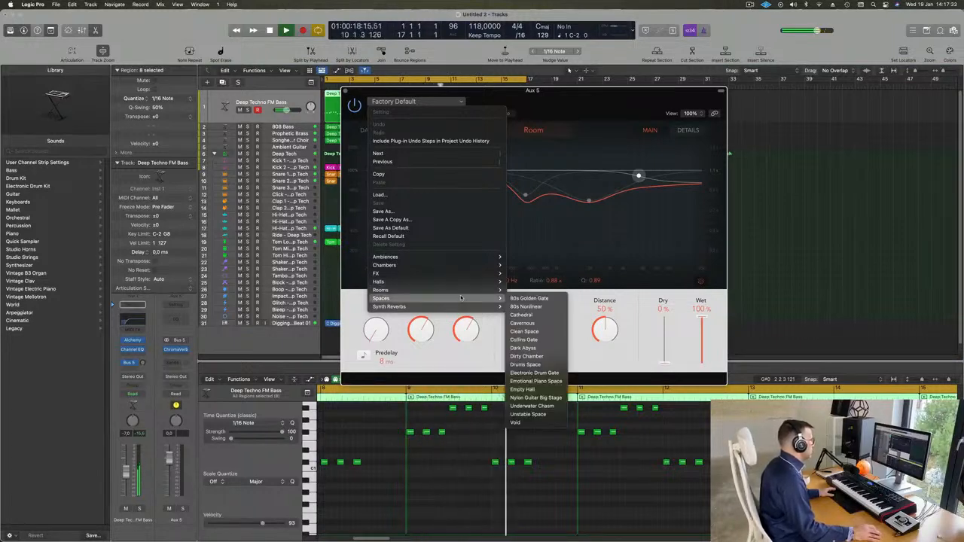
{"action": "mouse_move", "coordinate": [467, 258]}
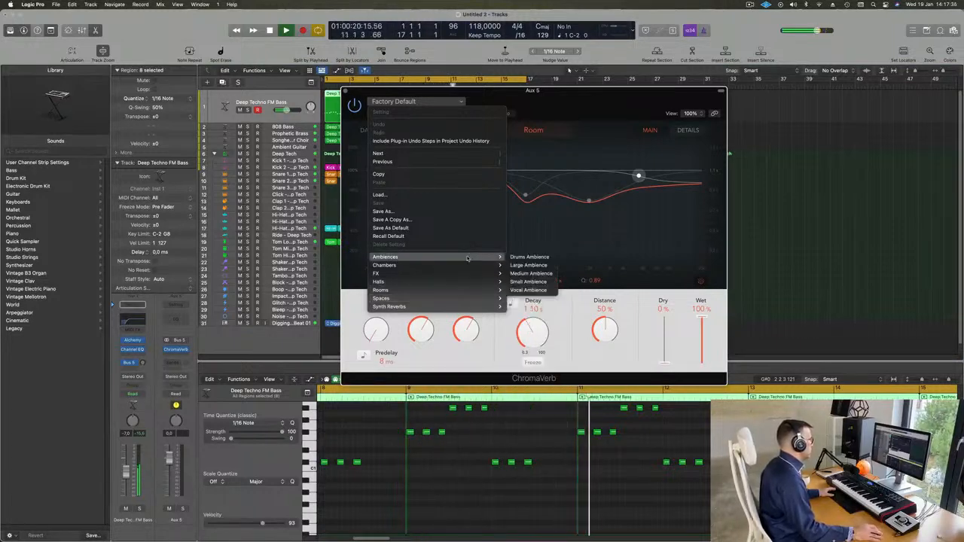
{"action": "left_click", "coordinate": [537, 275]}
{"action": "left_click_drag", "start_coordinate": [635, 92], "coordinate": [718, 70]}
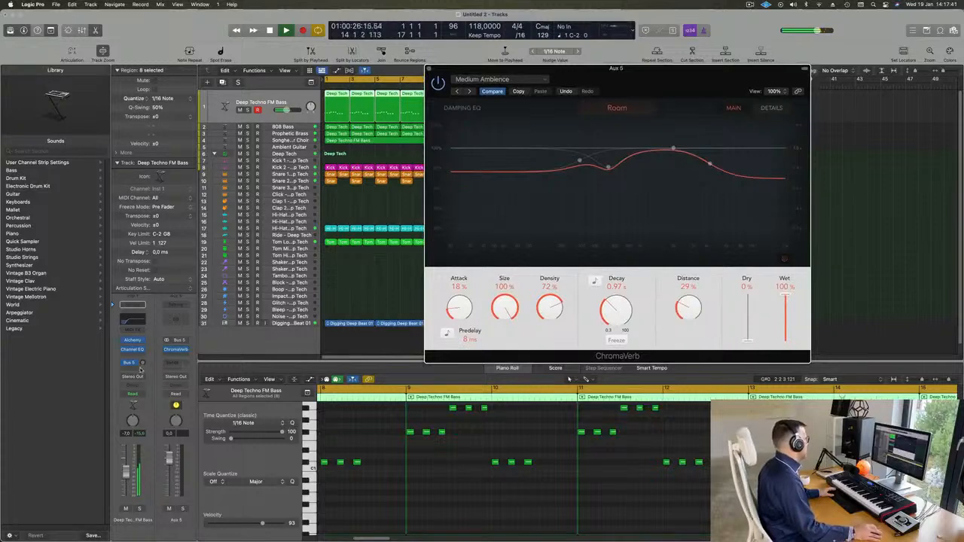
Step: Step ChromaVerb presets through Small Ambience, Vocal Ambience, Dirty and Drum Chamber to Guitar Chamber, tweaking the bass send
{"action": "left_click_drag", "start_coordinate": [141, 362], "coordinate": [142, 363]}
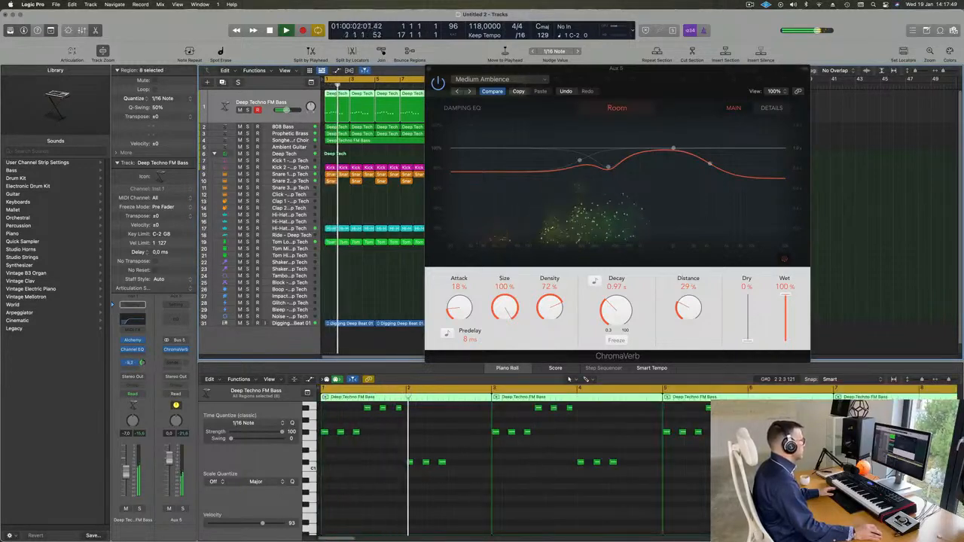
{"action": "left_click", "coordinate": [470, 91]}
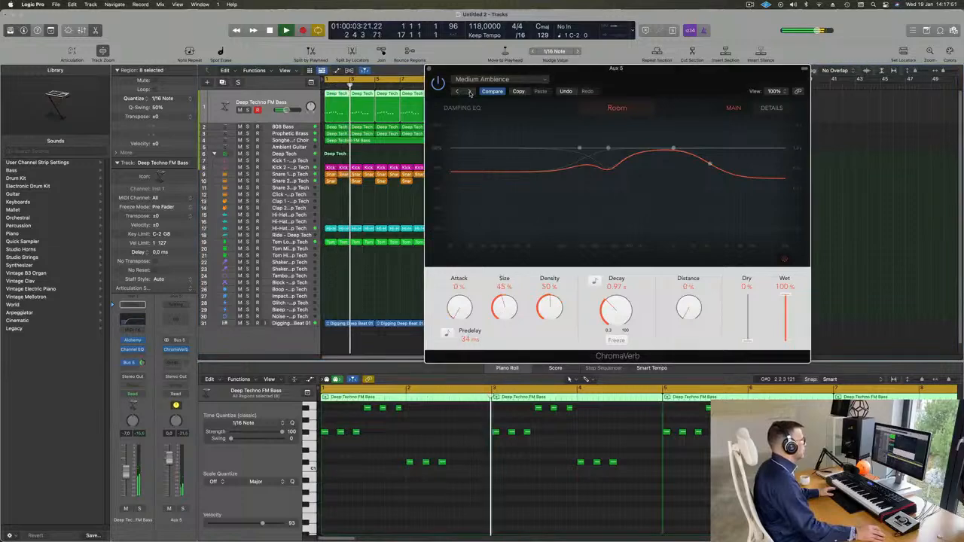
{"action": "left_click", "coordinate": [469, 92]}
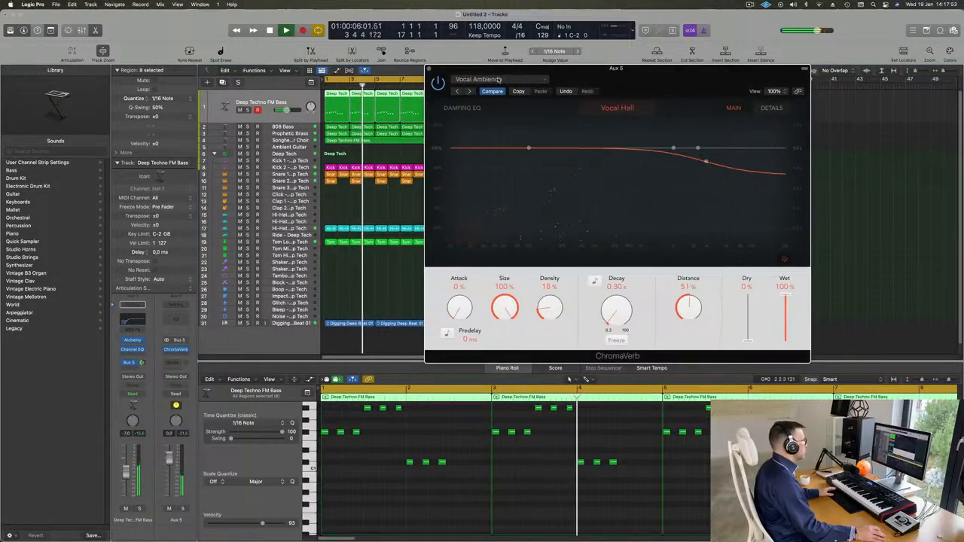
{"action": "left_click_drag", "start_coordinate": [645, 85], "coordinate": [576, 110]}
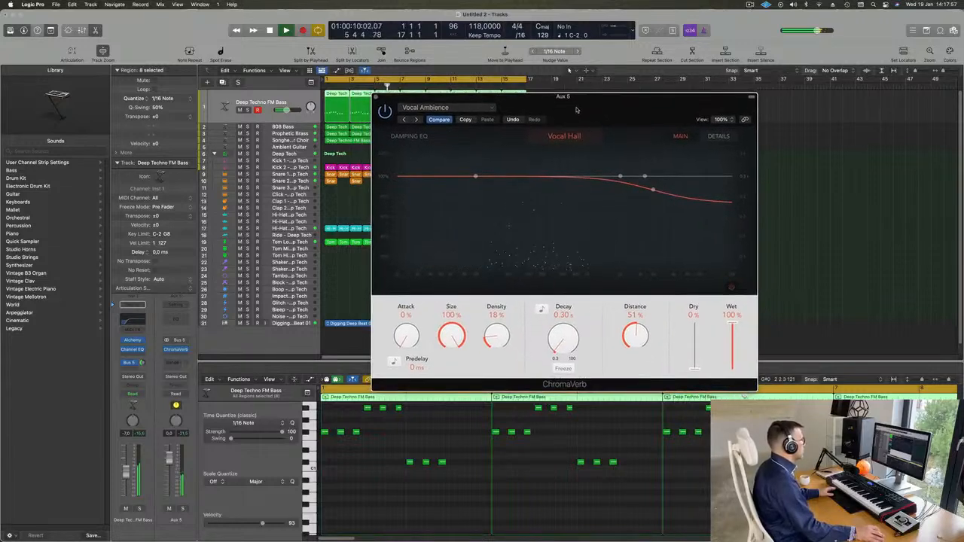
{"action": "left_click_drag", "start_coordinate": [142, 364], "coordinate": [141, 362]}
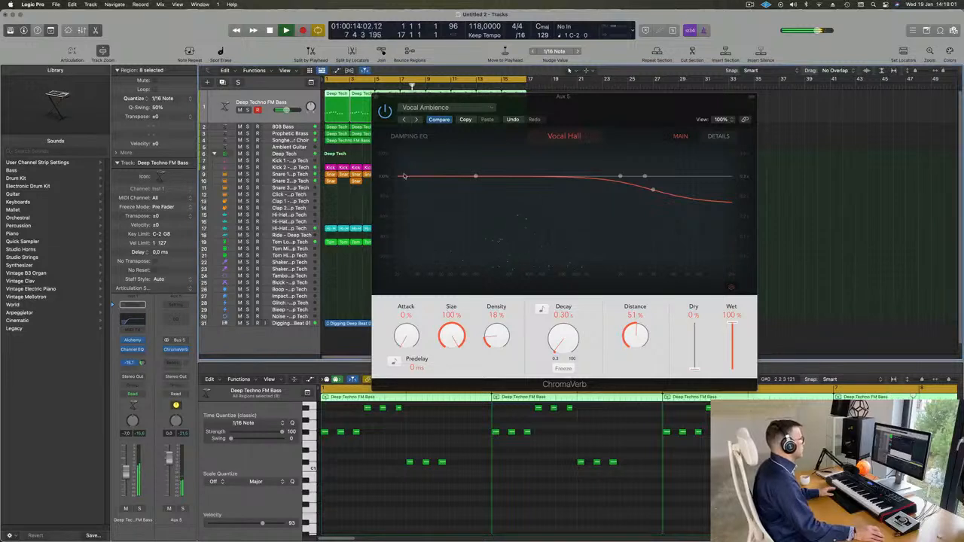
{"action": "left_click", "coordinate": [417, 120]}
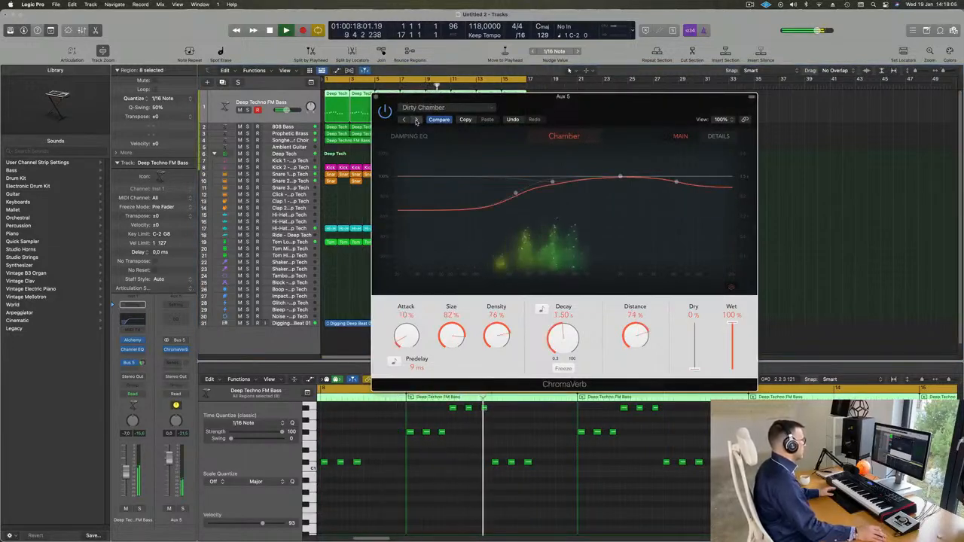
{"action": "left_click", "coordinate": [416, 120]}
{"action": "left_click", "coordinate": [417, 120]}
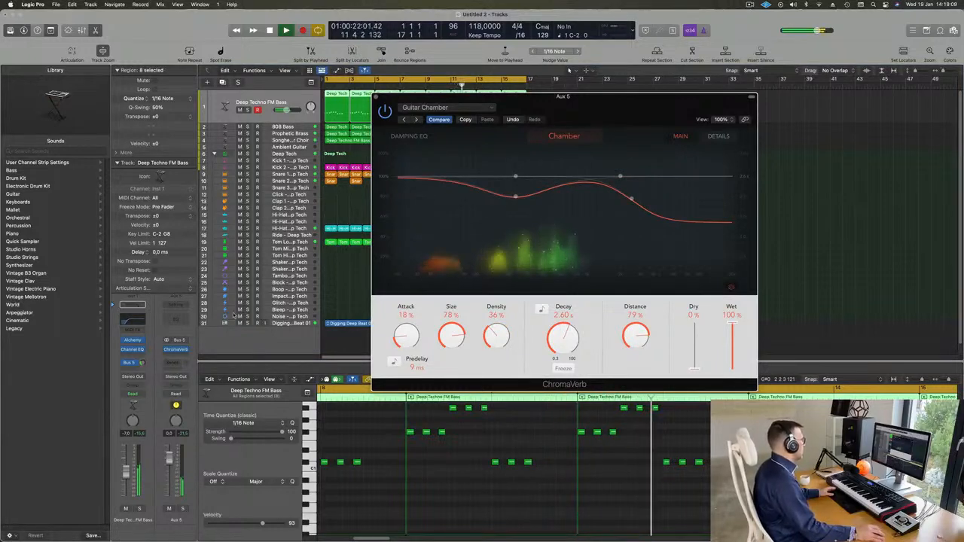
{"action": "left_click", "coordinate": [143, 363]}
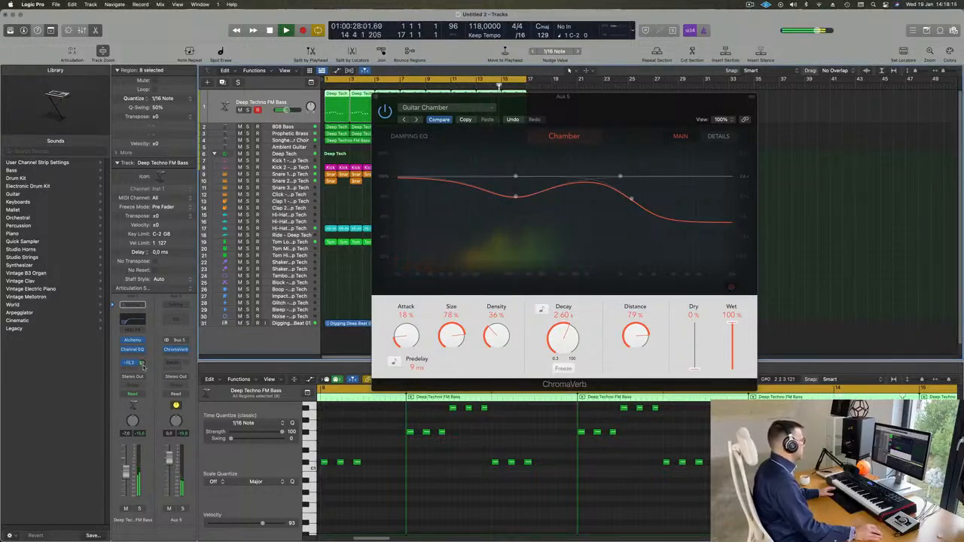
Step: Set the reverb Attack to 0%, Density to 60% and Decay to 2.90 s, then close it
{"action": "left_click_drag", "start_coordinate": [409, 341], "coordinate": [412, 409]}
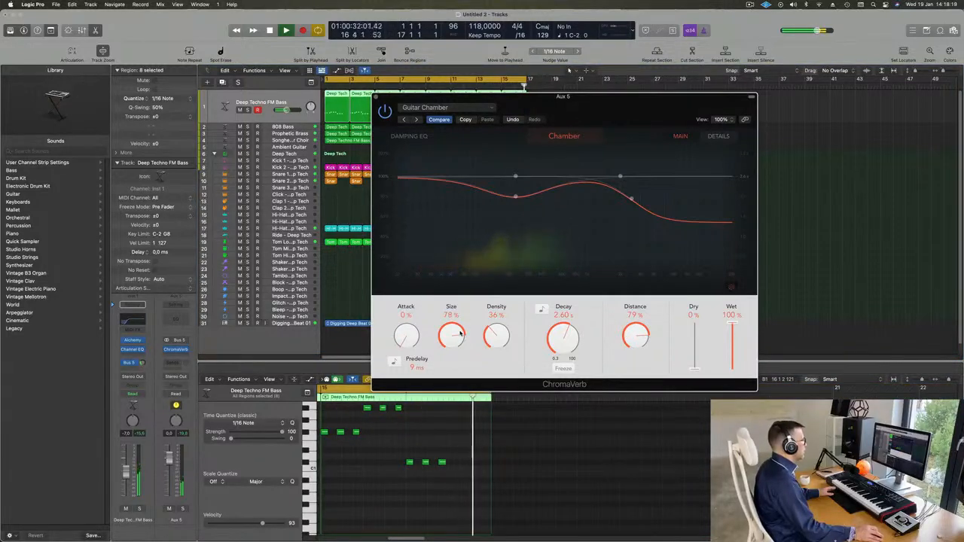
{"action": "left_click_drag", "start_coordinate": [460, 333], "coordinate": [506, 296]}
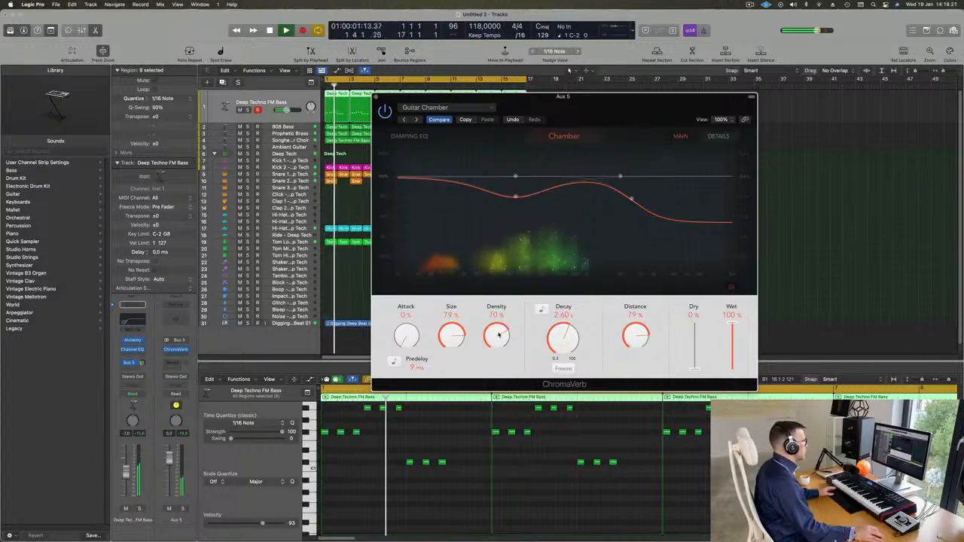
{"action": "left_click_drag", "start_coordinate": [498, 335], "coordinate": [499, 344]}
{"action": "left_click_drag", "start_coordinate": [557, 338], "coordinate": [561, 334]}
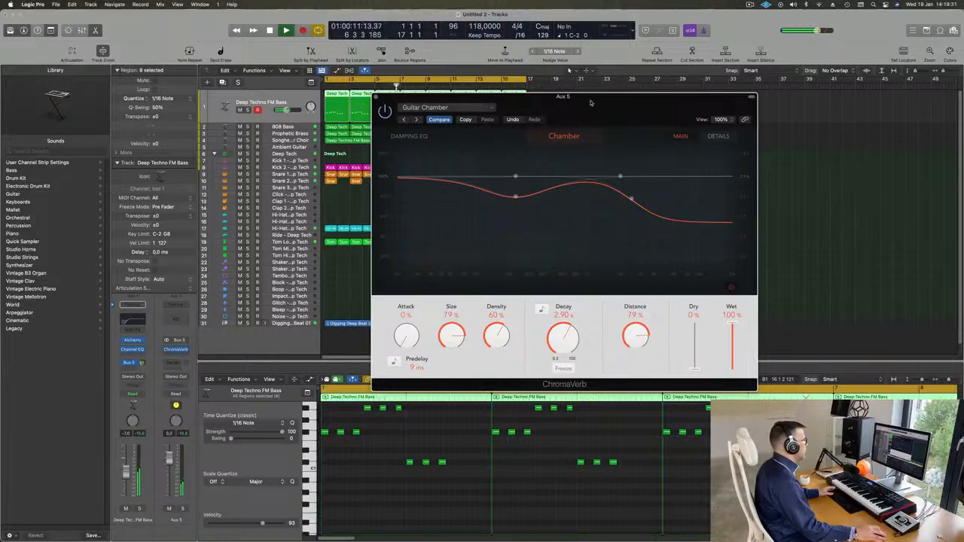
{"action": "left_click_drag", "start_coordinate": [591, 102], "coordinate": [598, 104]}
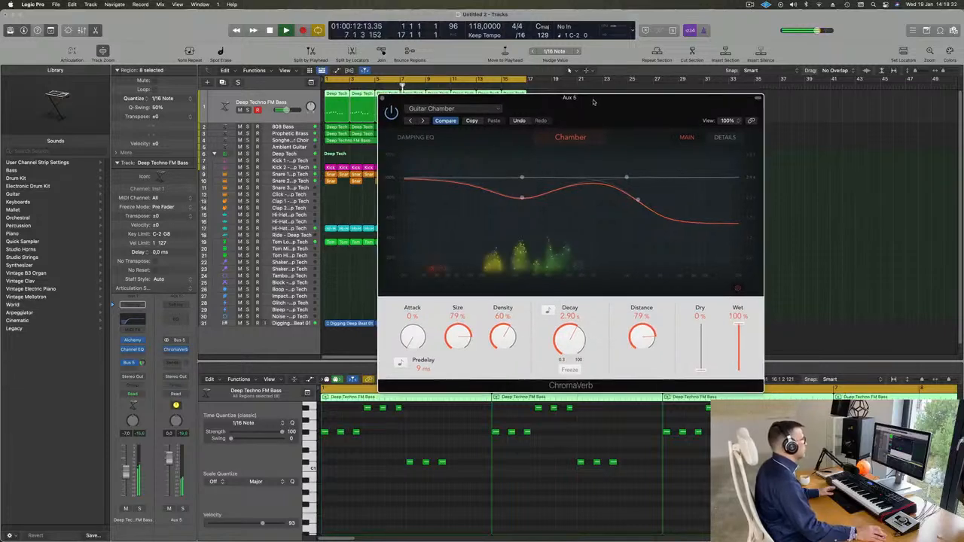
{"action": "left_click", "coordinate": [381, 99]}
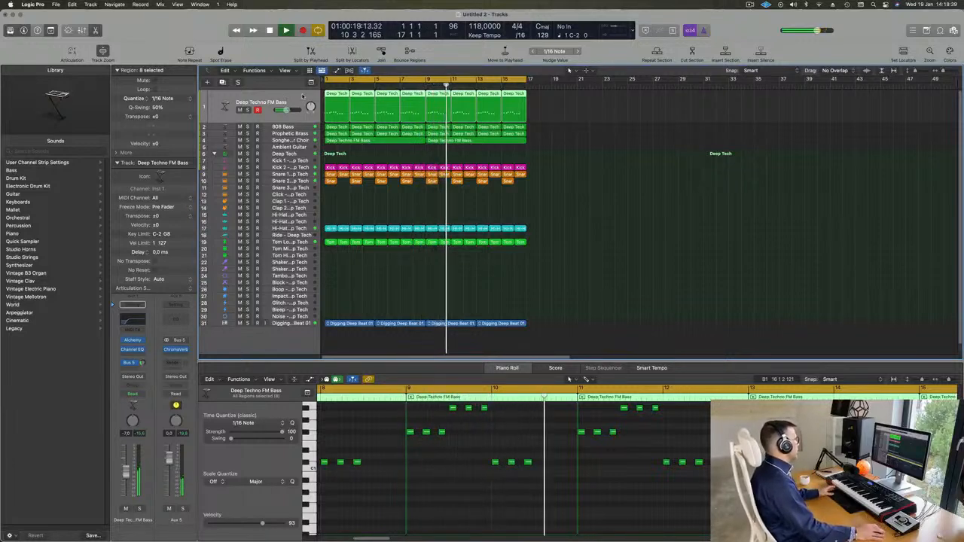
Step: Select the 808 Bass track and insert a Dynamics > Compressor on it
{"action": "left_click", "coordinate": [260, 126]}
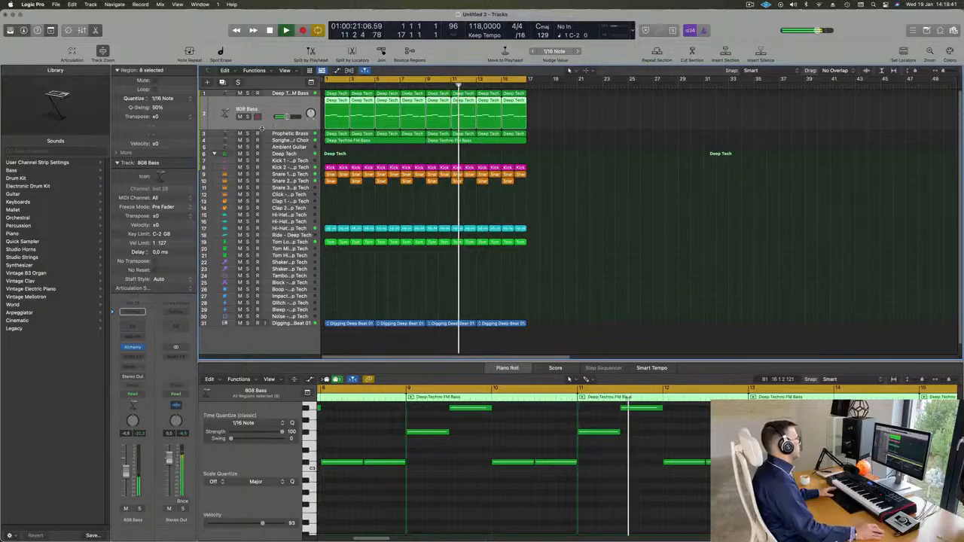
{"action": "key", "text": "Return"}
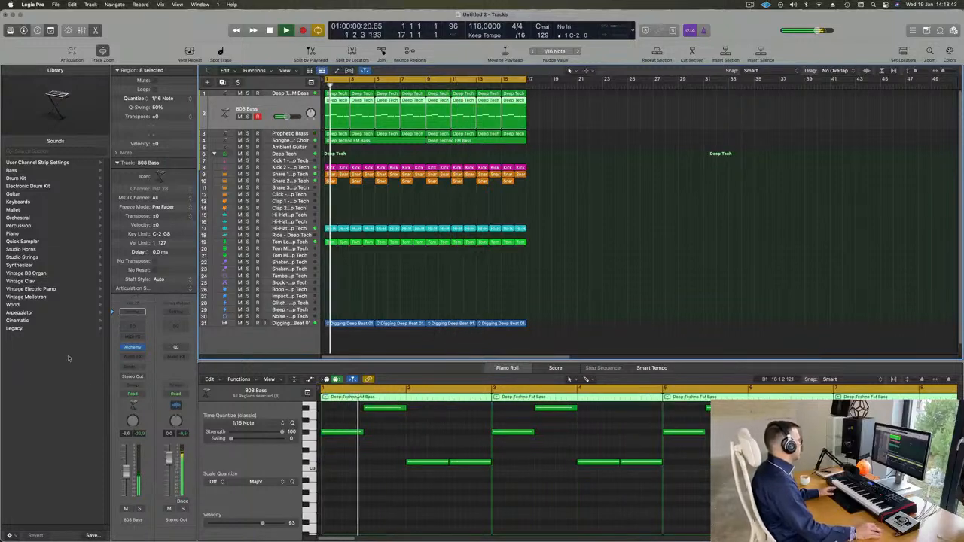
{"action": "left_click", "coordinate": [142, 358]}
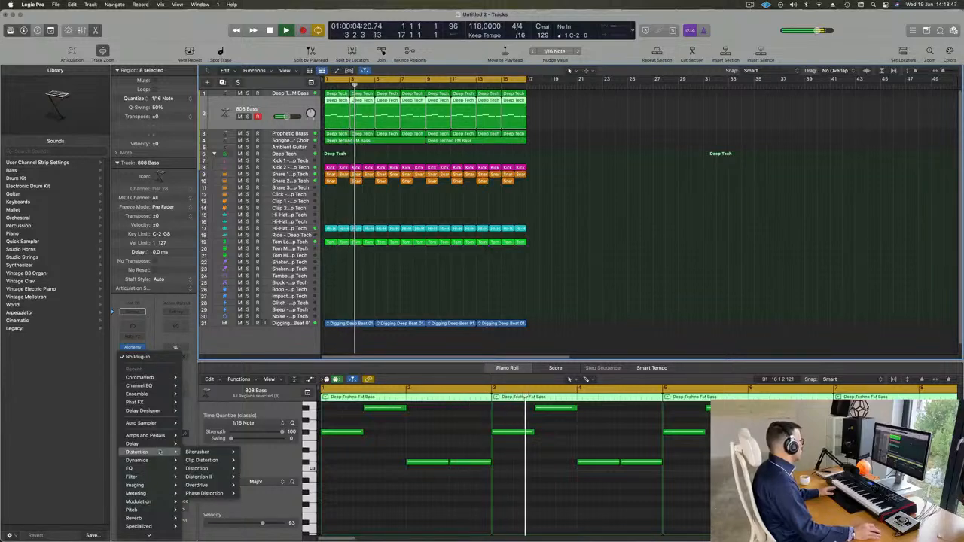
{"action": "mouse_move", "coordinate": [148, 461]}
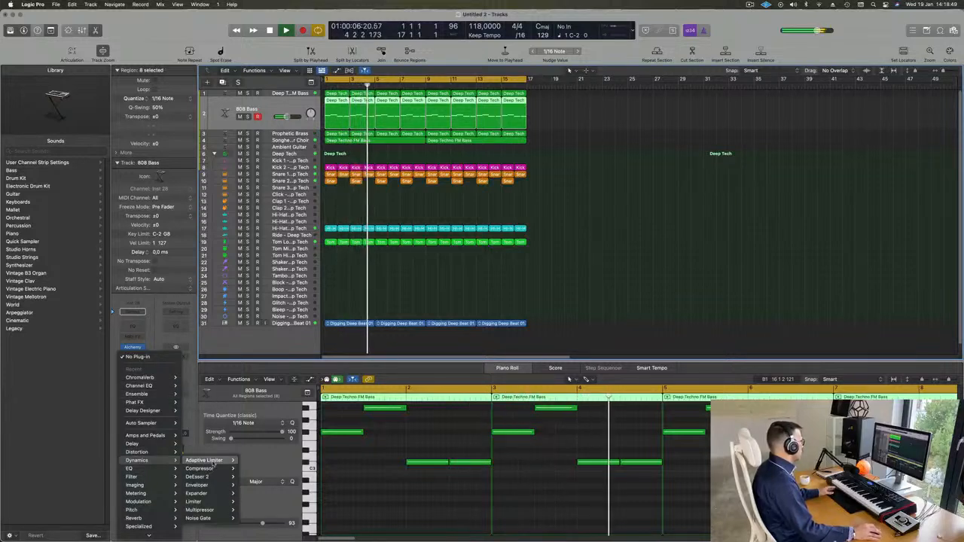
{"action": "mouse_move", "coordinate": [210, 468]}
{"action": "left_click", "coordinate": [251, 469]}
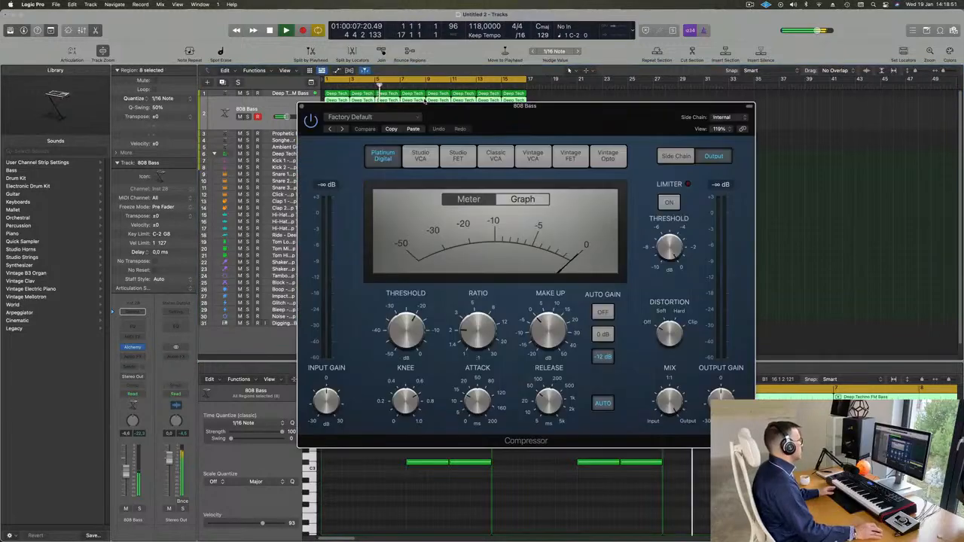
{"action": "left_click_drag", "start_coordinate": [551, 116], "coordinate": [614, 114]}
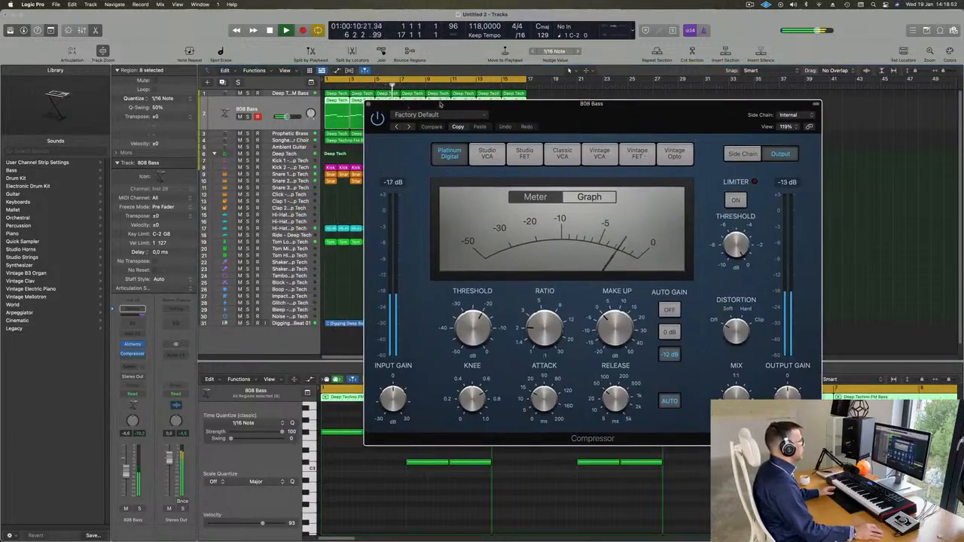
Step: Set the compressor's side chain to Kick 2 (Inst 3) instead of Kick 1
{"action": "left_click", "coordinate": [783, 115]}
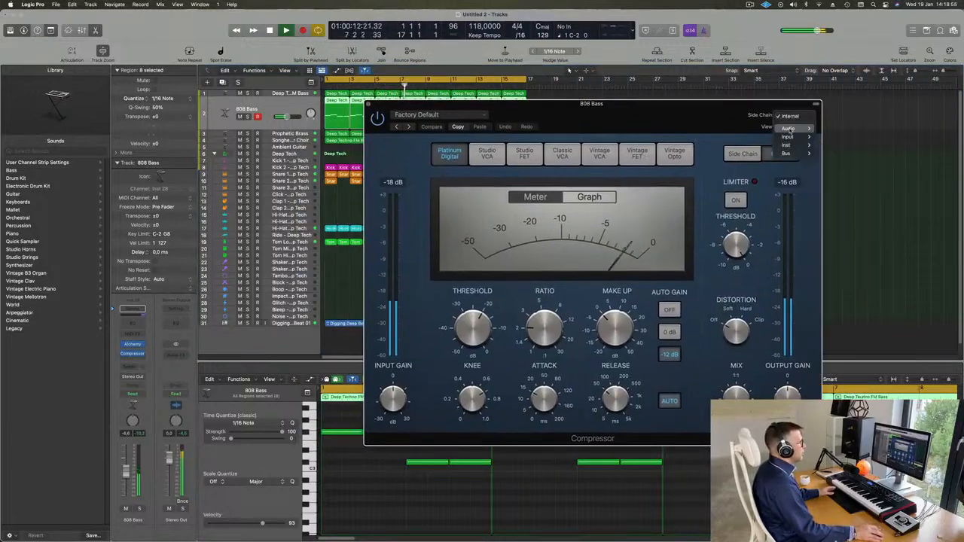
{"action": "mouse_move", "coordinate": [787, 144]}
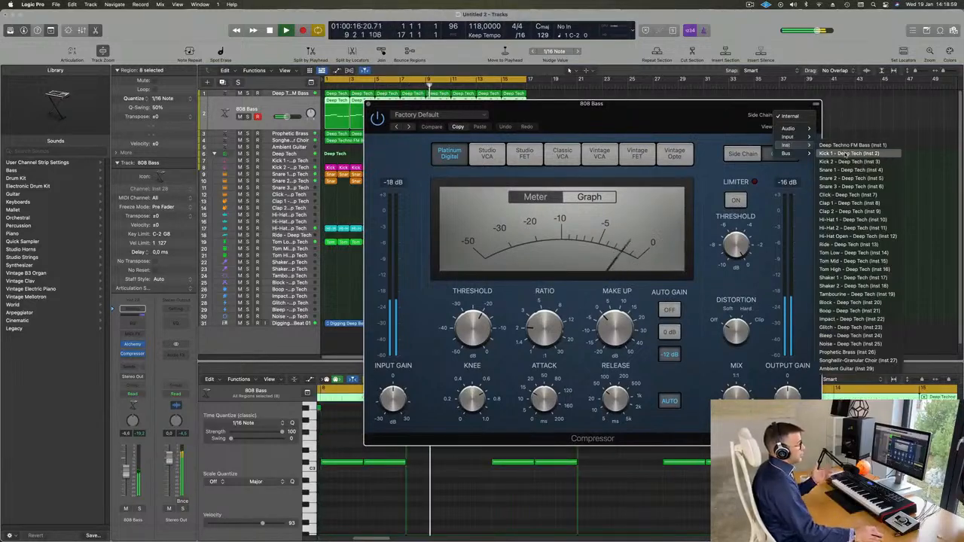
{"action": "left_click", "coordinate": [849, 152]}
{"action": "mouse_move", "coordinate": [689, 109]}
{"action": "left_mouse_down"}
{"action": "mouse_move", "coordinate": [643, 114]}
{"action": "mouse_move", "coordinate": [681, 121]}
{"action": "left_mouse_up"}
{"action": "left_click", "coordinate": [771, 130]}
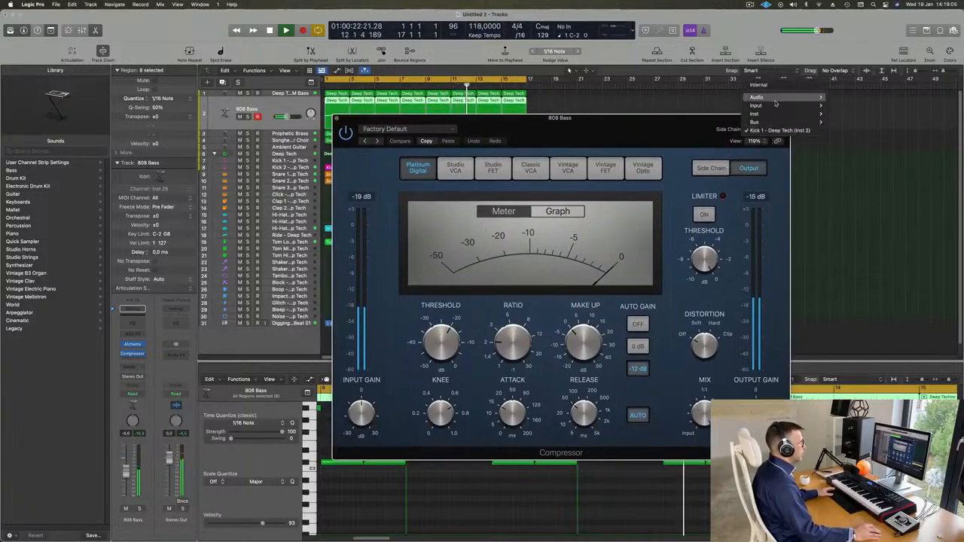
{"action": "mouse_move", "coordinate": [778, 114]}
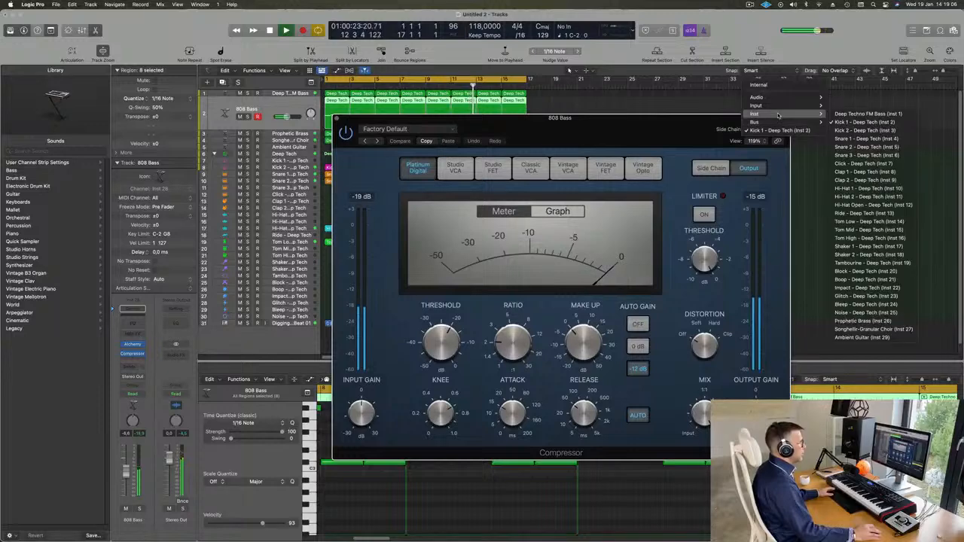
{"action": "left_click", "coordinate": [864, 130]}
{"action": "left_click_drag", "start_coordinate": [654, 126], "coordinate": [708, 117]}
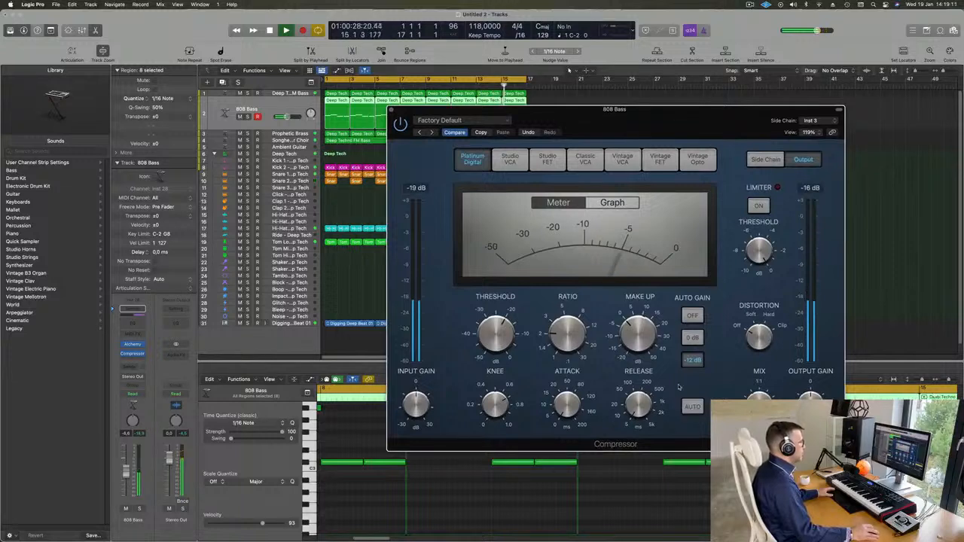
Step: Set the compressor ratio to 4.2:1 and threshold to -11 dB, then close it
{"action": "left_click_drag", "start_coordinate": [569, 315], "coordinate": [569, 304]}
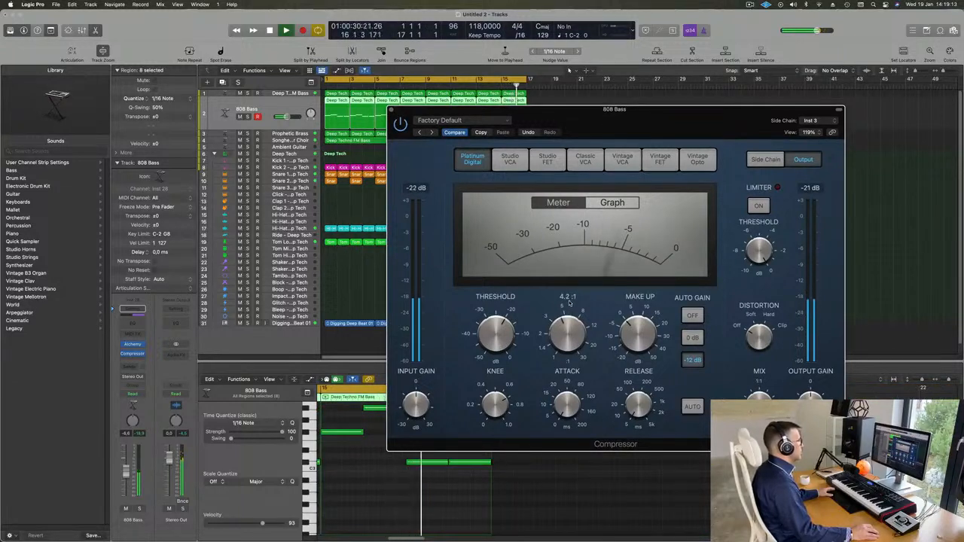
{"action": "left_click_drag", "start_coordinate": [499, 319], "coordinate": [509, 309]}
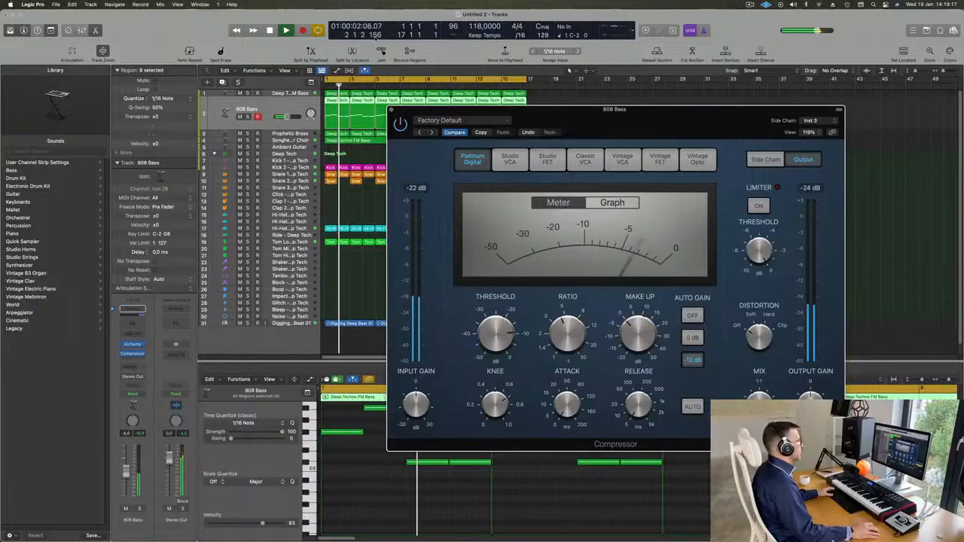
{"action": "left_click", "coordinate": [390, 110]}
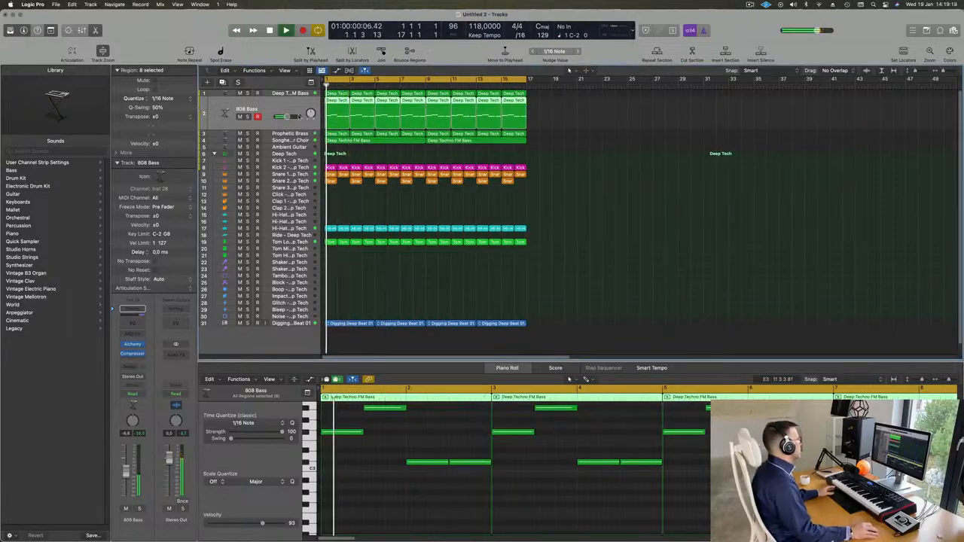
Step: Solo the 808 Bass and lower its compressor threshold to -13.5 dB during playback
{"action": "left_click", "coordinate": [248, 117]}
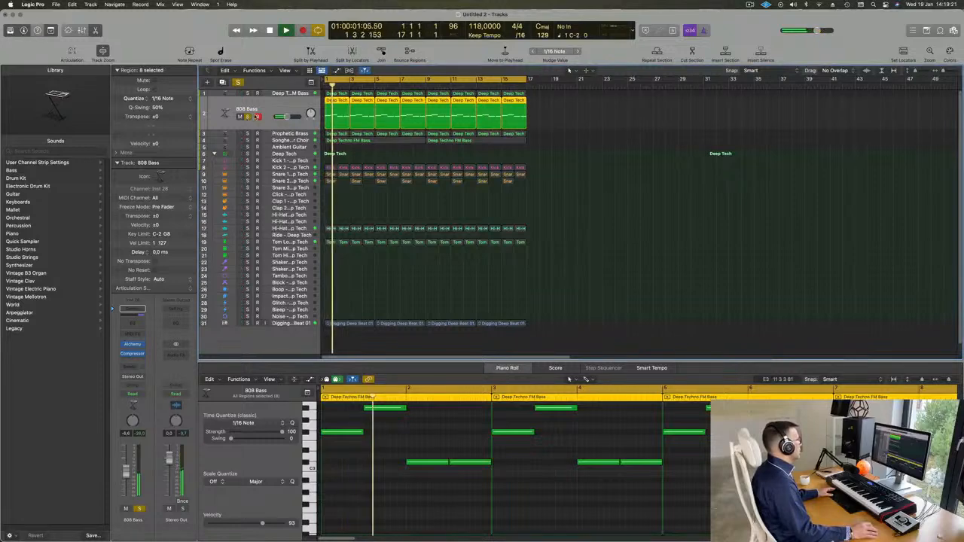
{"action": "left_click", "coordinate": [132, 345]}
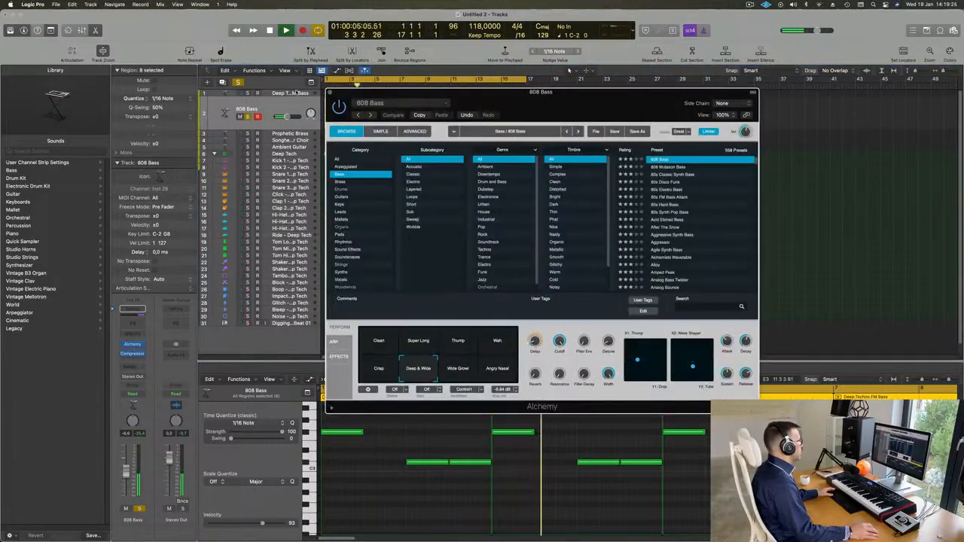
{"action": "left_click", "coordinate": [133, 345]}
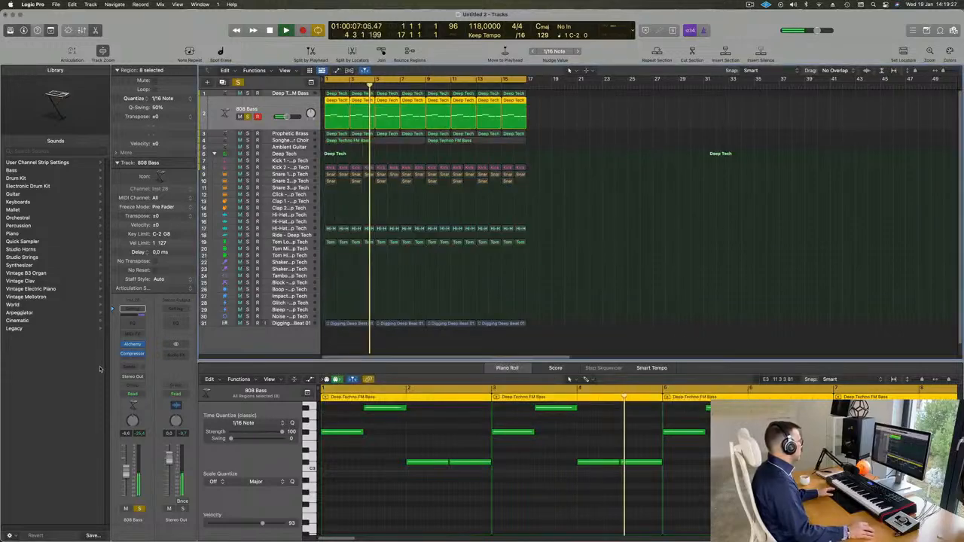
{"action": "left_click", "coordinate": [133, 354]}
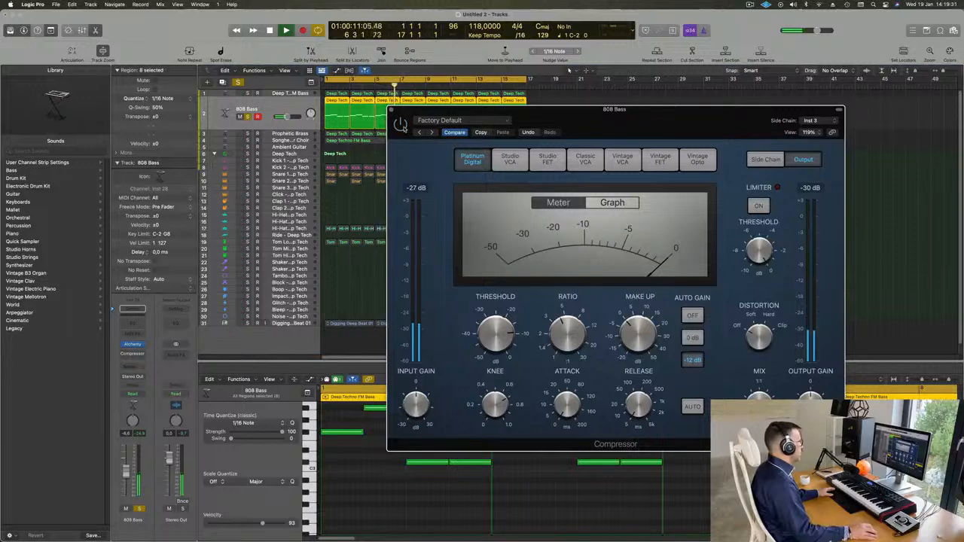
{"action": "key", "text": "space"}
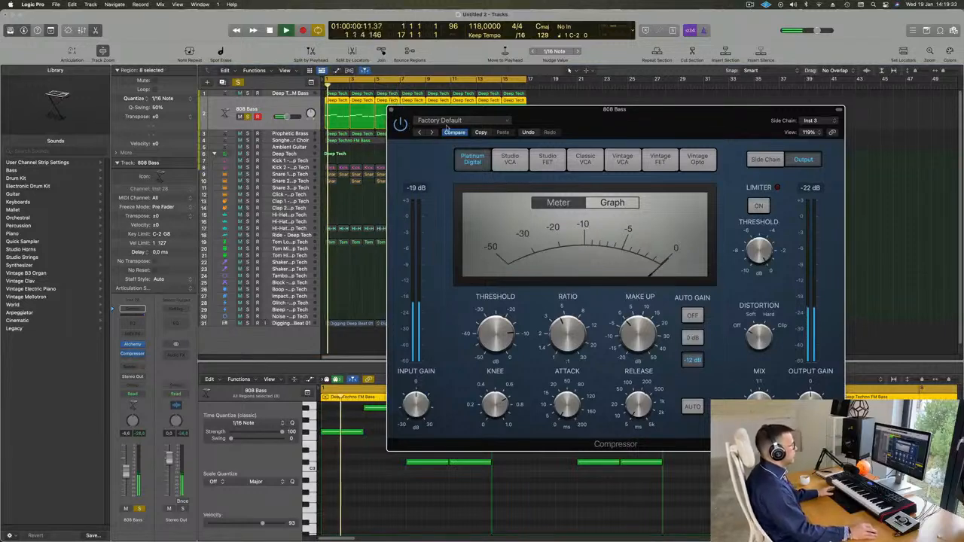
{"action": "left_click_drag", "start_coordinate": [496, 329], "coordinate": [497, 333]}
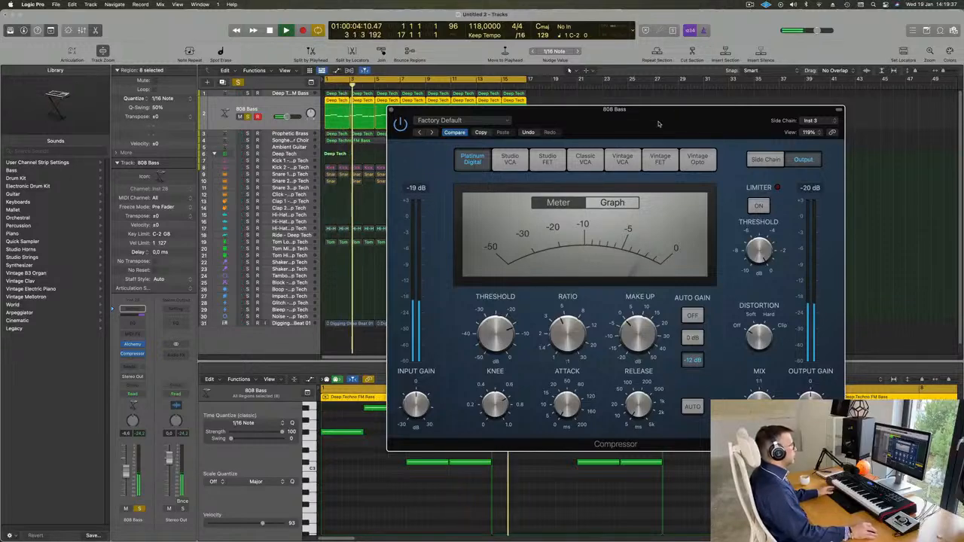
{"action": "left_click_drag", "start_coordinate": [445, 115], "coordinate": [418, 121]}
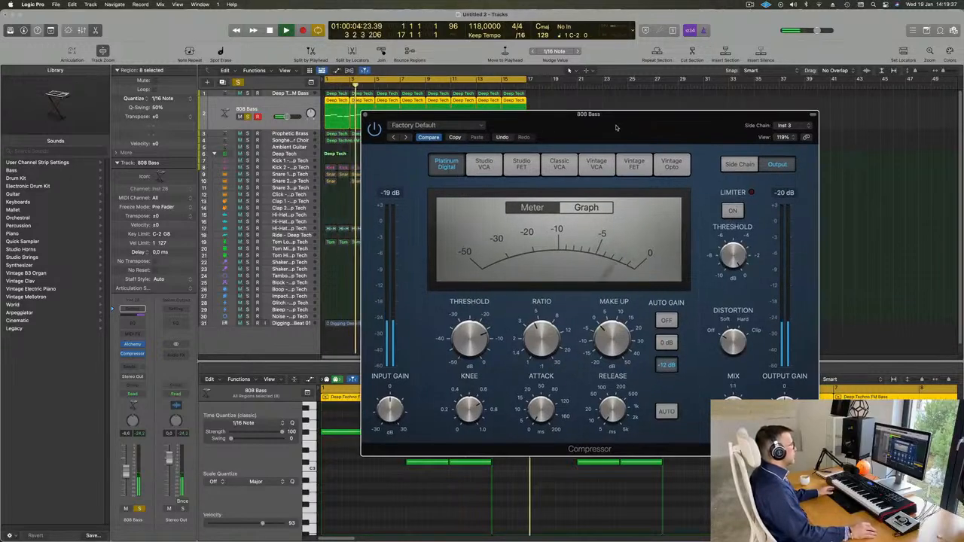
{"action": "left_click", "coordinate": [366, 115]}
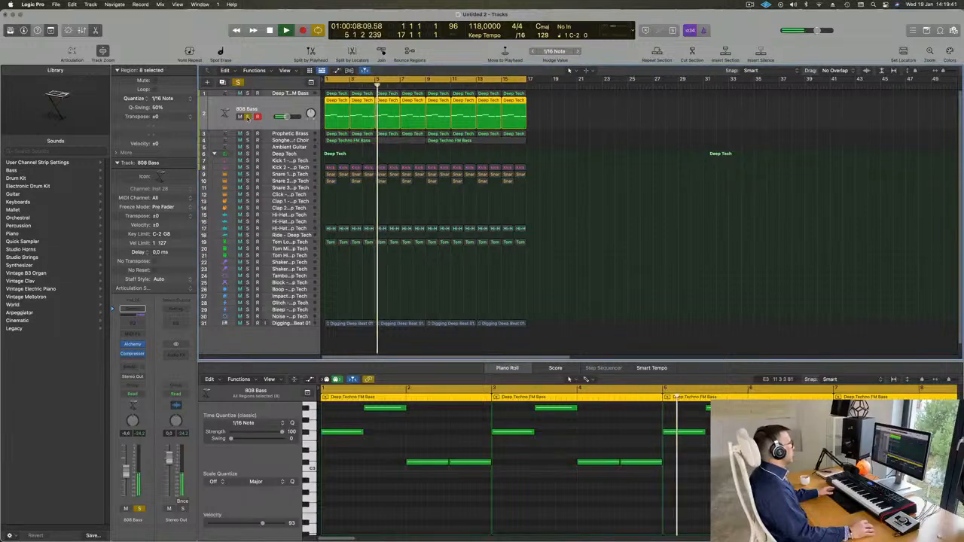
Step: Unsolo the 808 Bass, return to bar 1, and add a track duplicating its settings
{"action": "key", "text": "s"}
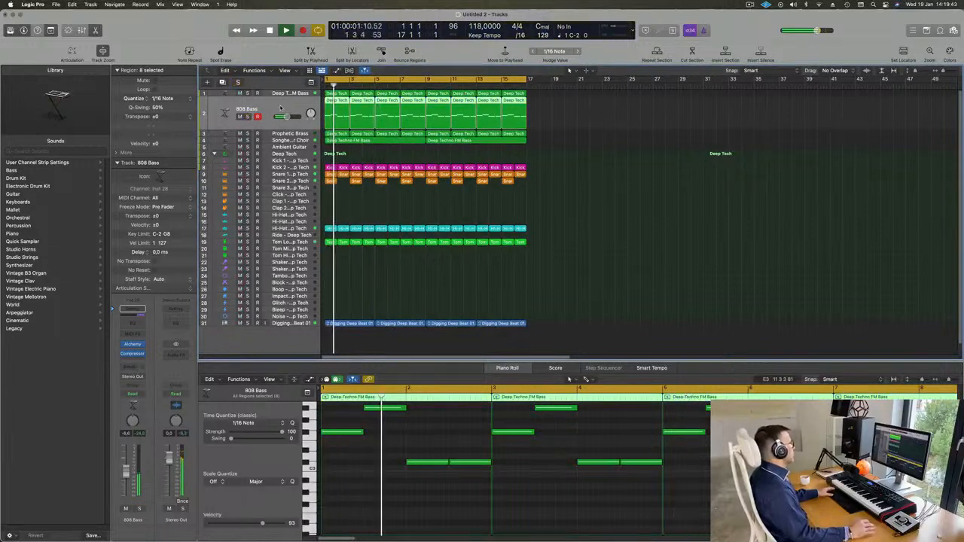
{"action": "key", "text": "Return"}
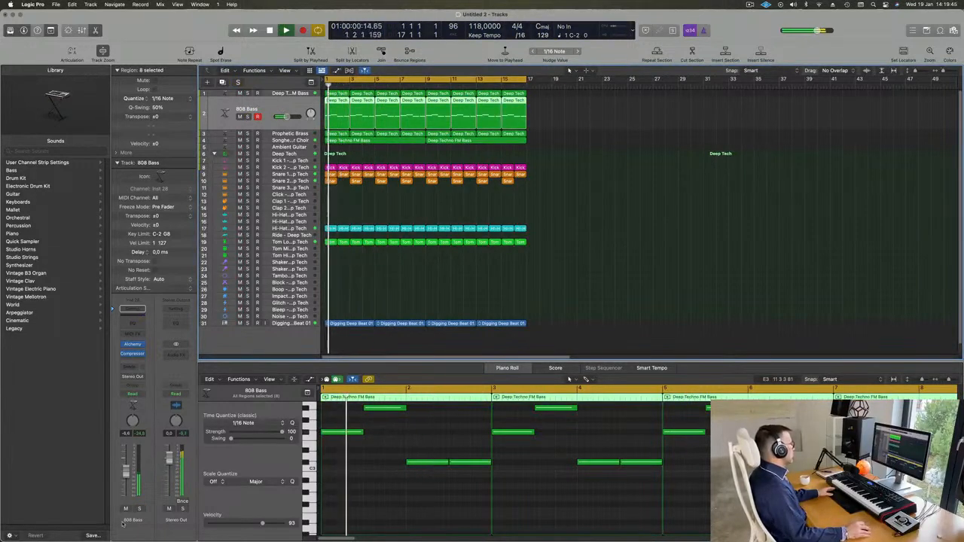
{"action": "left_click", "coordinate": [125, 511]}
{"action": "left_click", "coordinate": [125, 511]}
{"action": "key", "text": "Return"}
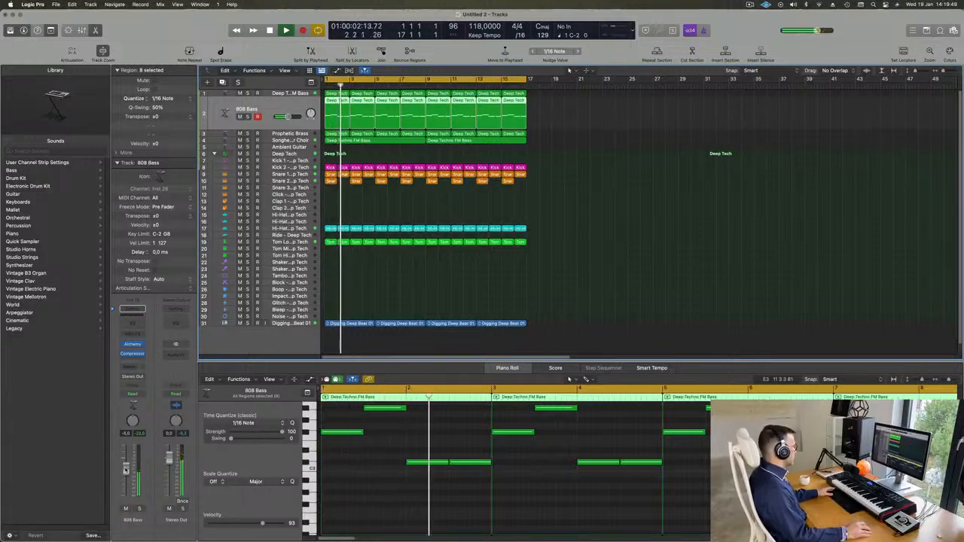
{"action": "key", "text": "Return"}
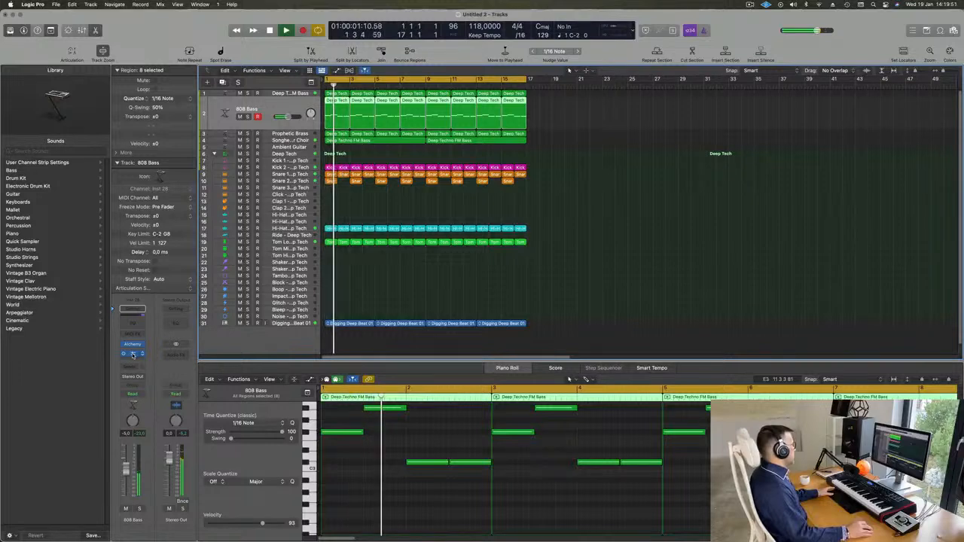
{"action": "key", "text": "Return"}
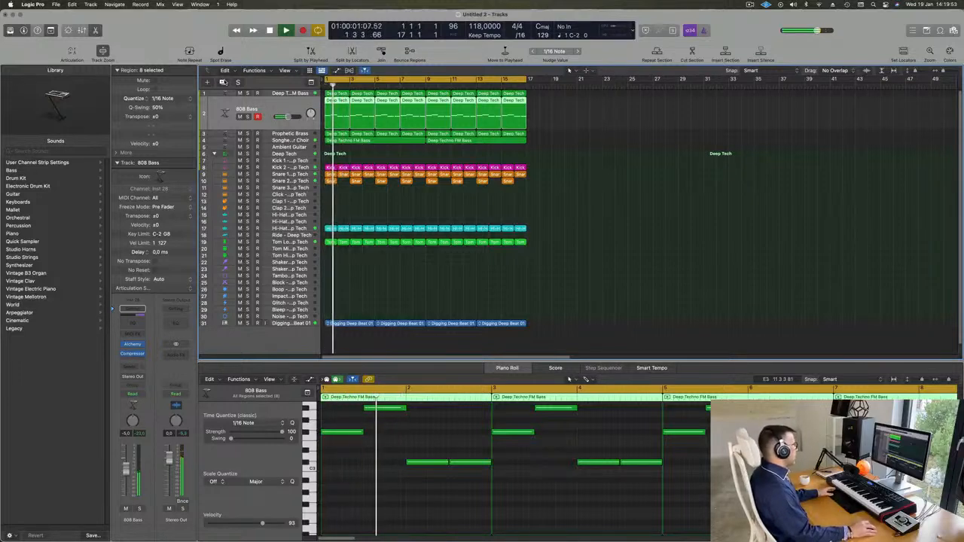
{"action": "key", "text": "super+d"}
Step: Copy the eight 808 Bass regions onto Inst 30 and mute the original 808 Bass
{"action": "left_click", "coordinate": [348, 112]}
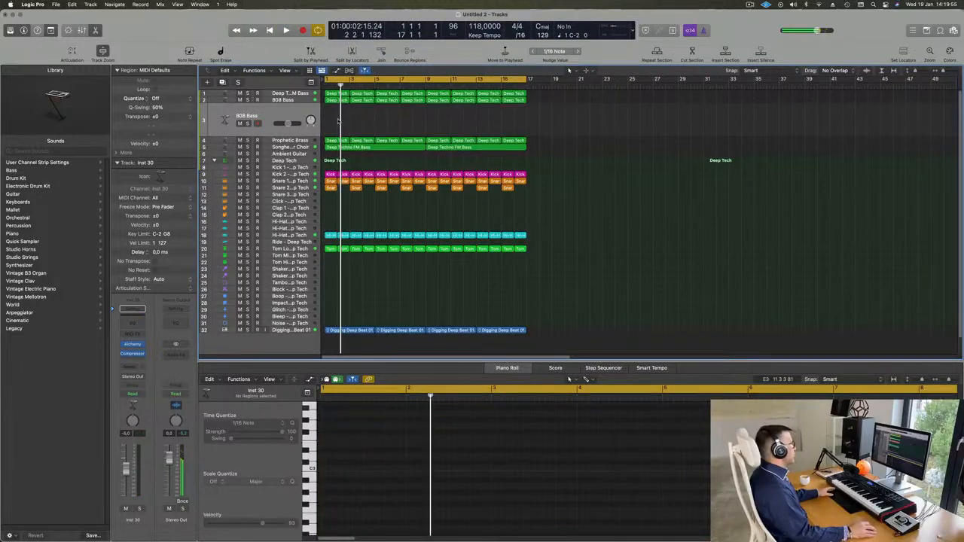
{"action": "left_click_drag", "start_coordinate": [338, 119], "coordinate": [512, 106]}
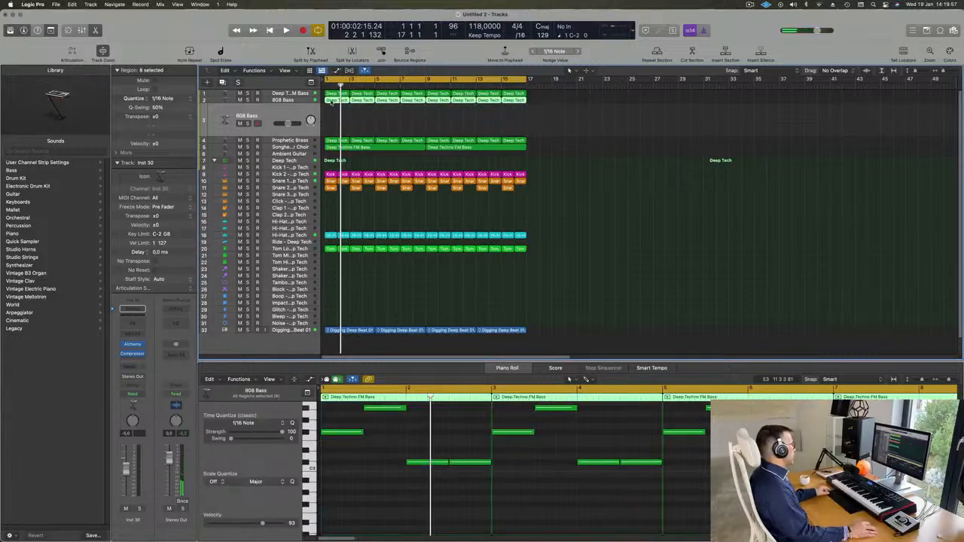
{"action": "left_click_drag", "start_coordinate": [331, 102], "coordinate": [332, 119]}
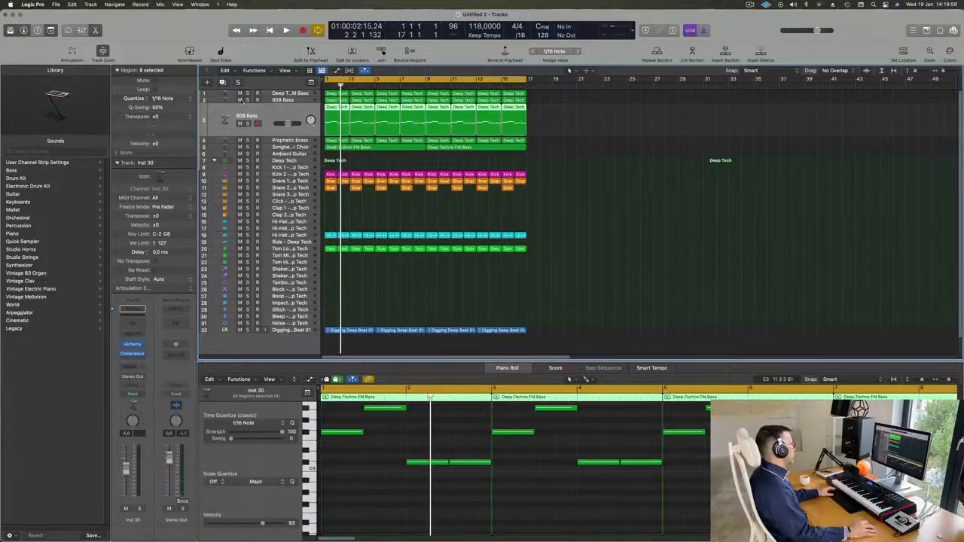
{"action": "left_click", "coordinate": [241, 101]}
{"action": "key", "text": "space"}
{"action": "key", "text": "space"}
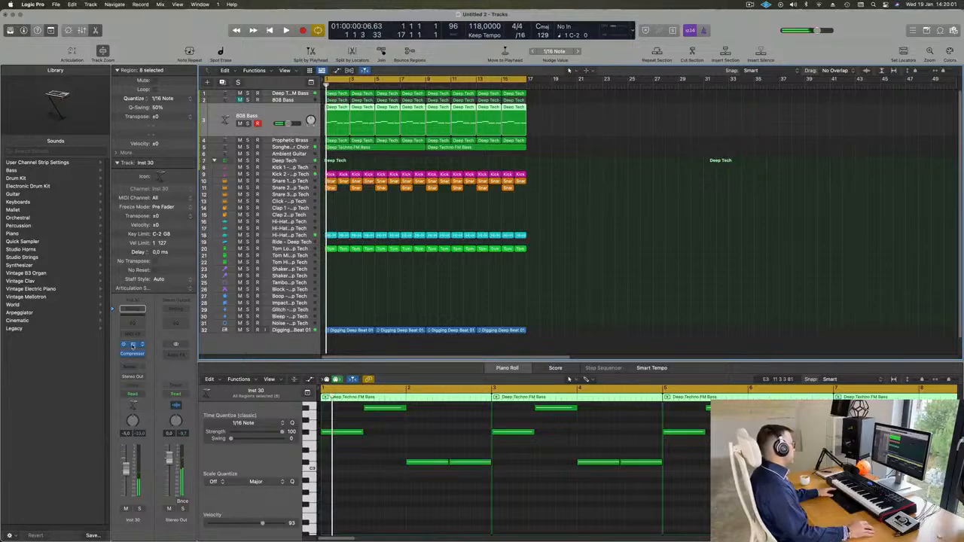
Step: Load Alchemy's Roaring Reese preset on the new track and lower its volume
{"action": "left_click", "coordinate": [132, 345]}
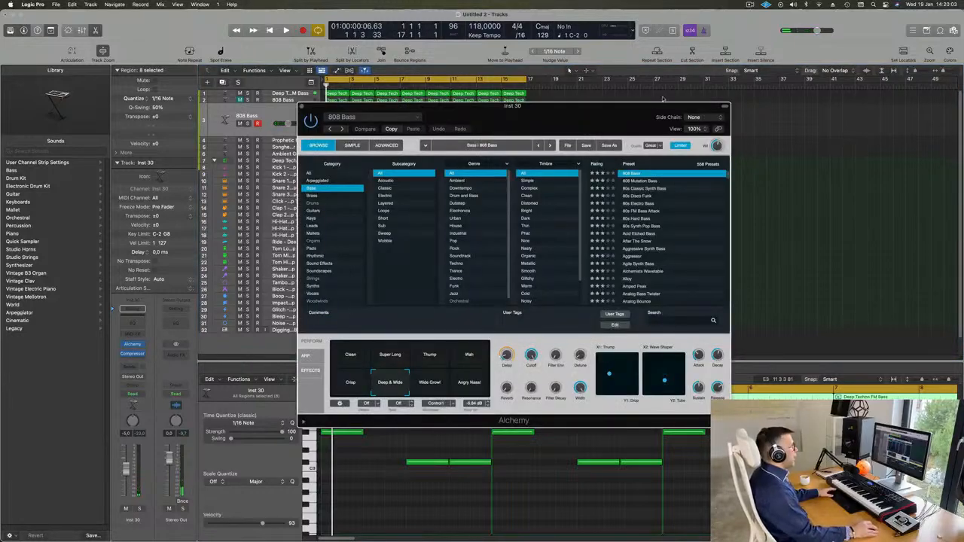
{"action": "left_click_drag", "start_coordinate": [625, 115], "coordinate": [602, 106]}
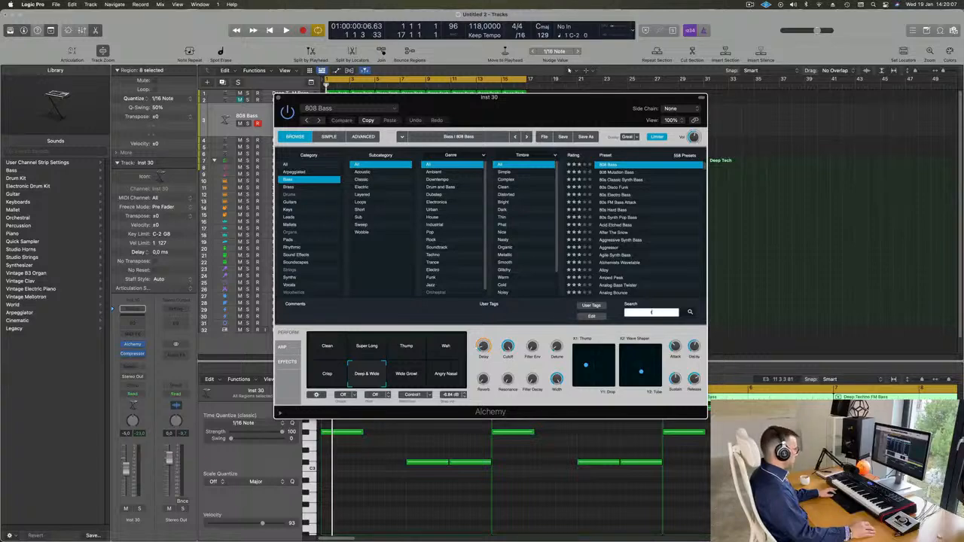
{"action": "type", "text": "ree"}
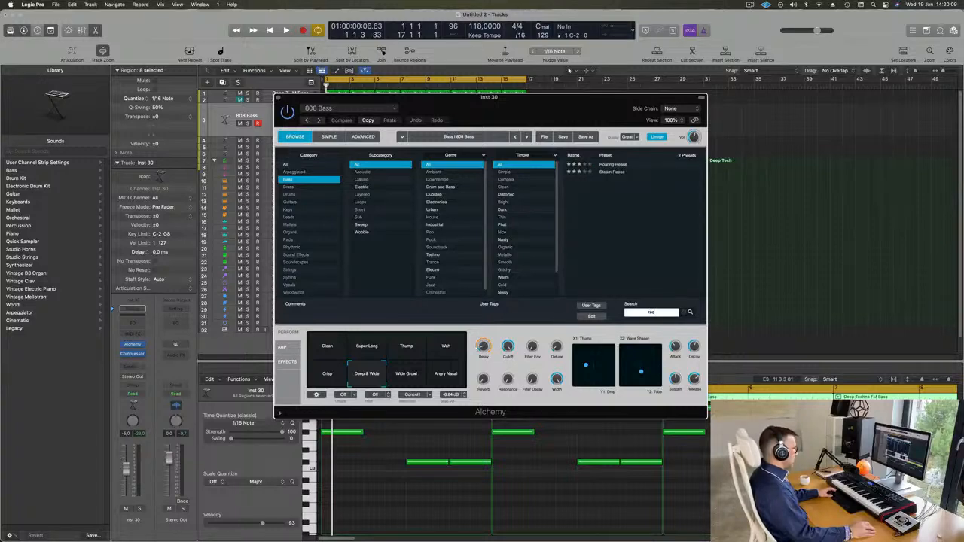
{"action": "left_click", "coordinate": [623, 164]}
{"action": "left_click_drag", "start_coordinate": [490, 96], "coordinate": [654, 158]}
{"action": "key", "text": "space"}
{"action": "left_click_drag", "start_coordinate": [287, 123], "coordinate": [282, 124]}
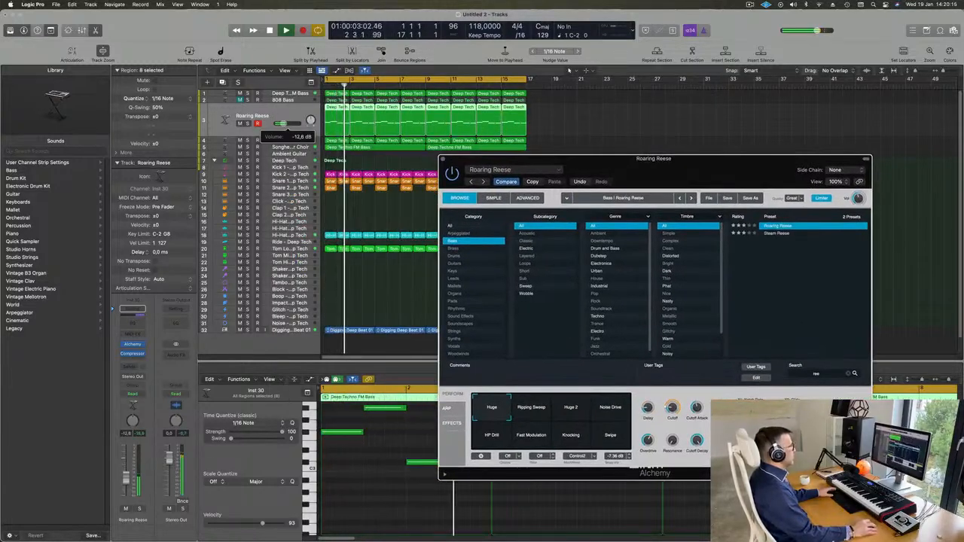
Step: Audition Roaring Reese performance pads, settle on Knocking, and close Alchemy
{"action": "left_click_drag", "start_coordinate": [722, 168], "coordinate": [729, 93]}
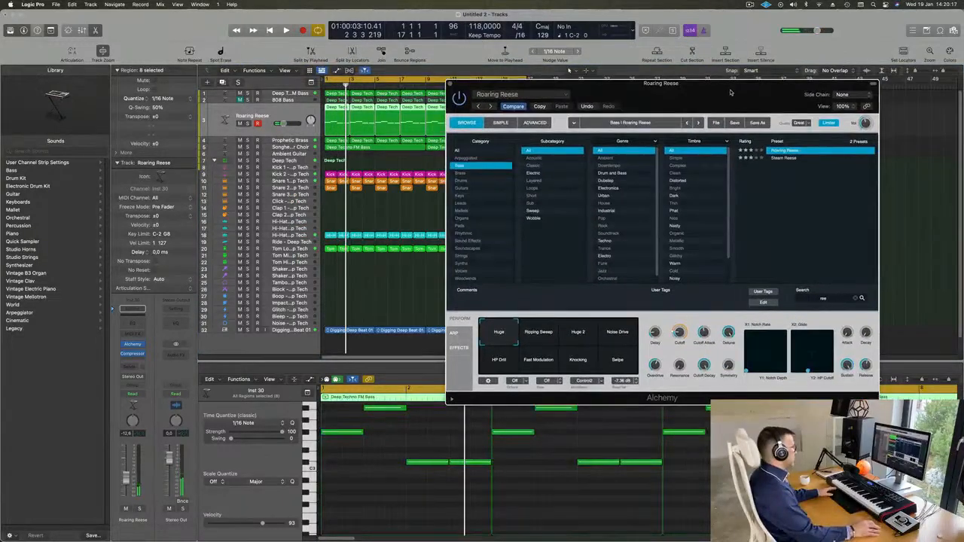
{"action": "left_click", "coordinate": [542, 338]}
{"action": "left_click", "coordinate": [577, 334]}
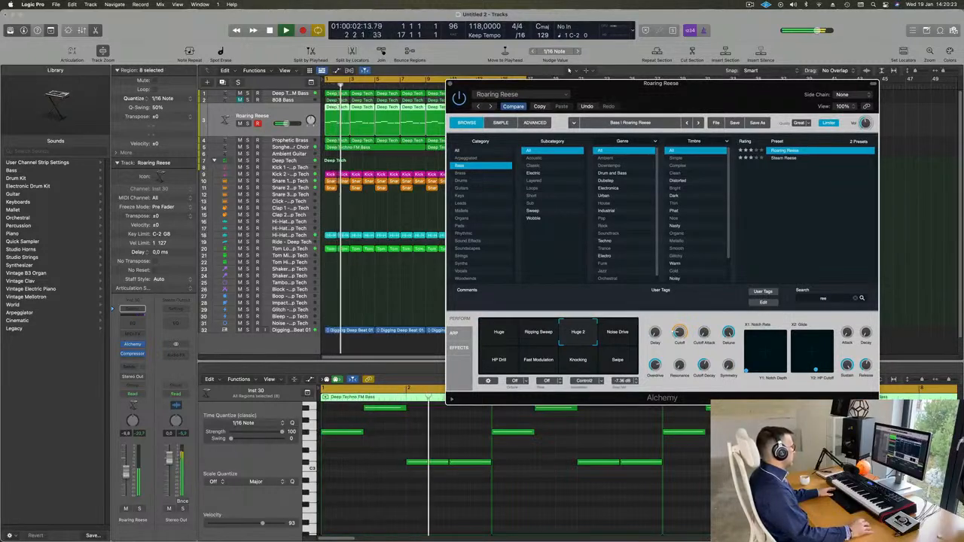
{"action": "left_click", "coordinate": [626, 338]}
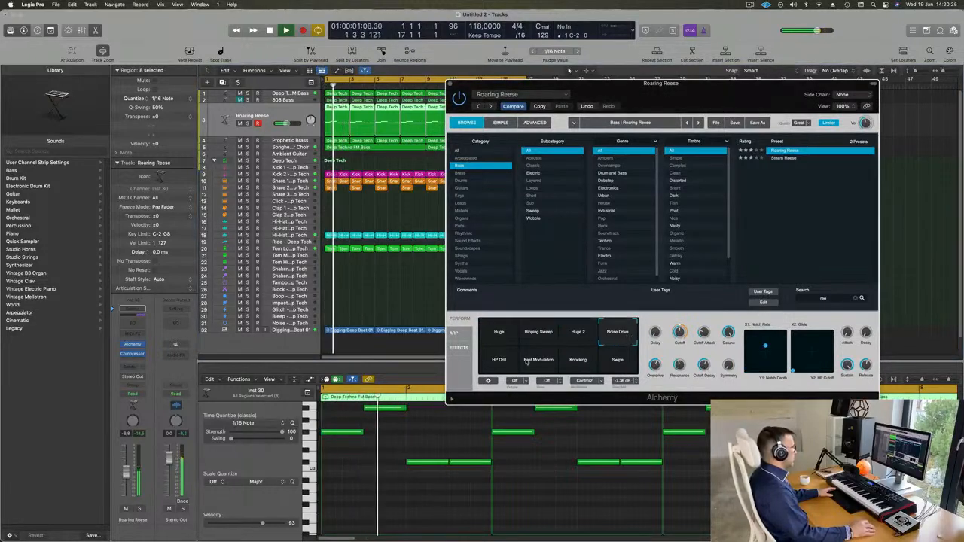
{"action": "left_click", "coordinate": [503, 363]}
{"action": "left_click", "coordinate": [534, 364]}
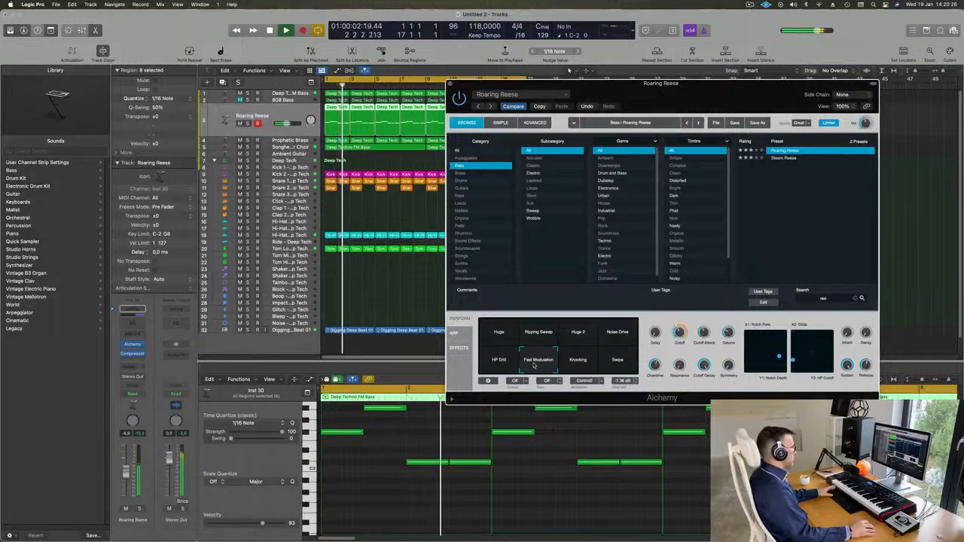
{"action": "left_click", "coordinate": [577, 363]}
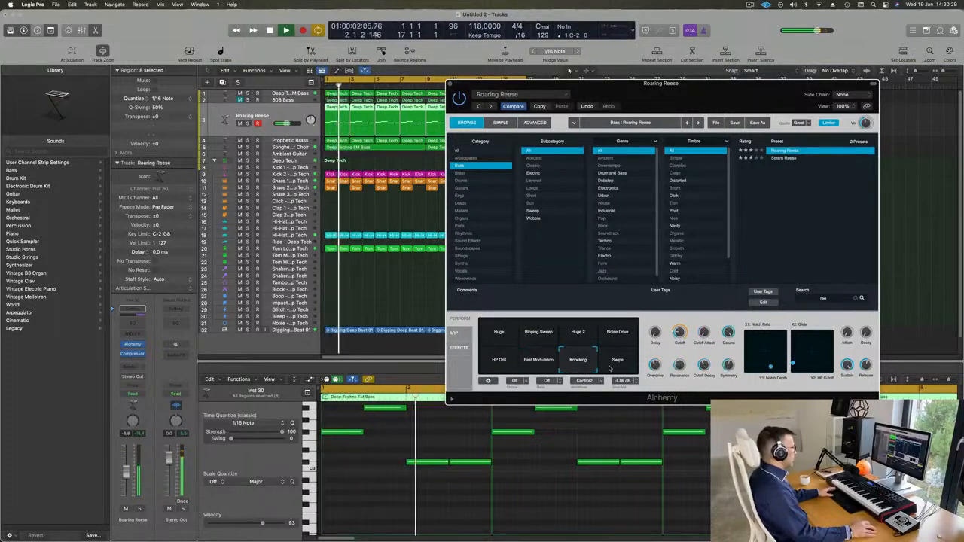
{"action": "left_click", "coordinate": [611, 368]}
{"action": "left_click", "coordinate": [580, 368]}
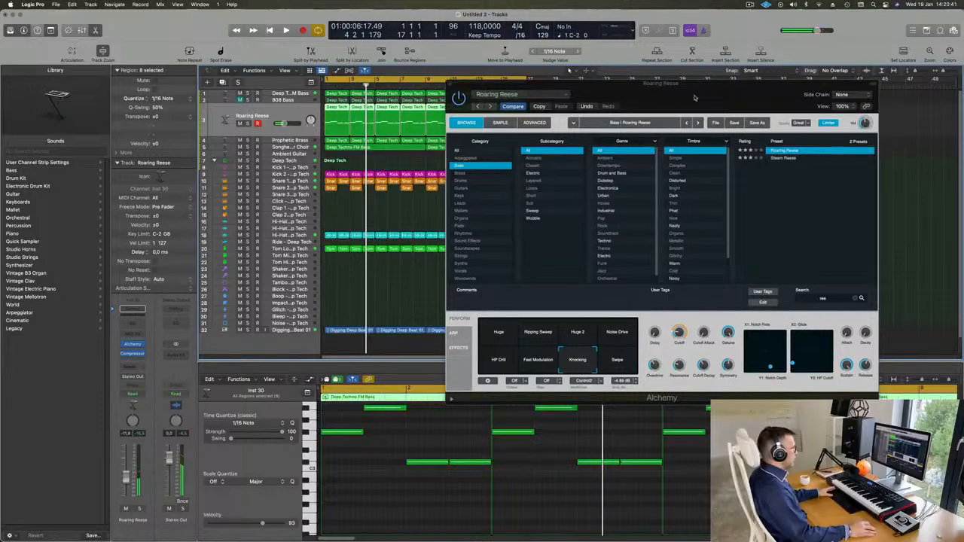
{"action": "left_click_drag", "start_coordinate": [701, 94], "coordinate": [654, 149]}
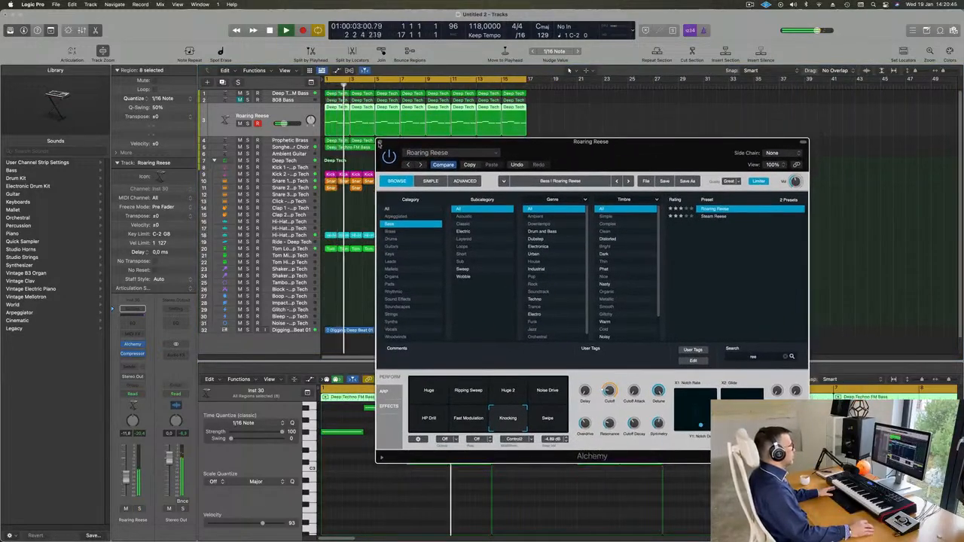
{"action": "key", "text": "super+w"}
Step: Audition Roaring Reese soloed and then with the full mix from bar 1
{"action": "left_click", "coordinate": [628, 266]}
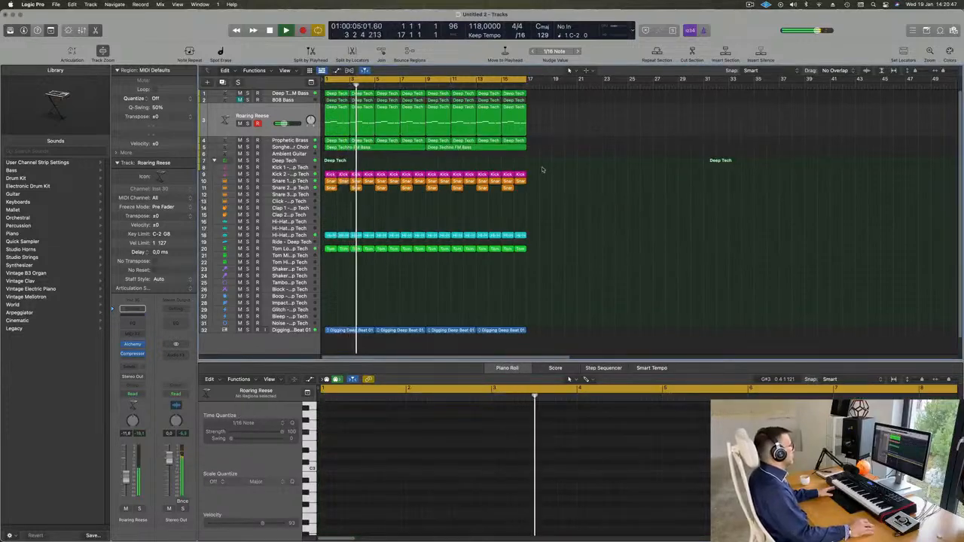
{"action": "key", "text": "Return"}
{"action": "left_click", "coordinate": [247, 124]}
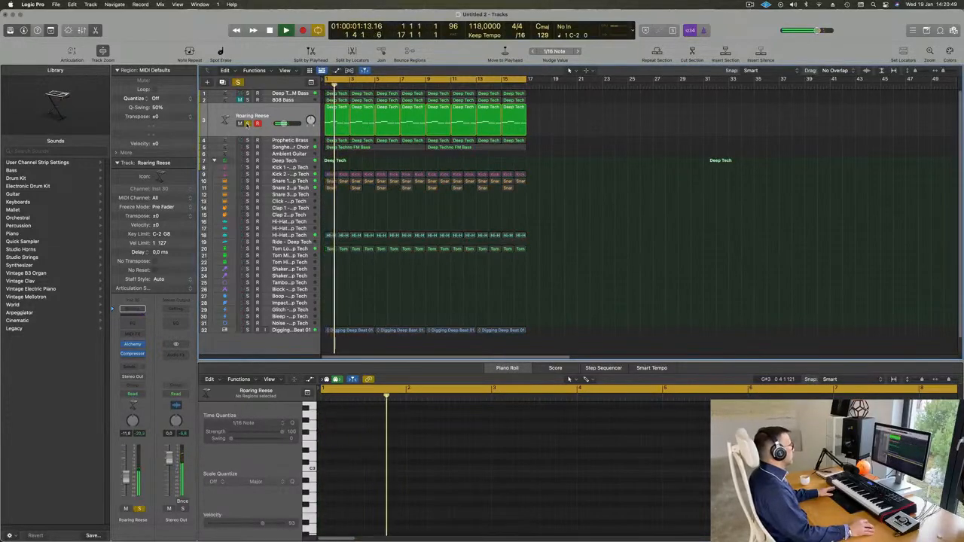
{"action": "left_click", "coordinate": [247, 123]}
{"action": "key", "text": "Return"}
{"action": "left_click", "coordinate": [266, 132]}
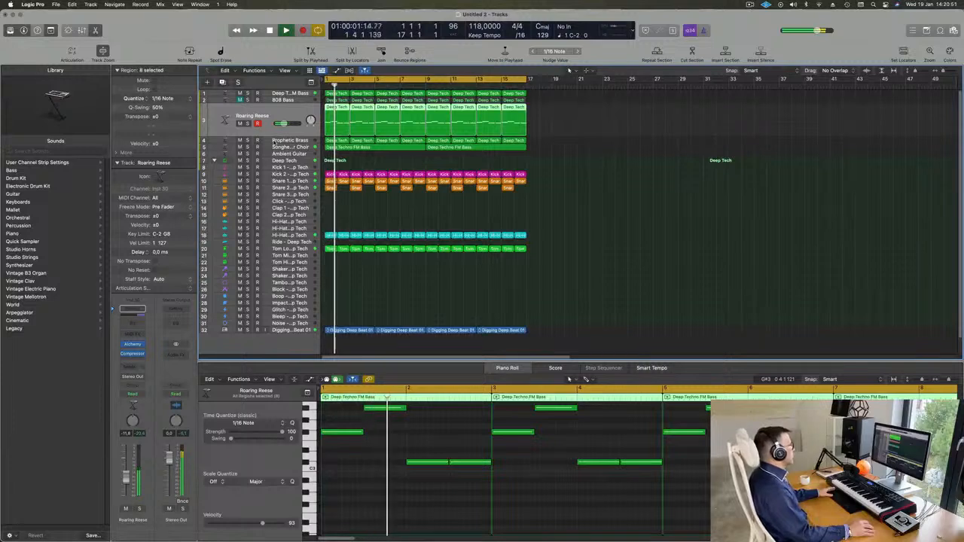
{"action": "left_click", "coordinate": [356, 163]}
Step: Click through Prophetic Brass, 808 Bass and Roaring Reese, then duplicate Songhellir-Granular Choir's settings
{"action": "left_click", "coordinate": [265, 142]}
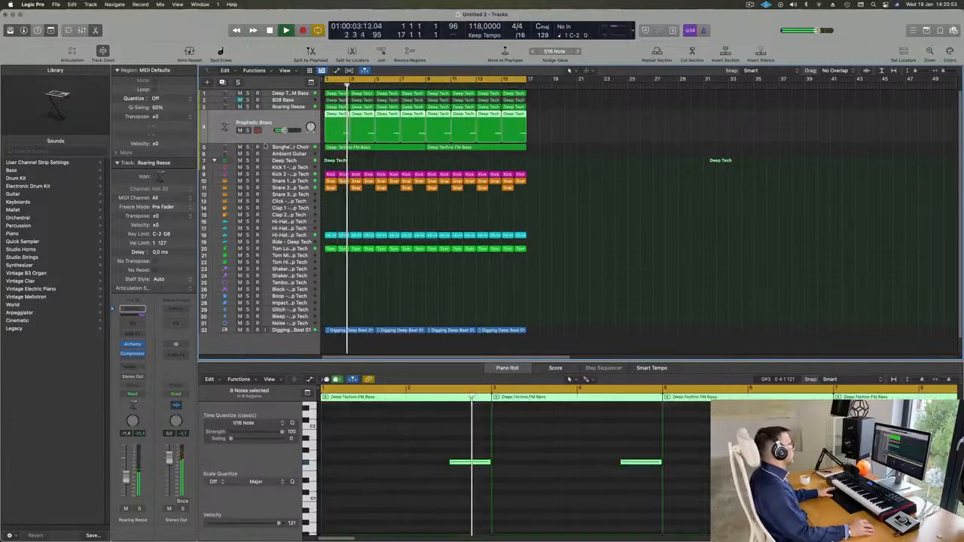
{"action": "key", "text": "Return"}
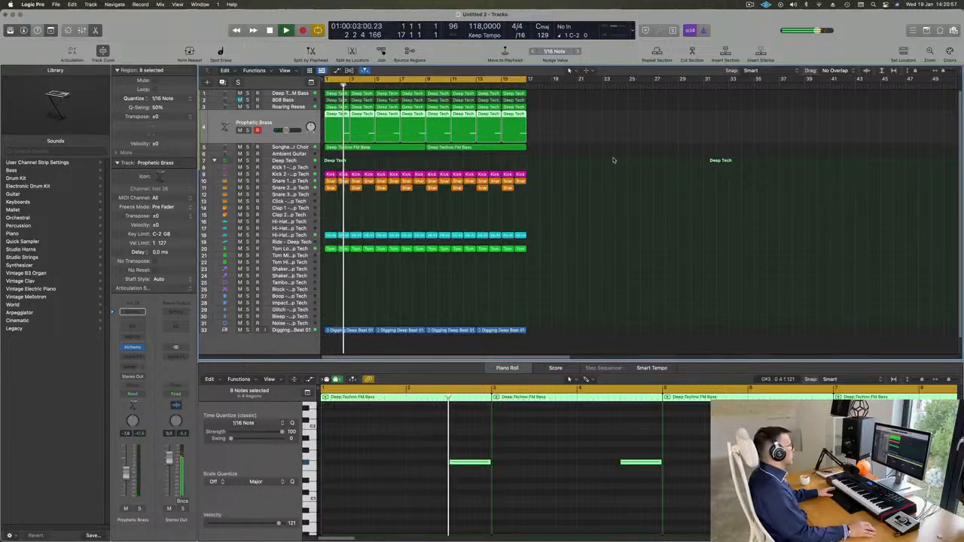
{"action": "key", "text": "Return"}
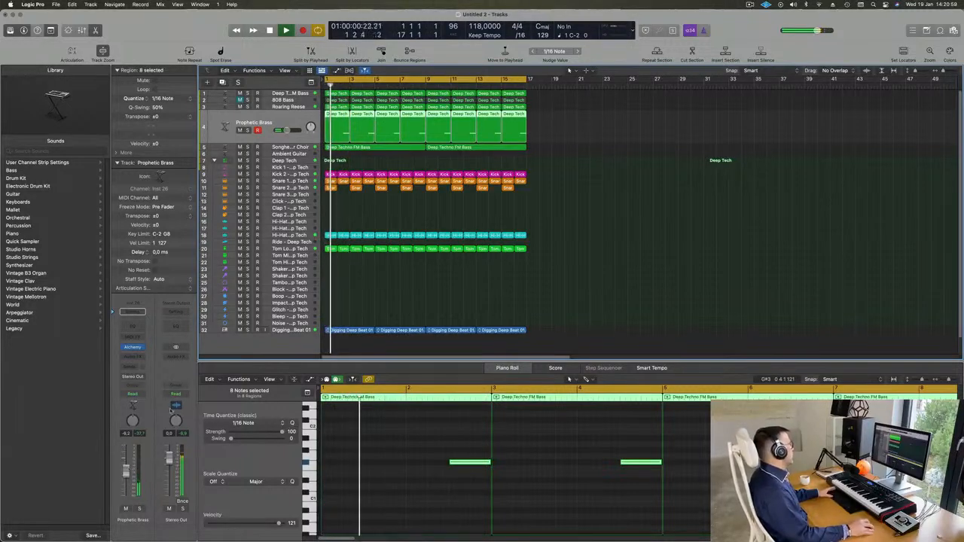
{"action": "key", "text": "space"}
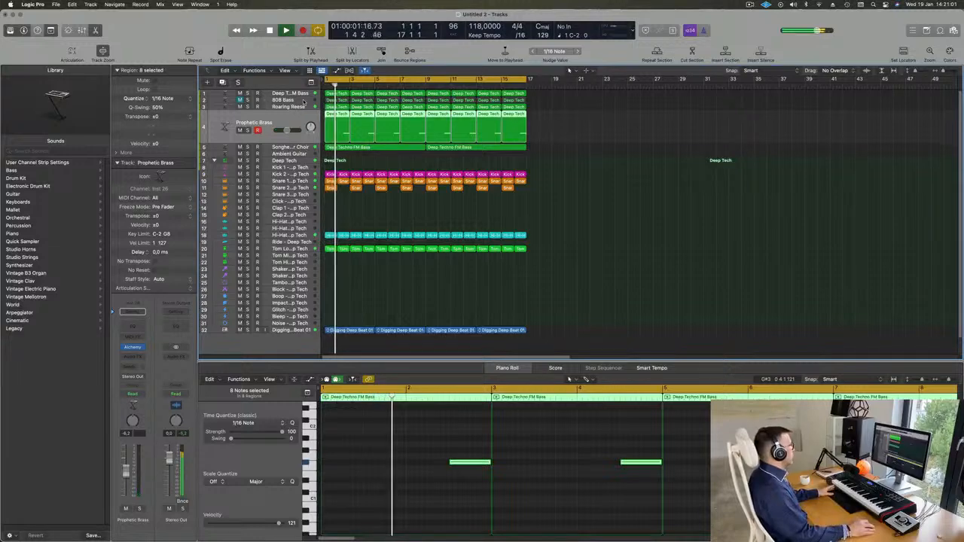
{"action": "left_click", "coordinate": [290, 100]}
{"action": "key", "text": "Return"}
{"action": "left_click", "coordinate": [289, 133]}
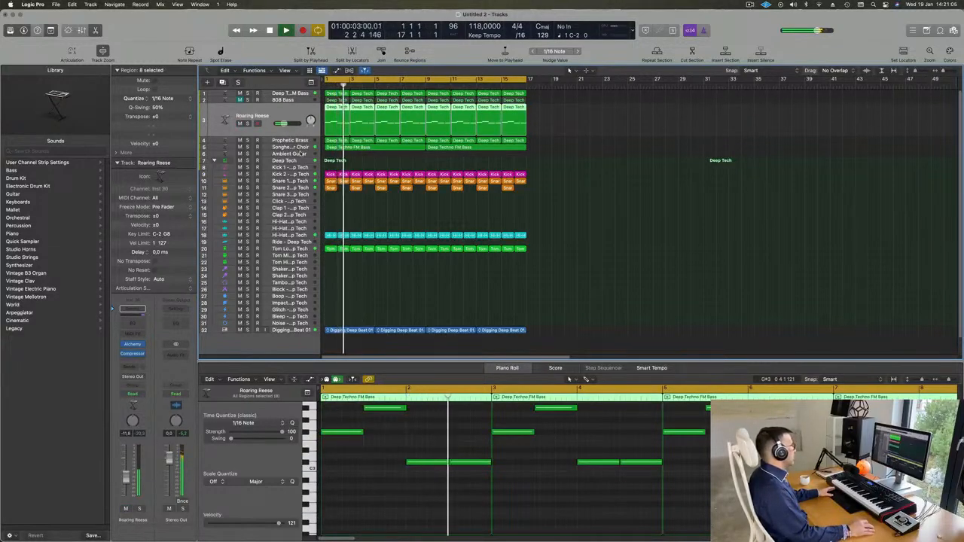
{"action": "left_click", "coordinate": [232, 147]}
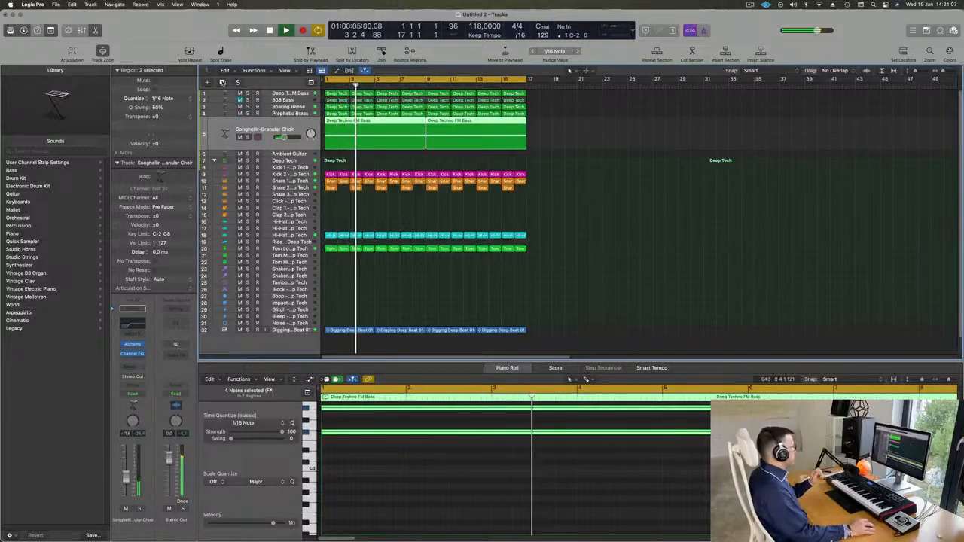
{"action": "key", "text": "super+d"}
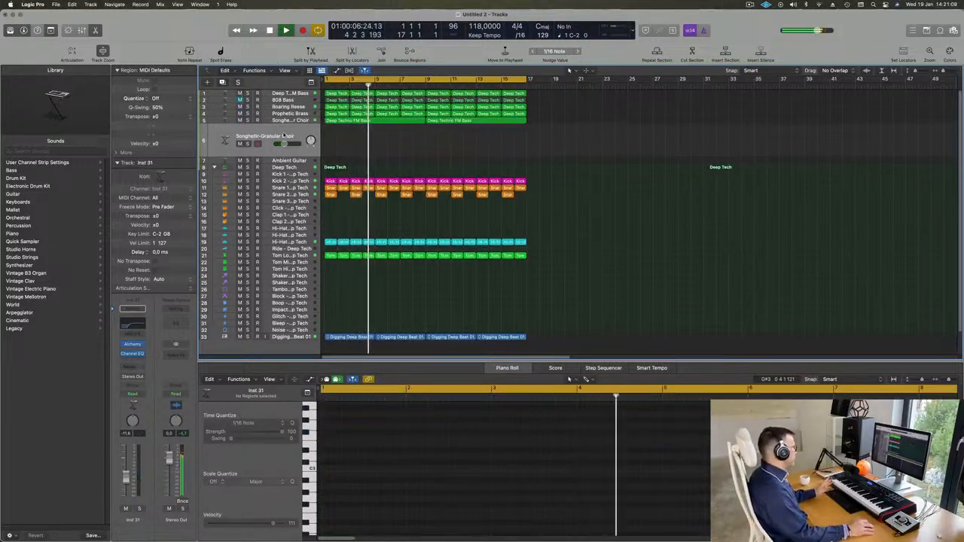
Step: Open Alchemy on Inst 31 and load Acid Etched Bass from the Drum and Bass genre
{"action": "left_click", "coordinate": [132, 344]}
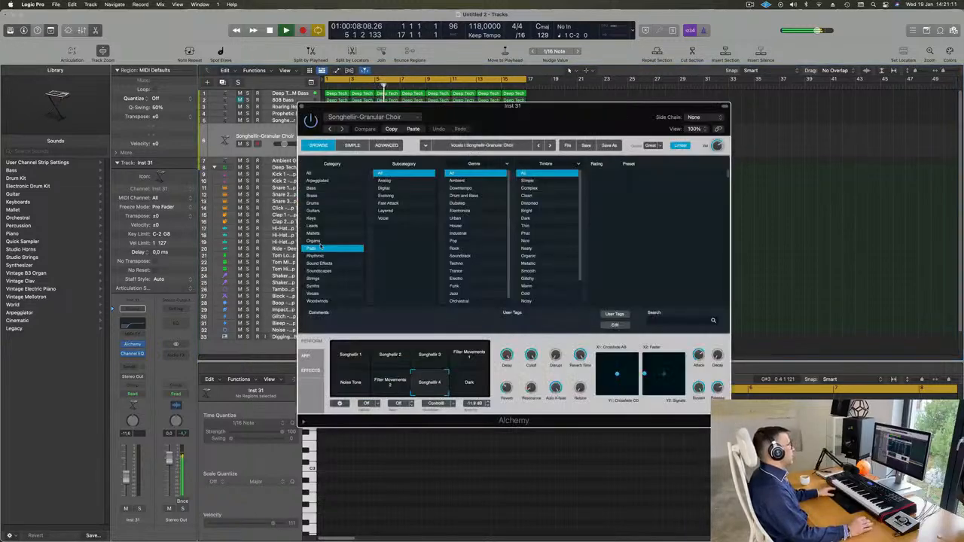
{"action": "left_click", "coordinate": [309, 174]}
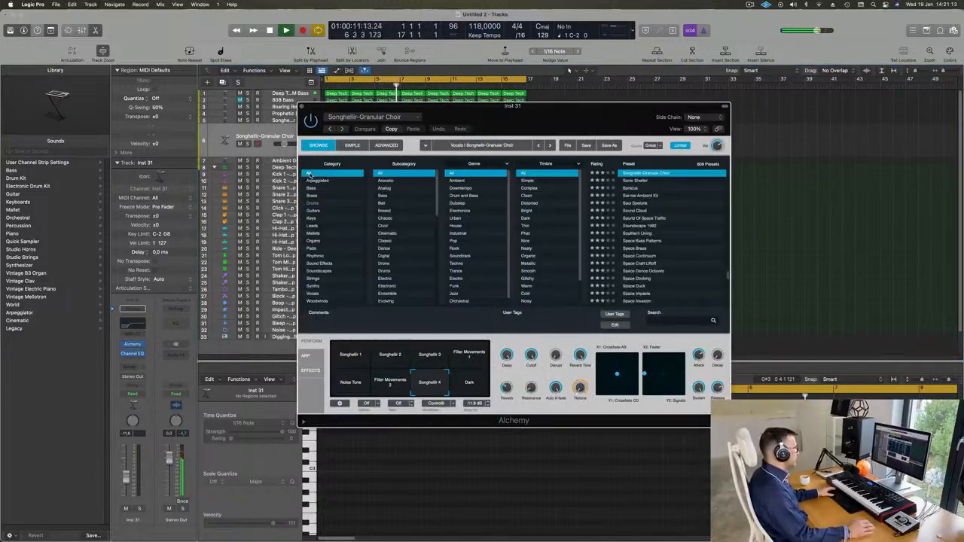
{"action": "left_click", "coordinate": [462, 195]}
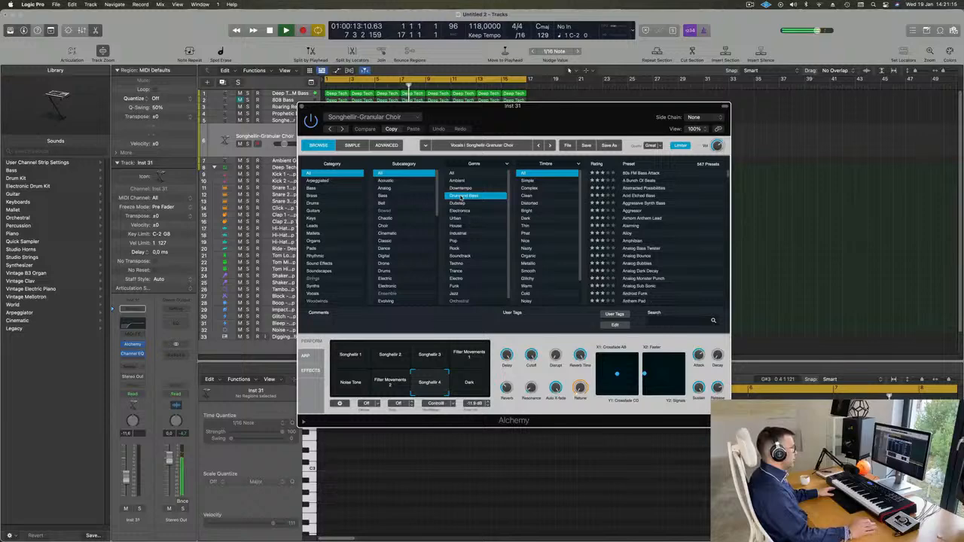
{"action": "left_click", "coordinate": [644, 197]}
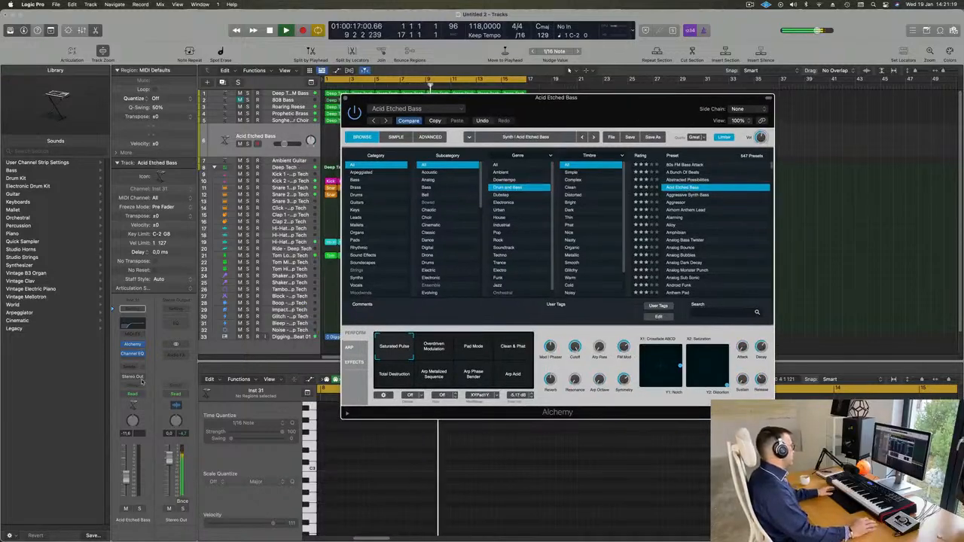
Step: Route the Acid Etched Bass channel's send to Bus 6
{"action": "left_click", "coordinate": [131, 367]}
{"action": "mouse_move", "coordinate": [134, 379]}
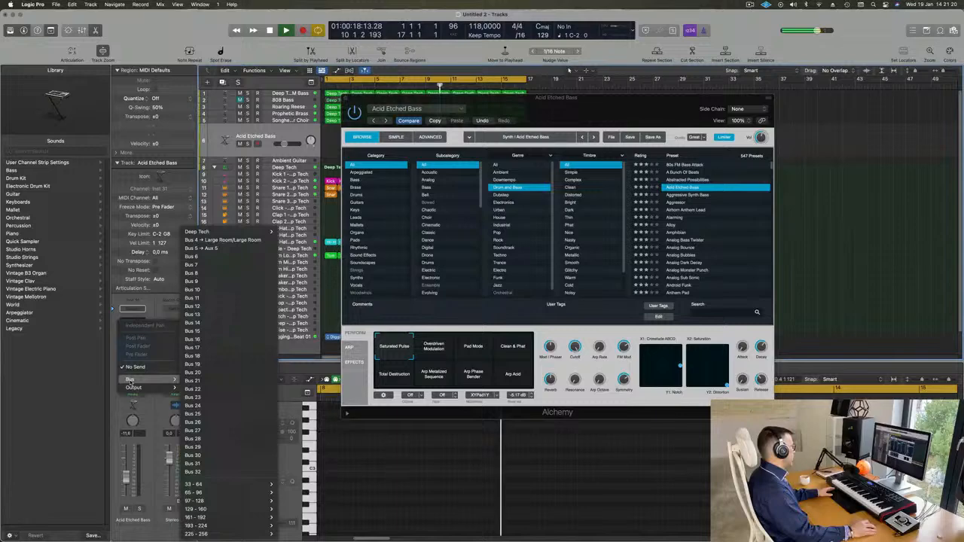
{"action": "left_click", "coordinate": [212, 257]}
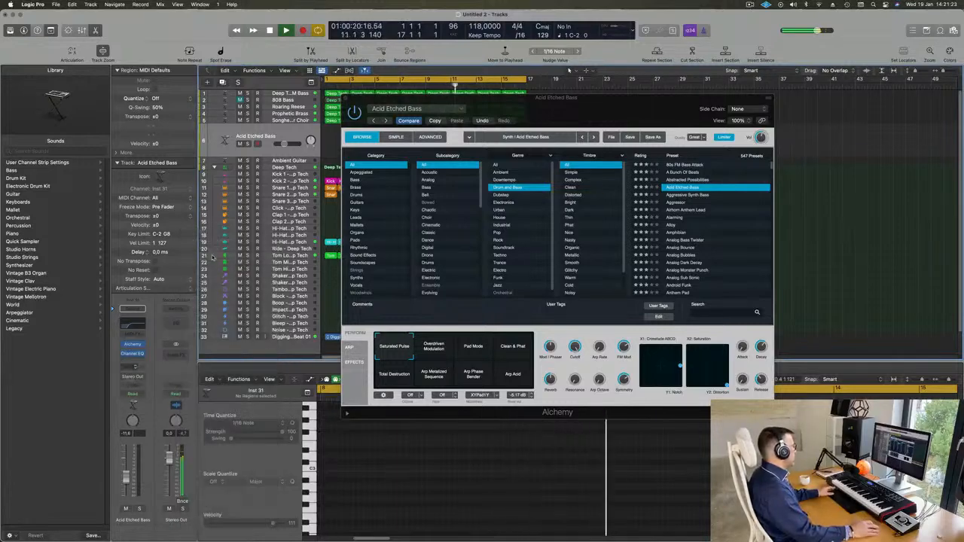
Step: Insert a SilverVerb reverb on the new Aux 6 return
{"action": "left_click", "coordinate": [178, 351]}
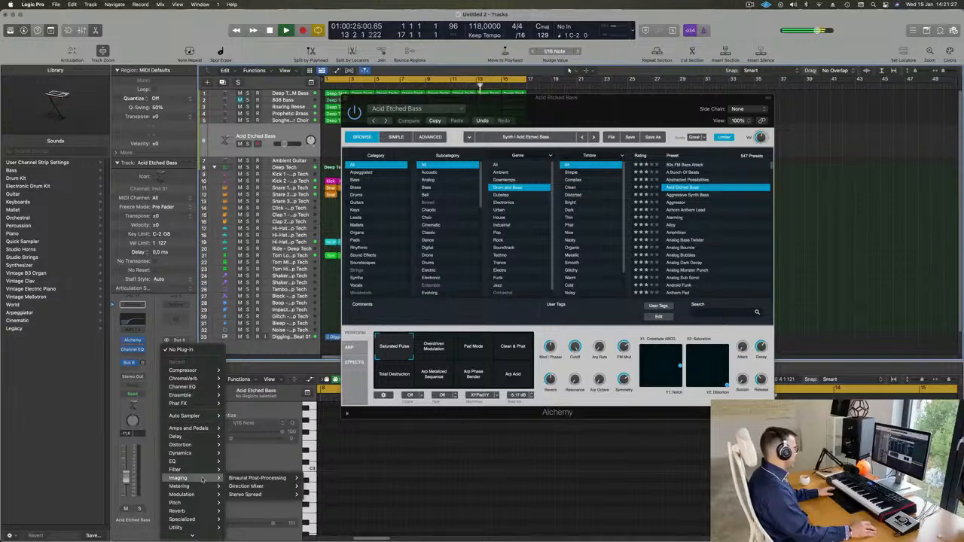
{"action": "mouse_move", "coordinate": [192, 511]}
{"action": "mouse_move", "coordinate": [268, 517]}
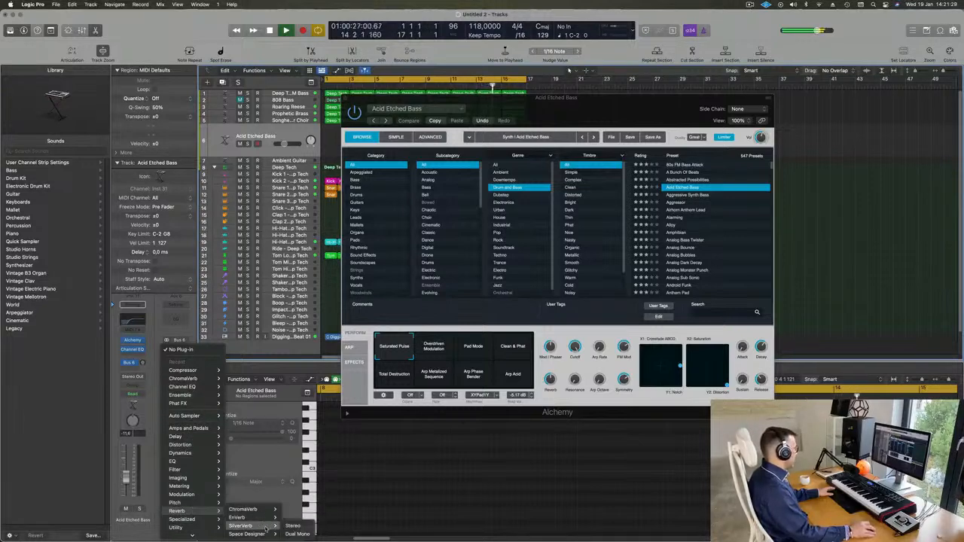
{"action": "left_click", "coordinate": [294, 527]}
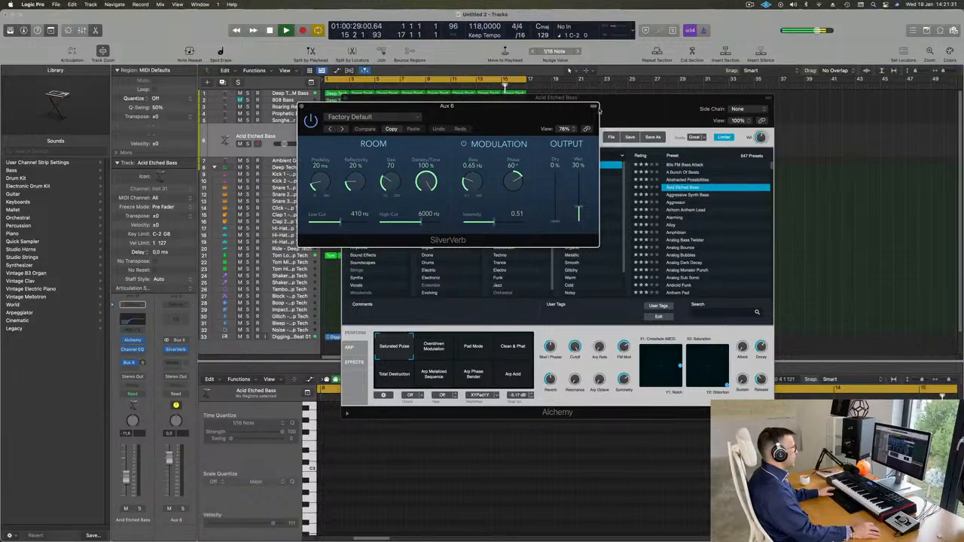
Step: Load the grandiose setting on the Aux 6 SilverVerb reverb
{"action": "left_click_drag", "start_coordinate": [586, 112], "coordinate": [706, 179]}
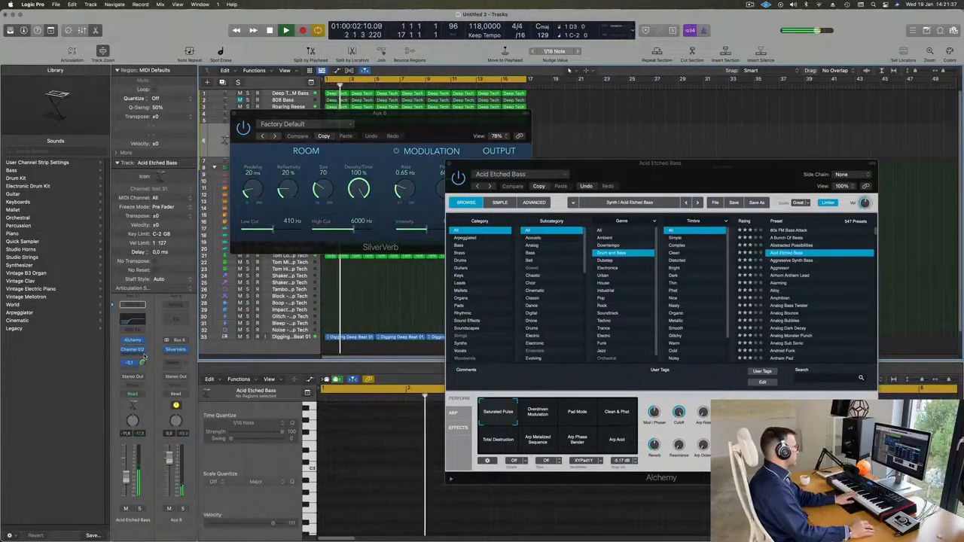
{"action": "left_click_drag", "start_coordinate": [434, 120], "coordinate": [427, 120]}
{"action": "left_click", "coordinate": [293, 124]}
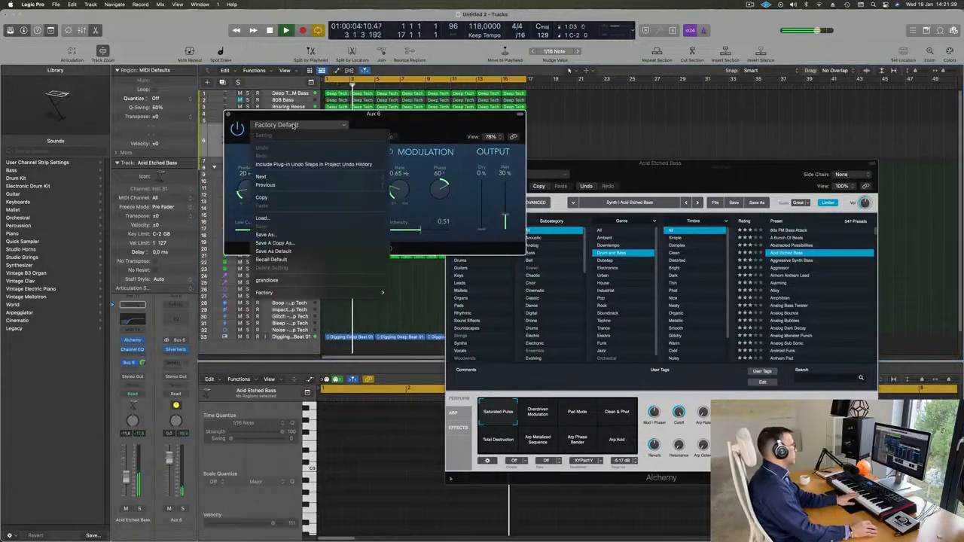
{"action": "left_click", "coordinate": [287, 280]}
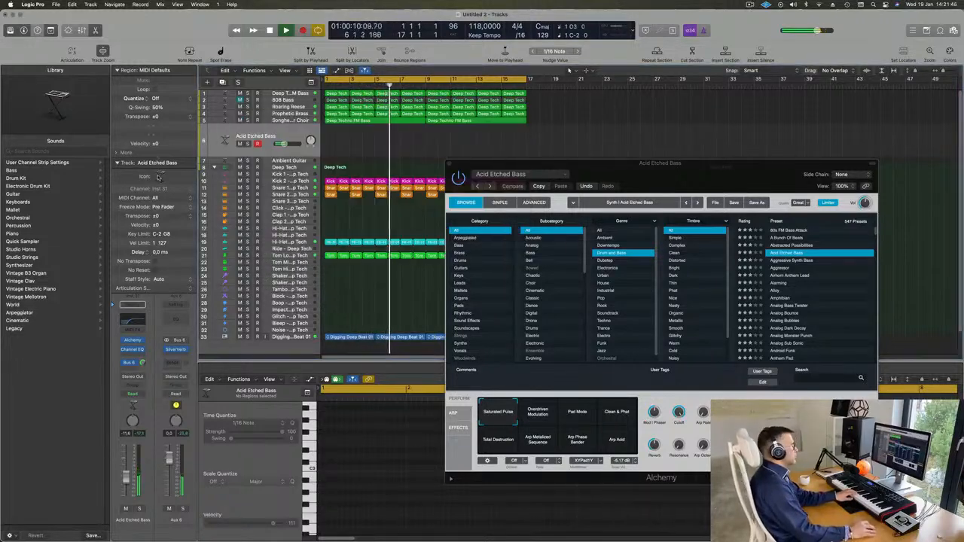
Step: Close the reverb, choose the Overdriven Modulation snapshot, then load Aggressive Synth Bass
{"action": "left_click", "coordinate": [228, 115]}
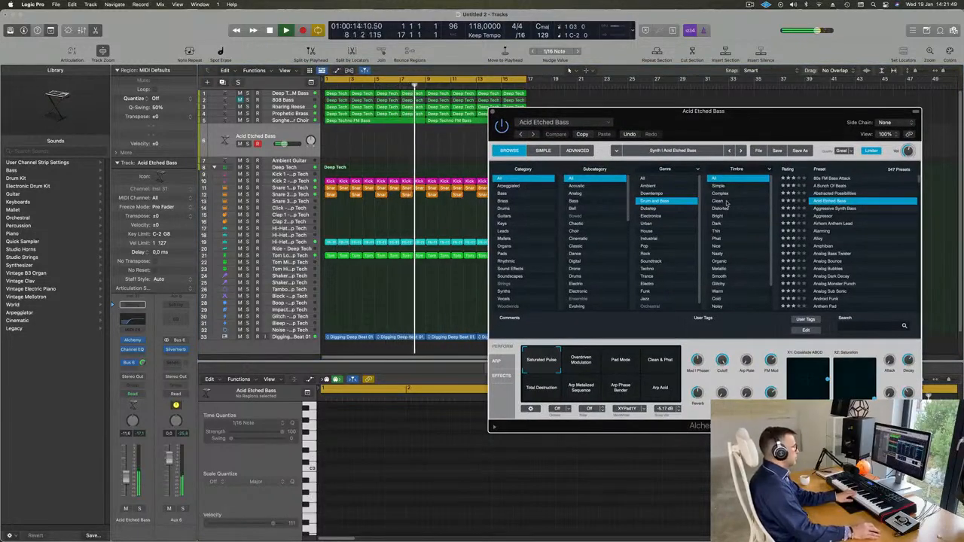
{"action": "left_click_drag", "start_coordinate": [820, 114], "coordinate": [741, 151]}
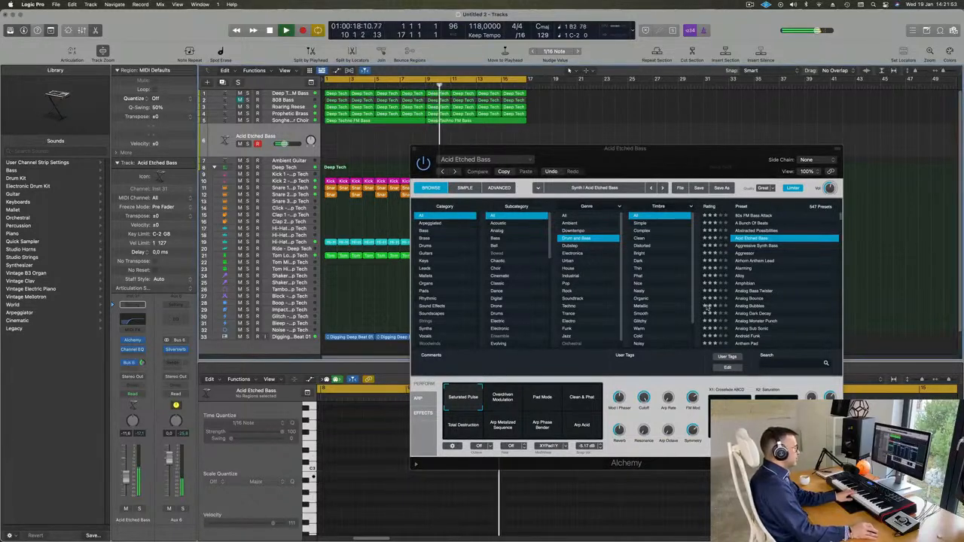
{"action": "left_click", "coordinate": [504, 398]}
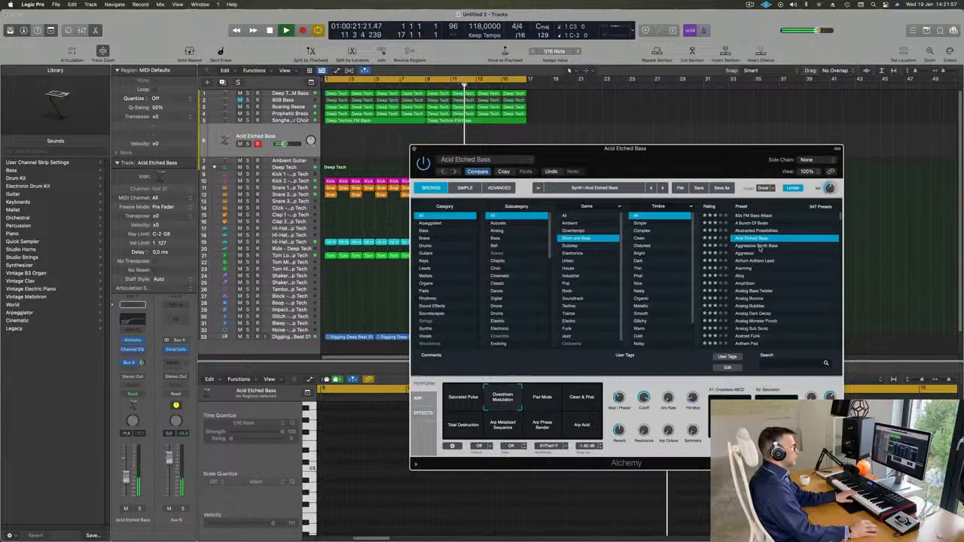
{"action": "left_click", "coordinate": [756, 246]}
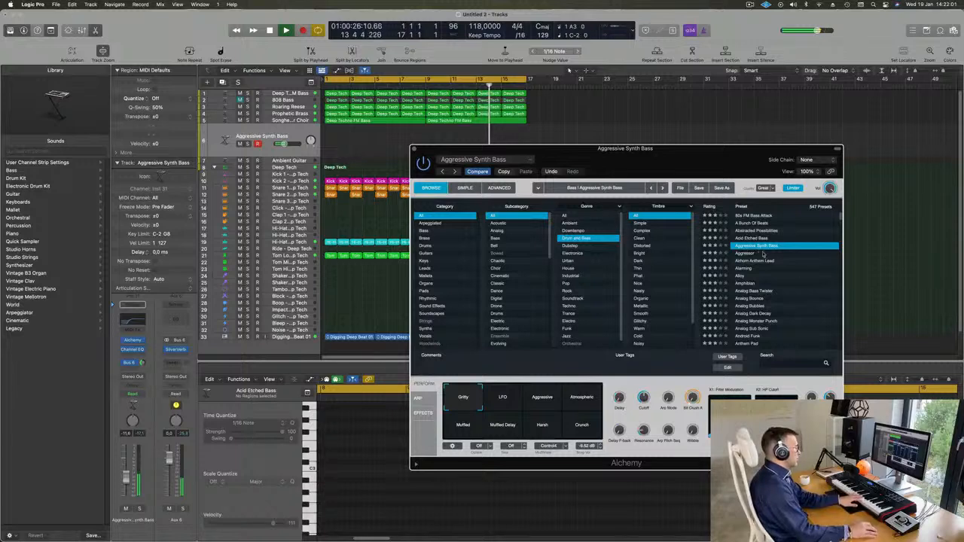
Step: Audition Aggressor, Airhorn Anthem Lead, Alarming, Alloy and Amphibian, ending on Analog Monster Punch
{"action": "left_click", "coordinate": [746, 254]}
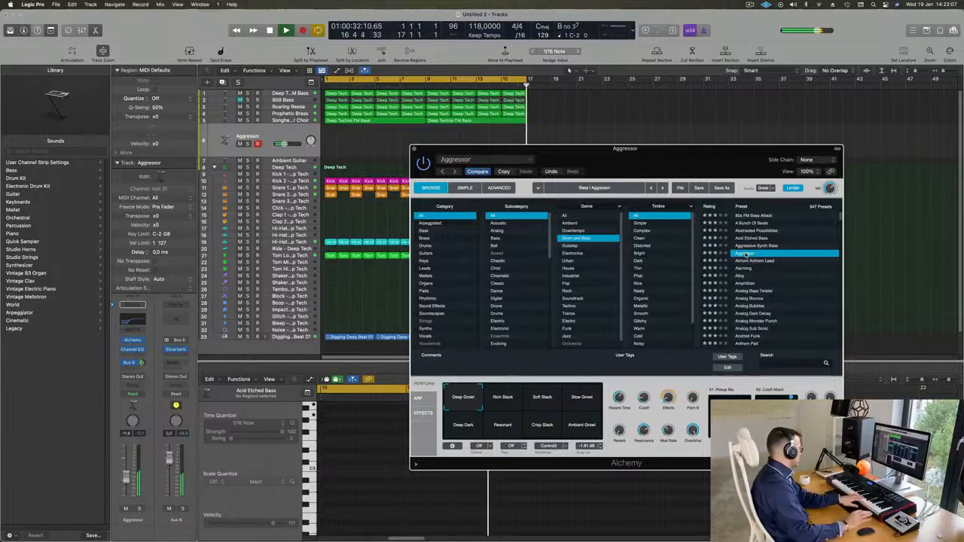
{"action": "left_click", "coordinate": [753, 262]}
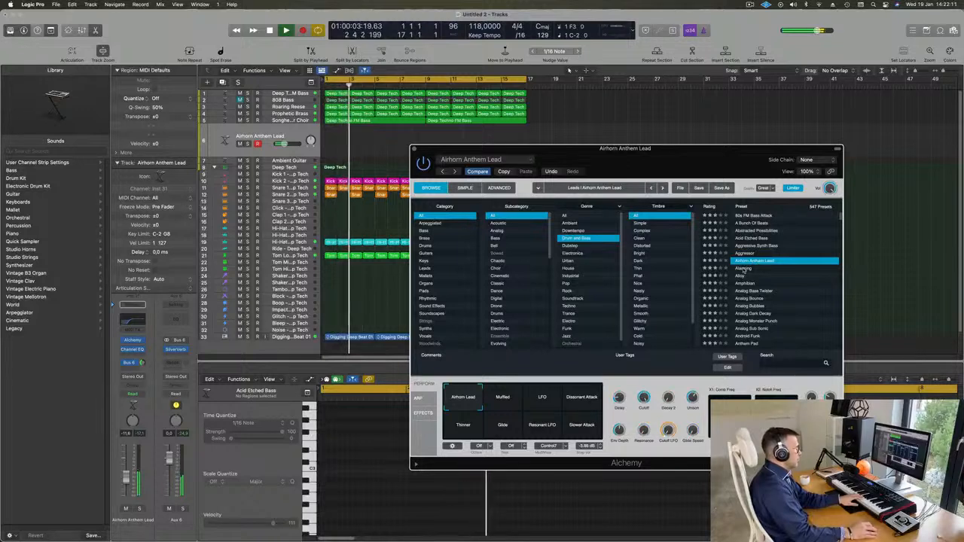
{"action": "left_click", "coordinate": [743, 269]}
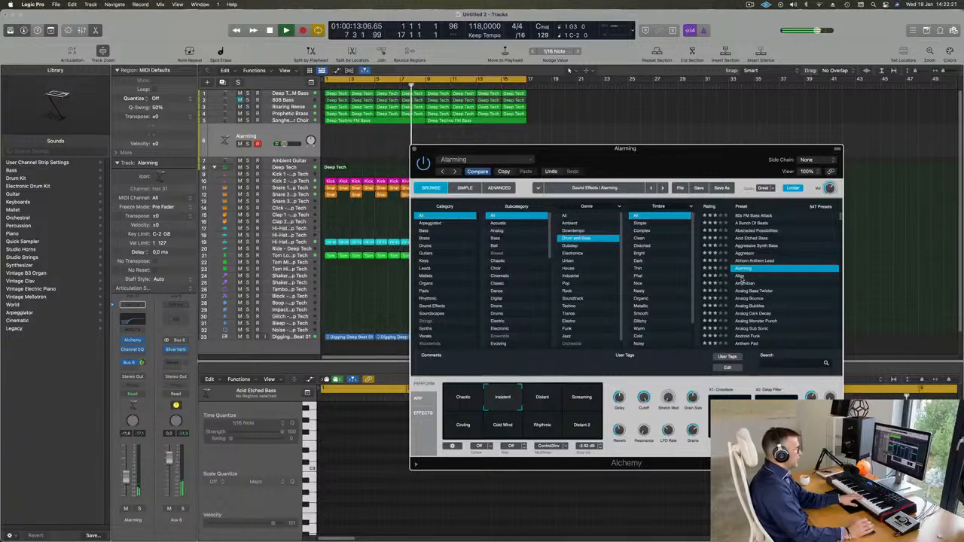
{"action": "left_click", "coordinate": [740, 275]}
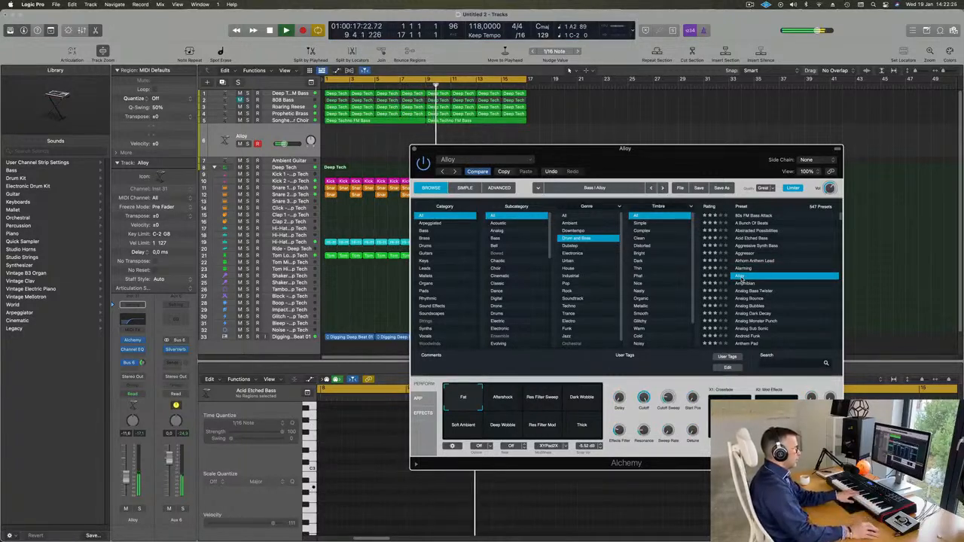
{"action": "left_click", "coordinate": [744, 284]}
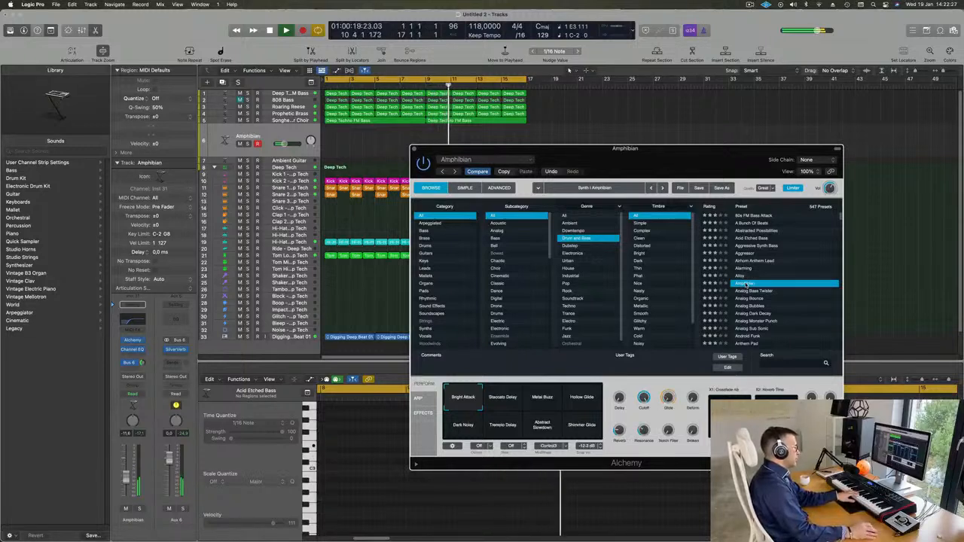
{"action": "scroll", "coordinate": [761, 286], "scroll_direction": "down", "scroll_amount": 2}
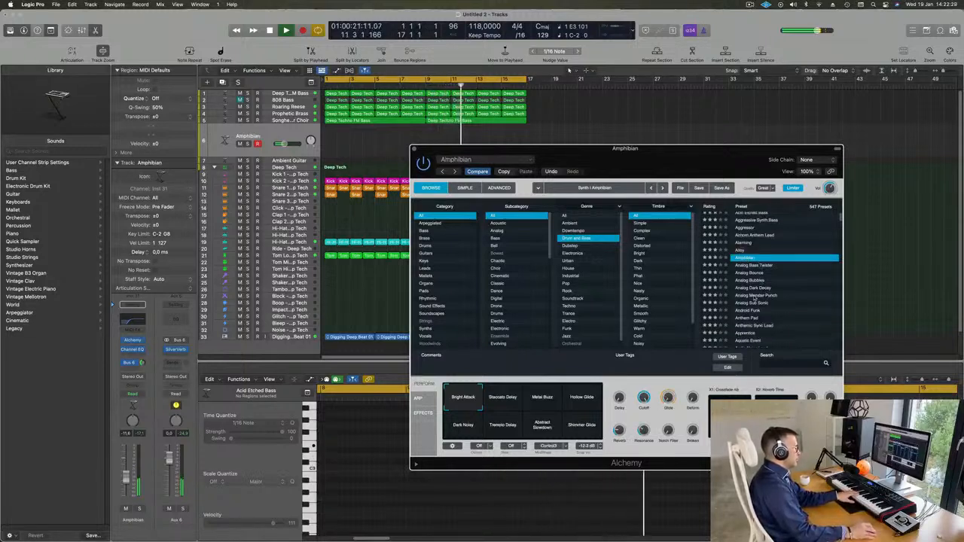
{"action": "left_click", "coordinate": [753, 296]}
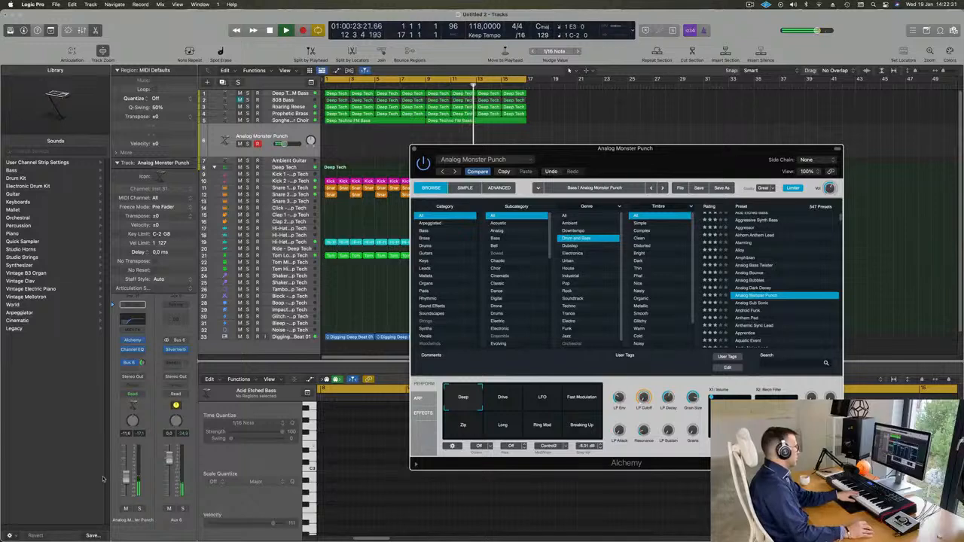
Step: Raise the track volume to -3.8 dB, try Analog Sub Sonic, then load Android Funk
{"action": "left_click_drag", "start_coordinate": [127, 470], "coordinate": [127, 468]}
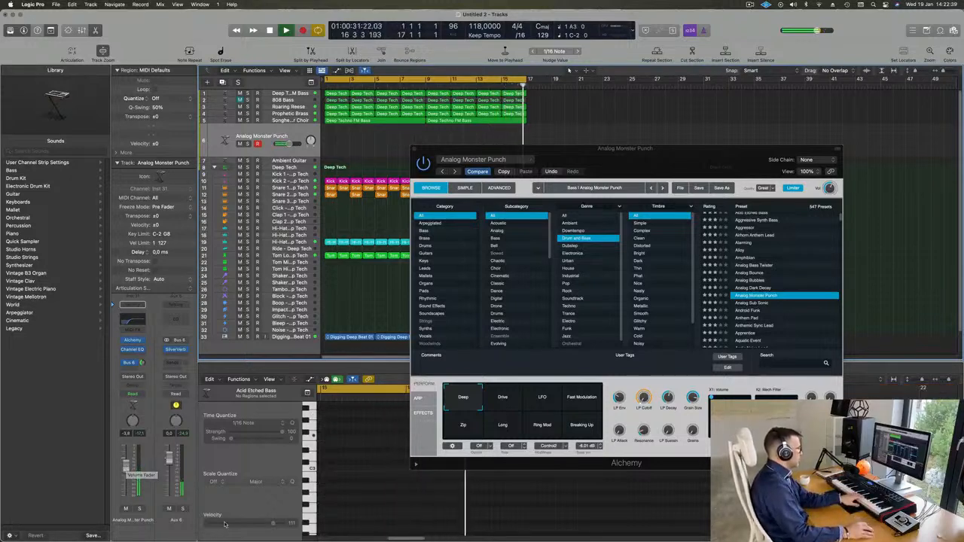
{"action": "left_click", "coordinate": [752, 304]}
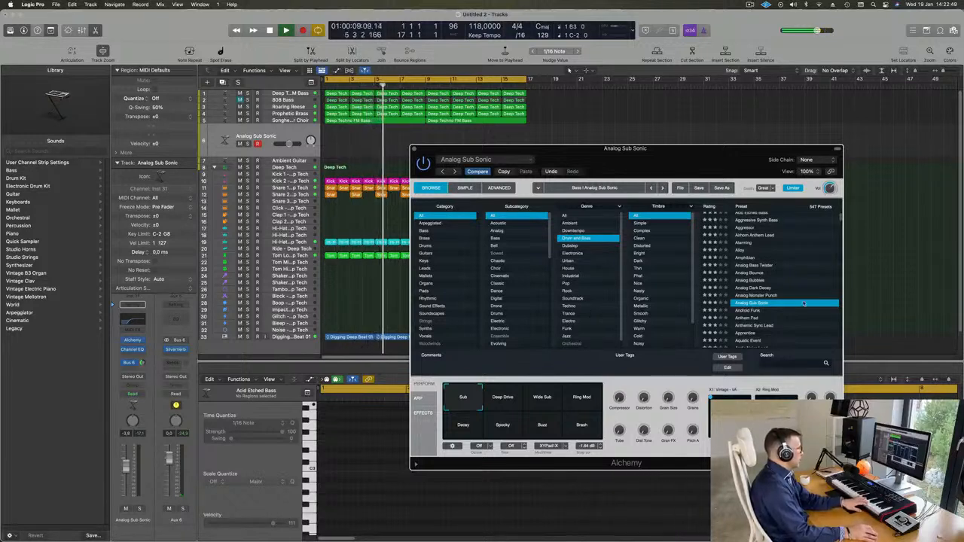
{"action": "left_click", "coordinate": [746, 311]}
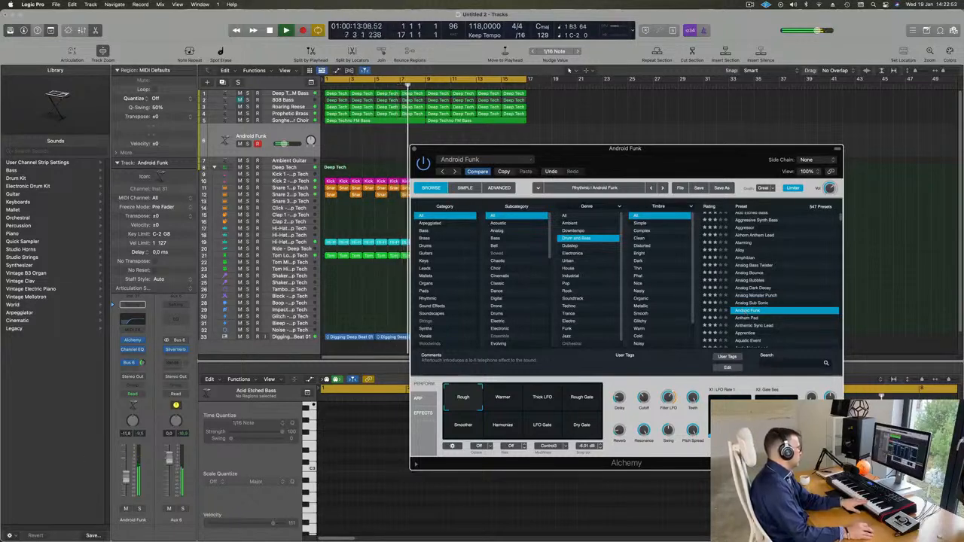
Step: Try Warmer, Thick LFO, Rough Gate, Smoother, Harmonize, LFO Gate, Dry Gate, then load Anthem Pad
{"action": "left_click", "coordinate": [508, 404]}
{"action": "left_click", "coordinate": [545, 401]}
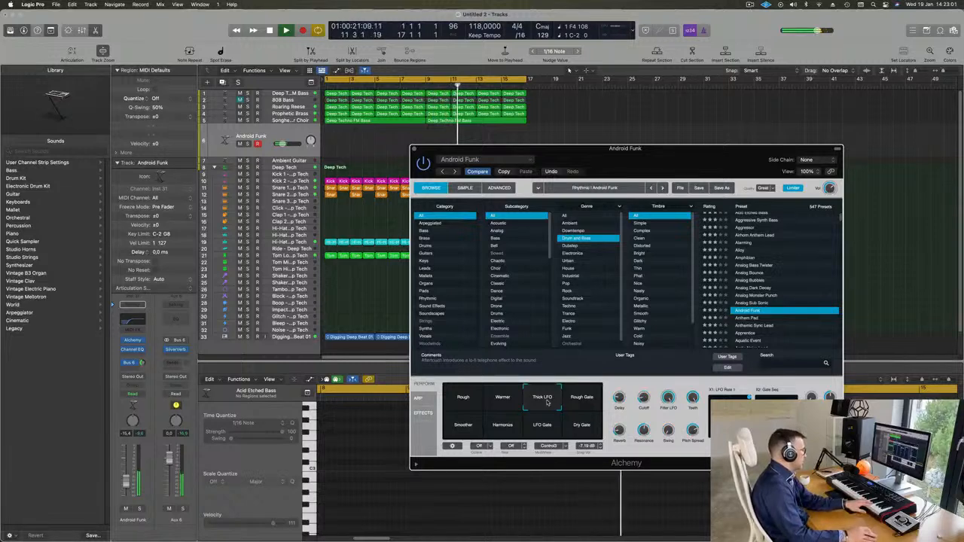
{"action": "left_click", "coordinate": [590, 397]}
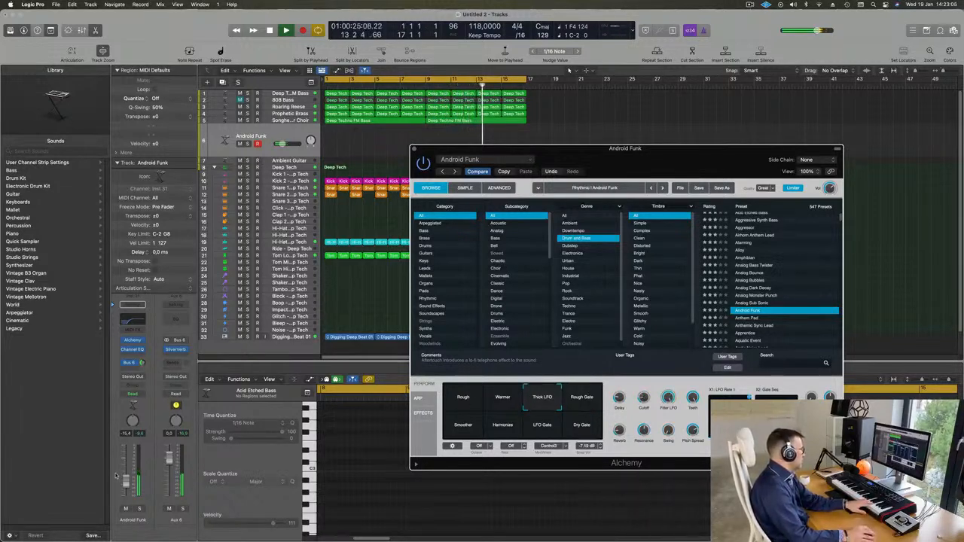
{"action": "left_click", "coordinate": [463, 428]}
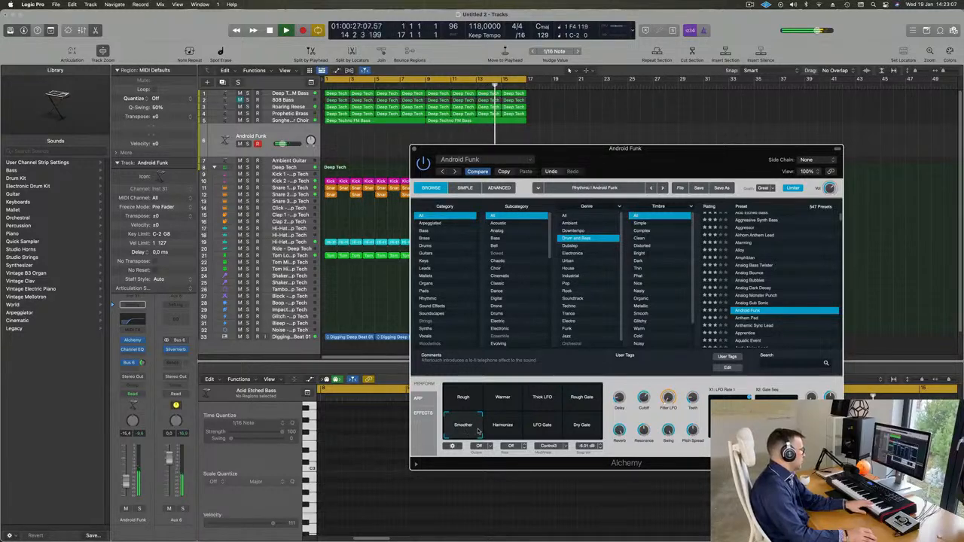
{"action": "left_click", "coordinate": [506, 428]}
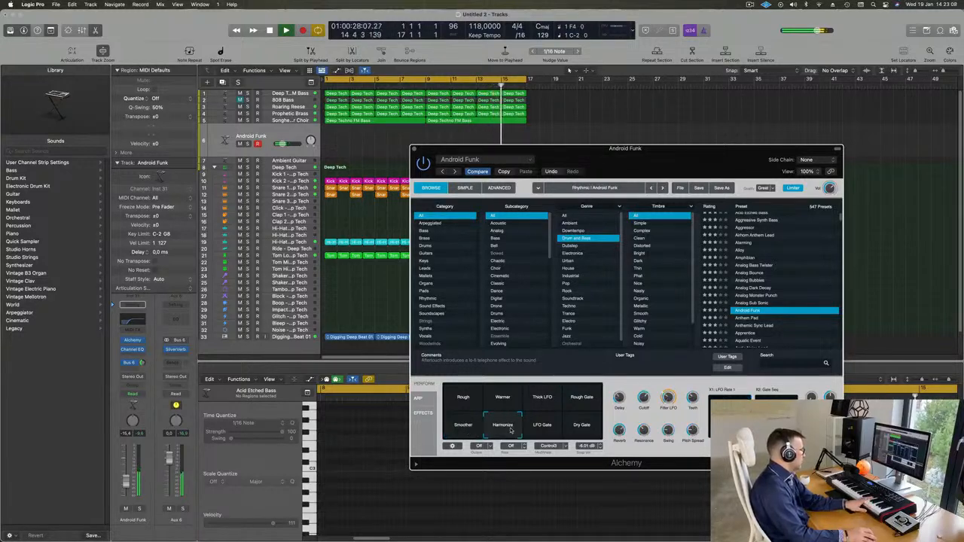
{"action": "left_click", "coordinate": [545, 429]}
{"action": "left_click", "coordinate": [587, 426]}
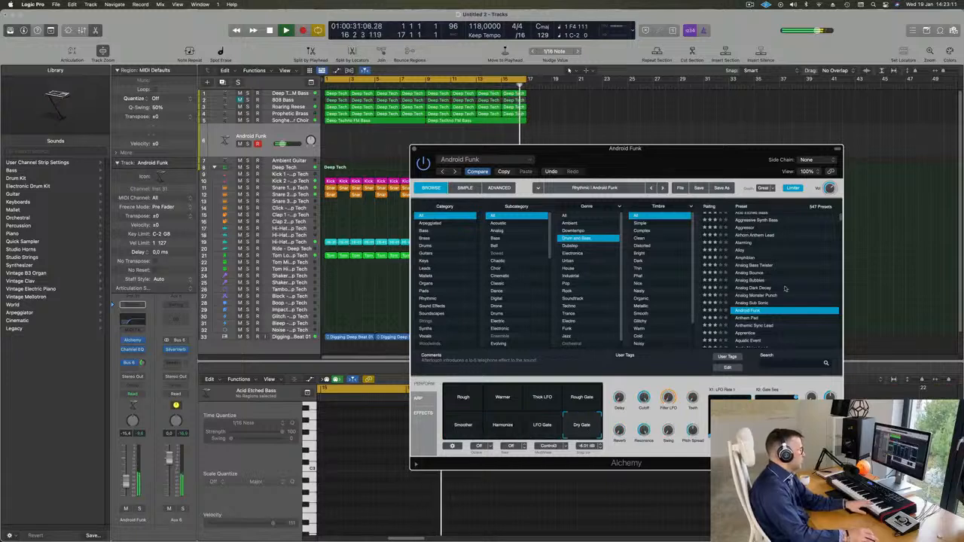
{"action": "scroll", "coordinate": [752, 284], "scroll_direction": "down", "scroll_amount": 2}
{"action": "left_click", "coordinate": [753, 283]}
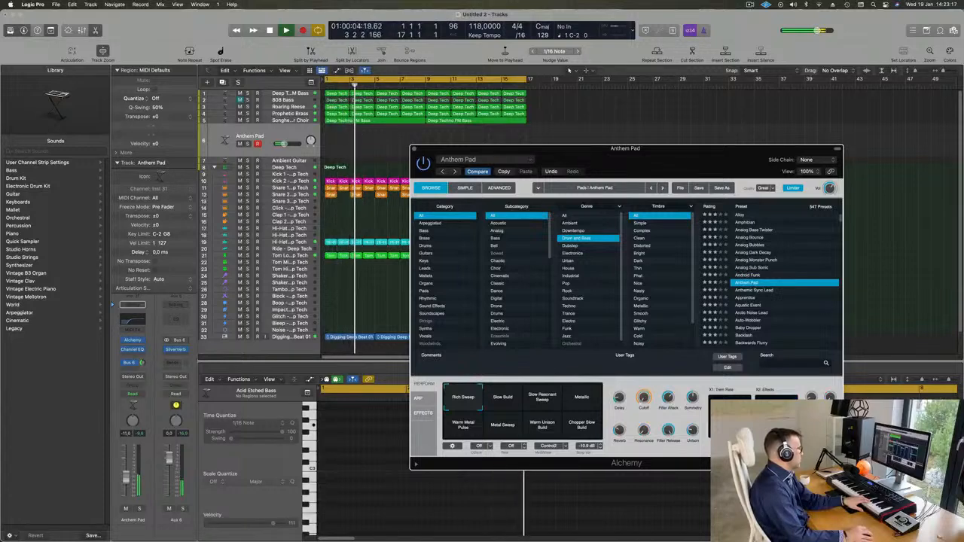
Step: Raise Anthem Pad to -9.2 dB, try Metallic, Warm Metal Pulse and Metal Sweep, then load Anthemic Sync Lead
{"action": "left_click_drag", "start_coordinate": [127, 478], "coordinate": [129, 470]}
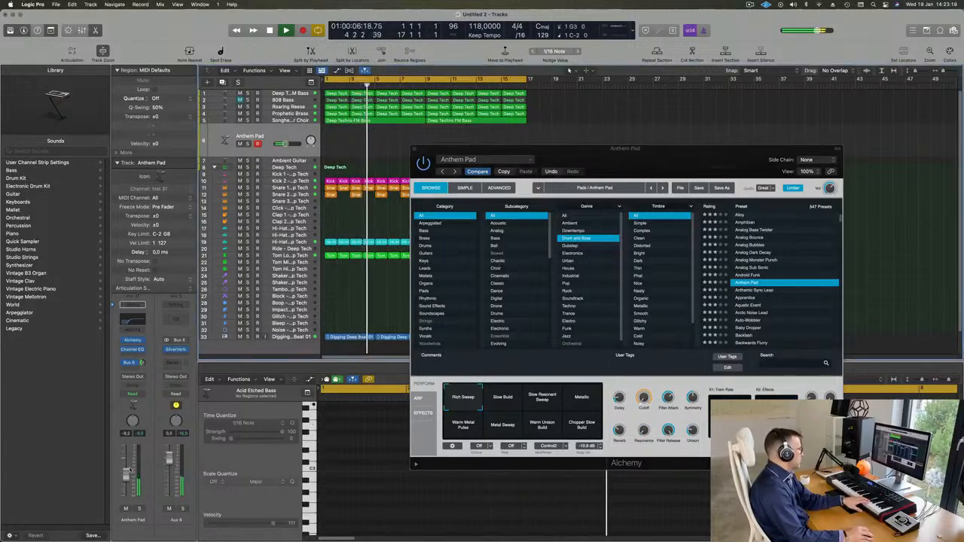
{"action": "left_click", "coordinate": [582, 397]}
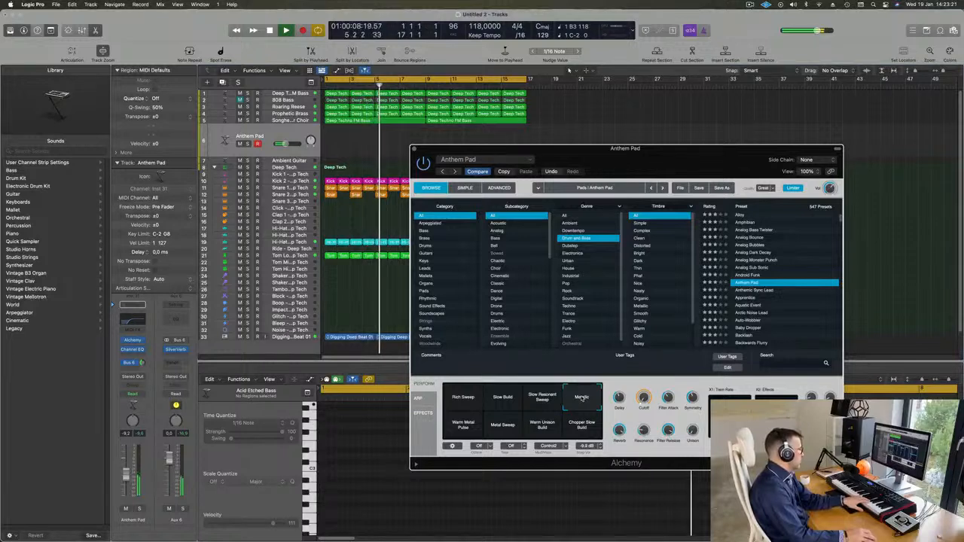
{"action": "left_click", "coordinate": [462, 426]}
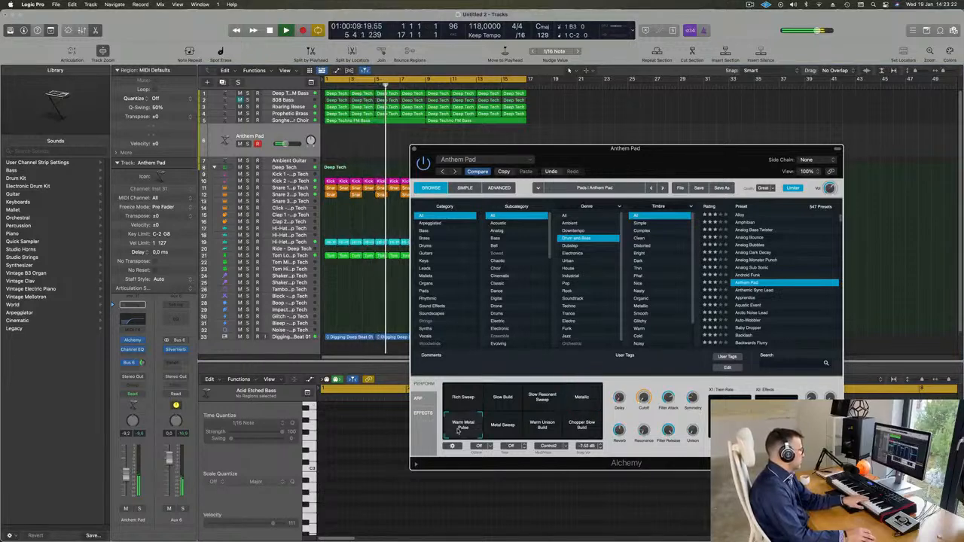
{"action": "left_click", "coordinate": [502, 424]}
{"action": "left_click", "coordinate": [756, 291]}
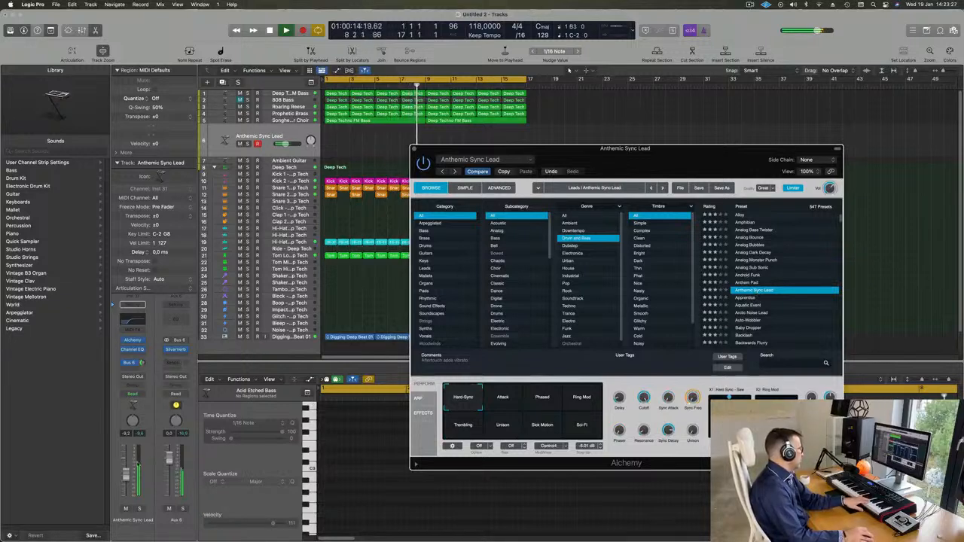
Step: Lower the synth to -16.8 dB and try Ring Mod, Attack, Trembling, Unison, Sick Motion and Sci-Fi variations
{"action": "left_click_drag", "start_coordinate": [126, 479], "coordinate": [126, 491]}
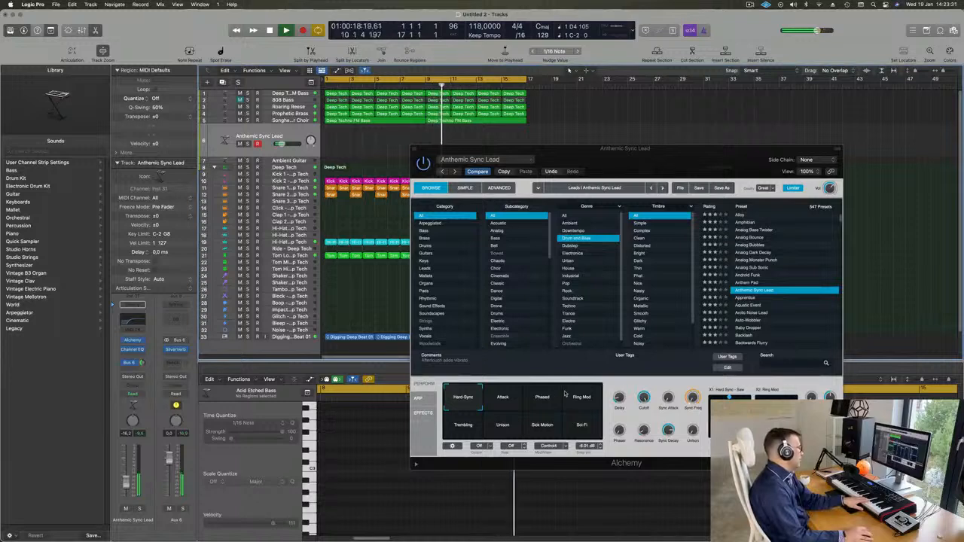
{"action": "left_click", "coordinate": [576, 398]}
{"action": "left_click", "coordinate": [493, 399]}
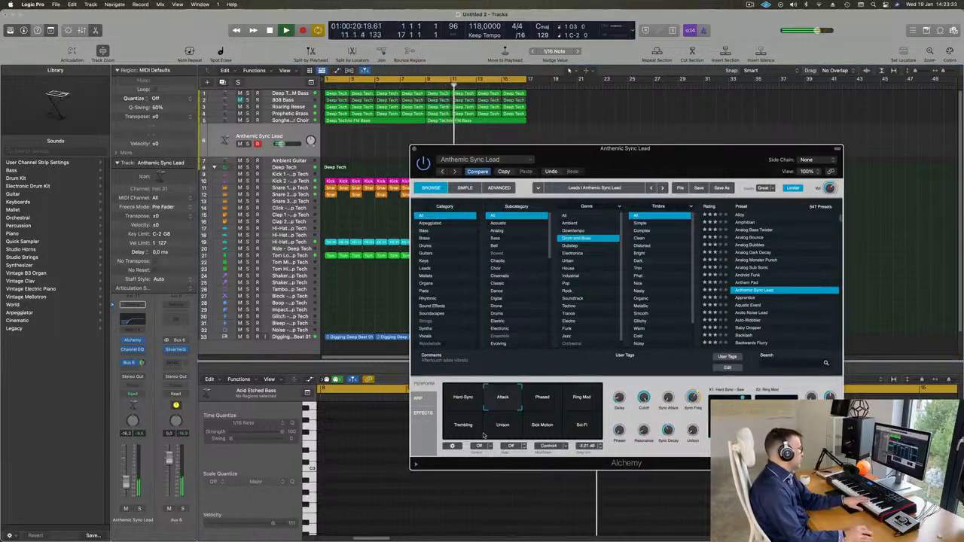
{"action": "left_click", "coordinate": [457, 428]}
{"action": "left_click", "coordinate": [495, 433]}
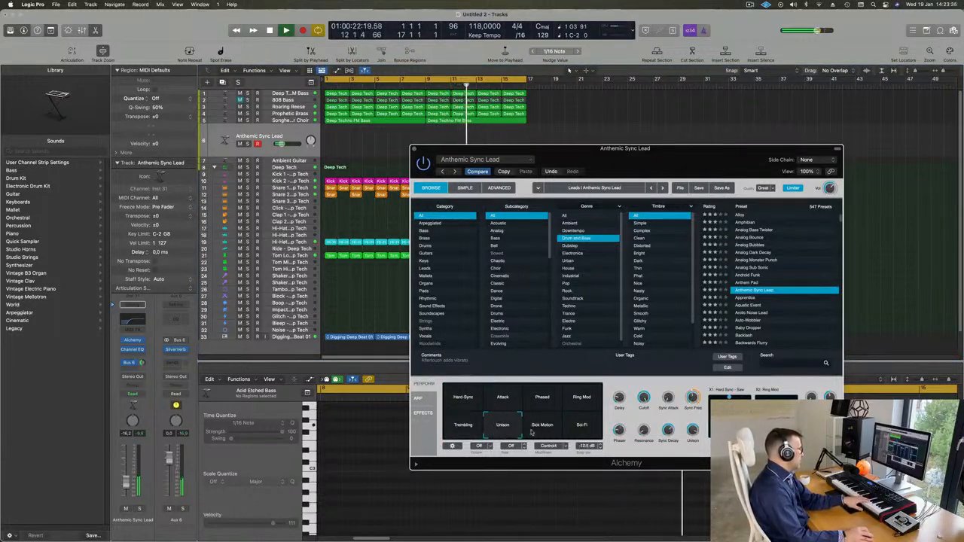
{"action": "left_click", "coordinate": [535, 431]}
{"action": "left_click", "coordinate": [587, 429]}
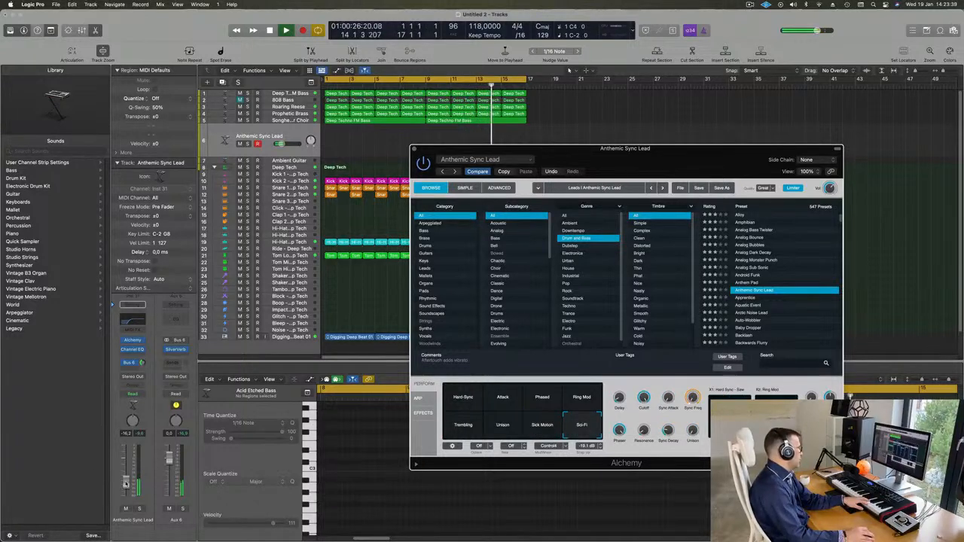
Step: Audition the Apprentice and Arctic Noise Lead presets, settling back on Apprentice
{"action": "left_click", "coordinate": [721, 130]}
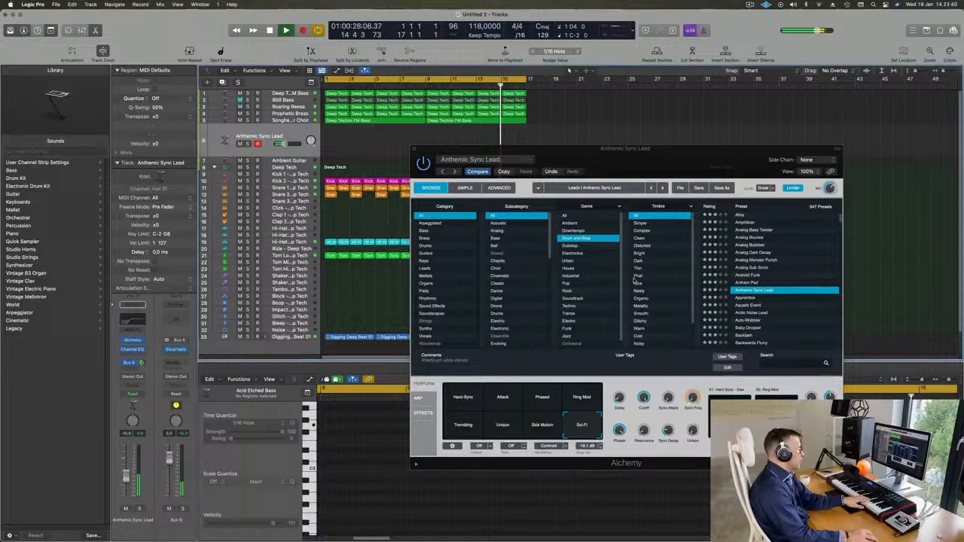
{"action": "left_click", "coordinate": [744, 299]}
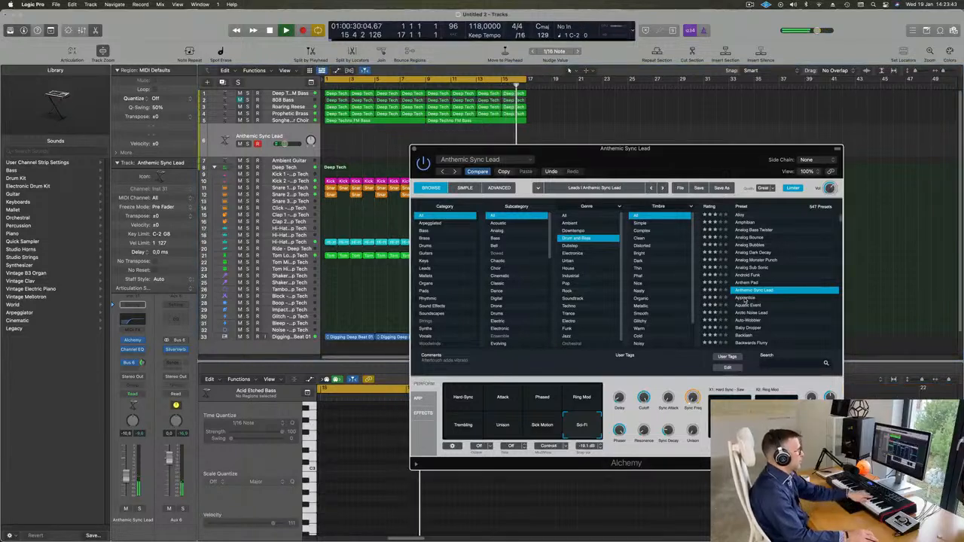
{"action": "left_click", "coordinate": [745, 299]}
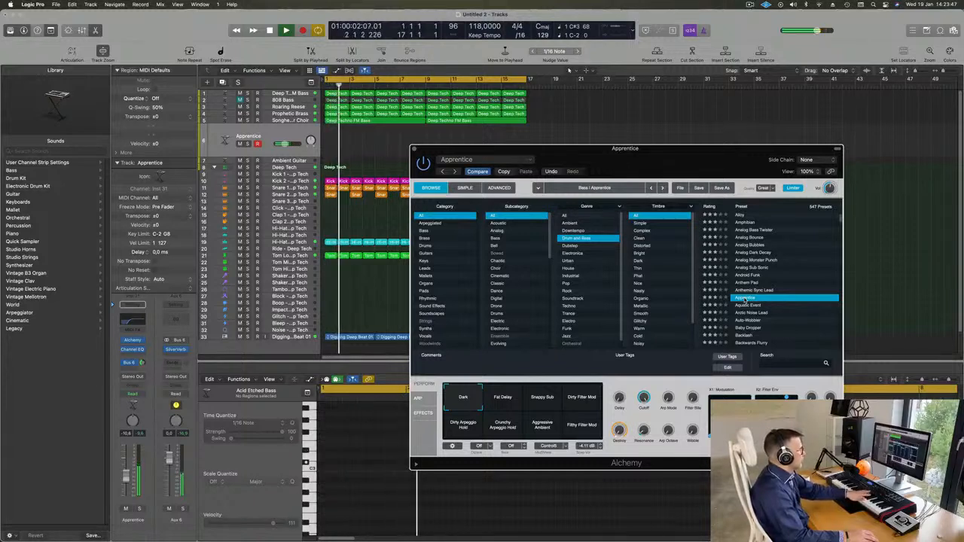
{"action": "left_click", "coordinate": [746, 311]}
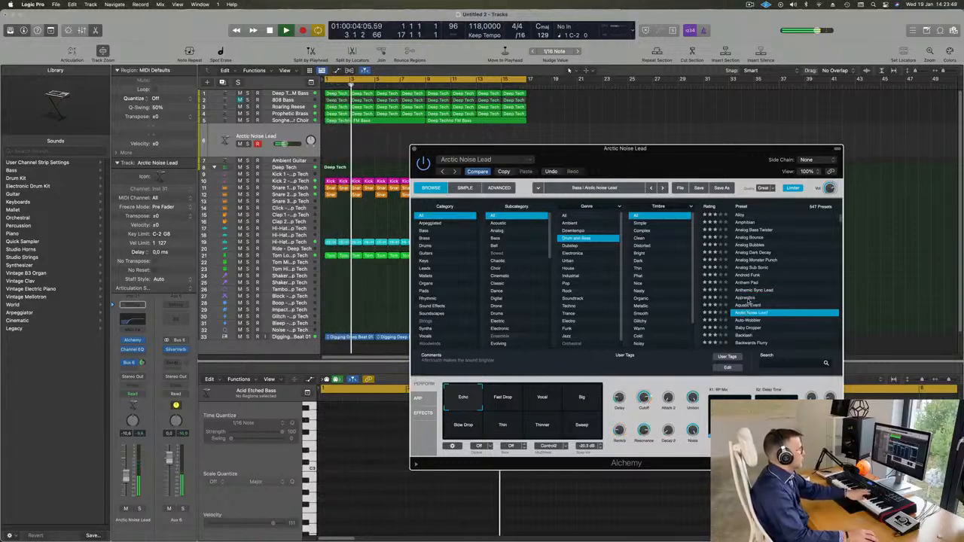
{"action": "left_click", "coordinate": [745, 299]}
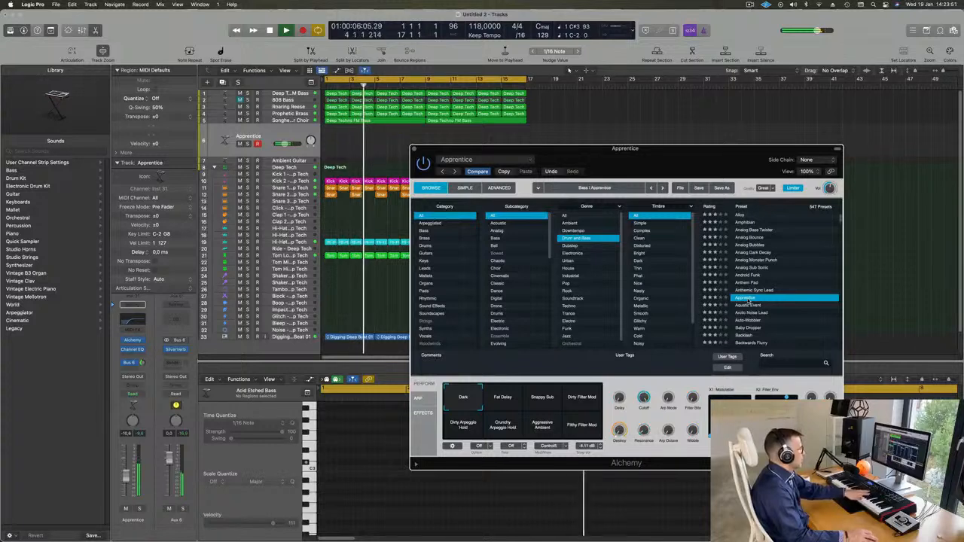
Step: Try Apprentice's Fat Delay, Snappy Sub, Dirty Filter Mod, Dirty/Crunchy Arpeggio Hold, Aggressive Ambient and Filthy Filter Mod variations
{"action": "left_click", "coordinate": [502, 401]}
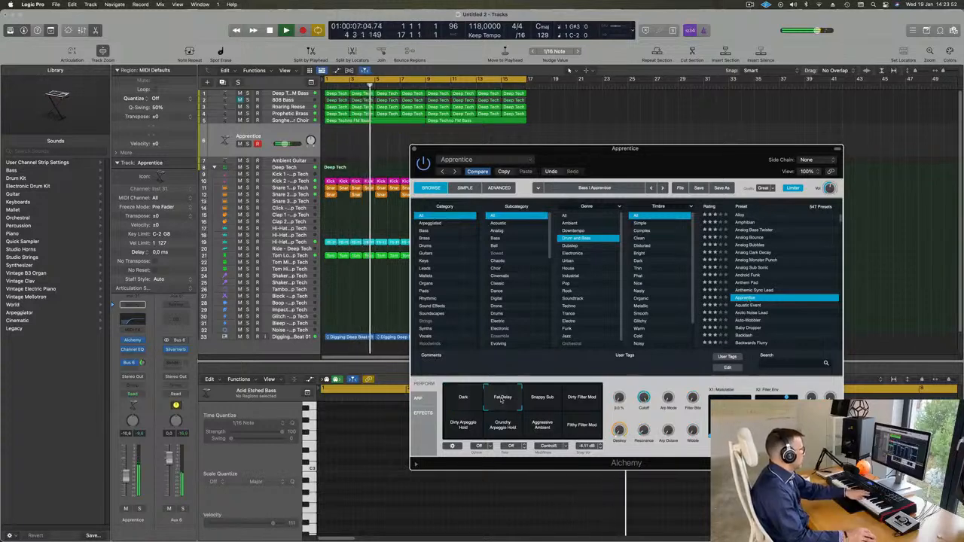
{"action": "left_click", "coordinate": [543, 400]}
{"action": "left_click", "coordinate": [590, 396]}
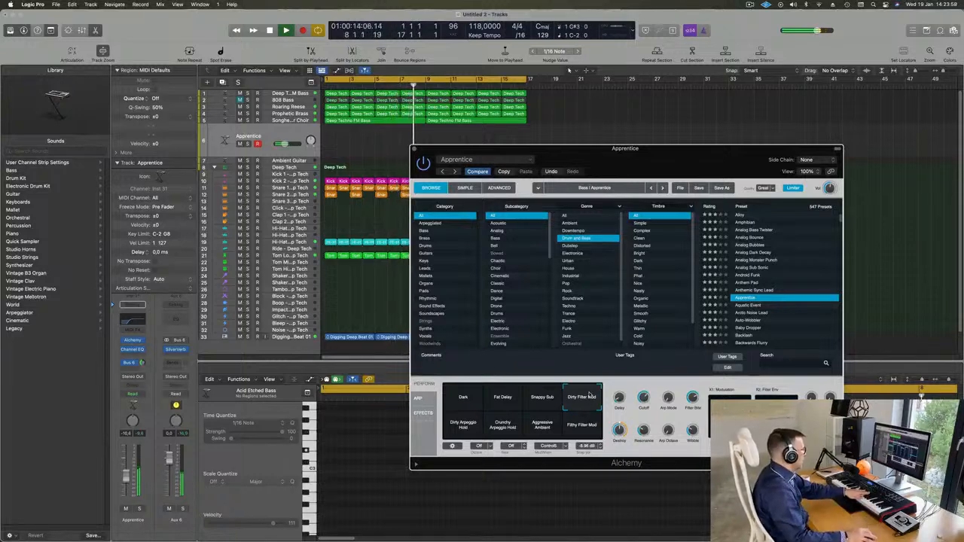
{"action": "left_click", "coordinate": [470, 424]}
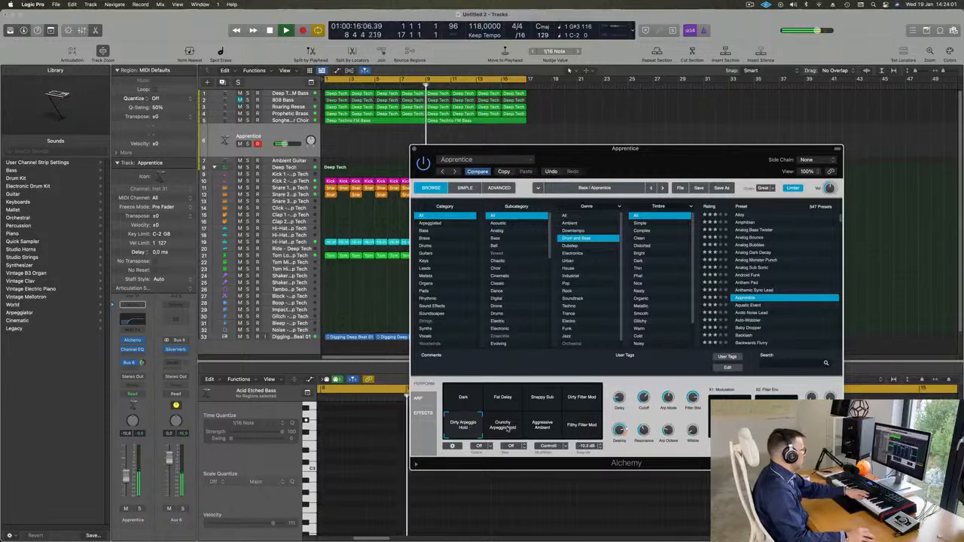
{"action": "left_click", "coordinate": [505, 429]}
{"action": "left_click", "coordinate": [539, 428]}
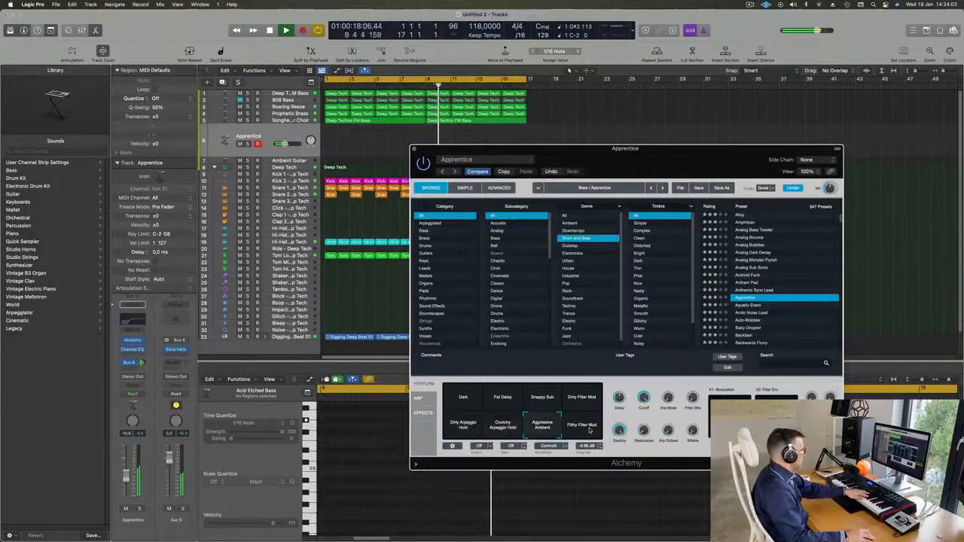
{"action": "left_click", "coordinate": [582, 427]}
Step: Audition the Aquatic Event, Arctic Noise Lead, Auto-Wobbler and Baby Dropper presets
{"action": "scroll", "coordinate": [753, 298], "scroll_direction": "down", "scroll_amount": 2}
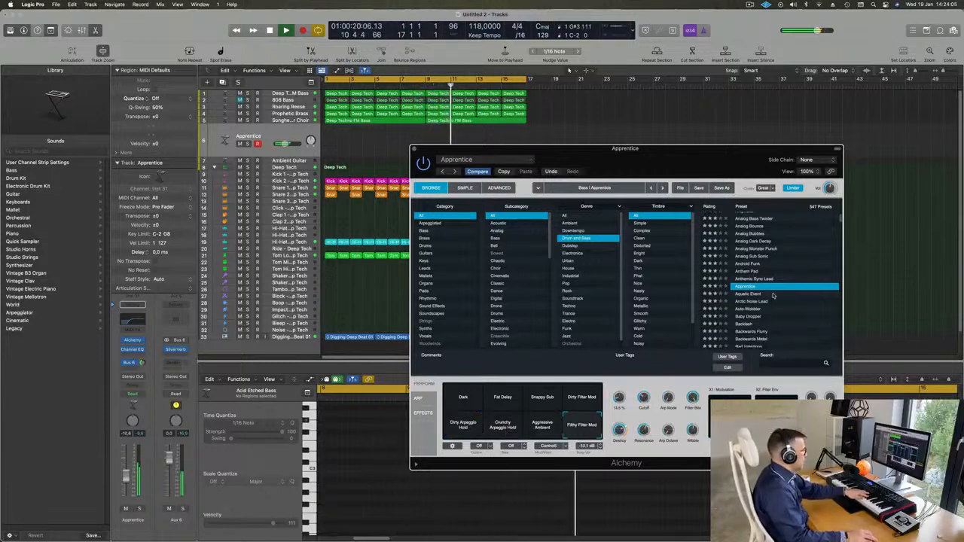
{"action": "left_click", "coordinate": [752, 294]}
{"action": "scroll", "coordinate": [764, 297], "scroll_direction": "down", "scroll_amount": 1}
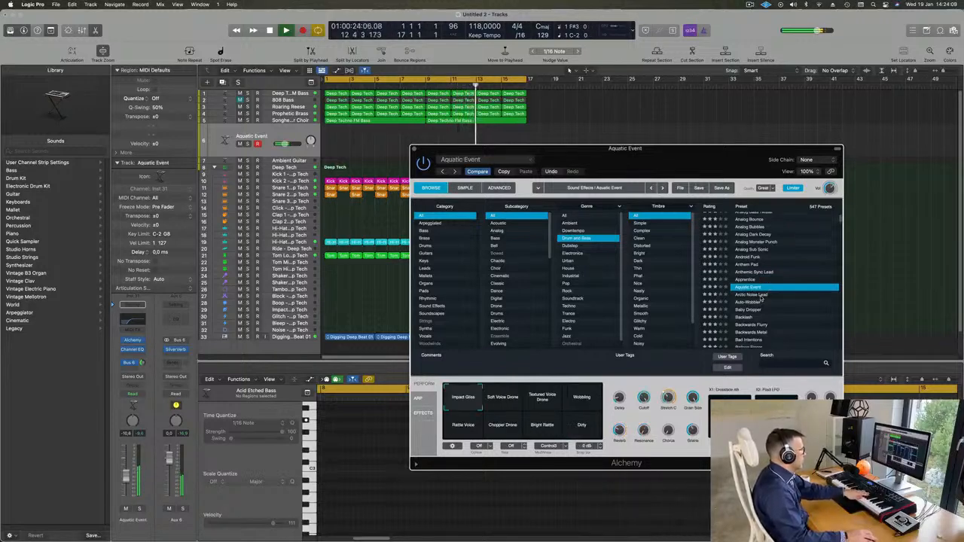
{"action": "left_click", "coordinate": [759, 295]}
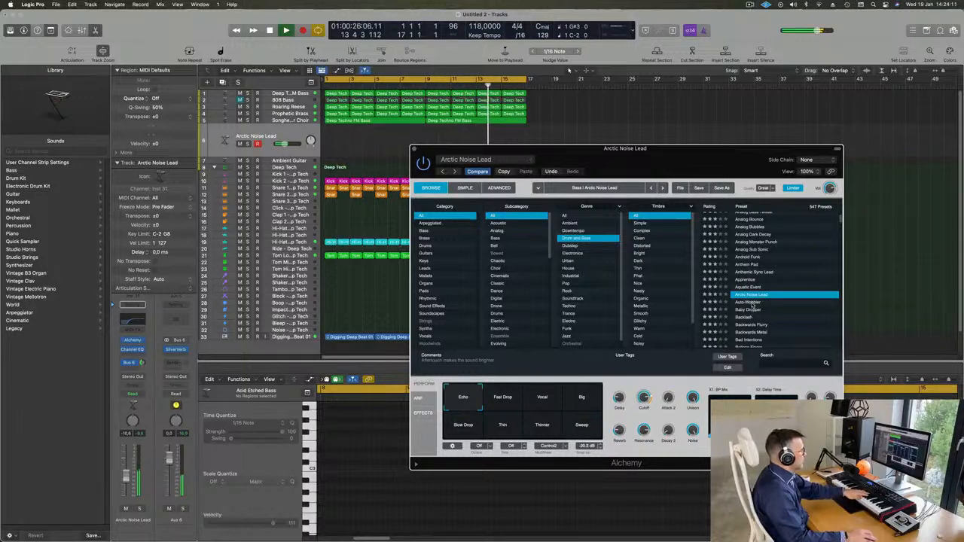
{"action": "left_click", "coordinate": [752, 303]}
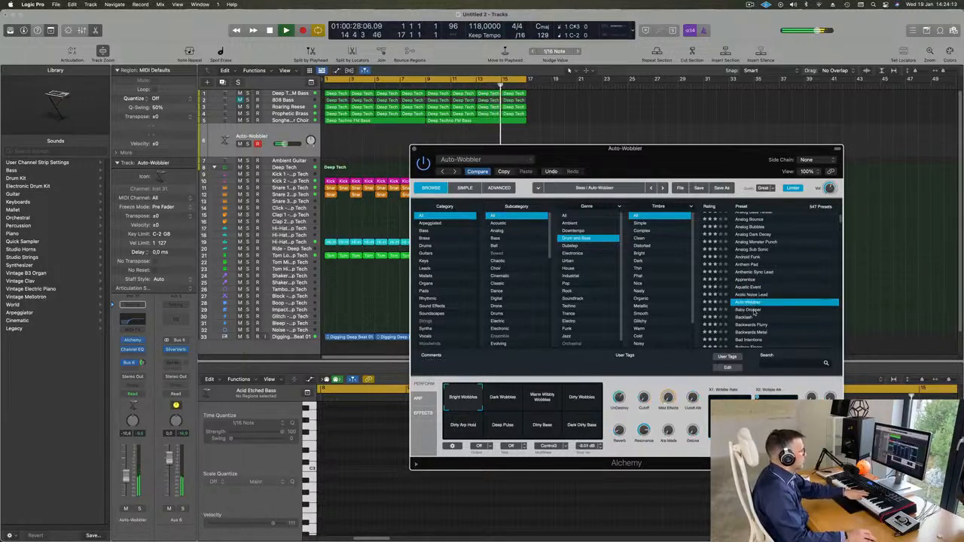
{"action": "left_click", "coordinate": [753, 310]}
Step: Audition Backlash and Backwards Flurry, load Balloon Finger, and filter the browser to Leads
{"action": "scroll", "coordinate": [748, 297], "scroll_direction": "down", "scroll_amount": 1}
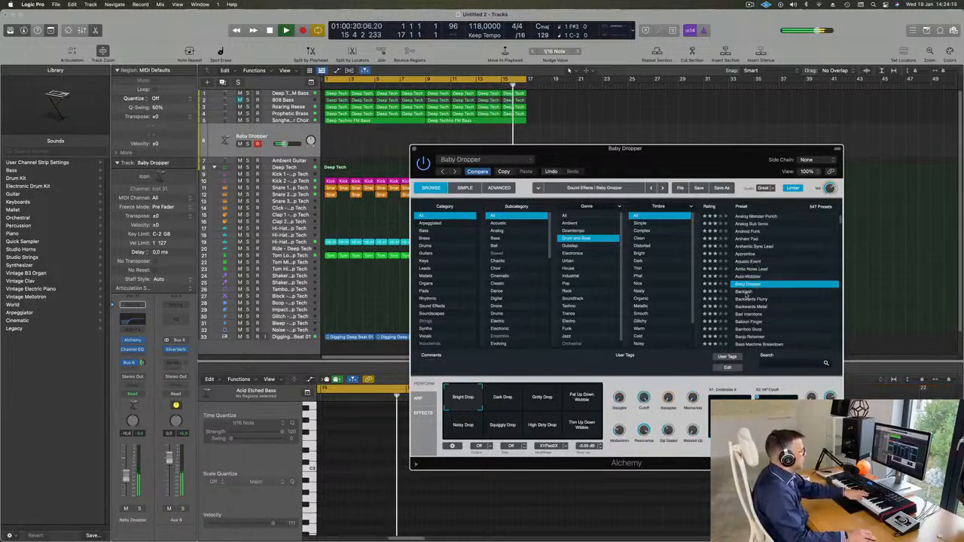
{"action": "left_click", "coordinate": [746, 293]}
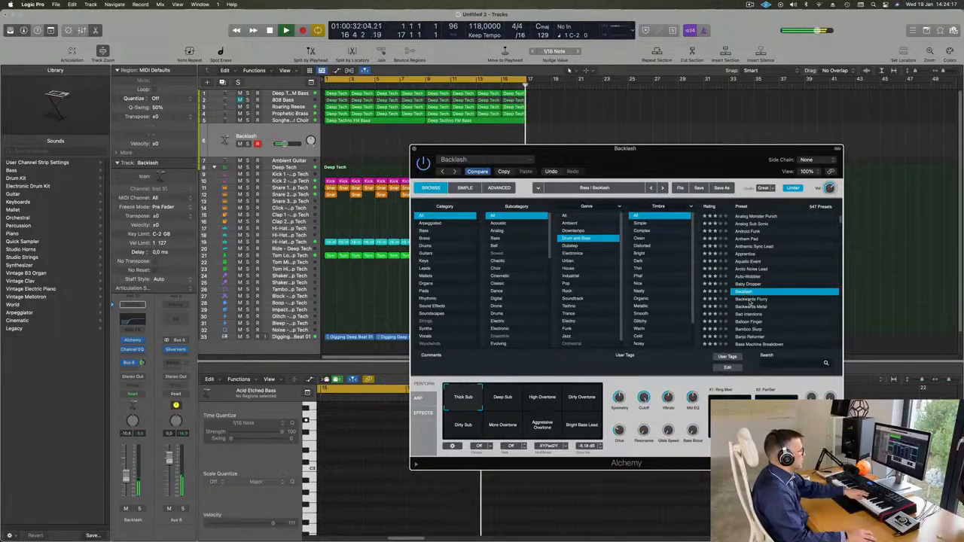
{"action": "left_click", "coordinate": [750, 300]}
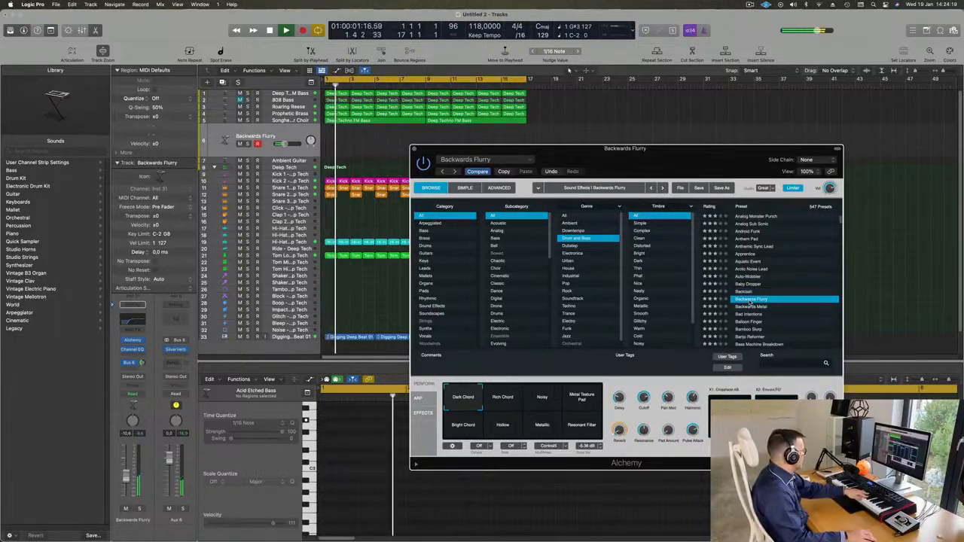
{"action": "scroll", "coordinate": [745, 295], "scroll_direction": "down", "scroll_amount": 2}
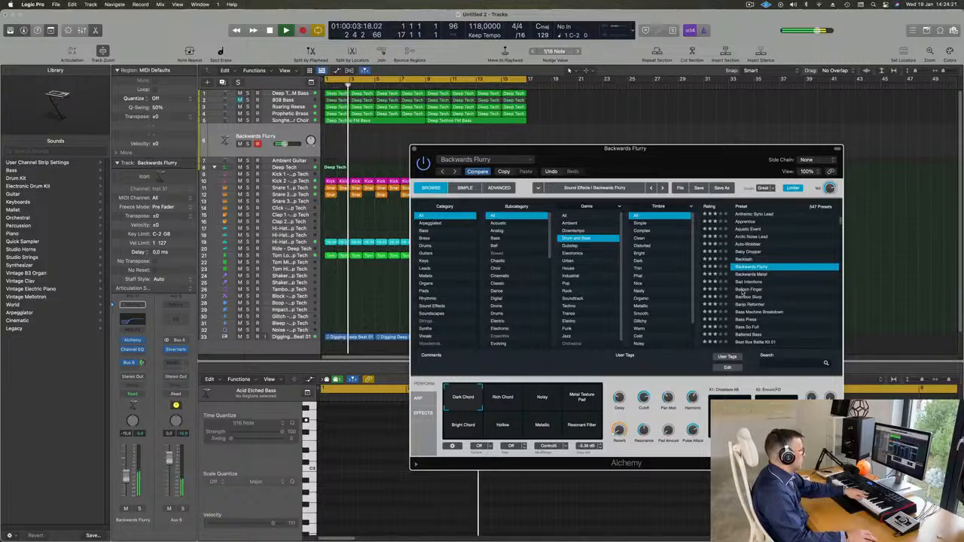
{"action": "left_click", "coordinate": [744, 291]}
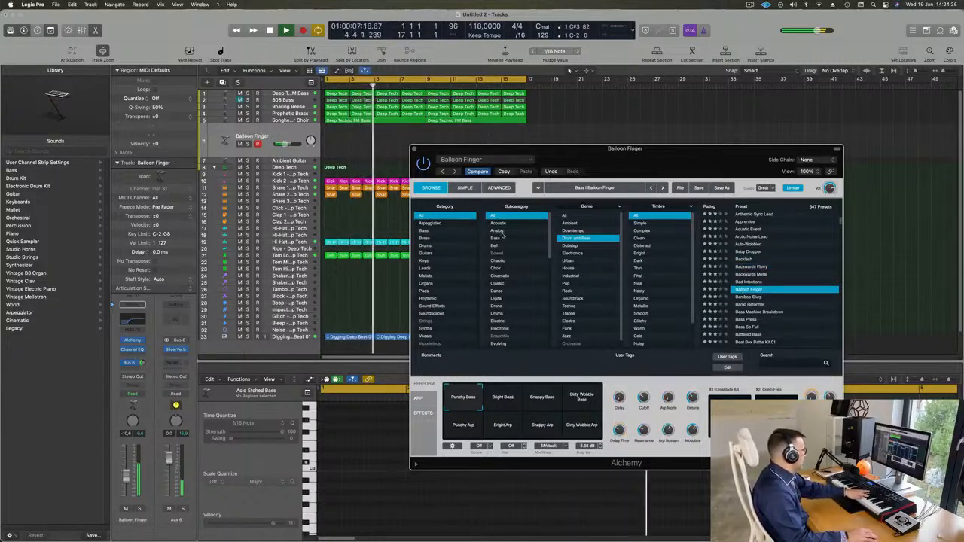
{"action": "left_click", "coordinate": [425, 269]}
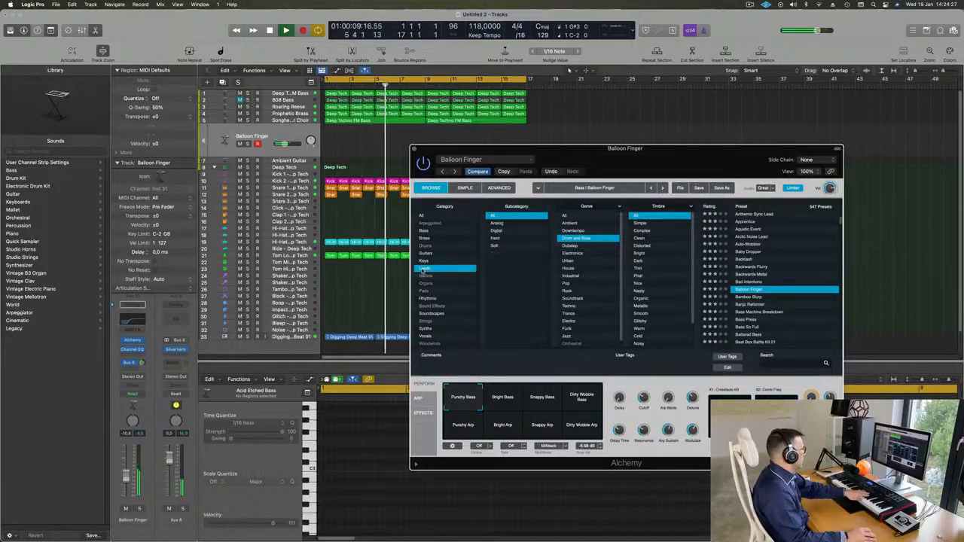
Step: Load Screeching Lead after Robot Learning To Speak, set its volume around -16.2 dB, and try Vocal
{"action": "scroll", "coordinate": [759, 229], "scroll_direction": "down", "scroll_amount": 10}
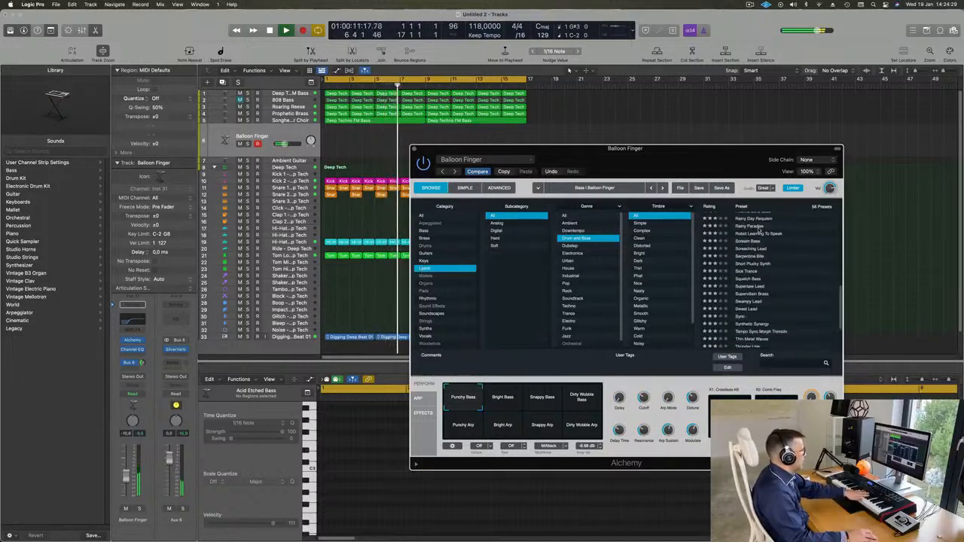
{"action": "left_click", "coordinate": [759, 233]}
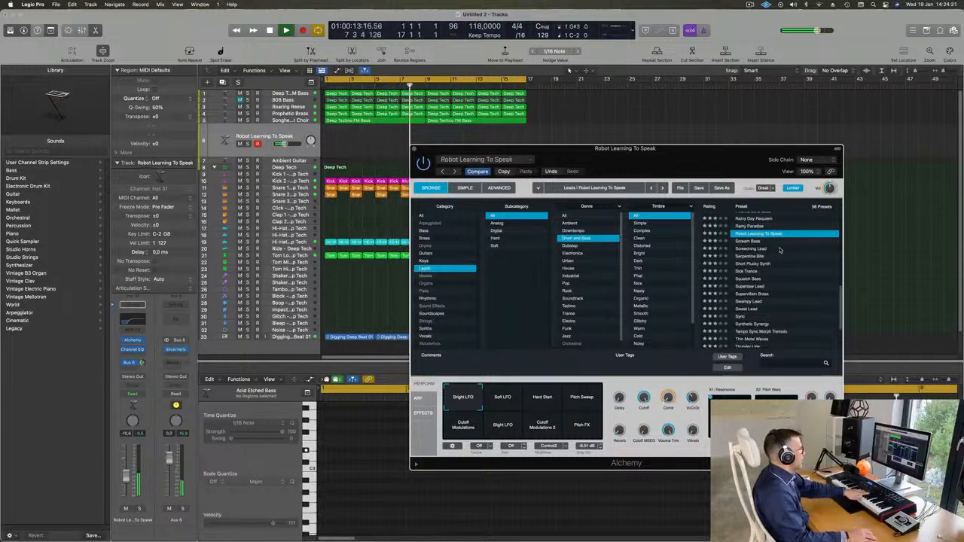
{"action": "left_click", "coordinate": [750, 249]}
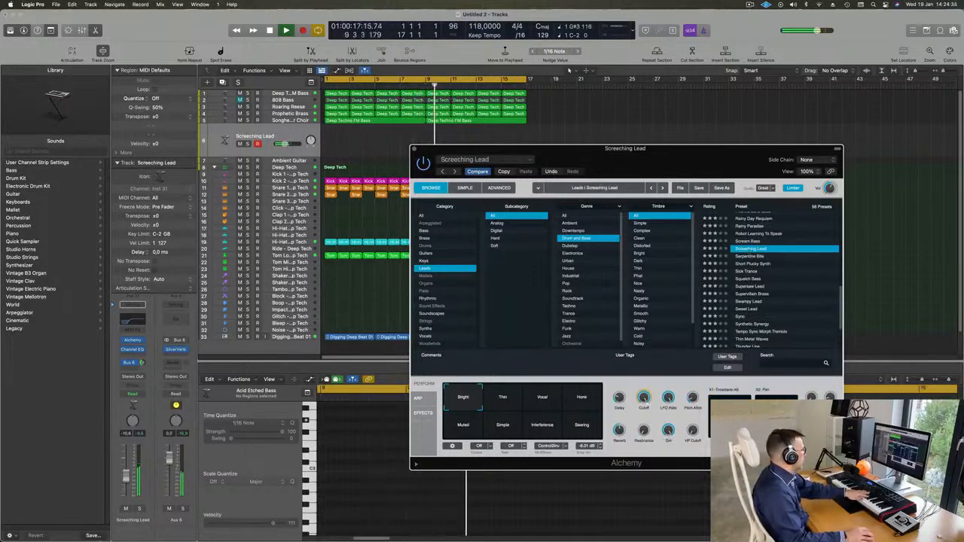
{"action": "left_click_drag", "start_coordinate": [282, 144], "coordinate": [280, 144]}
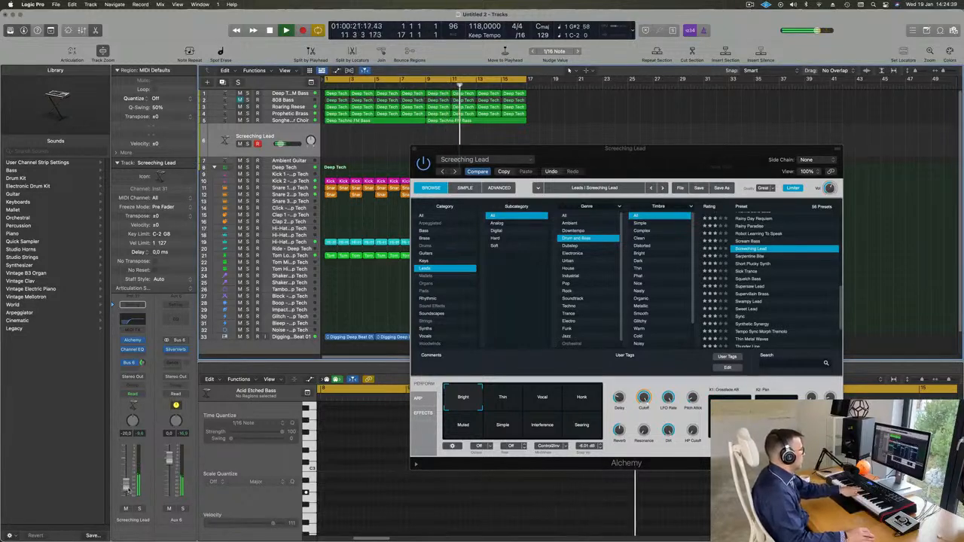
{"action": "left_click", "coordinate": [548, 402]}
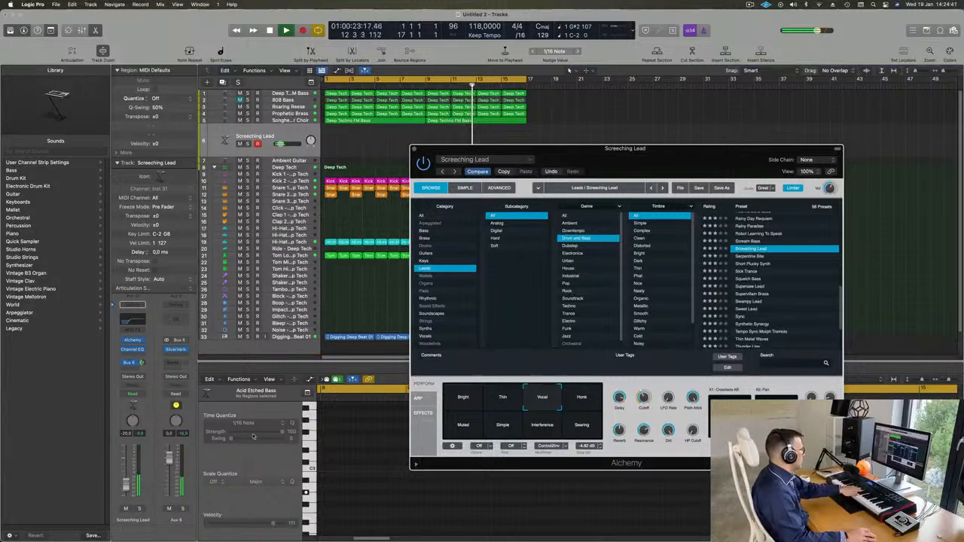
{"action": "left_click_drag", "start_coordinate": [129, 483], "coordinate": [129, 481]}
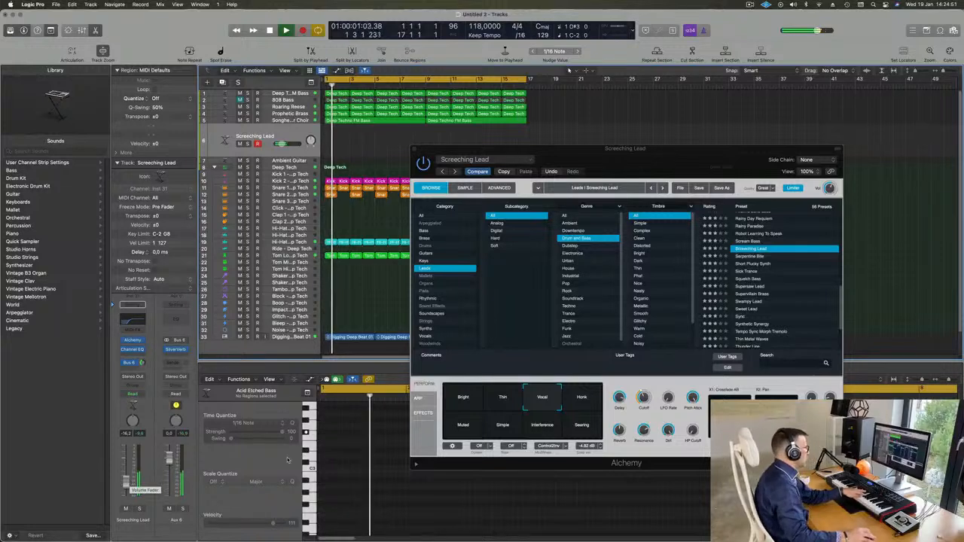
Step: Try the Honk, Muted, Simple, Interference and Searing variations, then load Serpentine Bite
{"action": "left_click", "coordinate": [582, 399]}
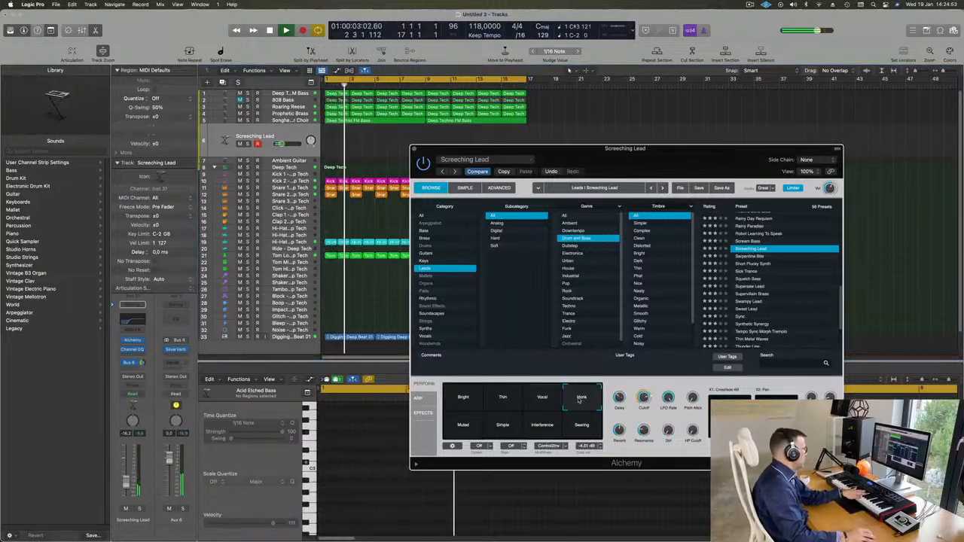
{"action": "left_click", "coordinate": [465, 429]}
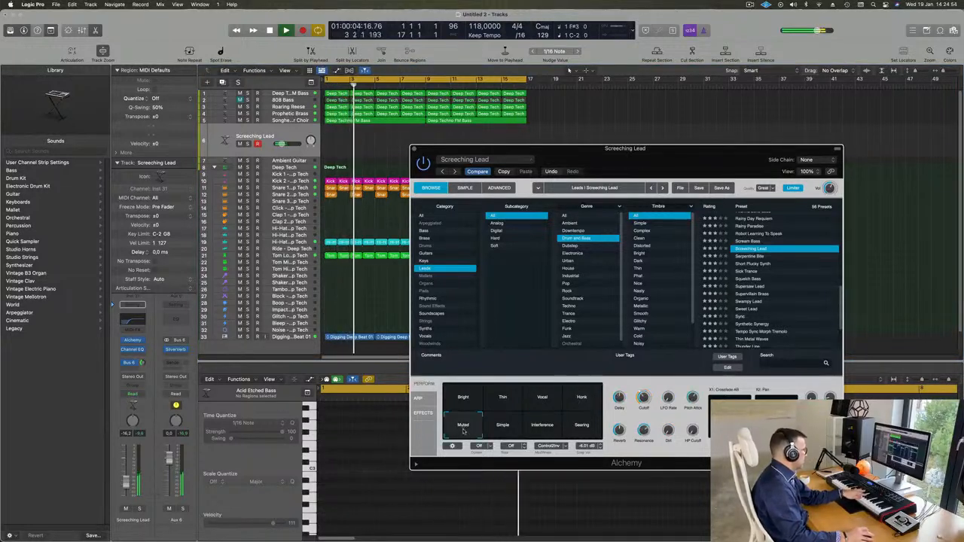
{"action": "left_click", "coordinate": [502, 426]}
{"action": "left_click", "coordinate": [543, 425]}
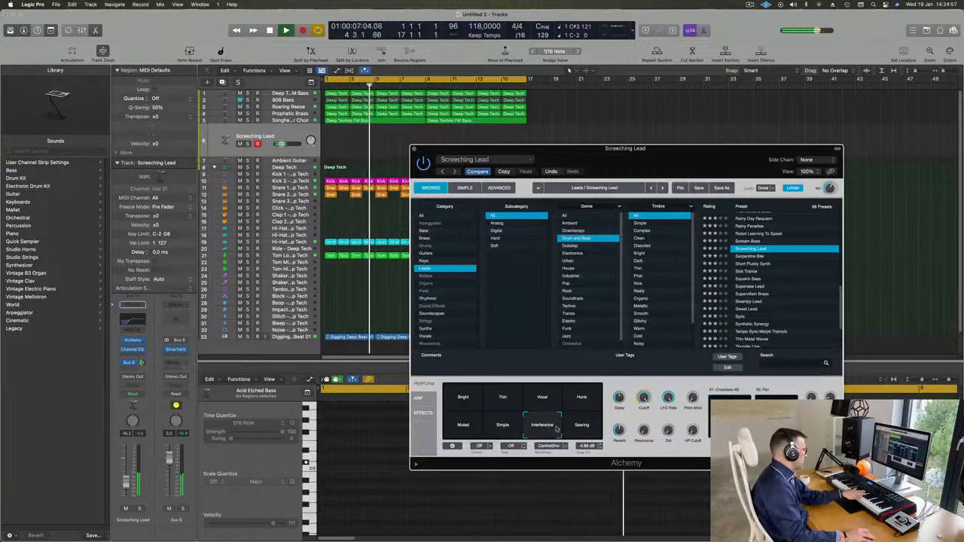
{"action": "left_click", "coordinate": [583, 426]}
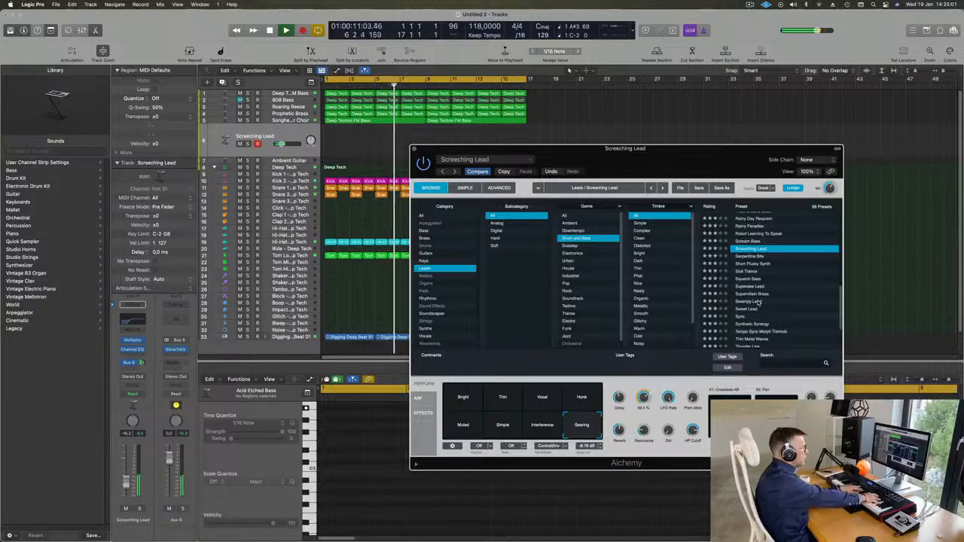
{"action": "left_click", "coordinate": [754, 257]}
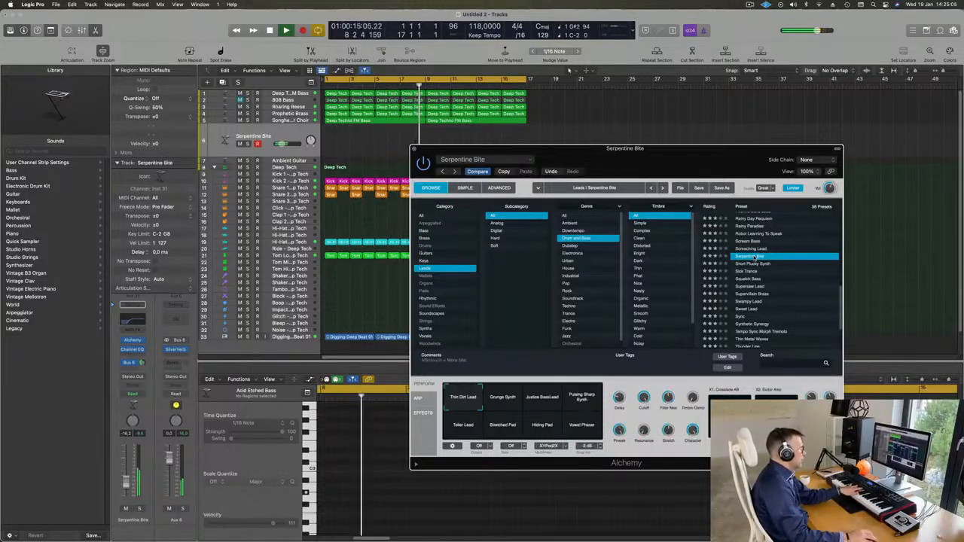
Step: Load the Short Plucky Synth preset and select its Smokey performance variation
{"action": "left_click", "coordinate": [764, 267]}
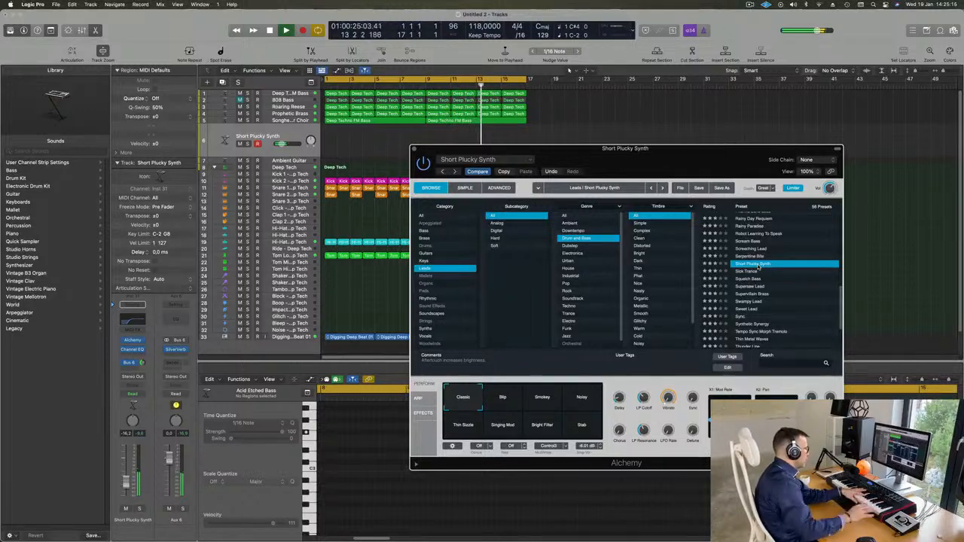
{"action": "left_click", "coordinate": [550, 400]}
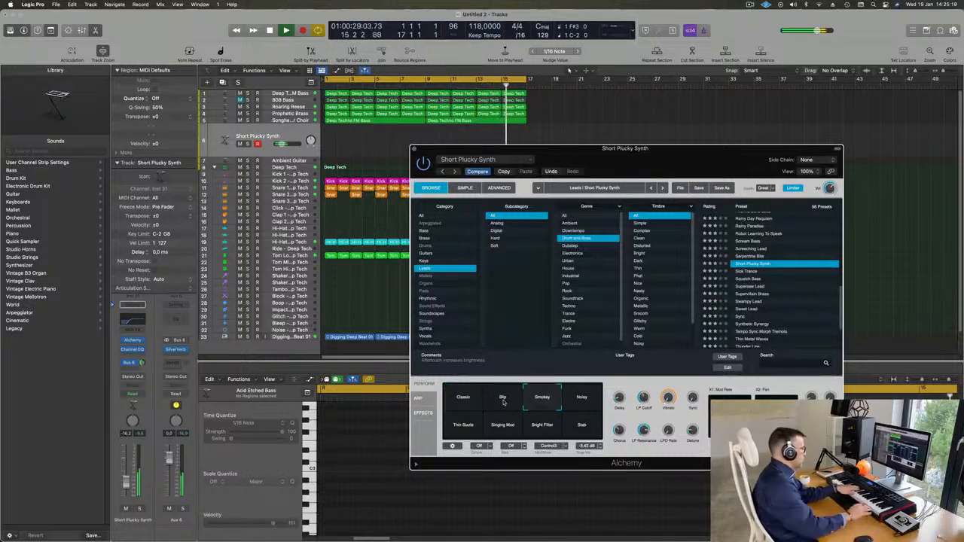
{"action": "key", "text": "XF86AudioRaiseVolume"}
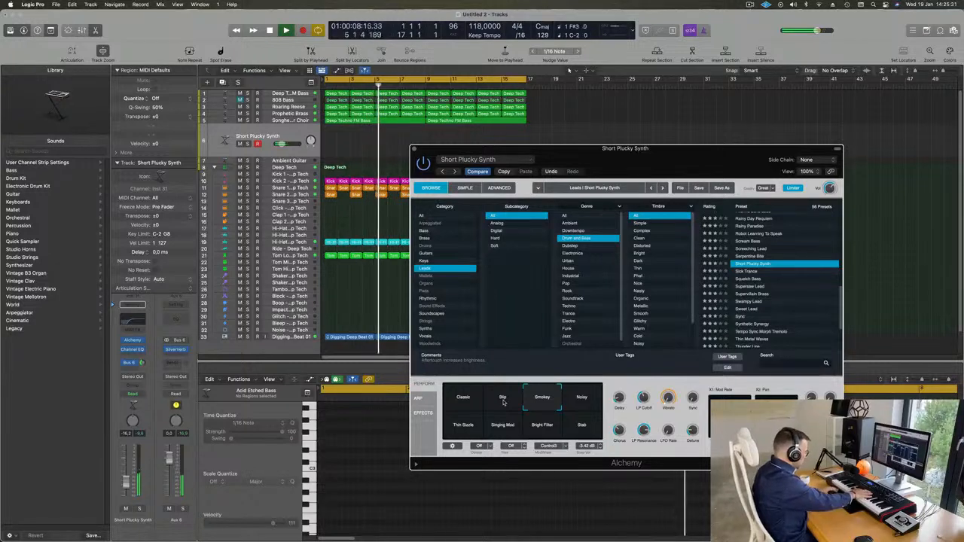
Step: Record a pluck melody onto track 6 and move the Alchemy window aside
{"action": "key", "text": "r"}
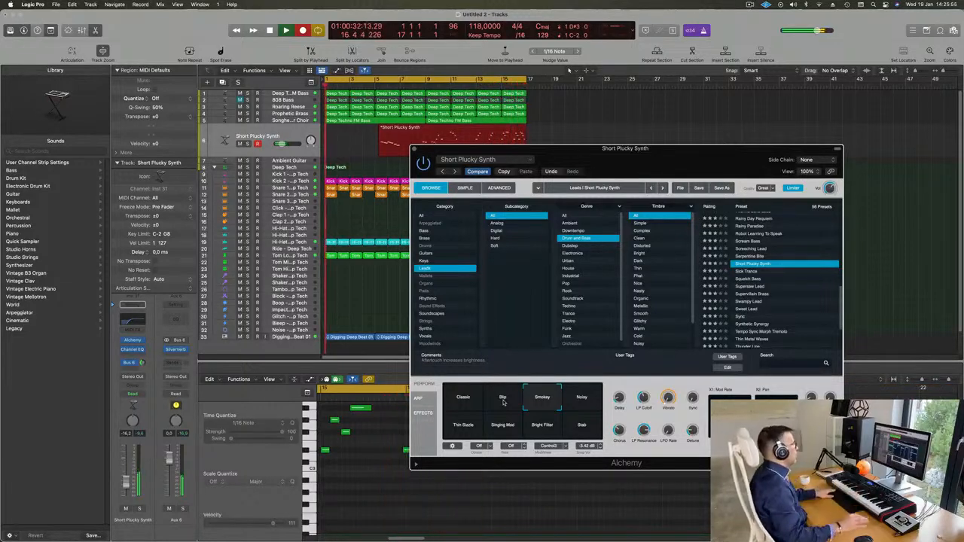
{"action": "key", "text": "space"}
{"action": "left_click_drag", "start_coordinate": [513, 149], "coordinate": [466, 191]}
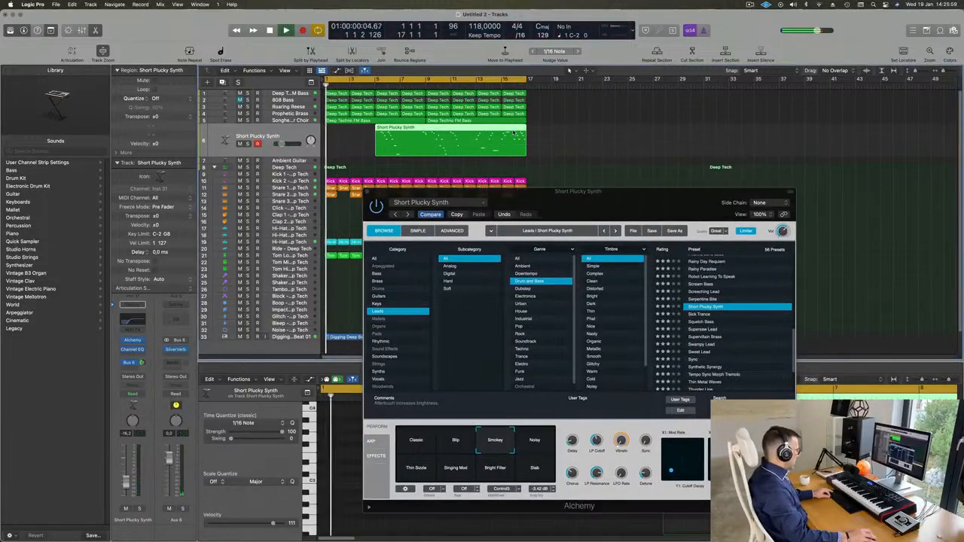
Step: Split the recorded pluck region, delete the first part, and move the remainder to bar 1
{"action": "key", "text": "space"}
{"action": "double_click", "coordinate": [512, 129], "text": "super"}
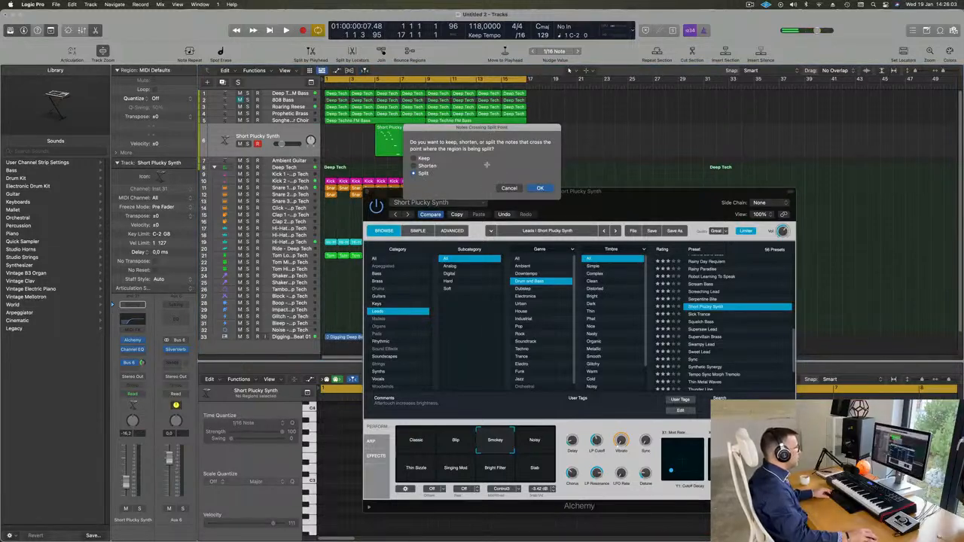
{"action": "key", "text": "Return"}
{"action": "key", "text": "BackSpace"}
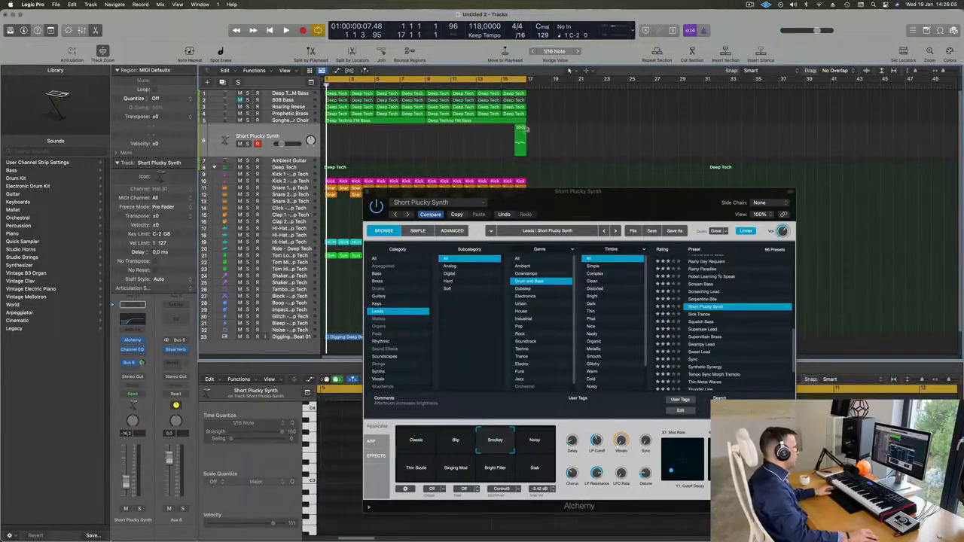
{"action": "left_click_drag", "start_coordinate": [520, 130], "coordinate": [331, 132]}
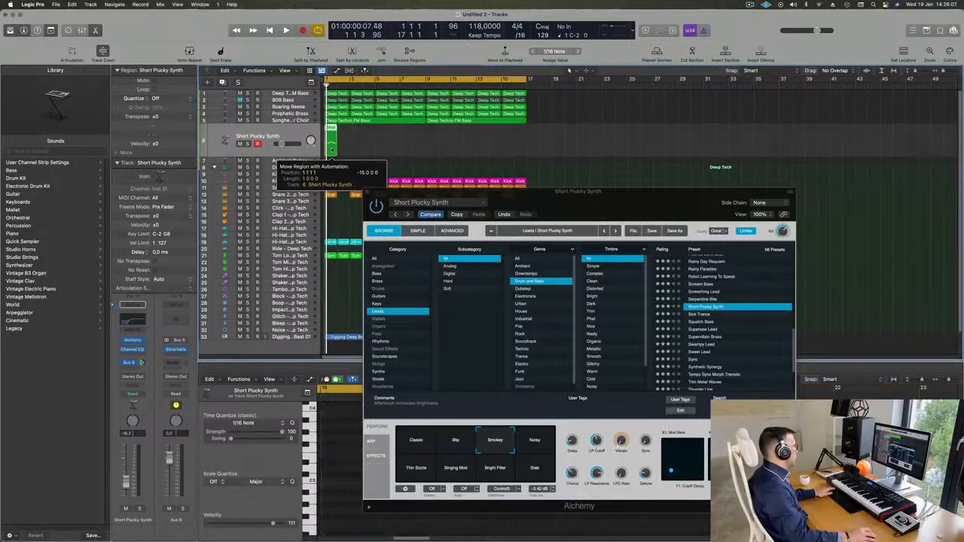
{"action": "key", "text": "space"}
{"action": "left_click_drag", "start_coordinate": [502, 209], "coordinate": [766, 161]}
{"action": "key", "text": "space"}
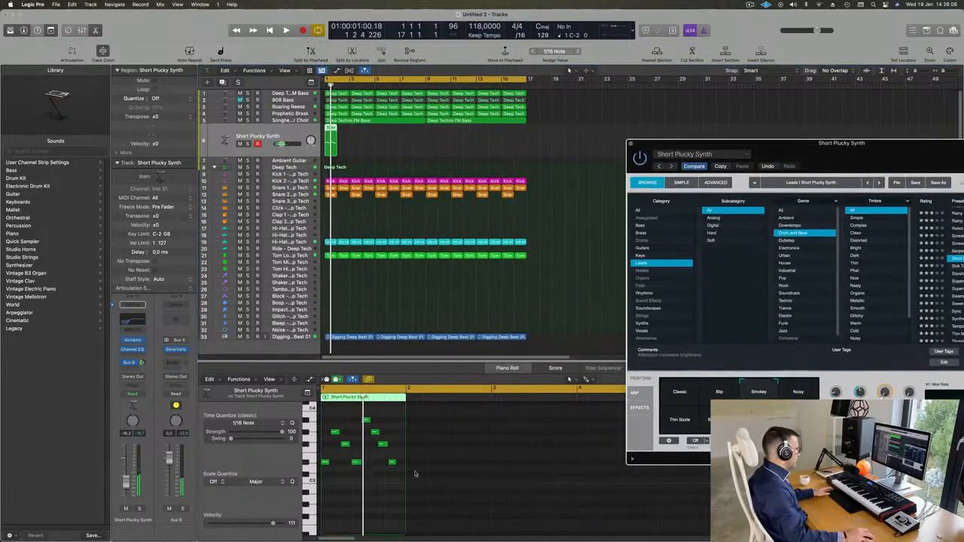
Step: Nudge the phrase's last two notes a sixteenth later and play the loop from bar 1
{"action": "left_click", "coordinate": [371, 514]}
{"action": "key", "text": "super+a"}
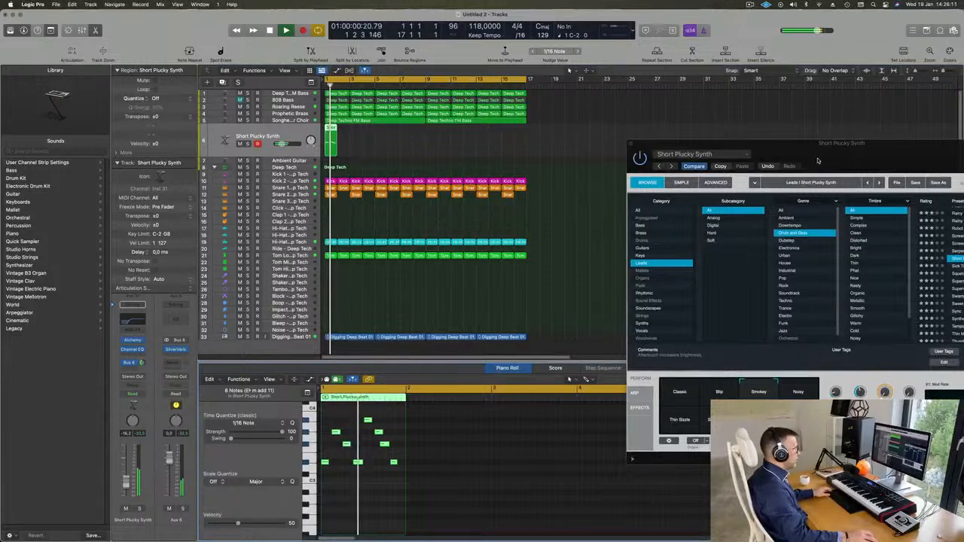
{"action": "left_click_drag", "start_coordinate": [843, 155], "coordinate": [678, 169]}
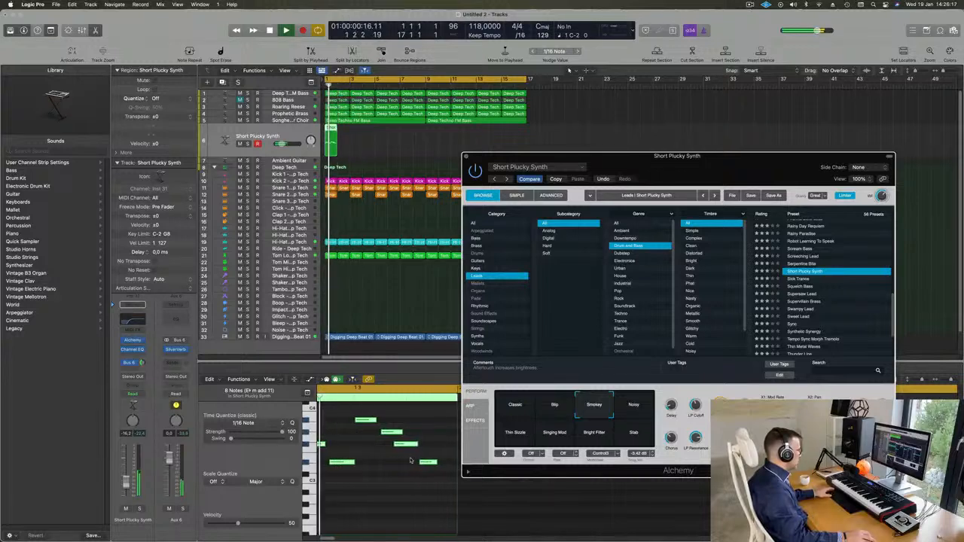
{"action": "left_click_drag", "start_coordinate": [433, 437], "coordinate": [416, 472]}
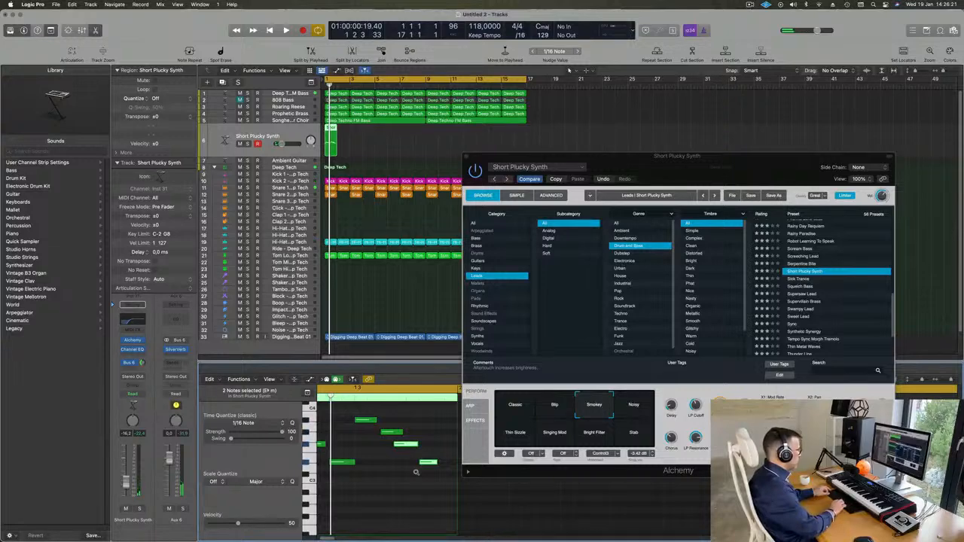
{"action": "key", "text": "alt+Right"}
{"action": "key", "text": "v"}
{"action": "key", "text": "space"}
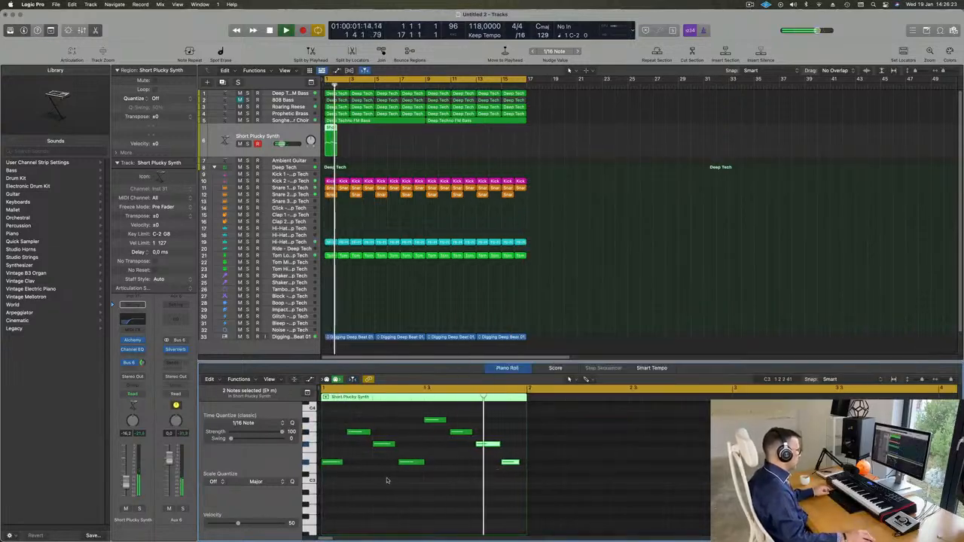
{"action": "key", "text": "space"}
Step: Repeat the one-bar pluck region until it fills 16 bars
{"action": "left_click", "coordinate": [374, 140]}
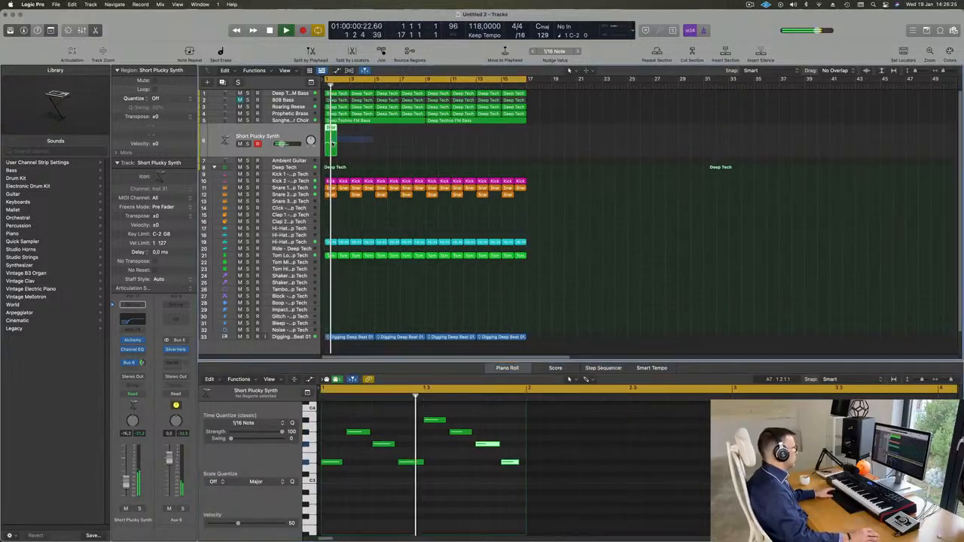
{"action": "left_click", "coordinate": [332, 141]}
{"action": "key", "text": "space"}
{"action": "key", "text": "space"}
{"action": "key", "text": "super+r"}
{"action": "key", "text": "super+r"}
{"action": "key", "text": "super+r"}
{"action": "key", "text": "super+r"}
{"action": "key", "text": "super+r"}
{"action": "key", "text": "super+r"}
{"action": "key", "text": "super+r"}
{"action": "key", "text": "super+r"}
{"action": "key", "text": "super+r"}
{"action": "key", "text": "super+r"}
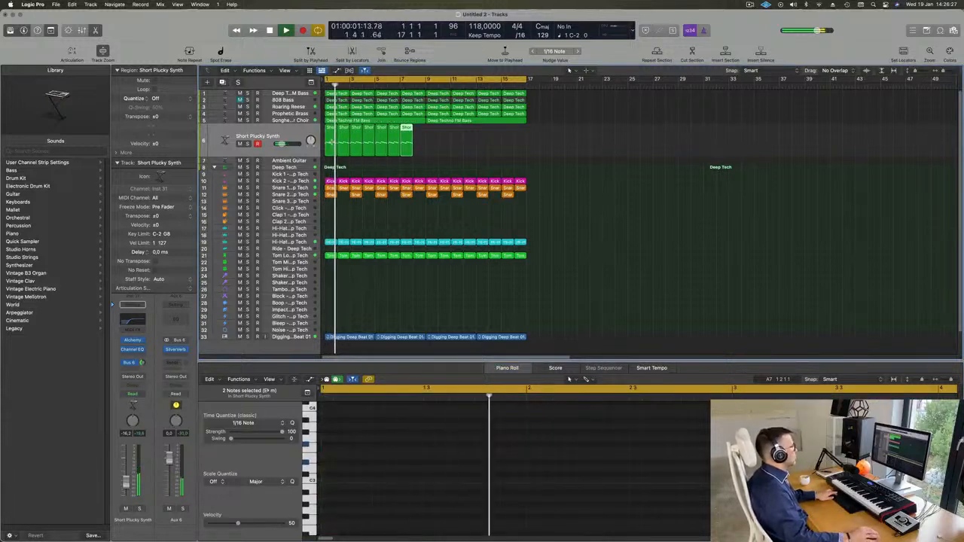
{"action": "key", "text": "super+r"}
{"action": "key", "text": "super+r"}
{"action": "key", "text": "super+r"}
{"action": "key", "text": "super+r"}
{"action": "key", "text": "super+r"}
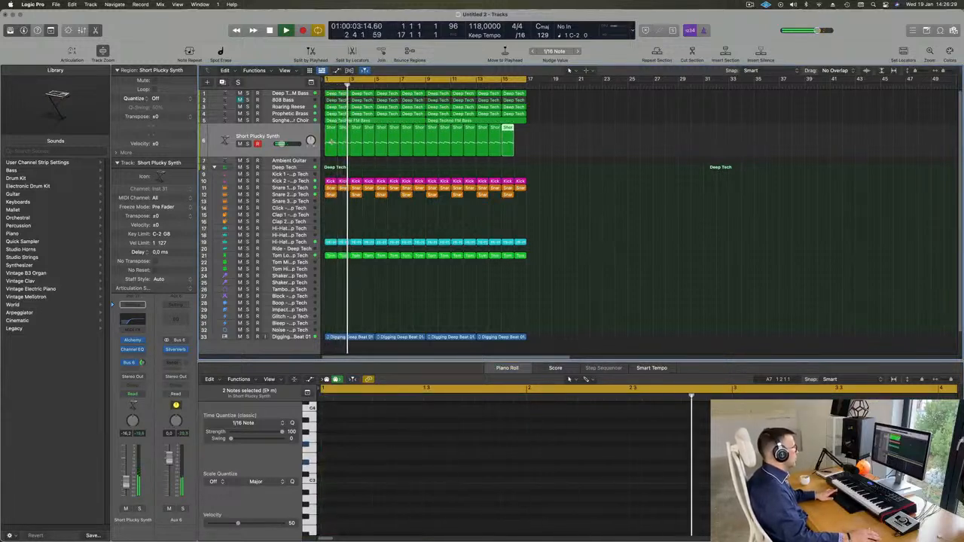
{"action": "left_click", "coordinate": [292, 131]}
{"action": "key", "text": "space"}
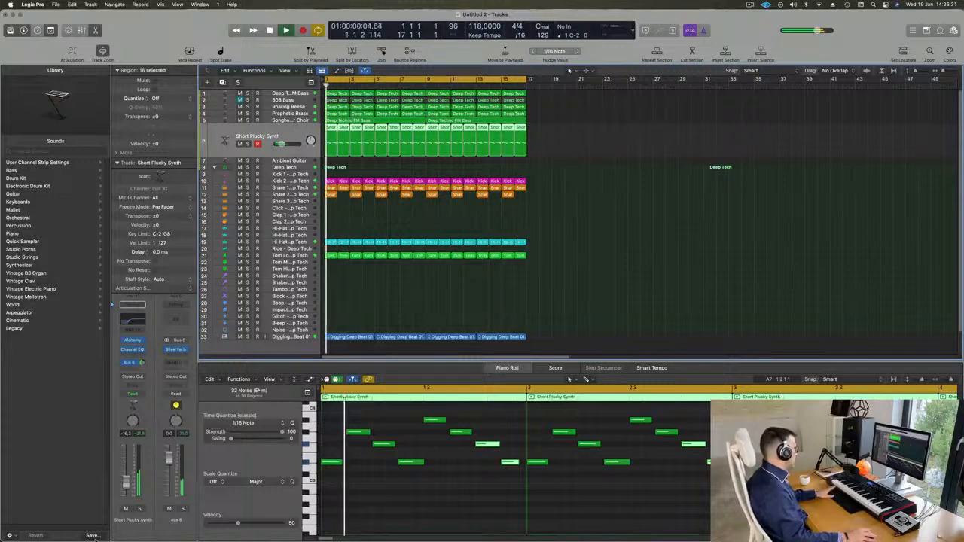
{"action": "left_click", "coordinate": [132, 340]}
{"action": "left_click_drag", "start_coordinate": [691, 187], "coordinate": [539, 87]}
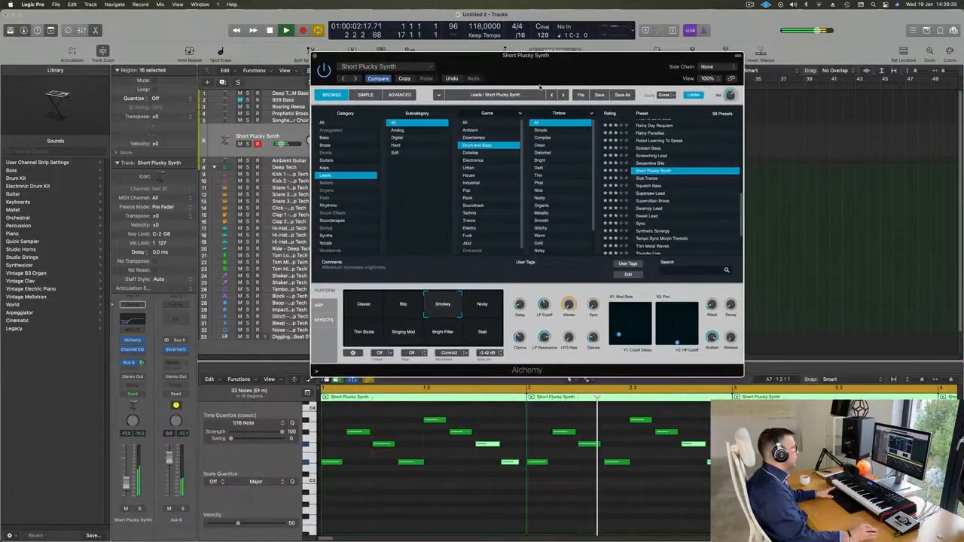
{"action": "left_click", "coordinate": [483, 309]}
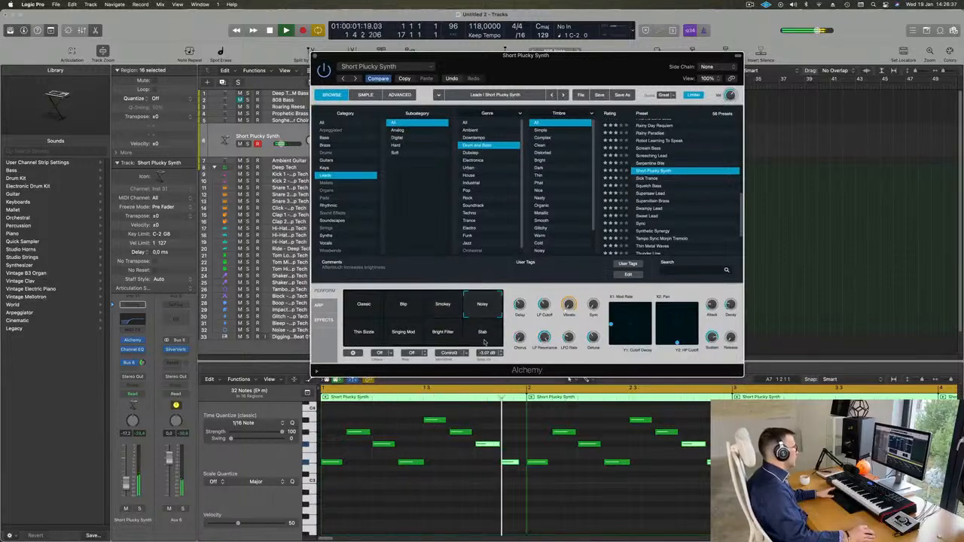
{"action": "left_click", "coordinate": [482, 335]}
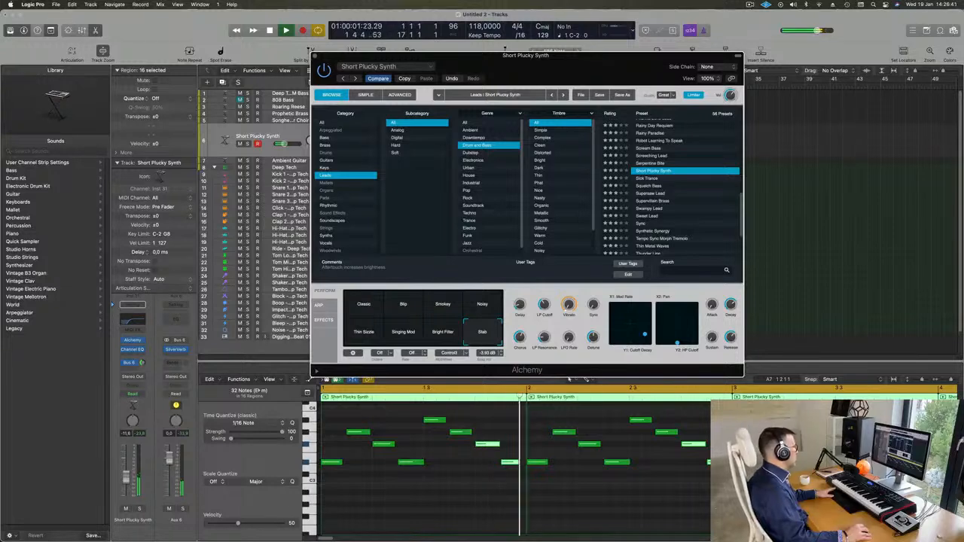
{"action": "left_click", "coordinate": [125, 478]}
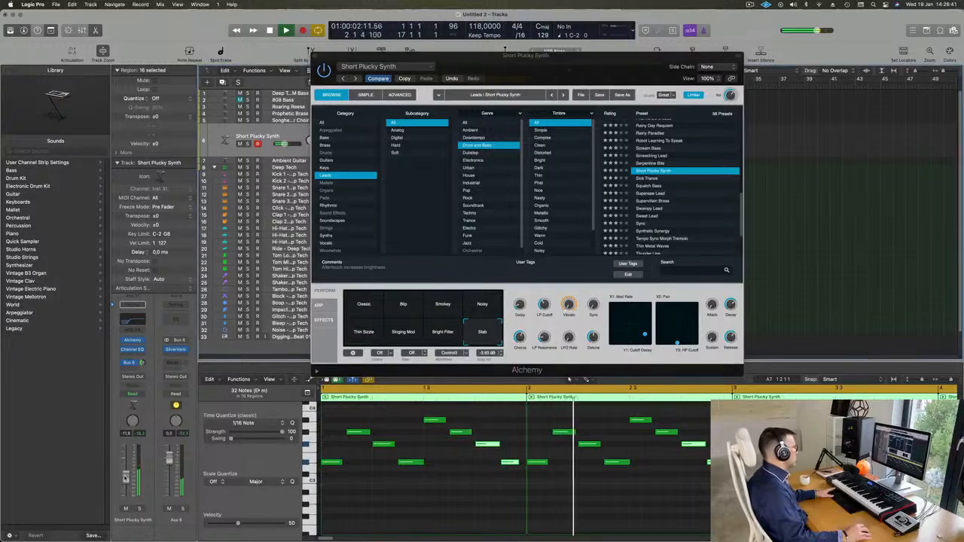
{"action": "left_click", "coordinate": [434, 332]}
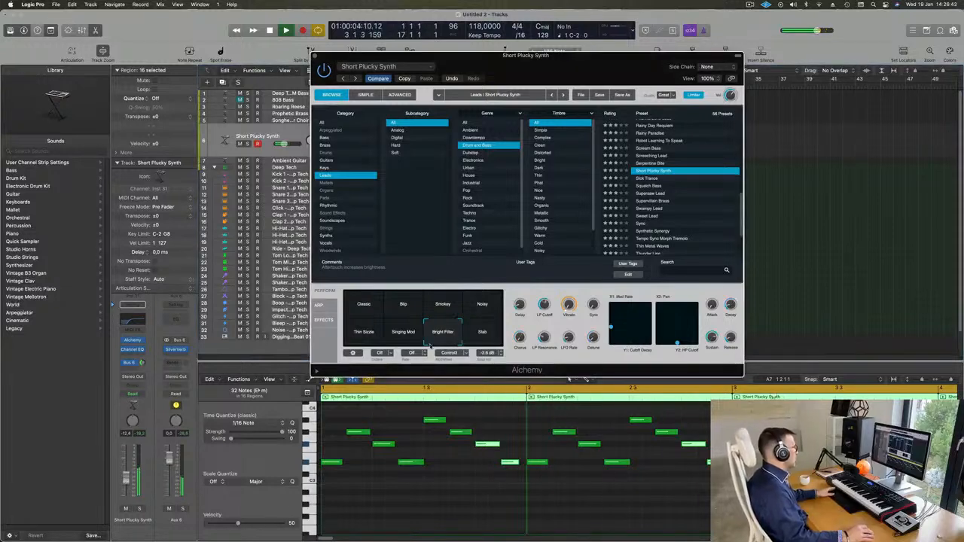
{"action": "left_click", "coordinate": [400, 336]}
{"action": "left_click", "coordinate": [376, 339]}
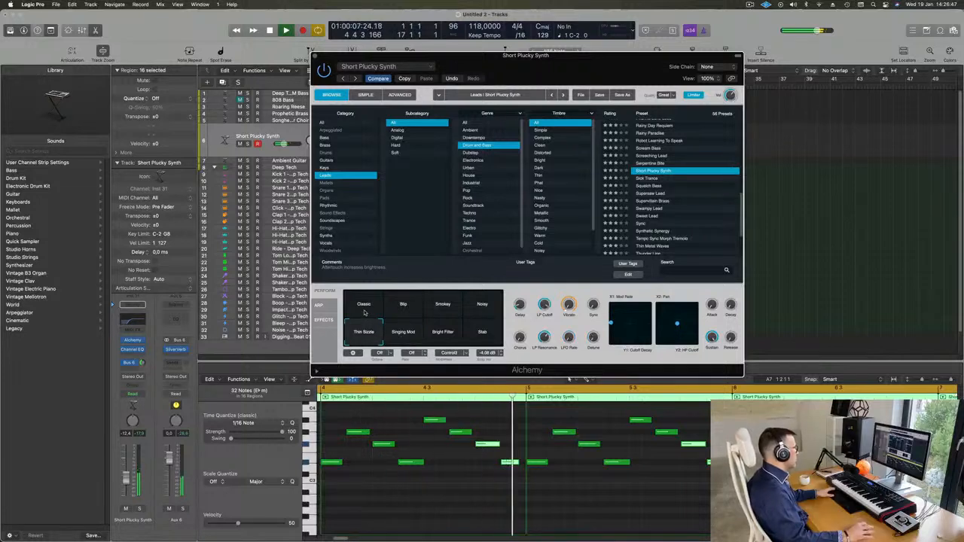
{"action": "left_click", "coordinate": [365, 308]}
{"action": "left_click", "coordinate": [399, 299]}
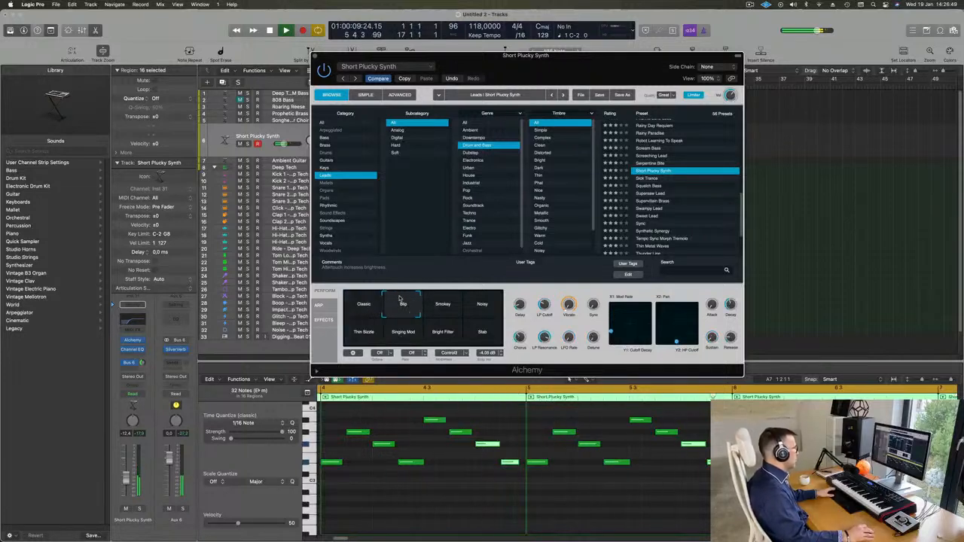
{"action": "left_click", "coordinate": [445, 303]}
{"action": "left_click", "coordinate": [486, 303]}
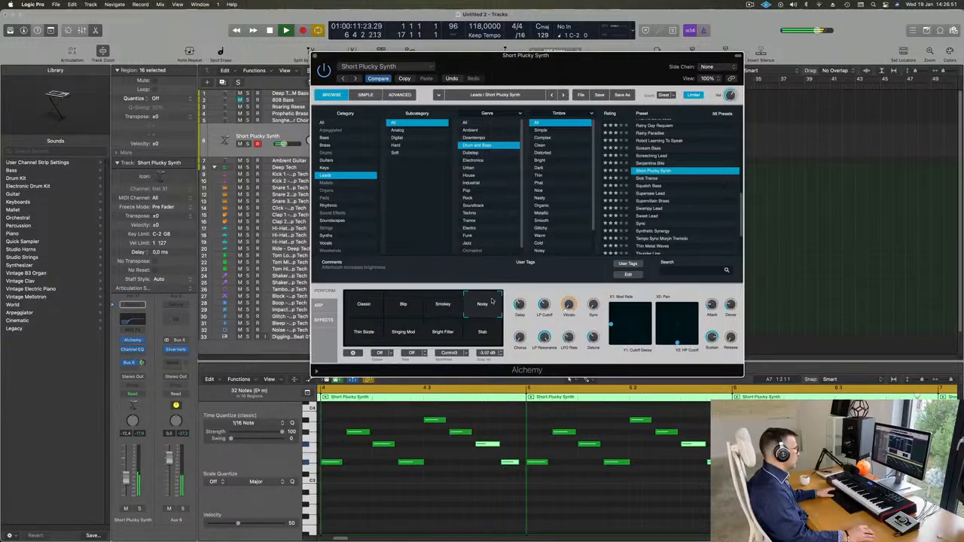
{"action": "left_click", "coordinate": [461, 314]}
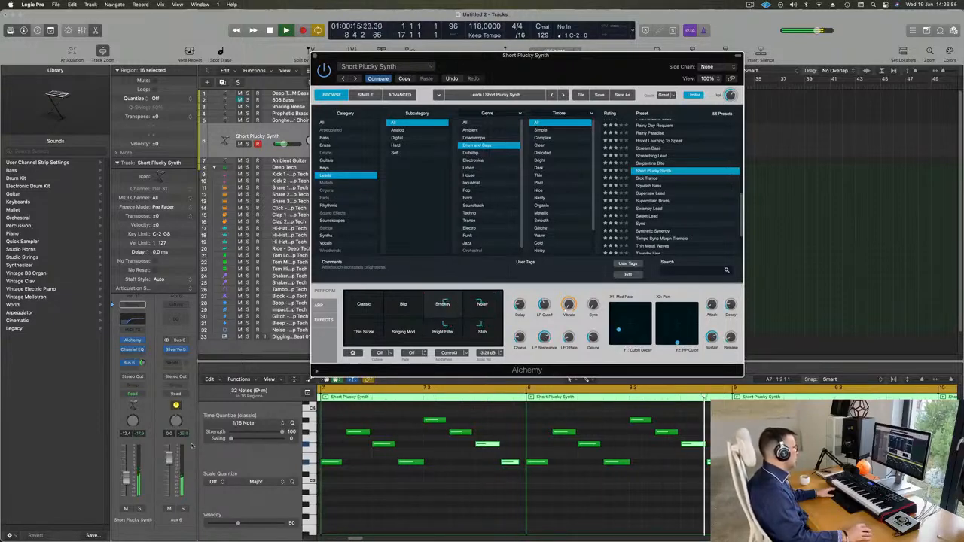
{"action": "left_click", "coordinate": [127, 477]}
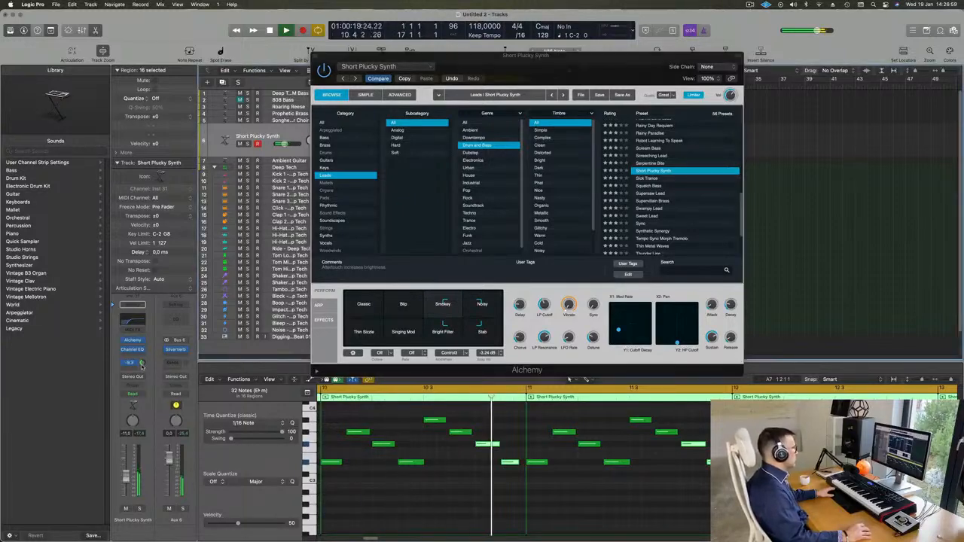
{"action": "left_click_drag", "start_coordinate": [588, 57], "coordinate": [803, 73]}
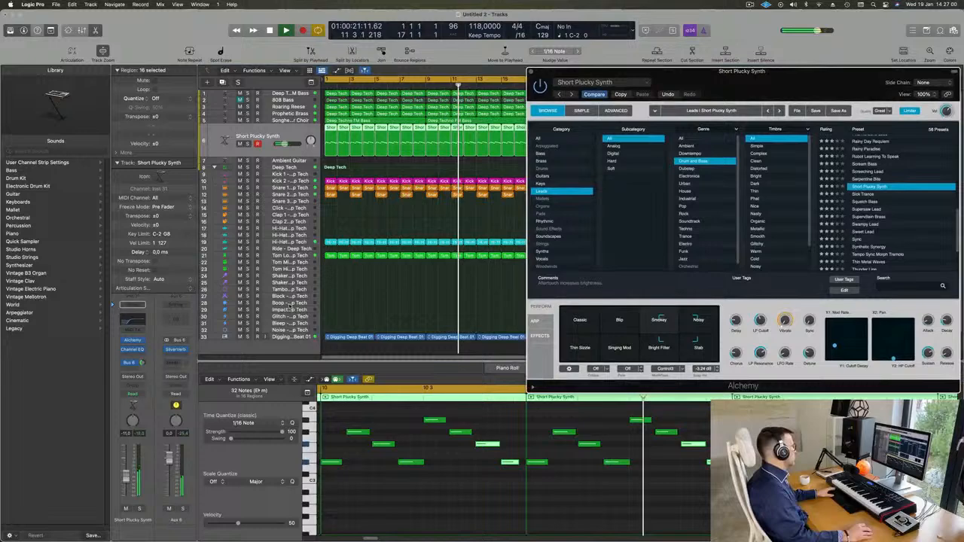
Step: Insert a Stereo Compressor on the Short Plucky Synth channel
{"action": "left_click", "coordinate": [134, 355]}
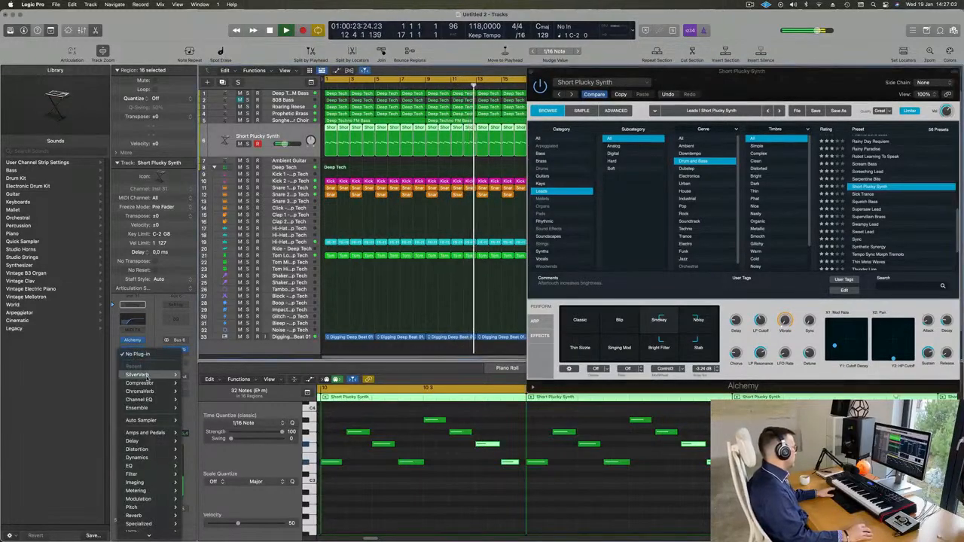
{"action": "mouse_move", "coordinate": [166, 384]}
{"action": "left_click", "coordinate": [203, 383]}
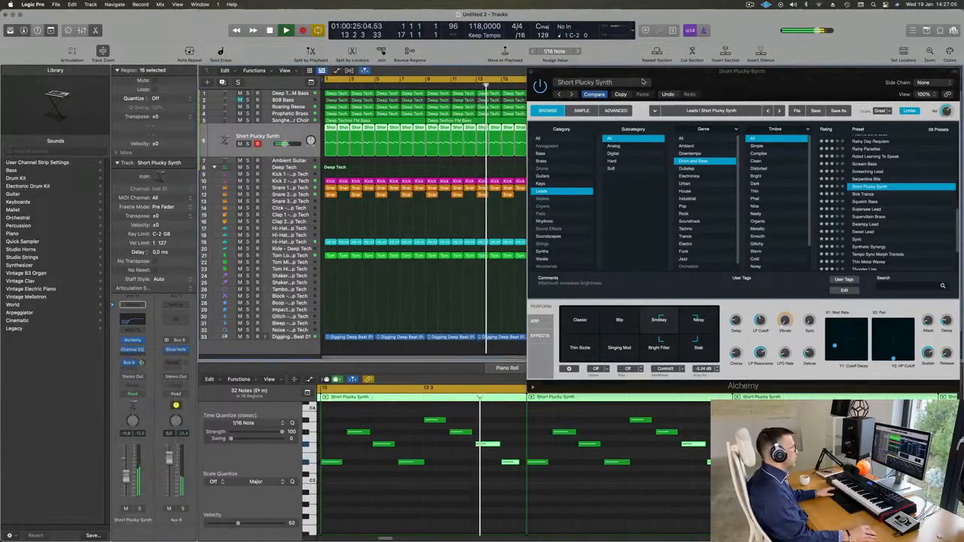
Step: Set the compressor's side chain to Inst 3 (Kick 2), raise the ratio to about 2.5:1, and close it
{"action": "left_click", "coordinate": [678, 116]}
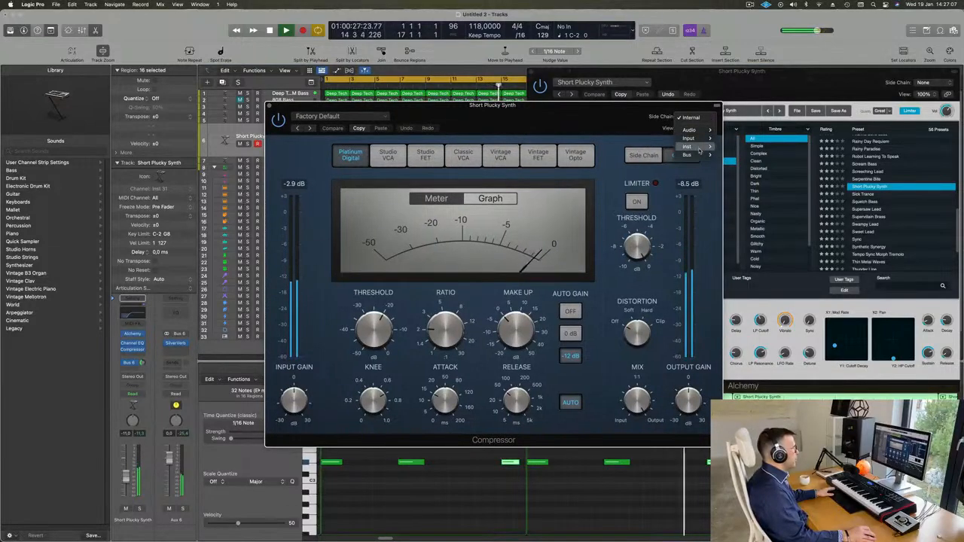
{"action": "mouse_move", "coordinate": [701, 148]}
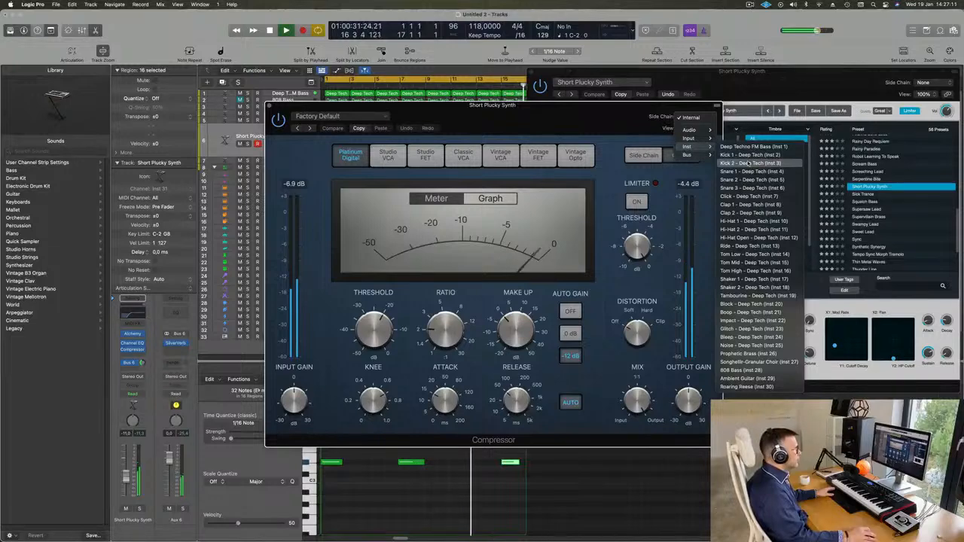
{"action": "left_click_drag", "start_coordinate": [578, 113], "coordinate": [662, 110]}
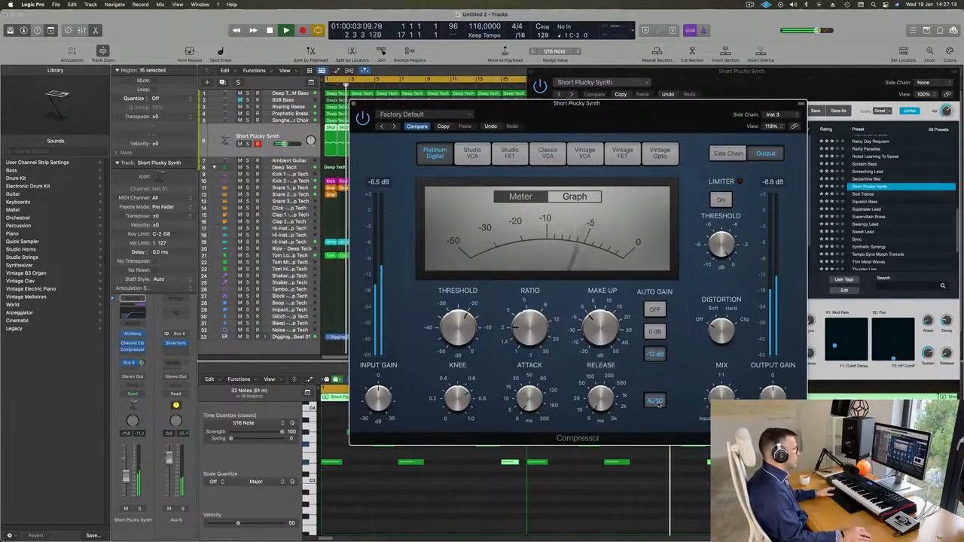
{"action": "left_click_drag", "start_coordinate": [515, 329], "coordinate": [520, 315]}
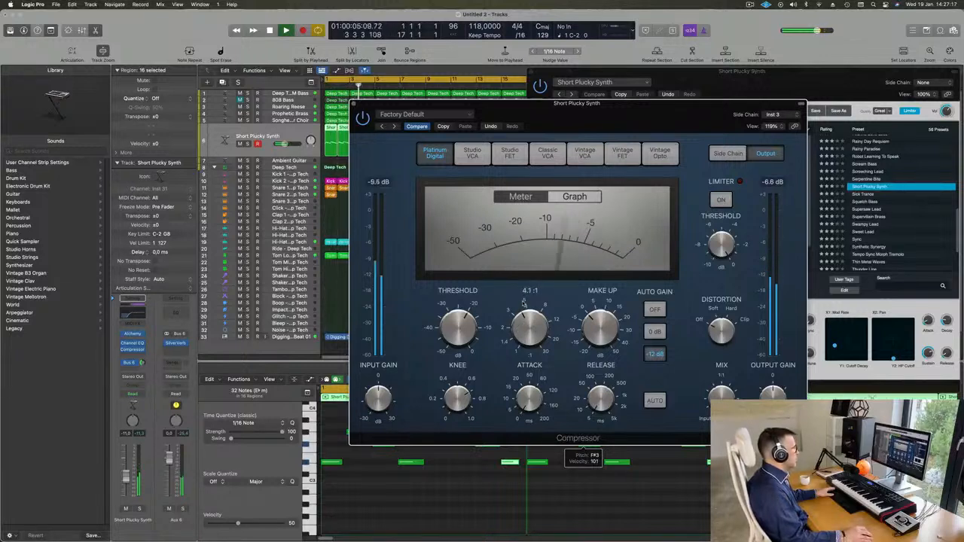
{"action": "mouse_move", "coordinate": [474, 323]}
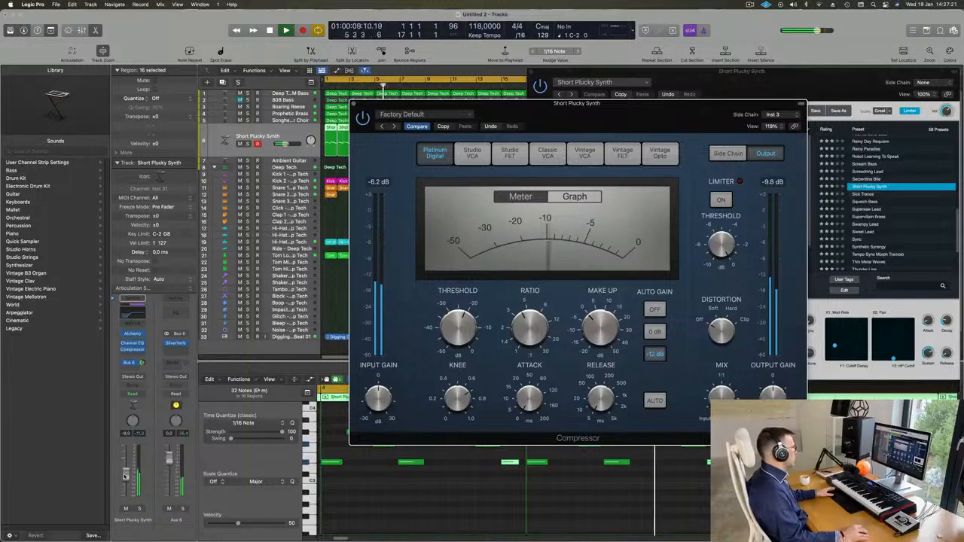
{"action": "left_click", "coordinate": [198, 372]}
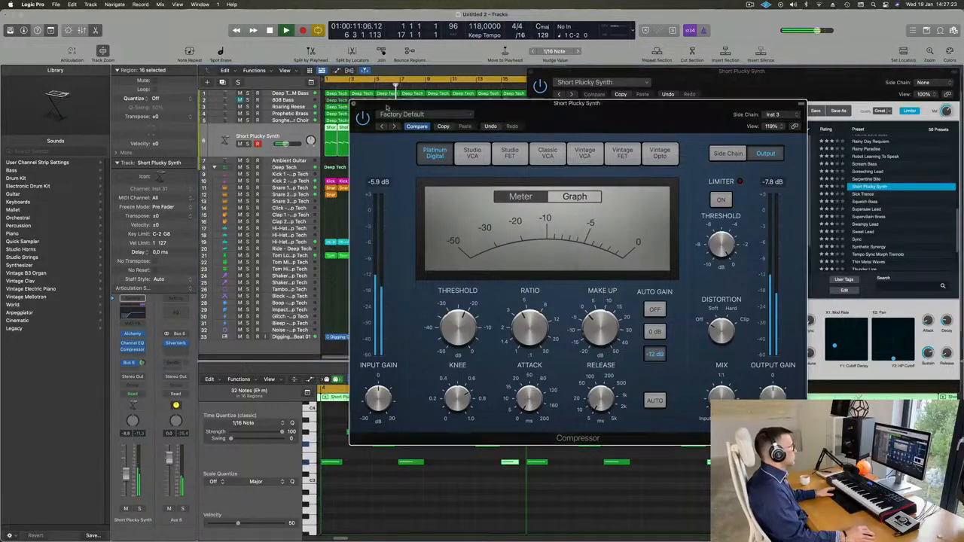
{"action": "left_click", "coordinate": [354, 105]}
{"action": "left_click_drag", "start_coordinate": [535, 75], "coordinate": [426, 148]}
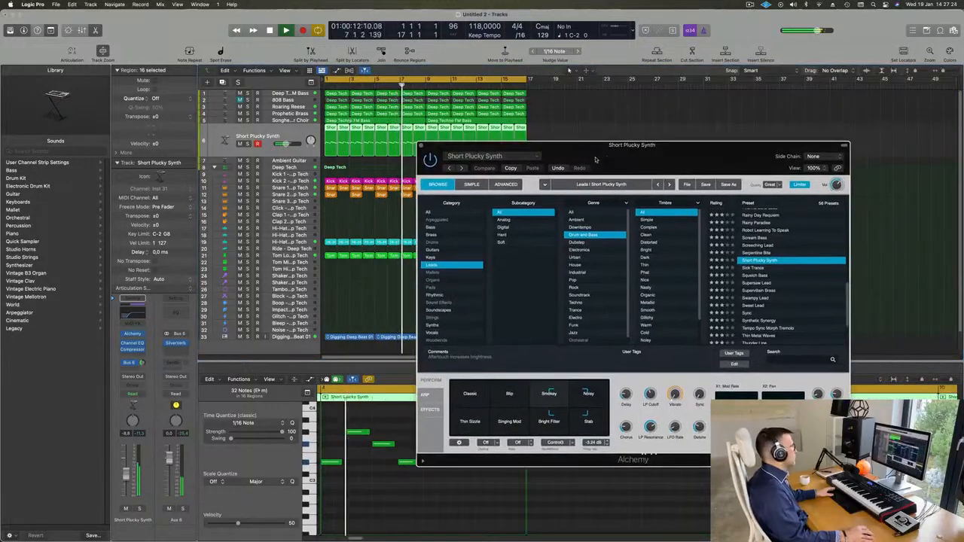
Step: Close Alchemy and mute the 808 Bass, Deep Techno FM Bass and Prophetic Brass tracks
{"action": "left_click", "coordinate": [423, 147]}
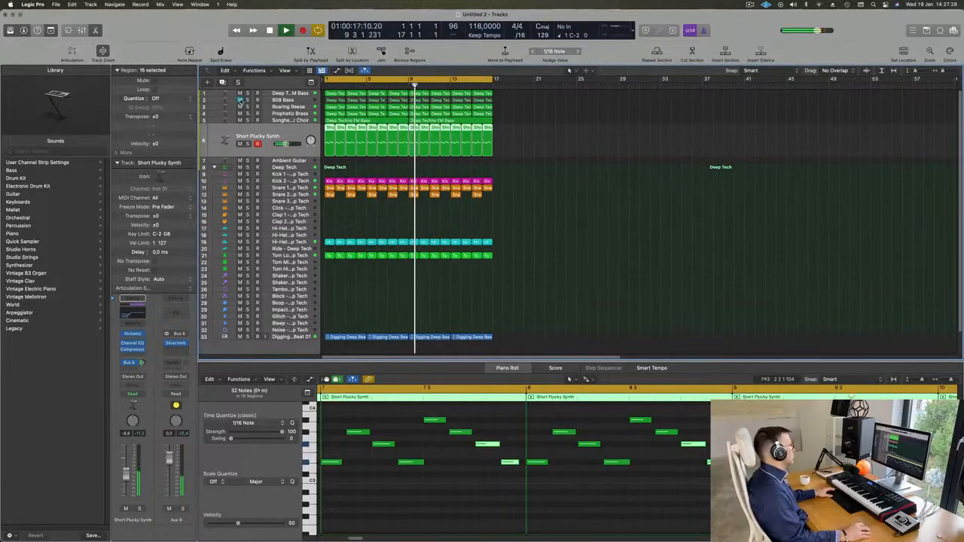
{"action": "left_click", "coordinate": [239, 100]}
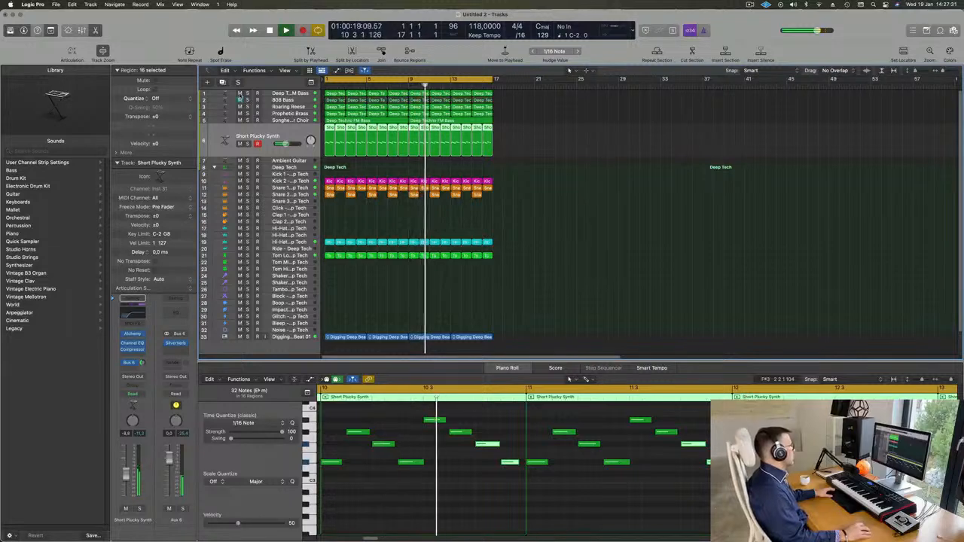
{"action": "left_click", "coordinate": [240, 94]}
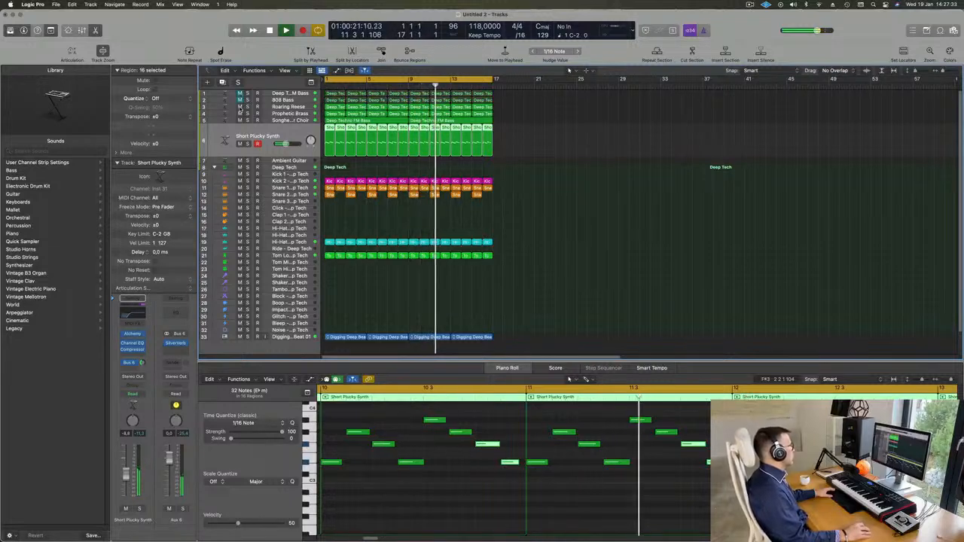
{"action": "left_click", "coordinate": [240, 107]}
{"action": "left_click", "coordinate": [240, 107]}
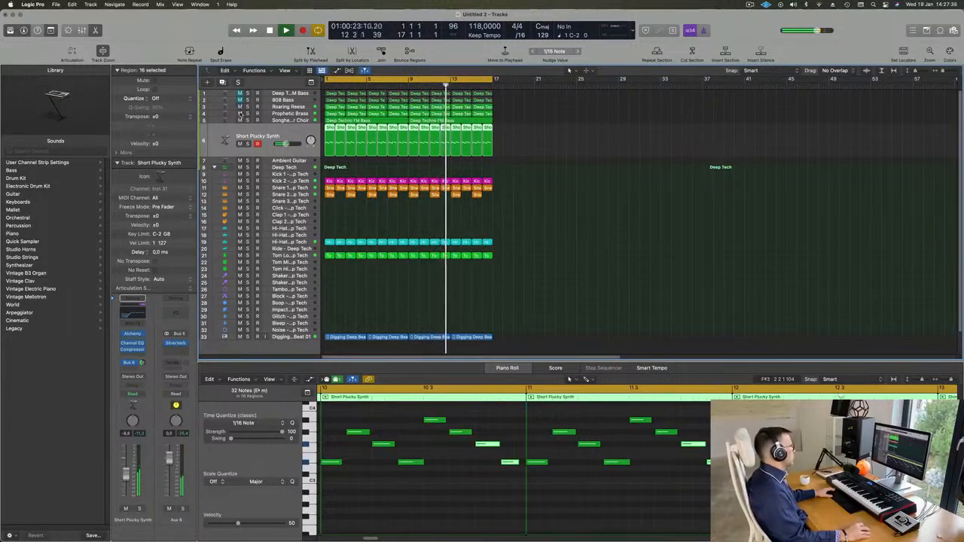
{"action": "left_click", "coordinate": [239, 113]}
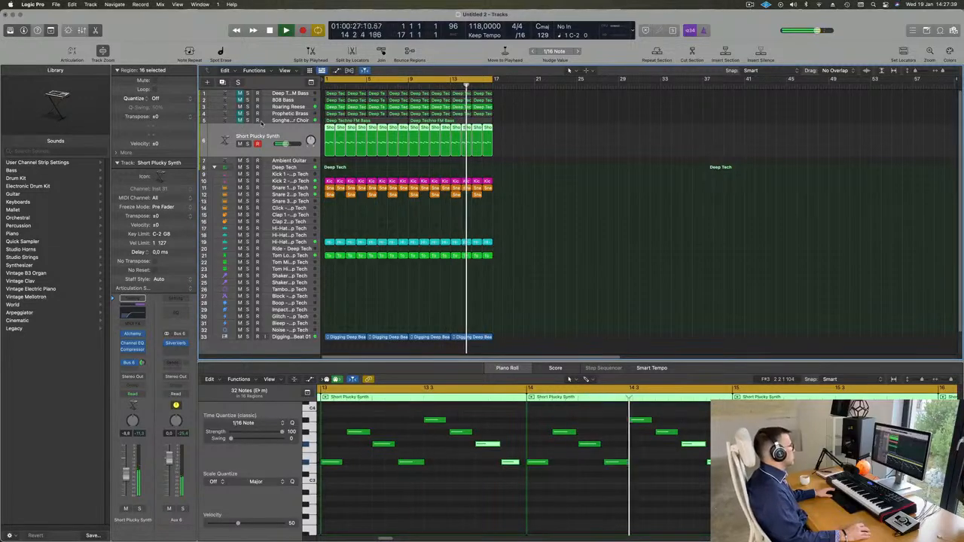
Step: Raise the pluck's Channel EQ high-pass cutoff to about 354 Hz and restart playback
{"action": "scroll", "coordinate": [562, 180], "scroll_direction": "up", "scroll_amount": 1}
{"action": "scroll", "coordinate": [375, 167], "scroll_direction": "down", "scroll_amount": 2}
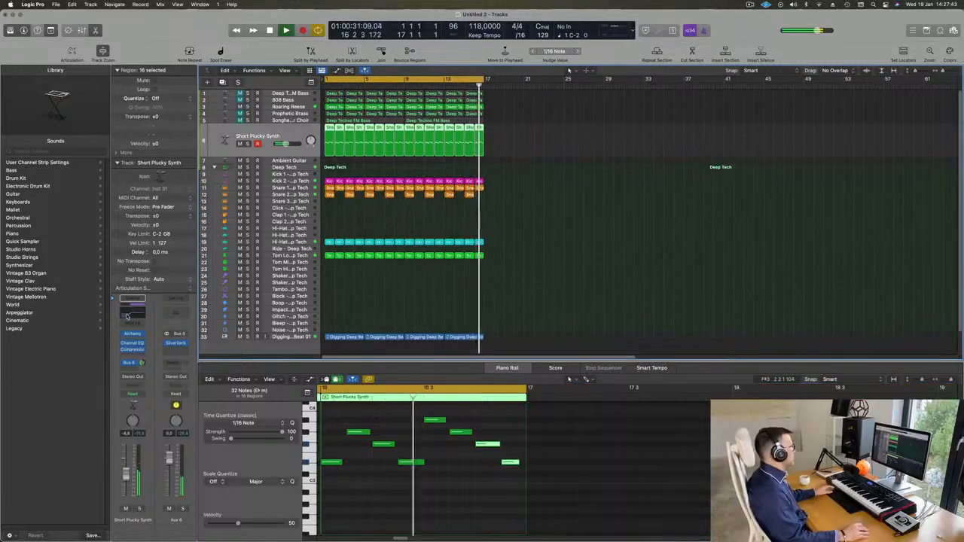
{"action": "left_click", "coordinate": [132, 343]}
{"action": "left_click_drag", "start_coordinate": [554, 277], "coordinate": [533, 260]}
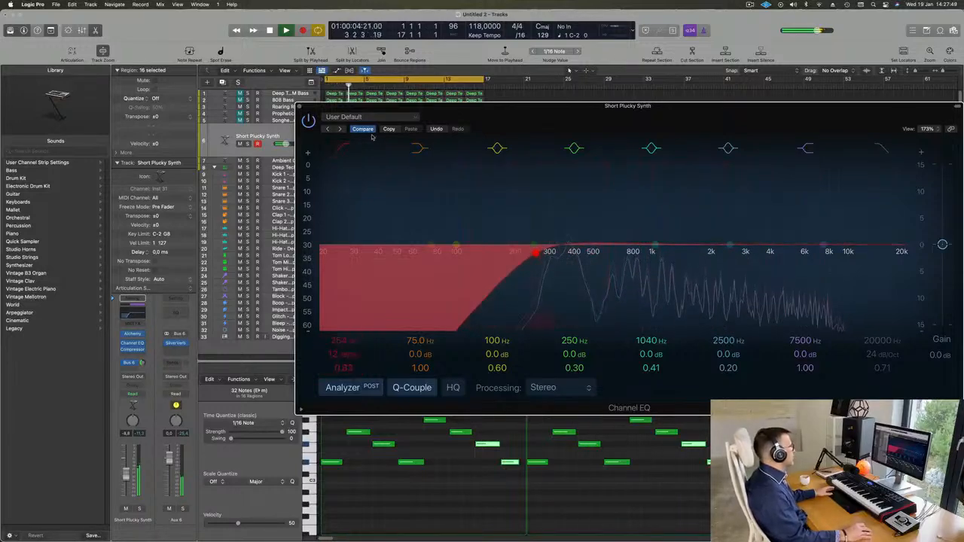
{"action": "left_click", "coordinate": [299, 107]}
{"action": "key", "text": "space"}
{"action": "key", "text": "space"}
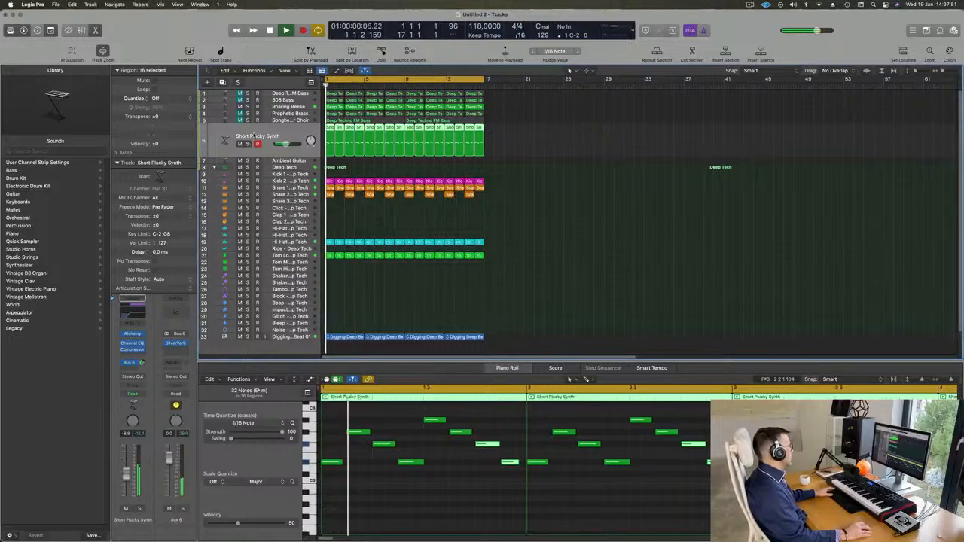
Step: Audition Roaring Reese, 808 Bass and Prophetic Brass, and unmute the Songhelix-Granular Choir track
{"action": "left_click", "coordinate": [225, 108]}
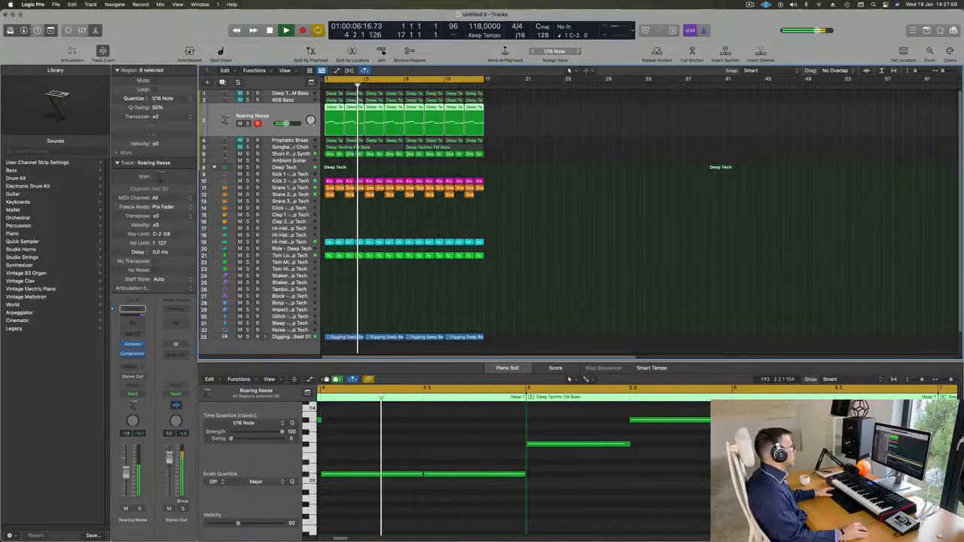
{"action": "left_click", "coordinate": [219, 143]}
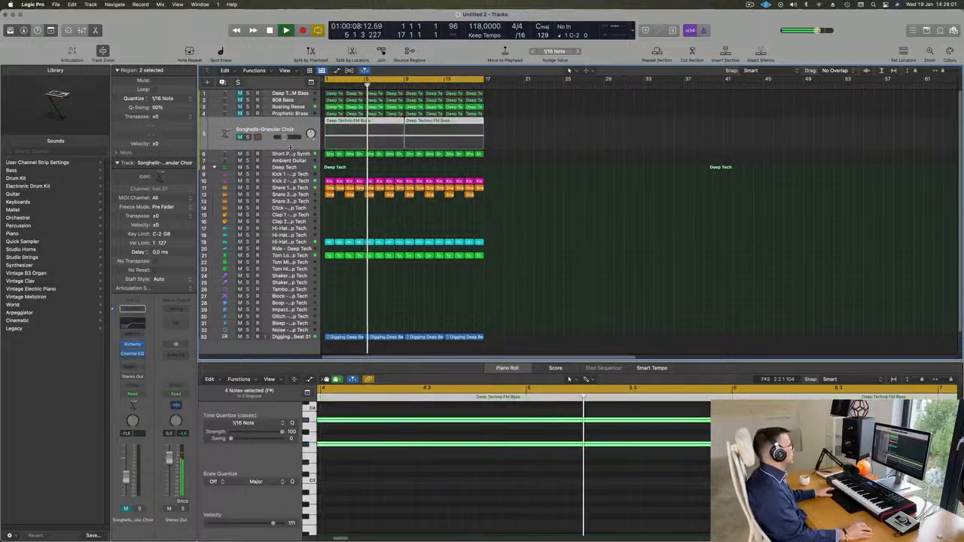
{"action": "left_click", "coordinate": [240, 137]}
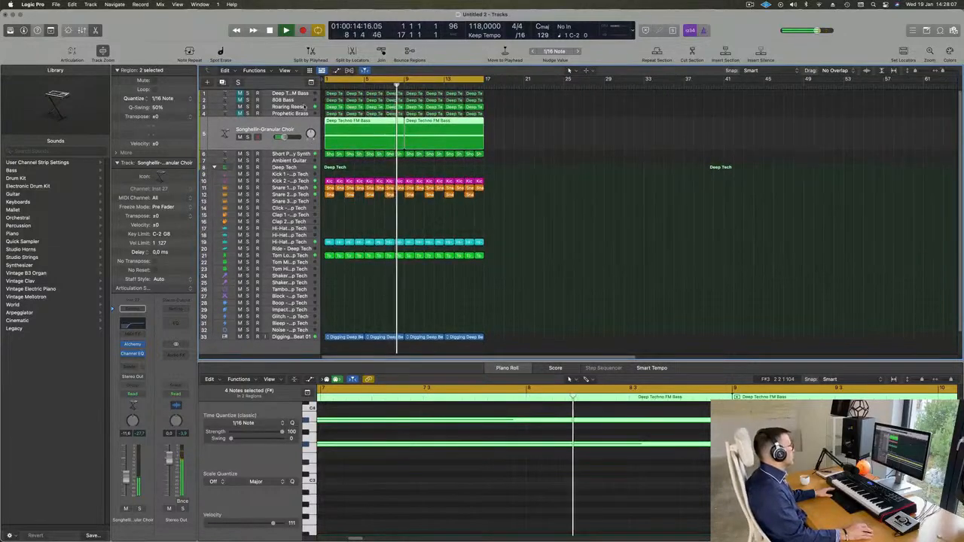
{"action": "left_click", "coordinate": [224, 101]}
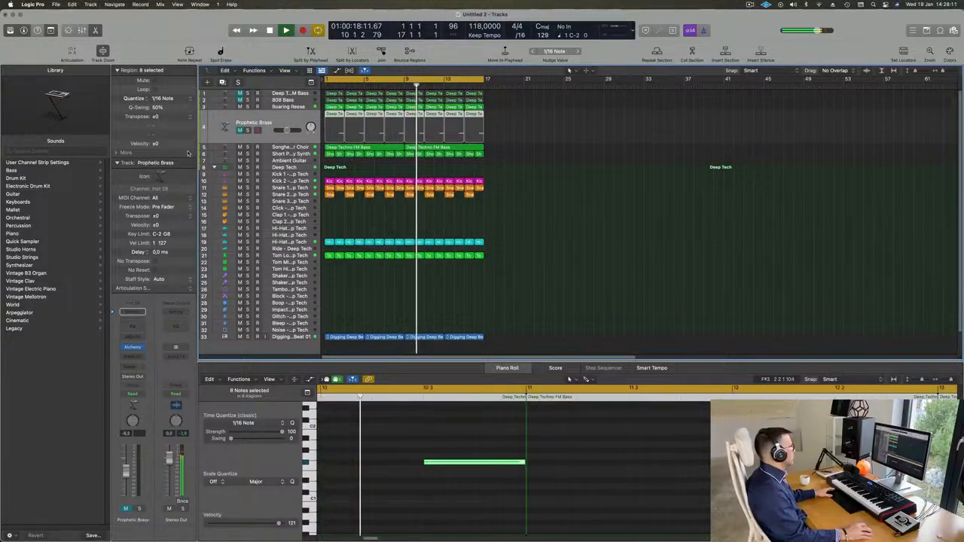
{"action": "left_click", "coordinate": [235, 139]}
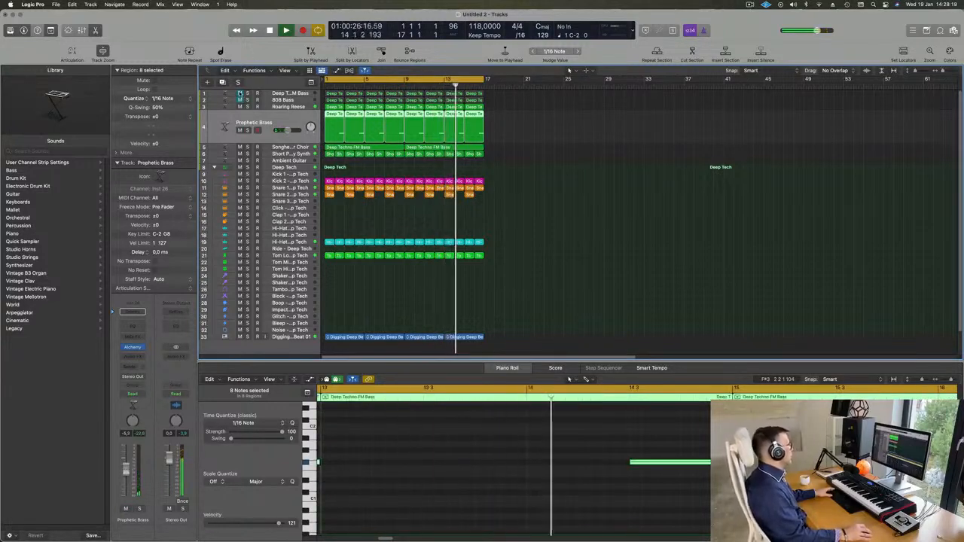
Step: Unmute Deep Techno FM Bass, select the Short Plucky Synth track, and clear the region selection
{"action": "left_click", "coordinate": [240, 94]}
{"action": "left_click", "coordinate": [225, 94]}
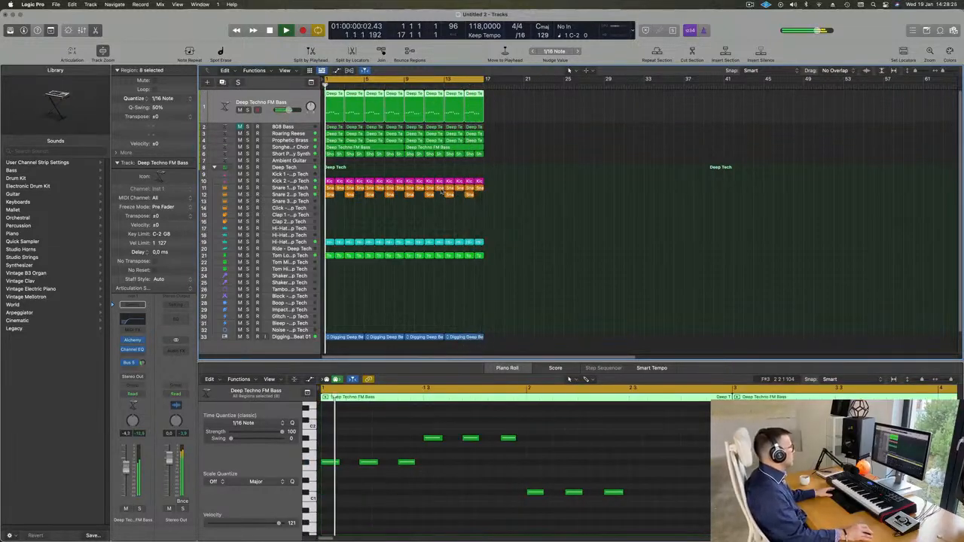
{"action": "scroll", "coordinate": [341, 172], "scroll_direction": "down", "scroll_amount": 2}
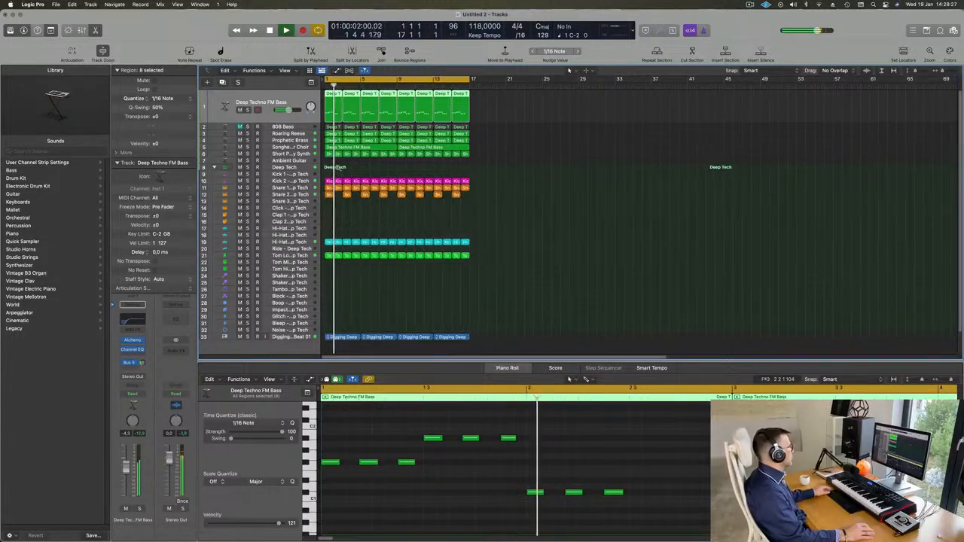
{"action": "left_click", "coordinate": [299, 154]}
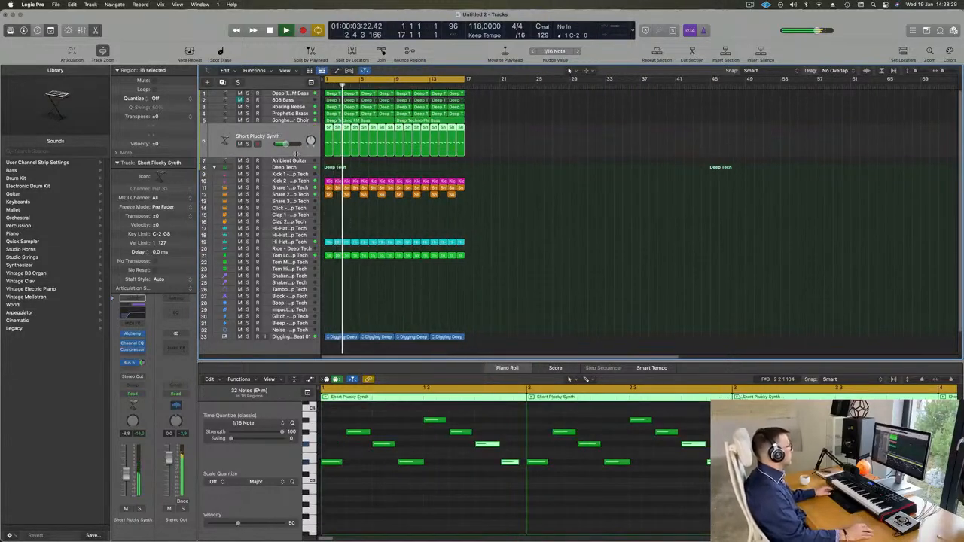
{"action": "left_click", "coordinate": [751, 5]}
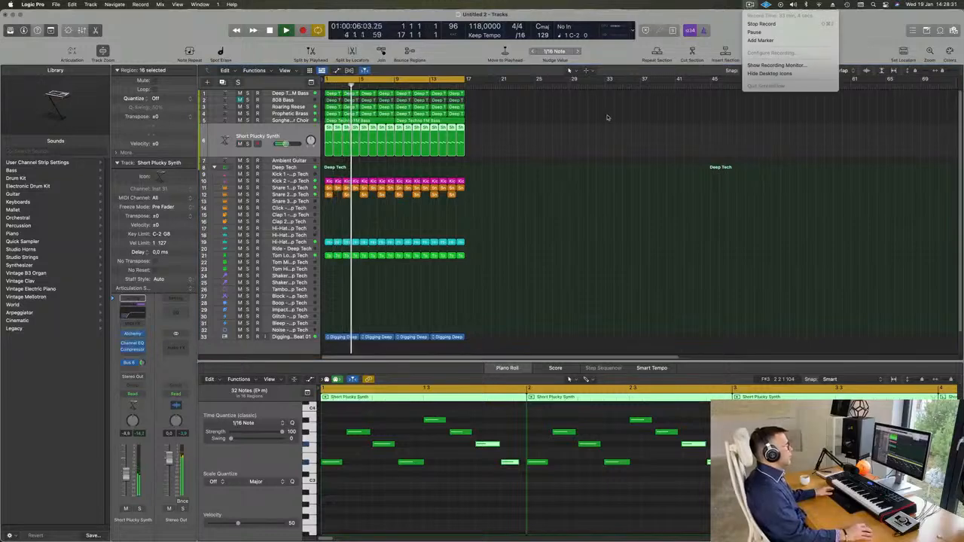
{"action": "left_click", "coordinate": [563, 115]}
{"action": "scroll", "coordinate": [544, 123], "scroll_direction": "down", "scroll_amount": 3}
{"action": "scroll", "coordinate": [525, 143], "scroll_direction": "up", "scroll_amount": 3}
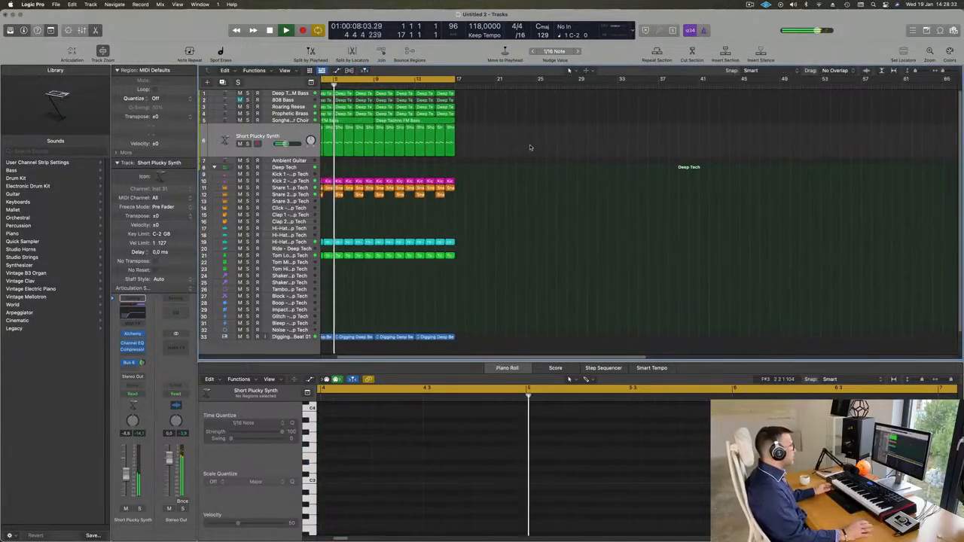